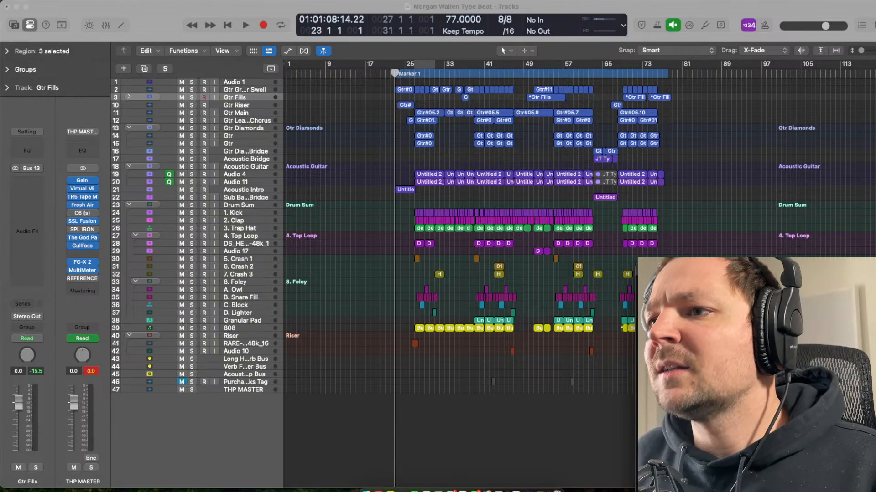
- Look over the project's arrangement, examining the guitar, acoustic and drum tracks at different zoom levels
scroll(549, 344, "up", 5)
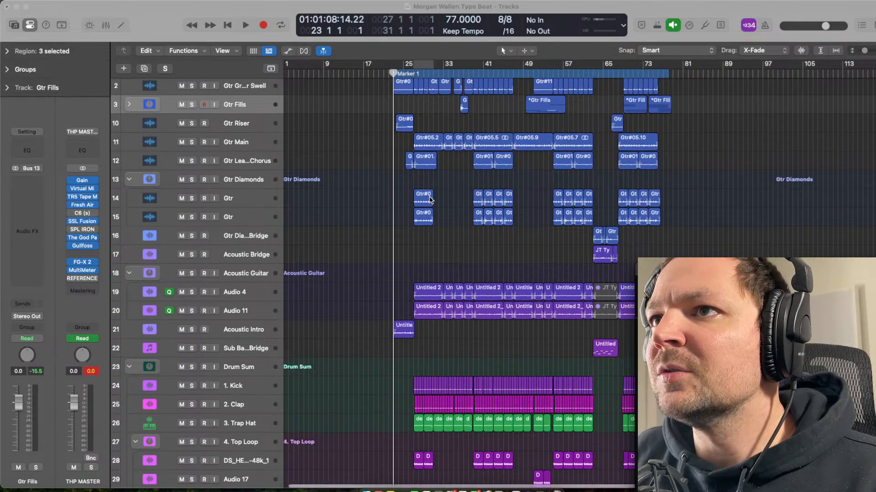
scroll(430, 199, "up", 2)
scroll(430, 200, "down", 2)
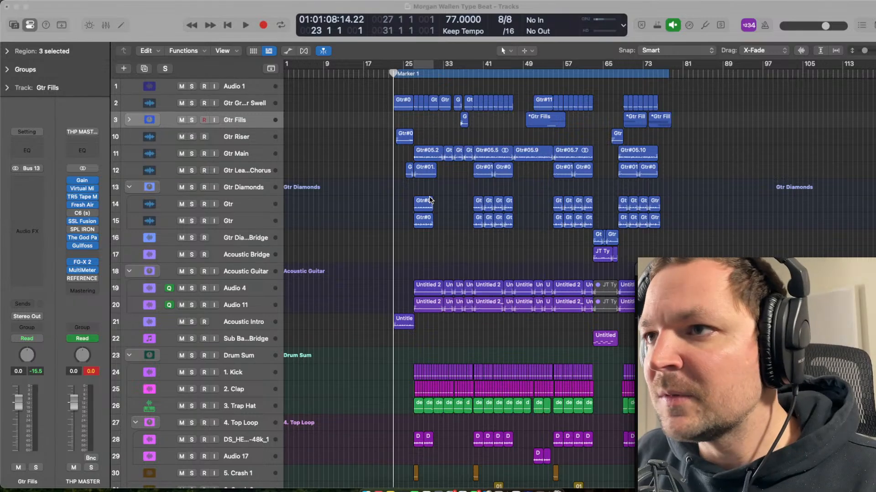
scroll(430, 200, "up", 3)
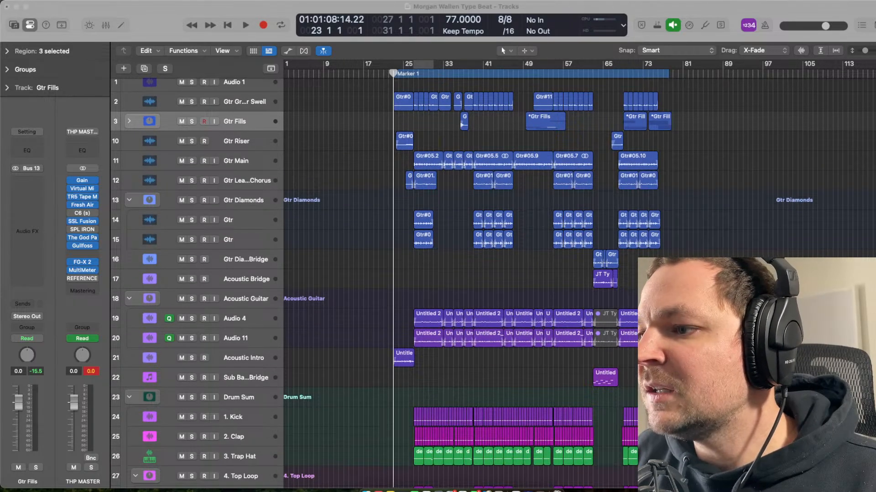
scroll(434, 277, "up", 3)
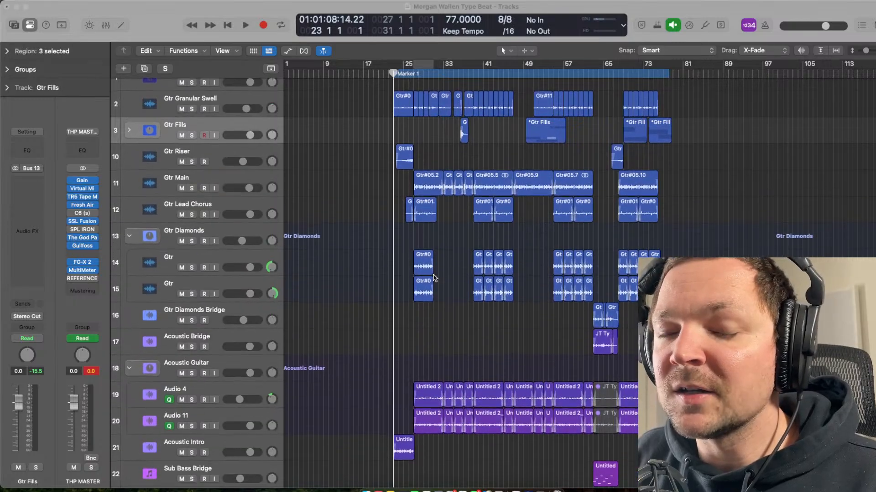
scroll(433, 277, "down", 5)
scroll(435, 278, "up", 2)
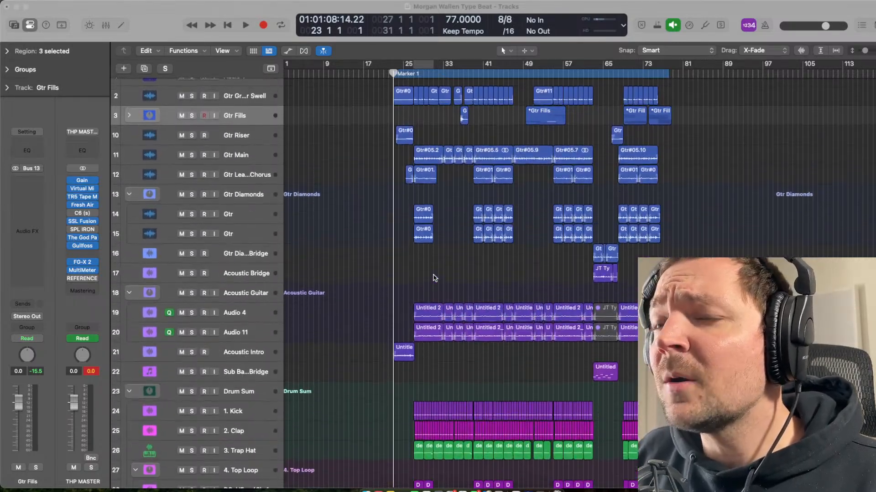
scroll(434, 278, "up", 1)
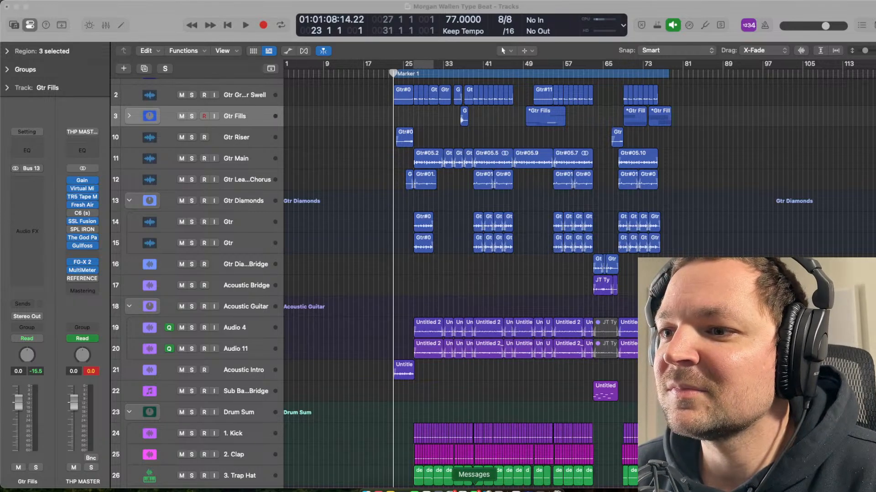
- Open the project notes to read them and close them again
left_click(790, 141)
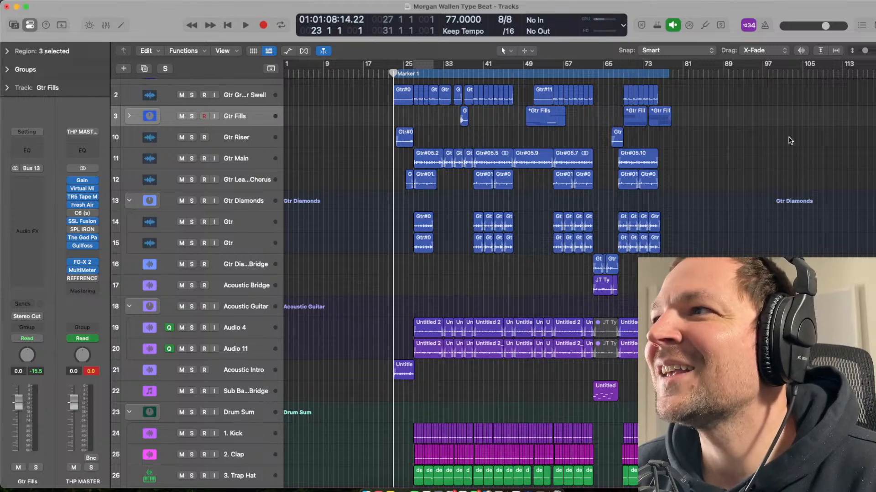
left_click(872, 25)
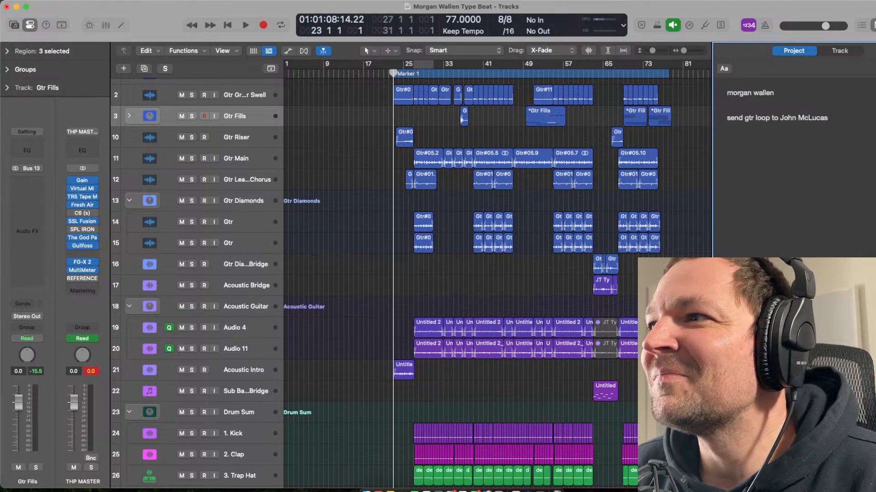
left_click(872, 25)
scroll(512, 280, "up", 1)
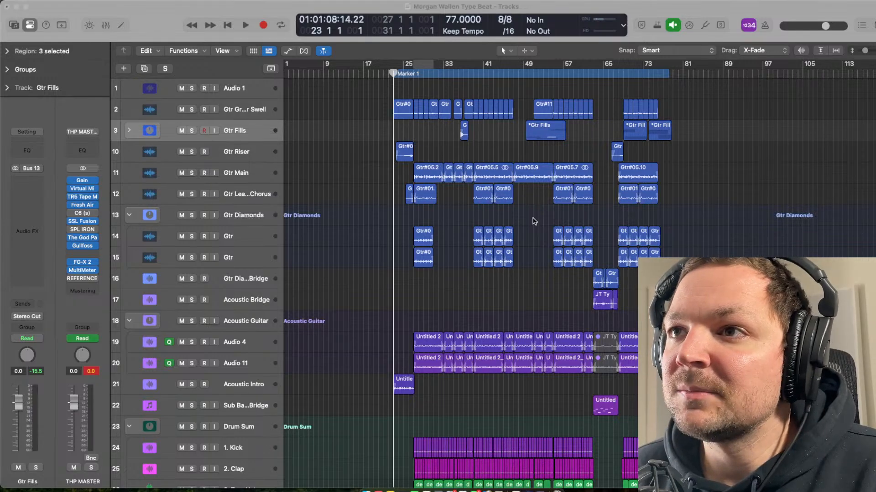
- Turn on the cycle range from bar 27 to bar 31, above the start of the Audio 4 and Audio 11 regions
key("super+Down")
key("super+Down")
key("super+Down")
scroll(443, 264, "down", 8)
scroll(441, 264, "down", 3)
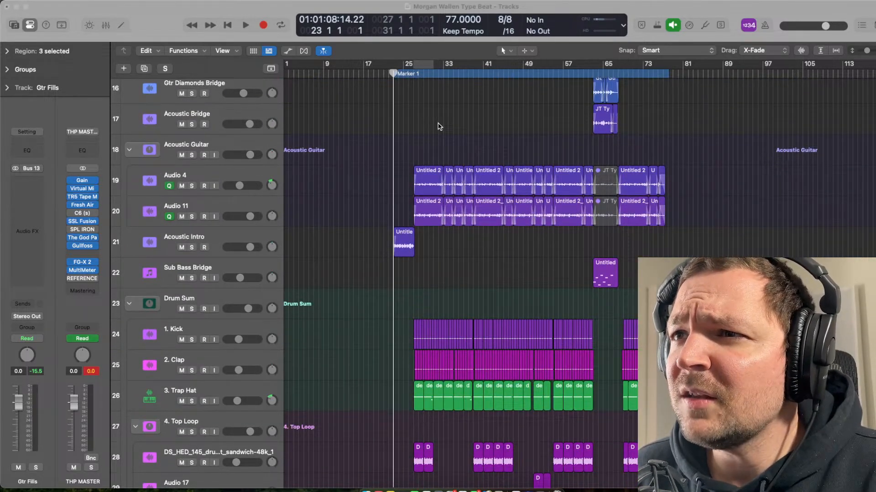
key("super+Right")
key("super+Right")
key("super+Right")
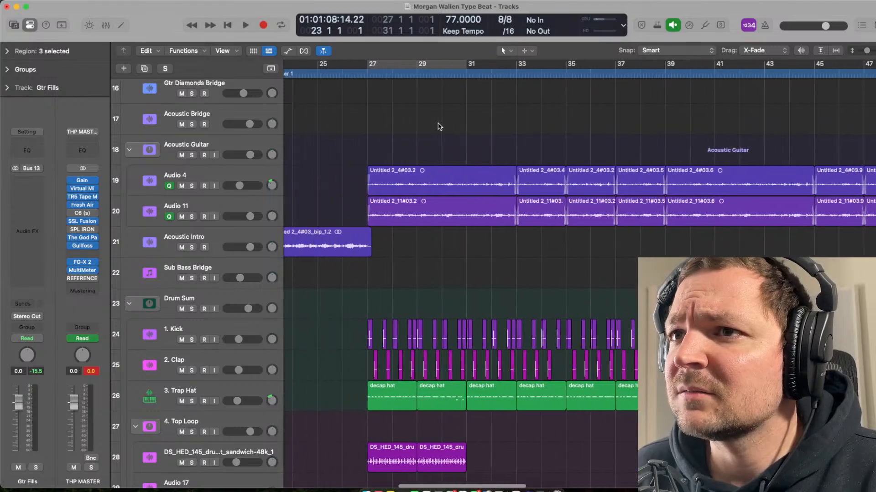
left_click(417, 64)
key("super+Down")
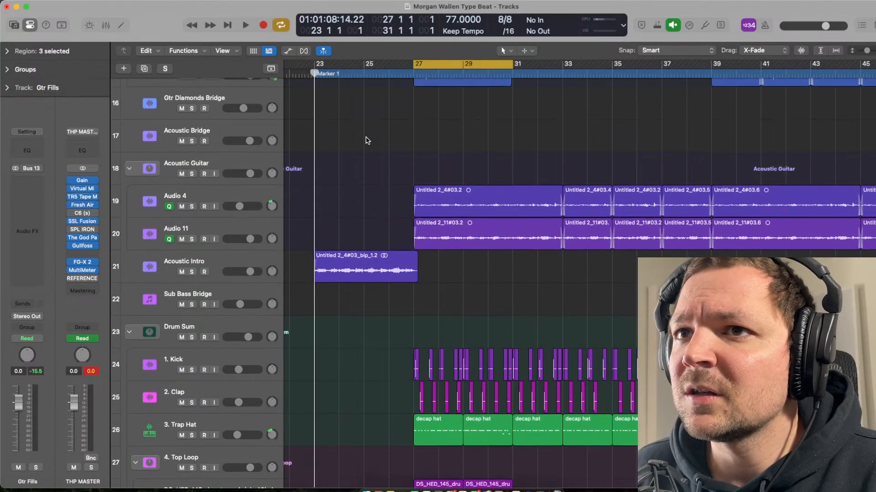
- Solo the Acoustic Guitar track stack and play the cycled section
left_click(327, 157)
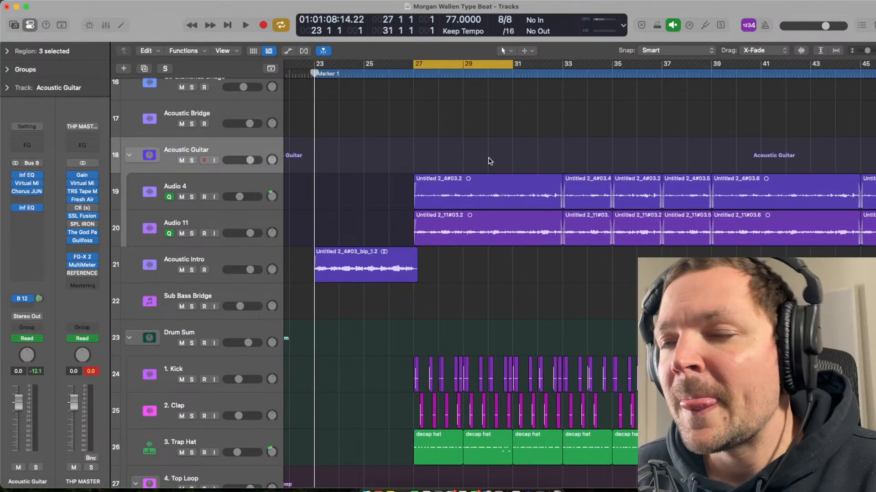
scroll(524, 168, "up", 3)
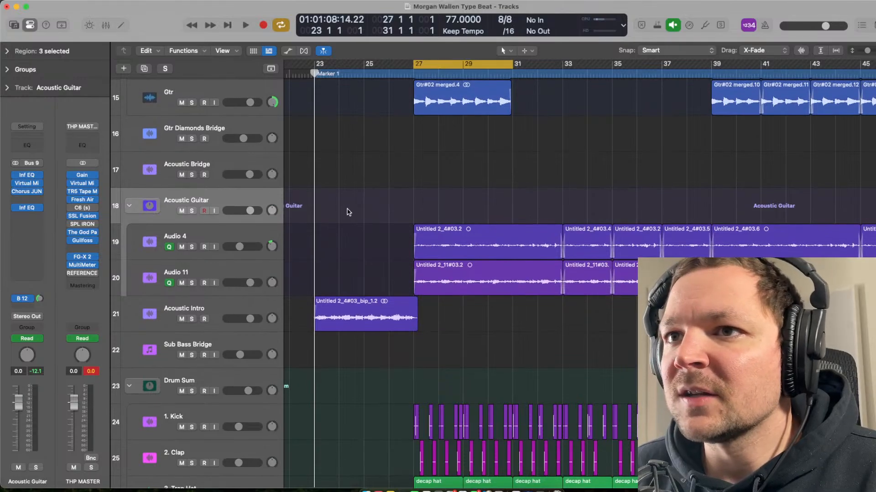
key("s")
key("space")
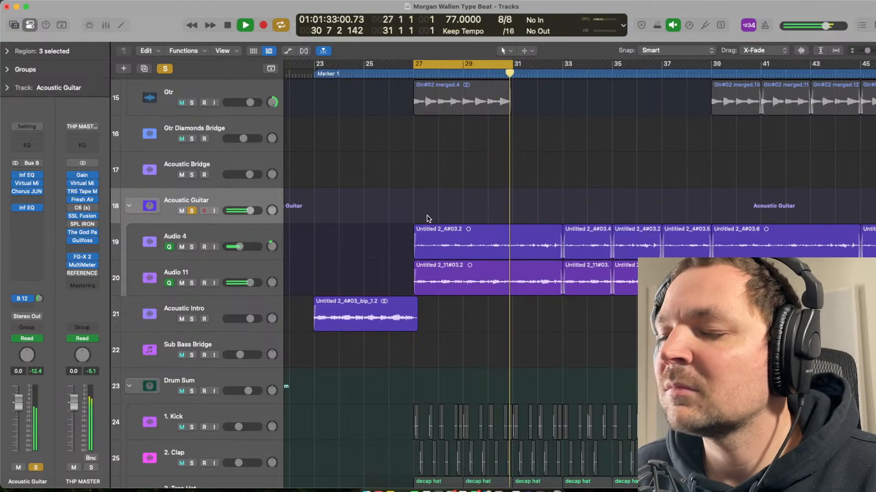
key("space")
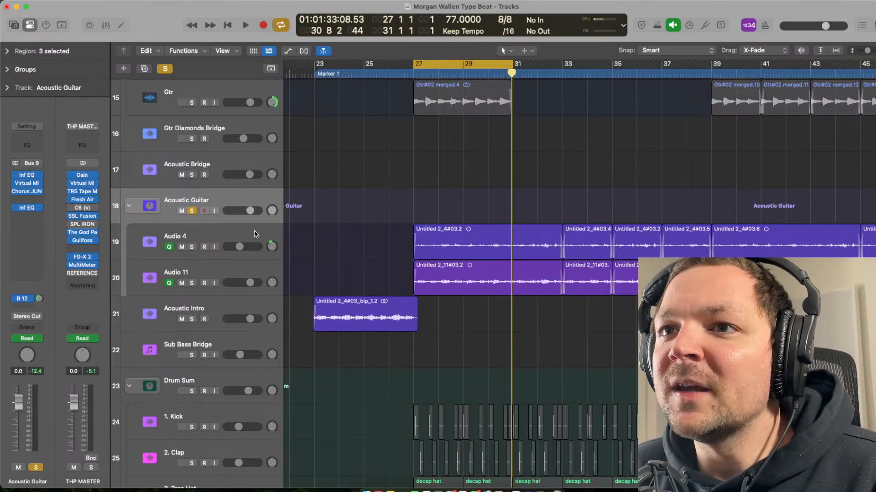
- Solo the Audio 11 track inside the Acoustic Guitar stack and play it on its own
left_click(233, 270)
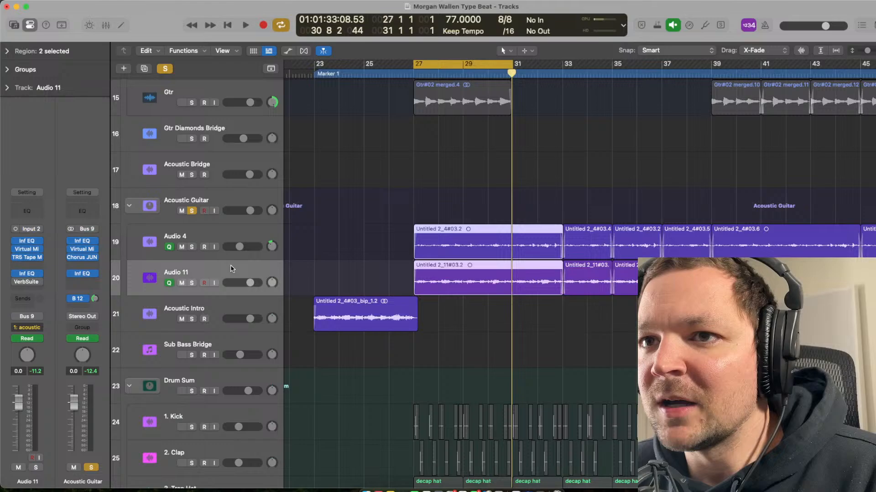
left_click(318, 250)
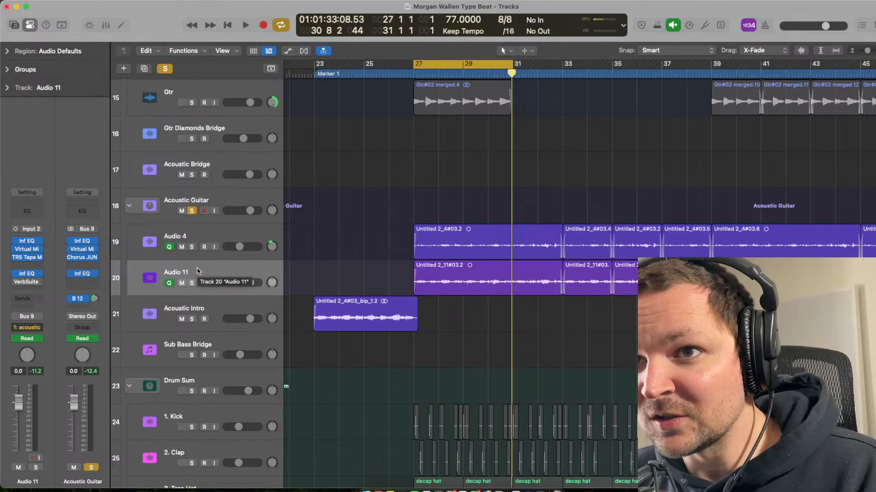
key("s")
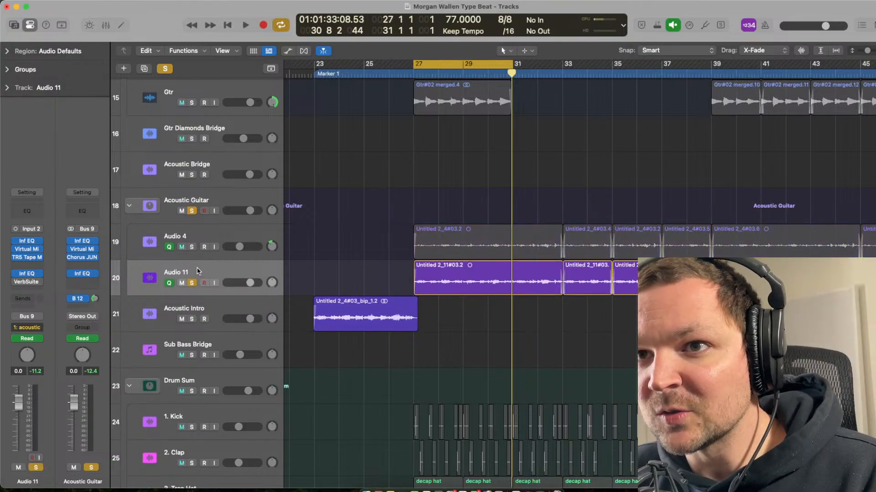
key("space")
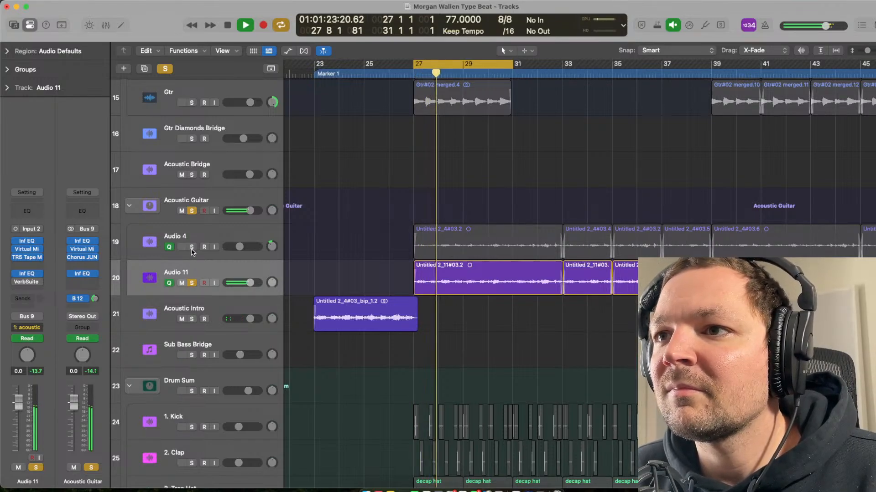
key("space")
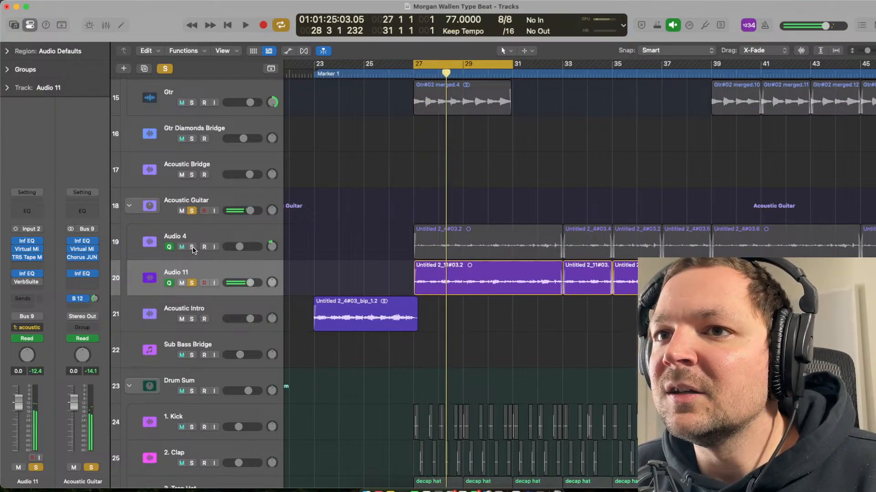
- Solo Audio 4 alongside Audio 11 and play both acoustic guitar tracks together
left_click(192, 249)
key("space")
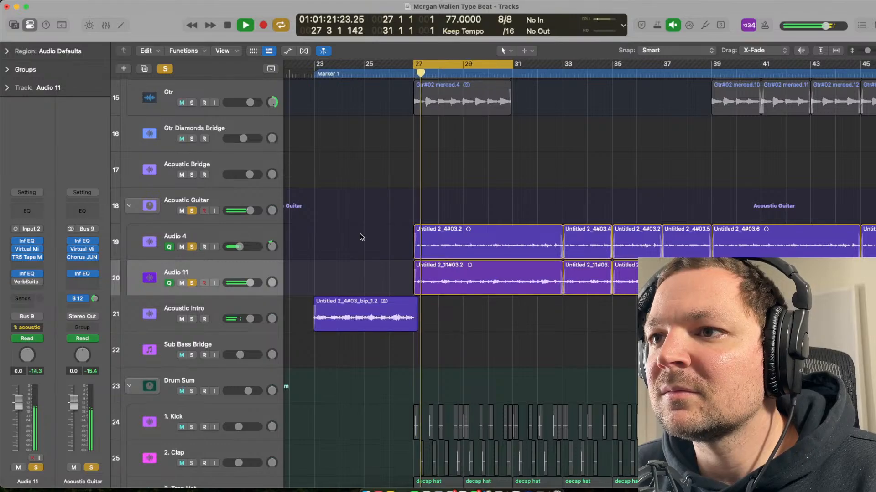
key("super+Right")
key("super+Right")
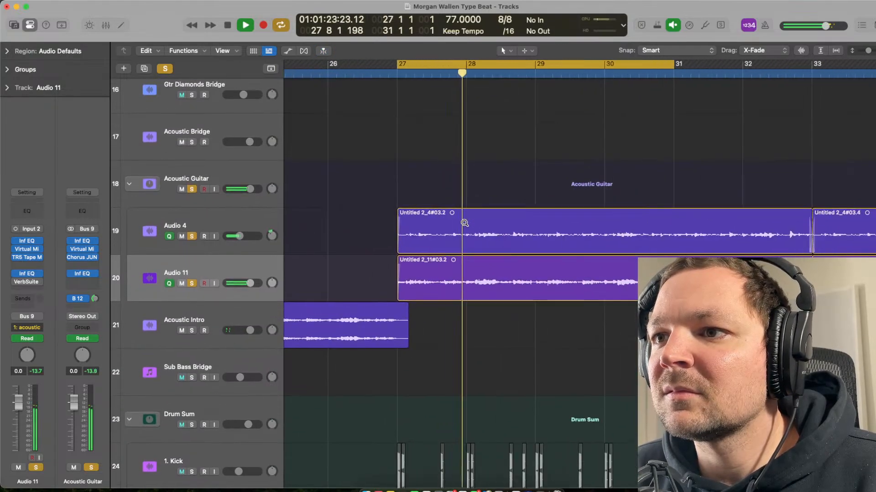
scroll(465, 225, "up", 2)
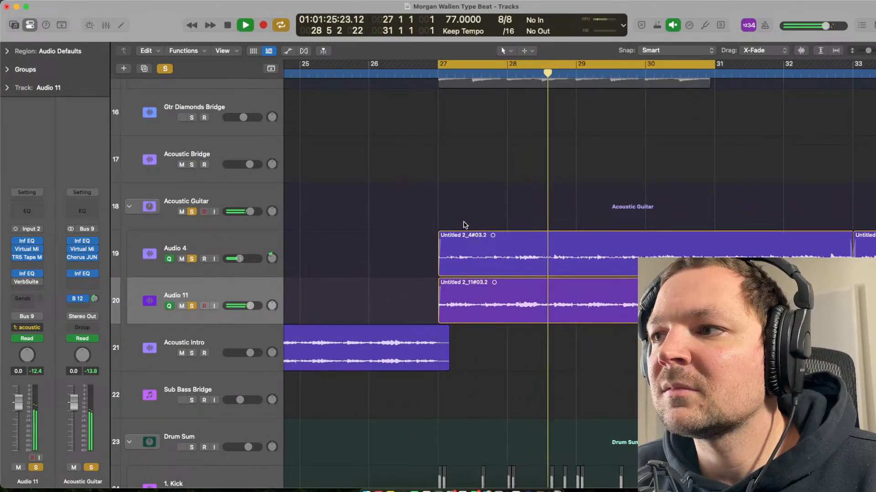
scroll(465, 225, "right", 3)
scroll(464, 224, "down", 2)
scroll(464, 224, "left", 2)
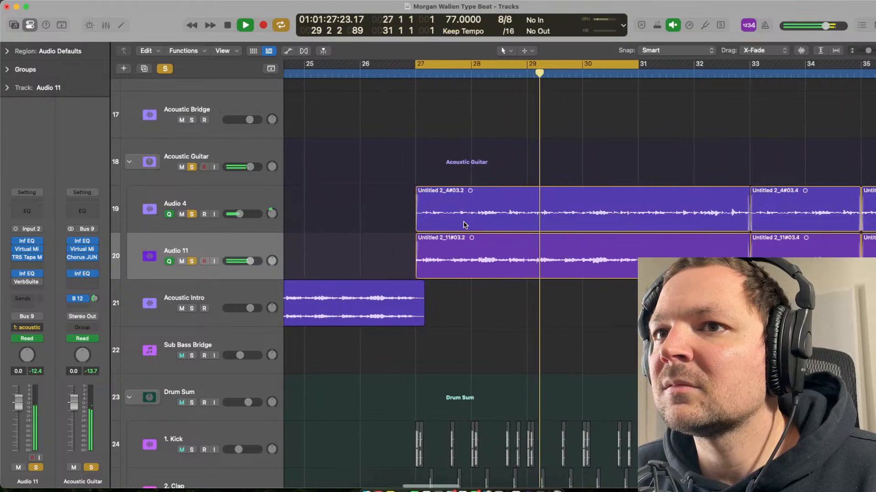
key("space")
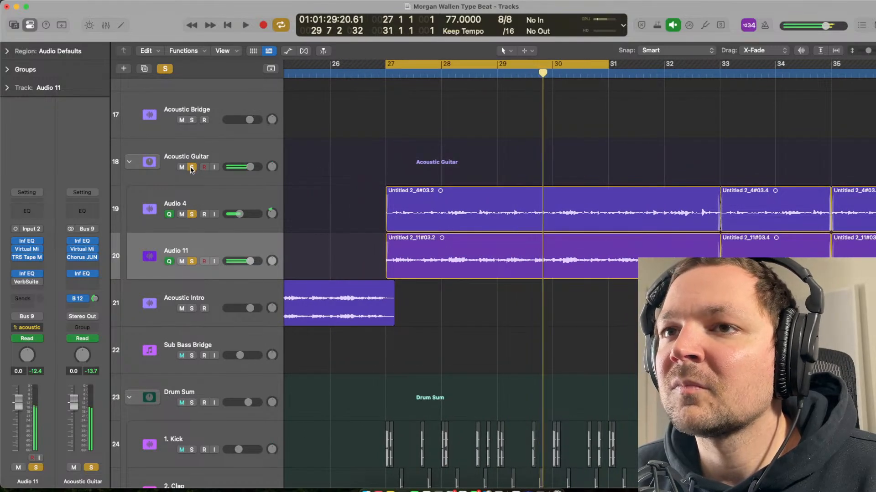
- Turn off the Acoustic Guitar stack's solo and view the curve of Audio 11's first Infinity EQ
key("super+Up")
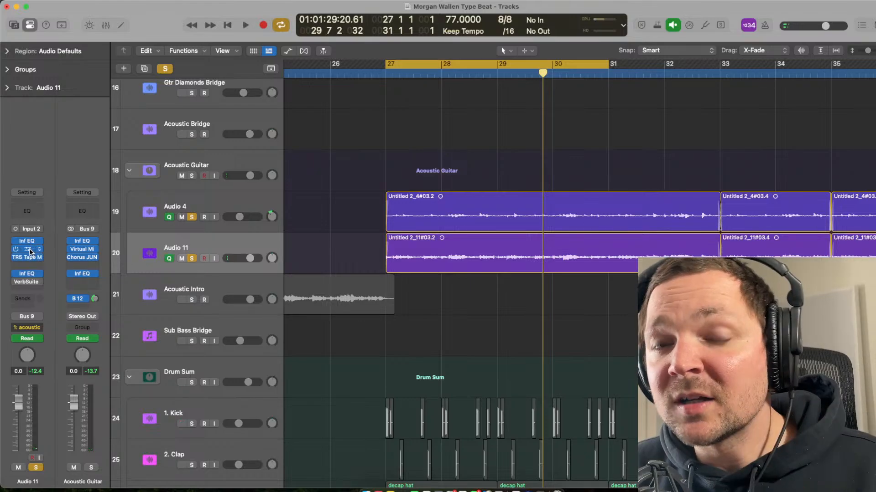
left_click(28, 244)
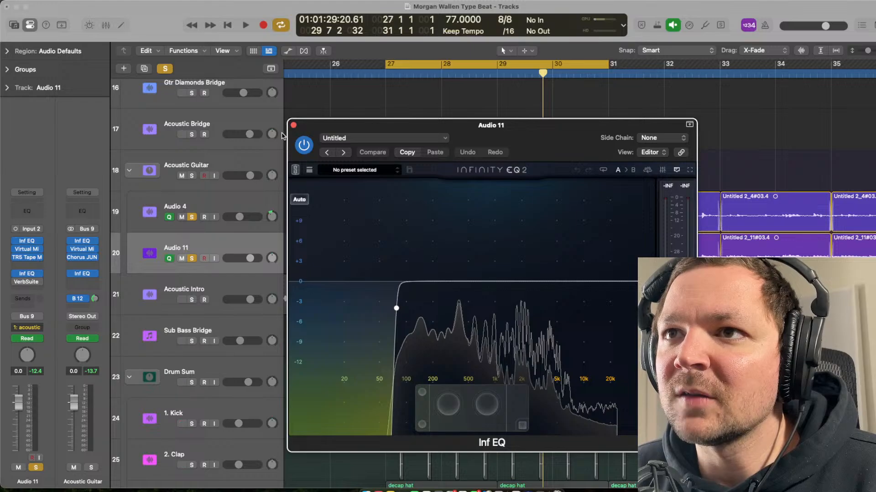
left_click(294, 125)
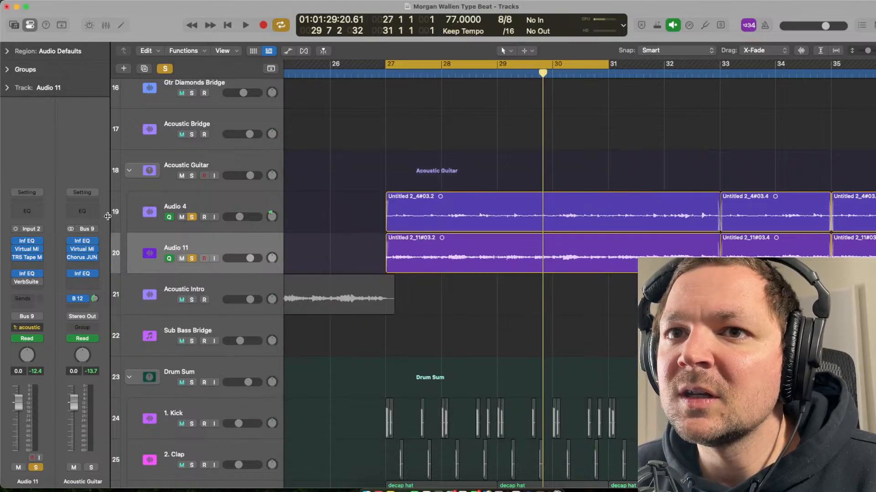
- Open Audio 11's Virtual Mix Rack, compare the sound with the plug-in bypassed and active during playback, and close it
left_click(31, 250)
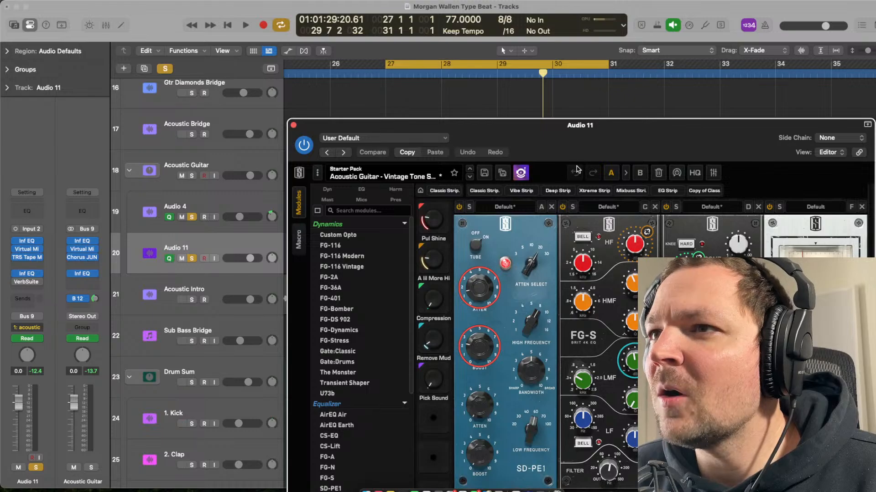
left_click_drag(552, 144, 420, 84)
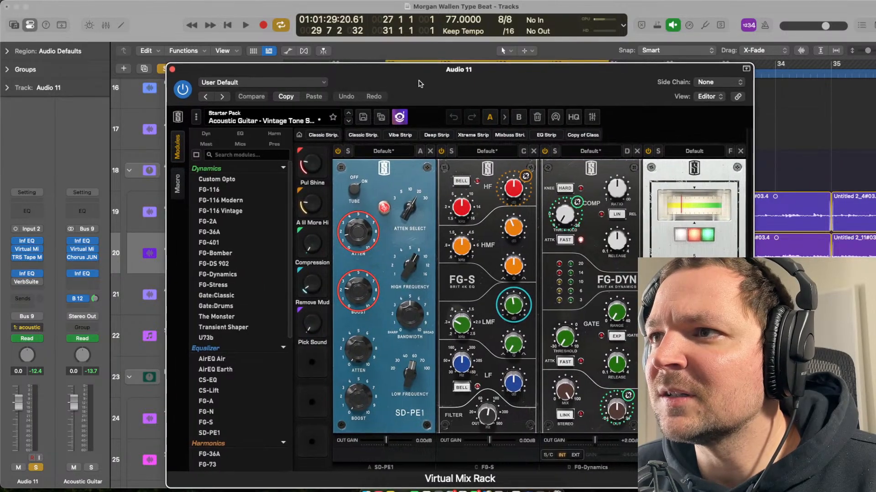
key("space")
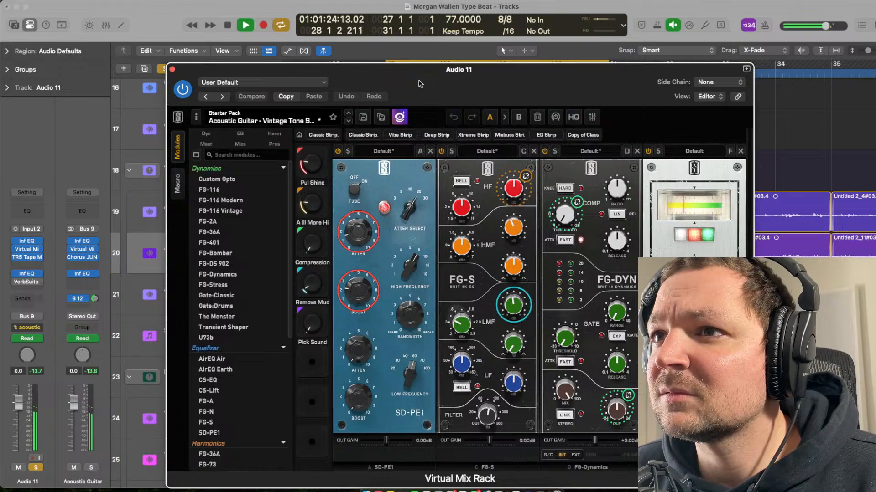
left_click(182, 90)
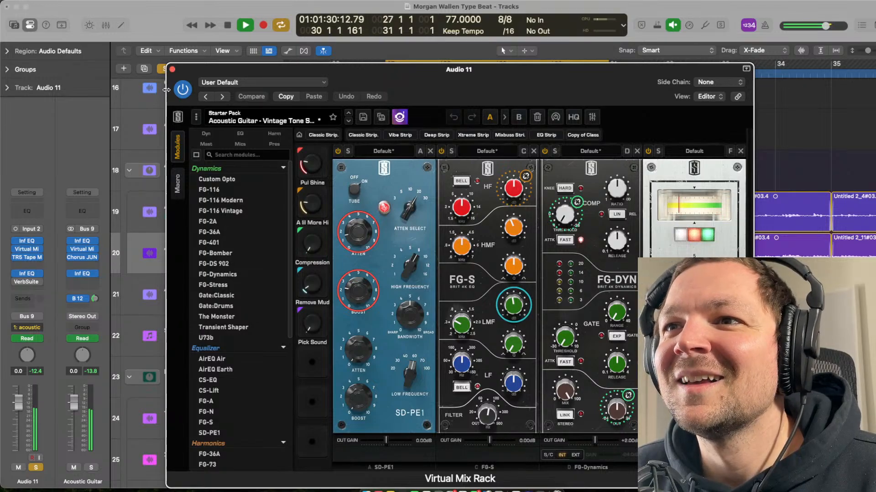
key("space")
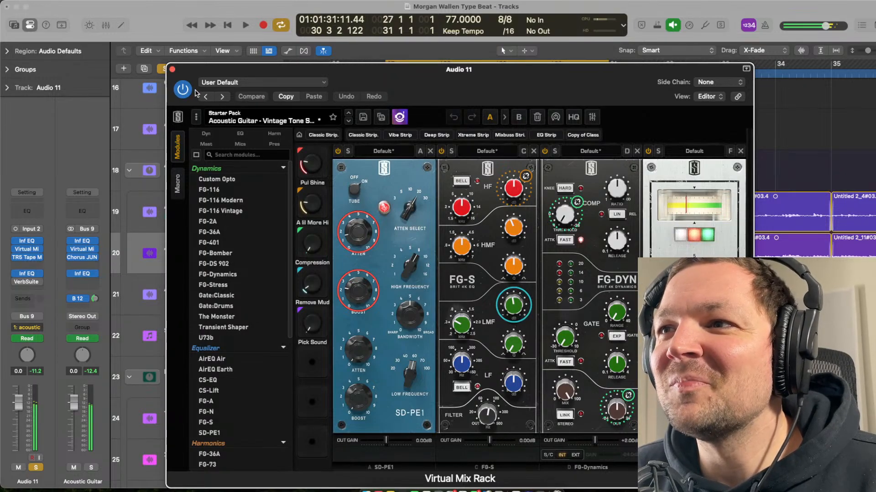
left_click(173, 69)
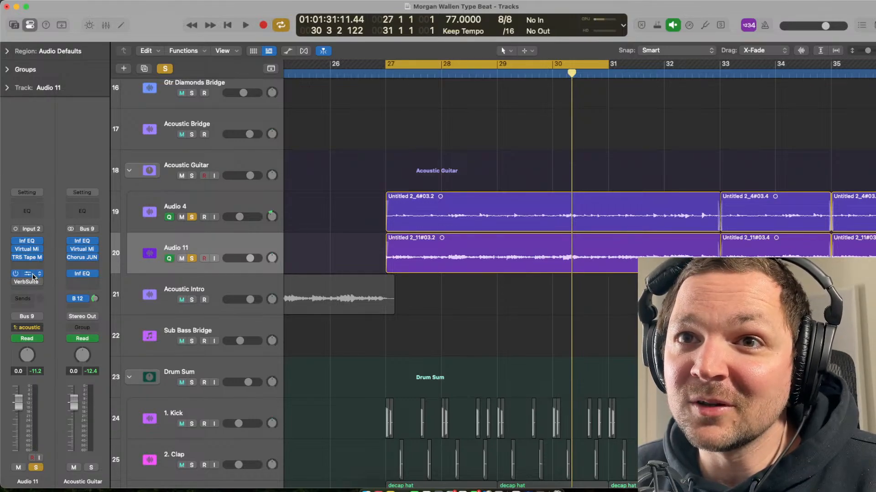
- View Audio 11's TR5 Tape Machine 440 plug-in, close it, and turn off solo on Audio 4 and Audio 11
left_click(29, 258)
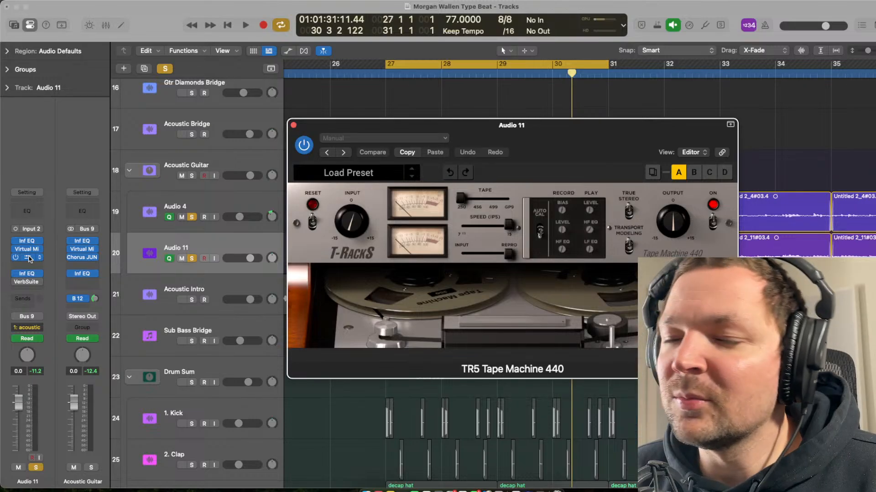
left_click(294, 125)
left_click(192, 217)
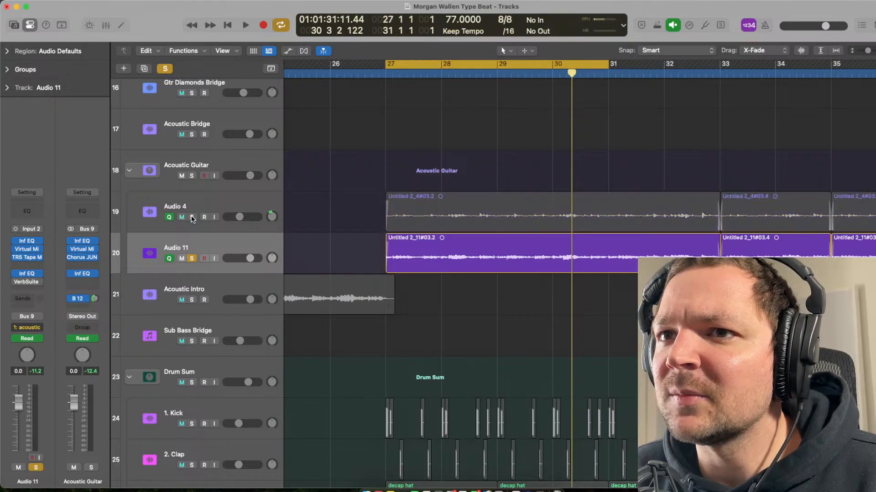
left_click(192, 258)
- Turn off cycle mode and look over the arrangement from the drum and foley tracks up to the electric guitars
key("super+Up")
key("super+Left")
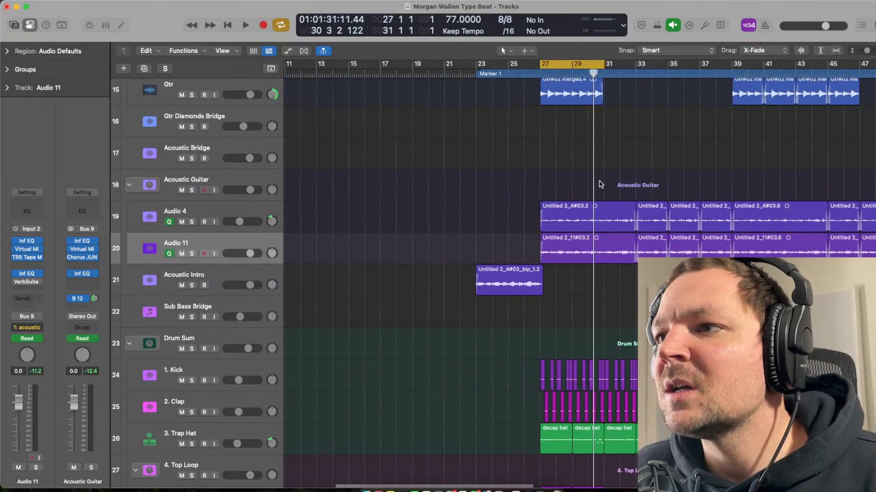
key("c")
scroll(520, 191, "up", 4)
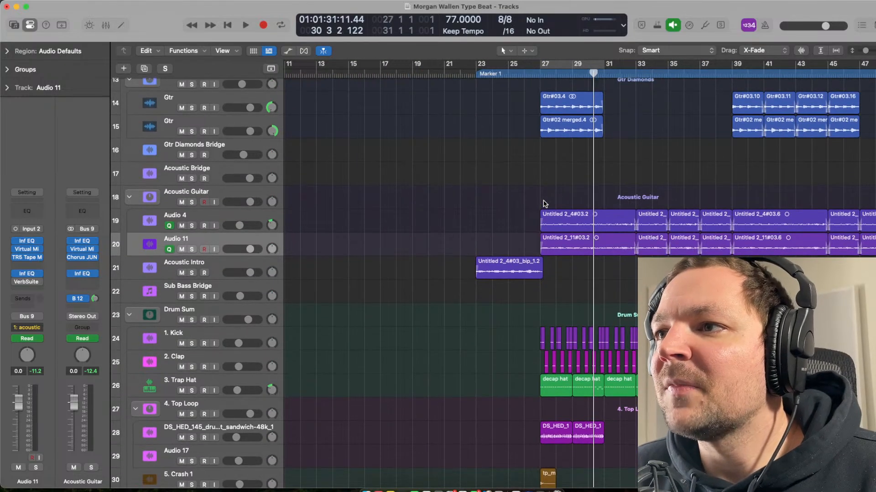
scroll(538, 201, "right", 3)
scroll(454, 251, "down", 2)
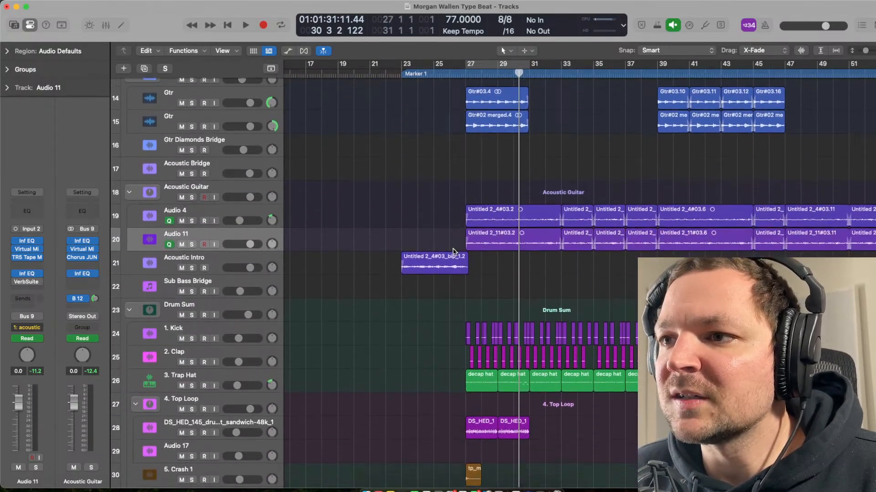
scroll(478, 242, "down", 5)
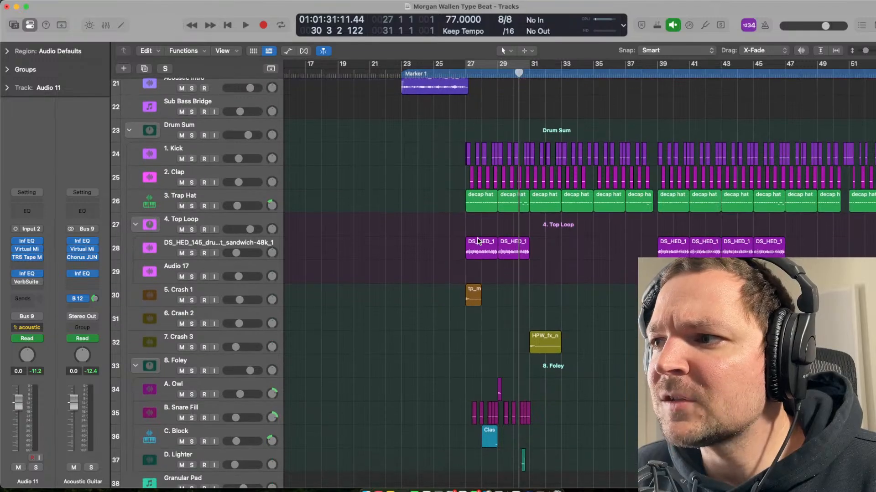
scroll(479, 241, "up", 6)
scroll(477, 241, "up", 5)
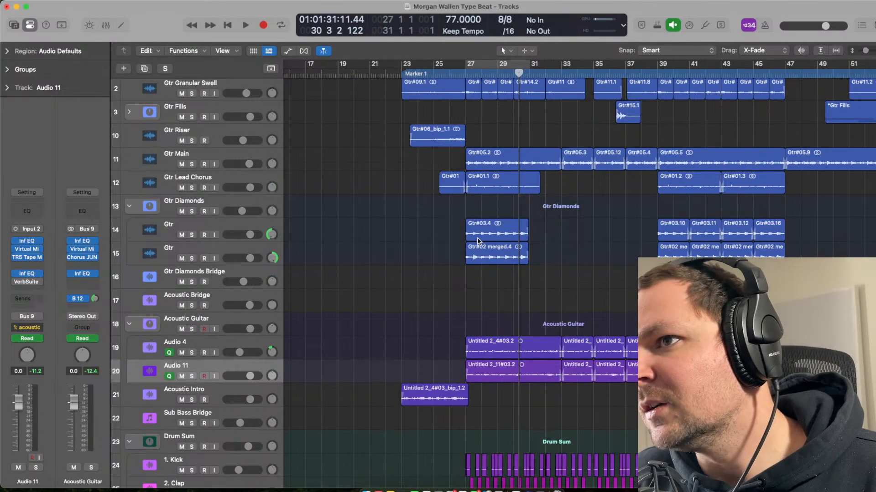
scroll(478, 241, "up", 1)
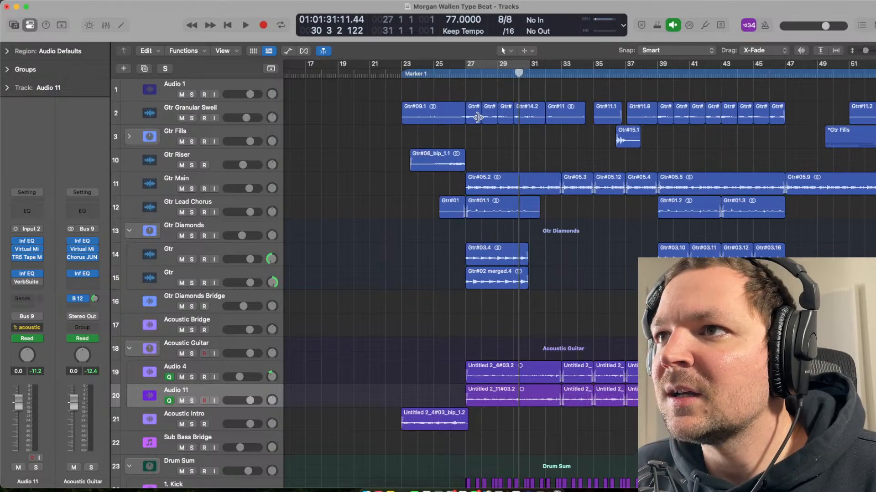
- Solo the Gtr Main track and play it on its own from bar 27
left_click(465, 74)
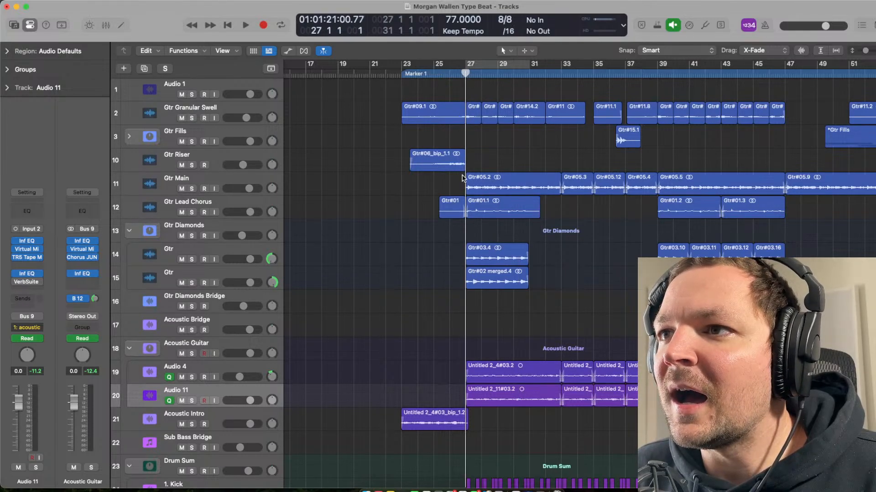
left_click(155, 187)
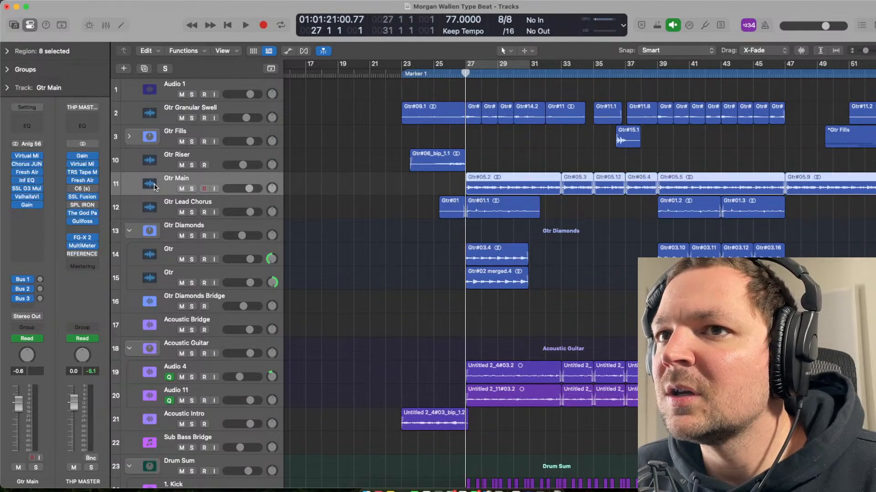
left_click(361, 217)
key("s")
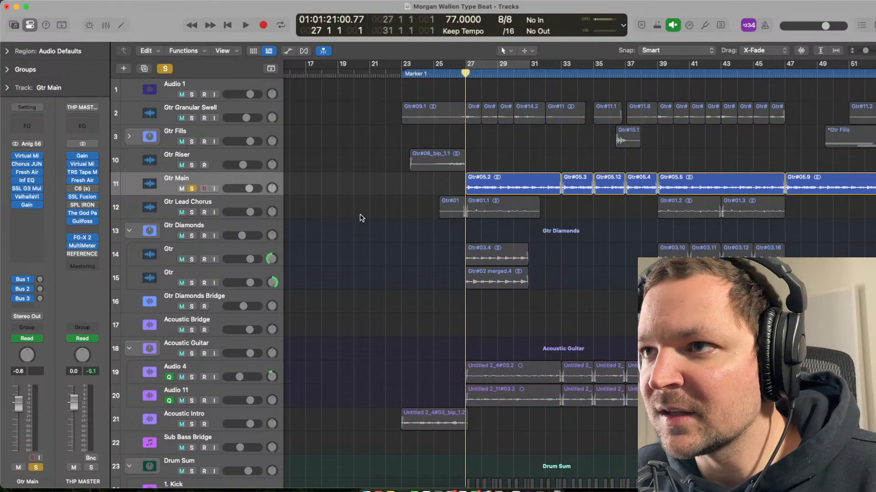
key("space")
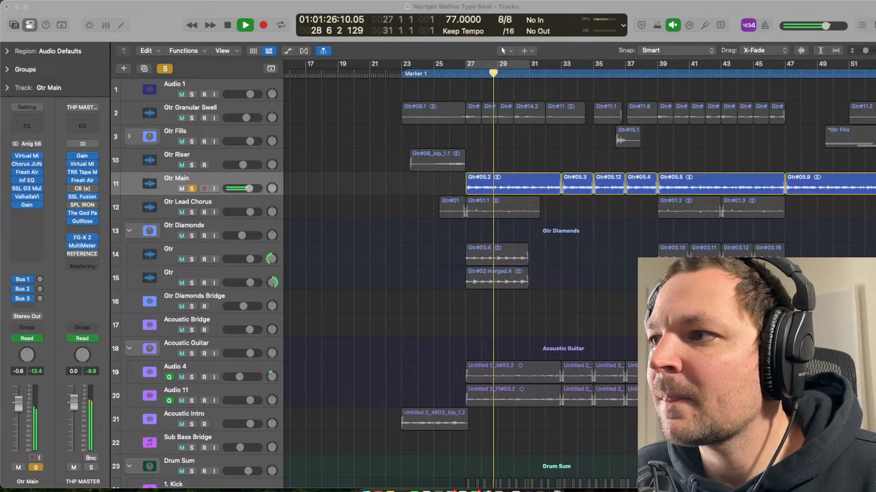
- Bring the live chat window into view beside the arrangement, stop playback and turn off Gtr Main's solo
left_click_drag(874, 256, 743, 235)
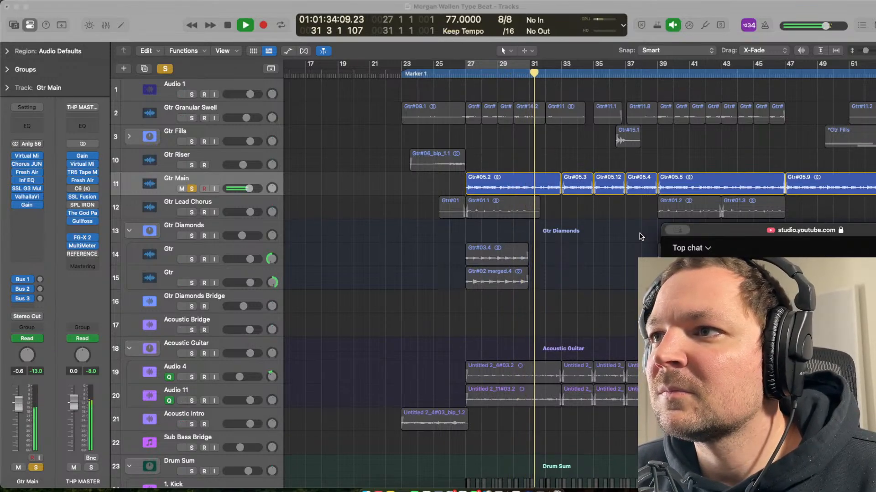
left_click(544, 250)
key("space")
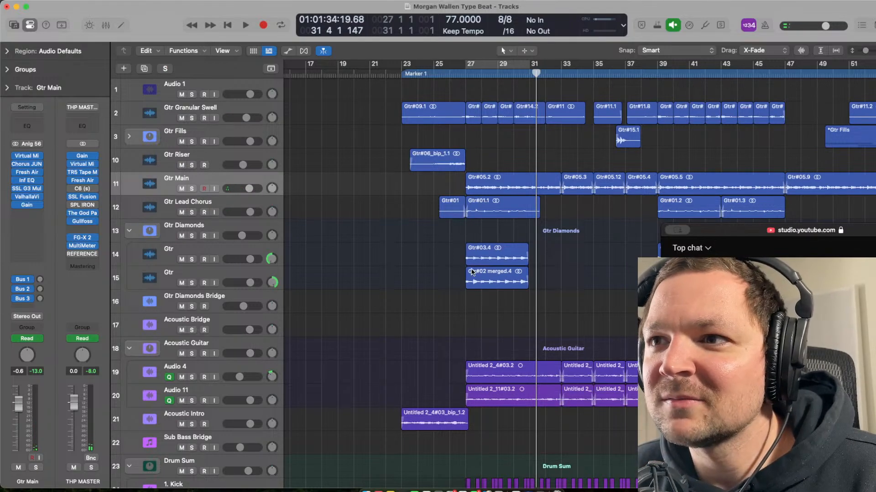
- Solo the Gtr Lead Chorus track and play it from bar 27 with its waveform enlarged
key("super+Down")
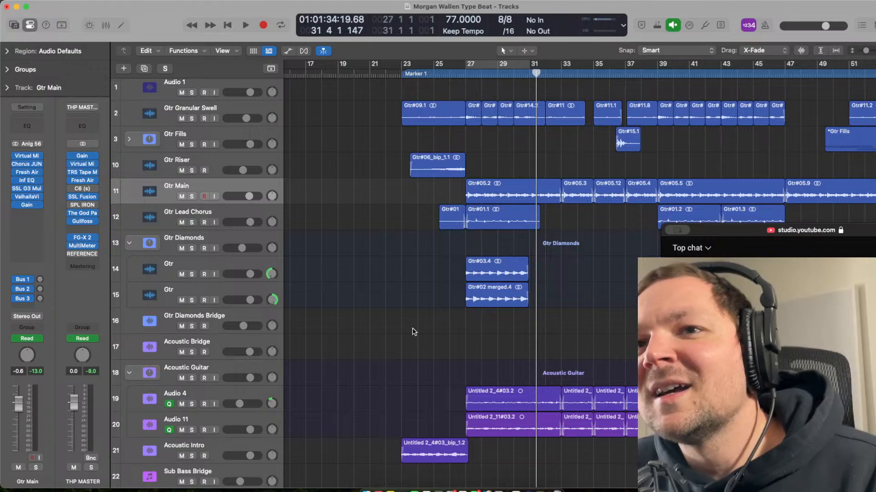
key("super+Down")
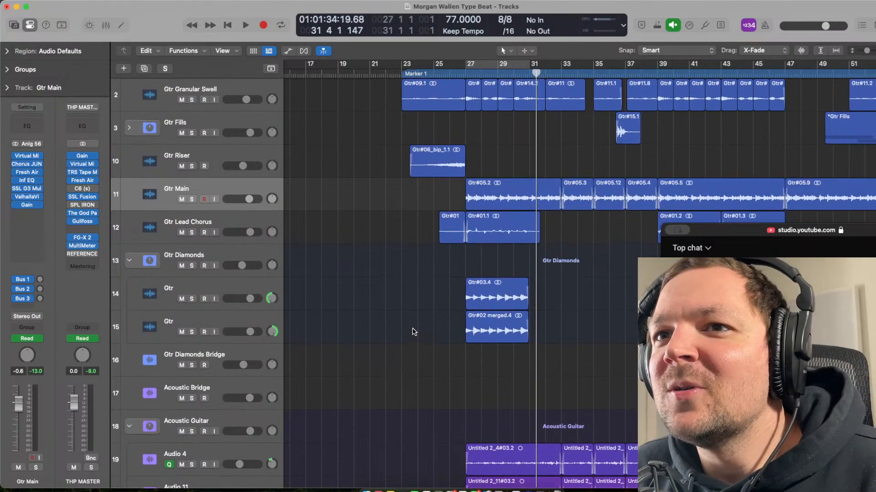
left_click(467, 143)
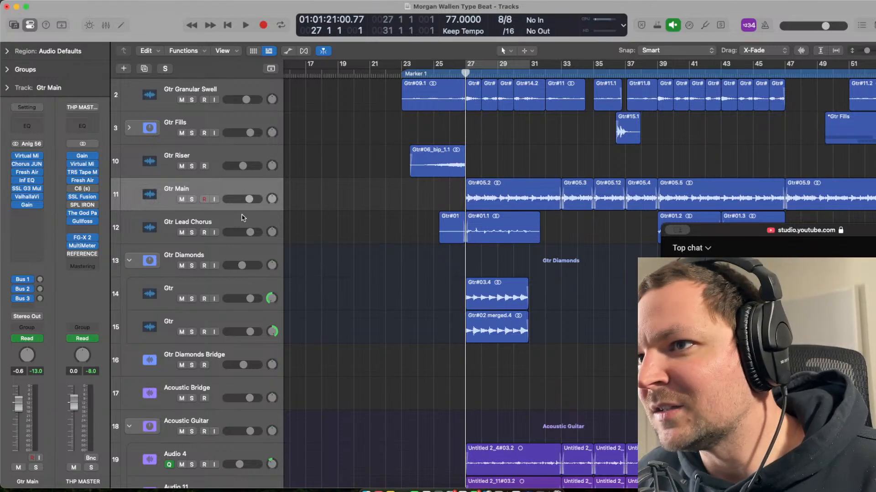
left_click(213, 222)
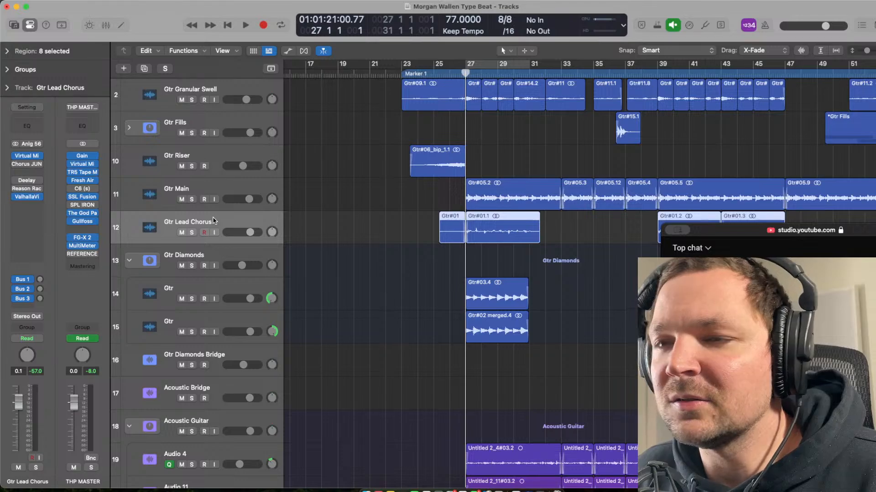
key("s")
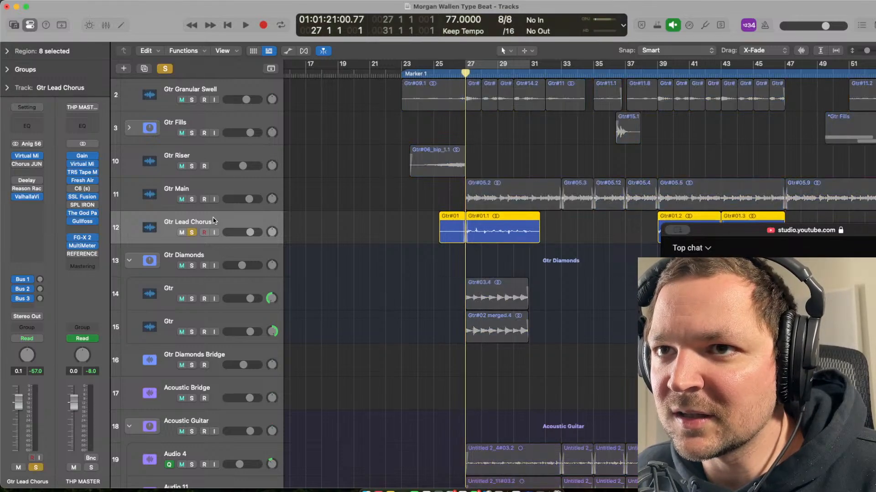
key("space")
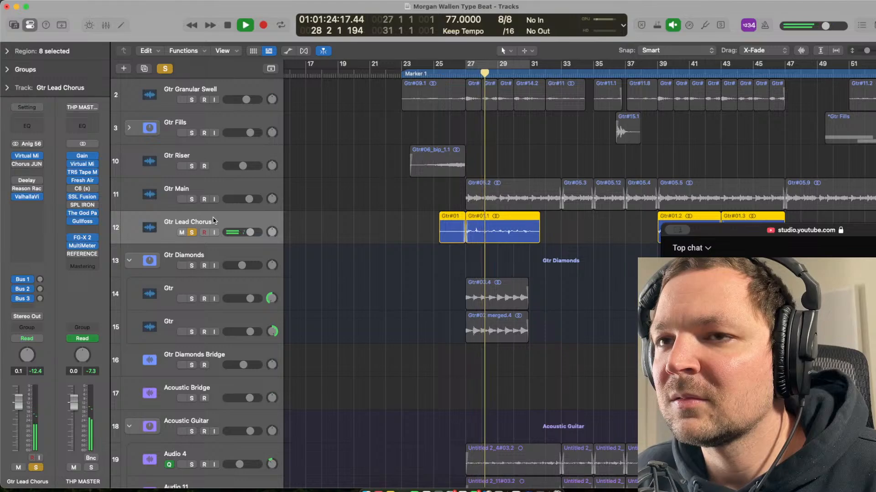
key("super+Down")
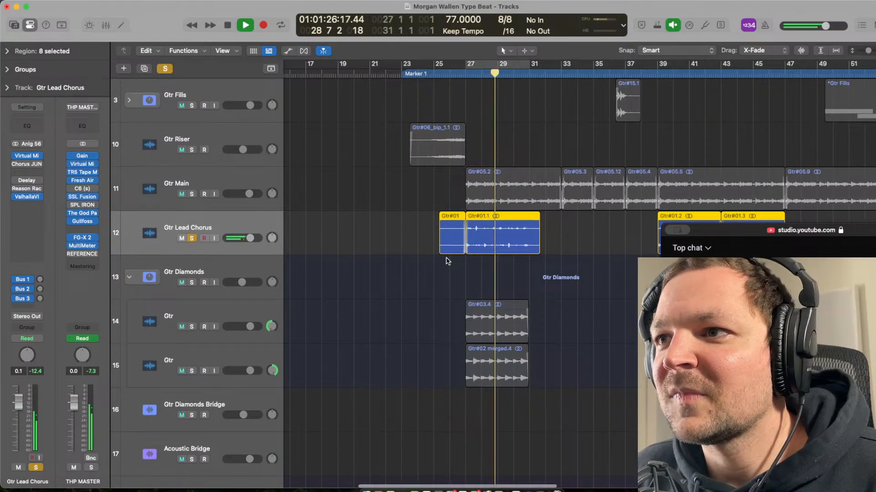
key("super+Right")
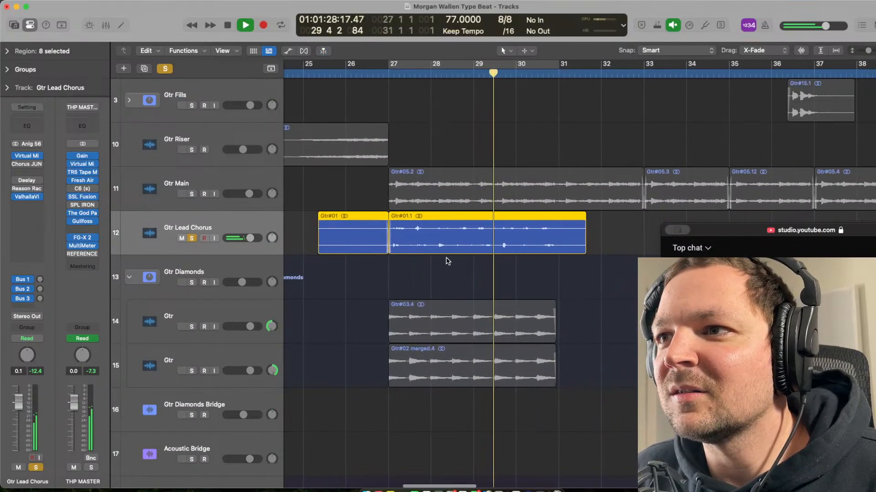
key("super+Down")
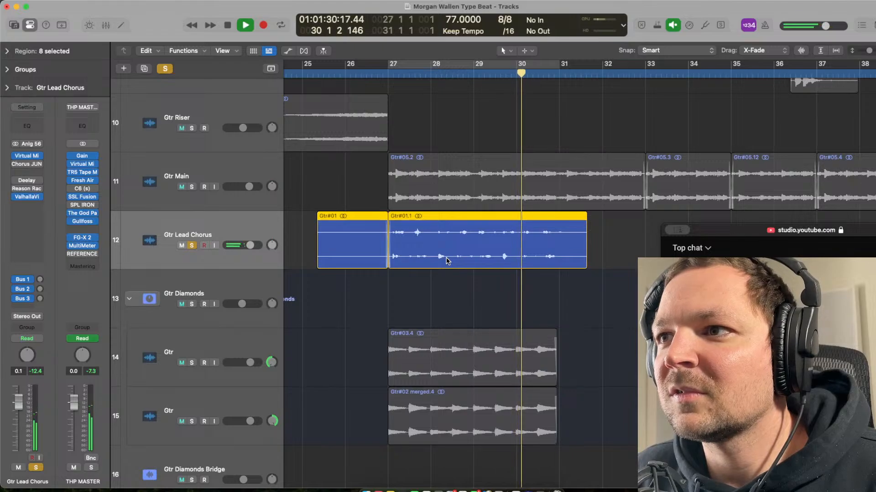
key("space")
- Replay Gtr Lead Chorus from bar 27 and turn off its solo
left_click(390, 140)
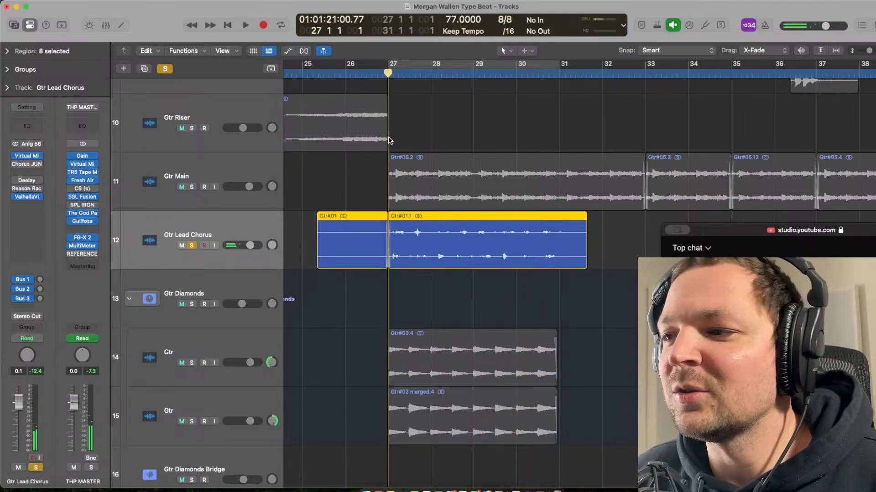
key("space")
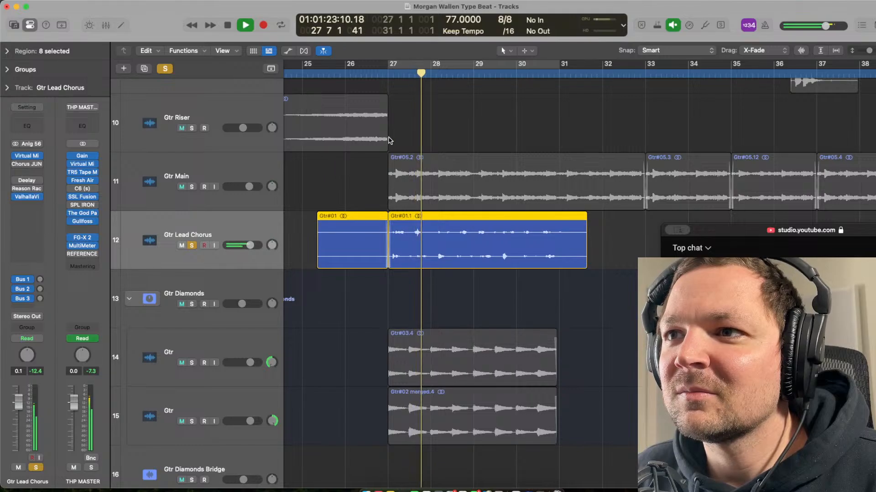
left_click(193, 246)
- Solo Gtr Main, Gtr Lead Chorus and the Acoustic Guitar stack together and play the combination
left_click(219, 179, "shift")
key("super+Up")
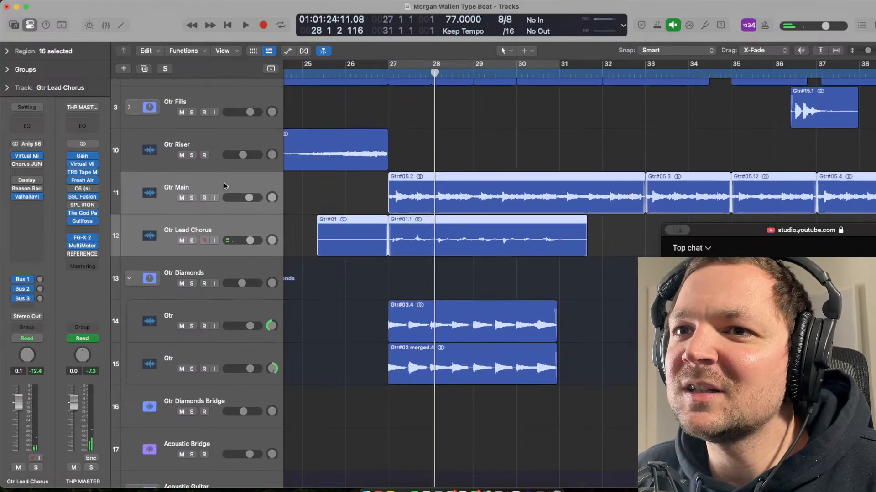
key("super+Up")
key("s")
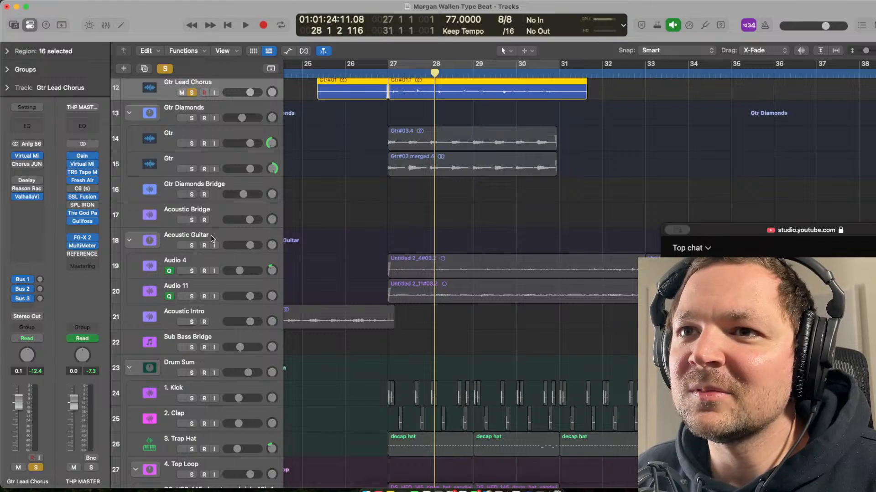
left_click(211, 236)
key("s")
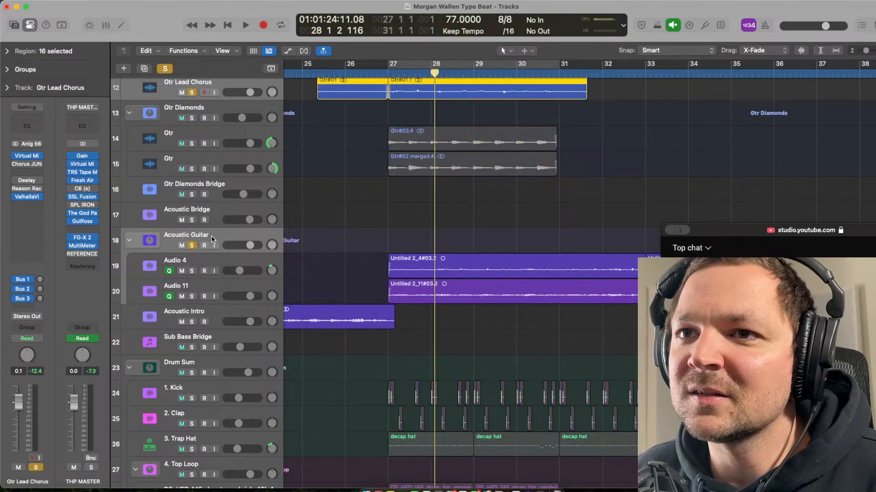
key("space")
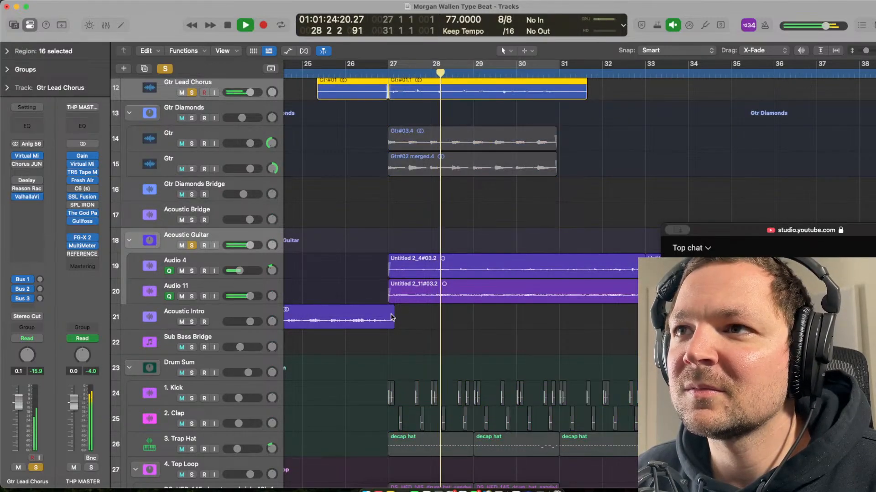
- Turn on cycle mode for bars 27 to 31 and replay the soloed guitars within that loop
key("super+Up")
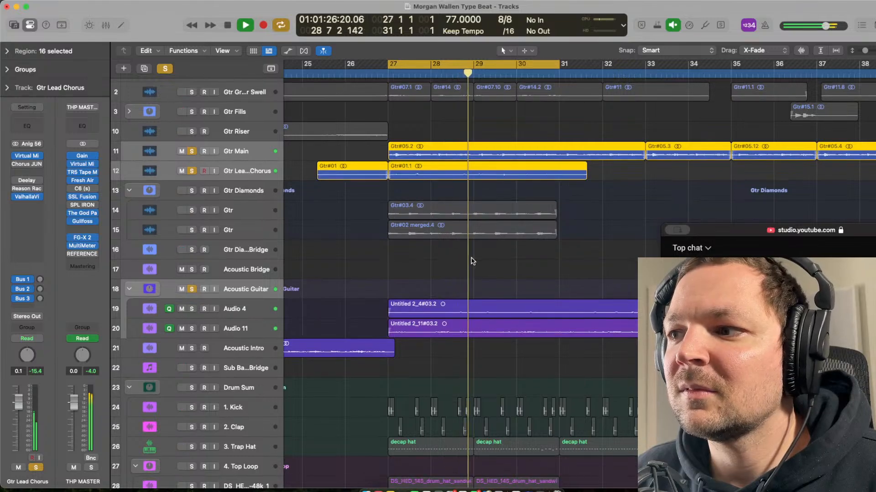
key("c")
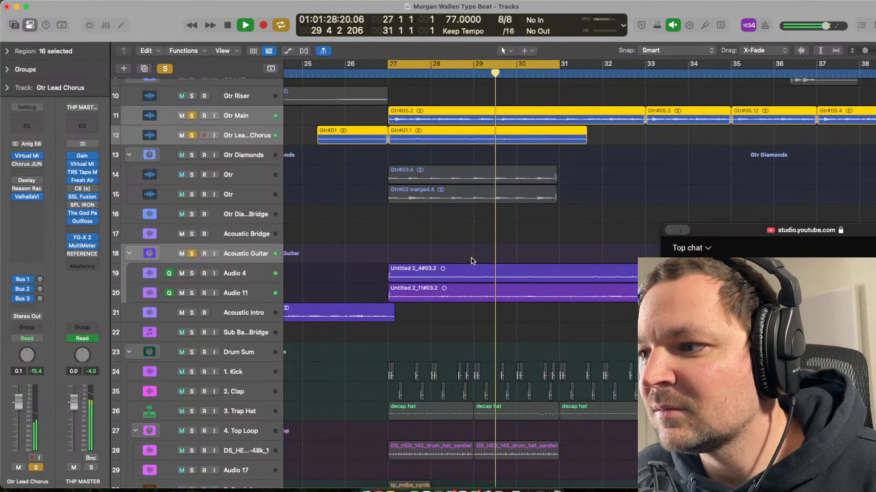
key("space")
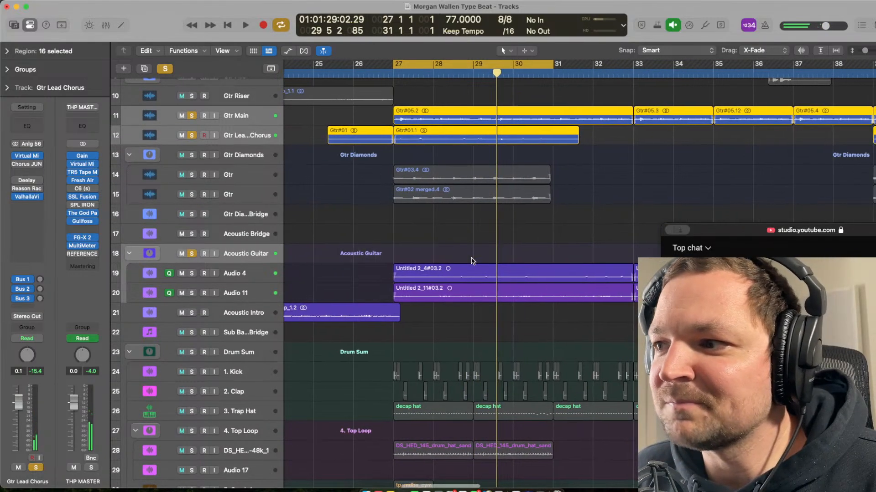
key("space")
scroll(471, 274, "down", 3)
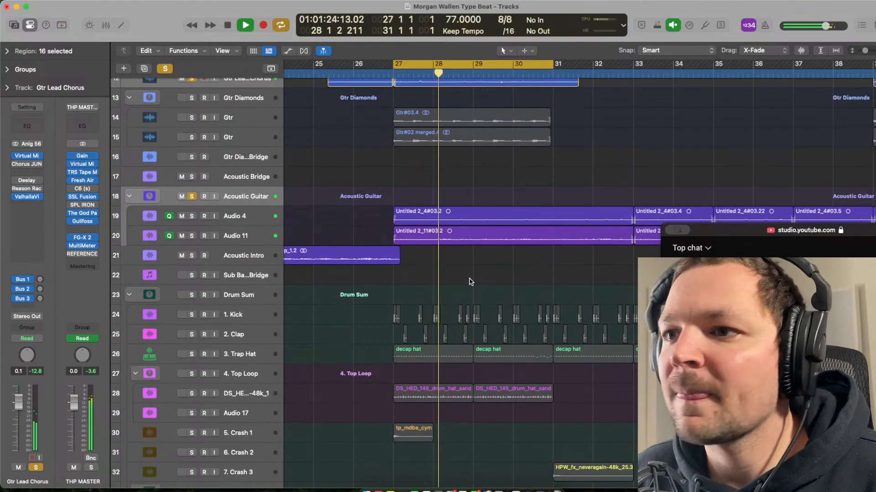
scroll(471, 281, "up", 5)
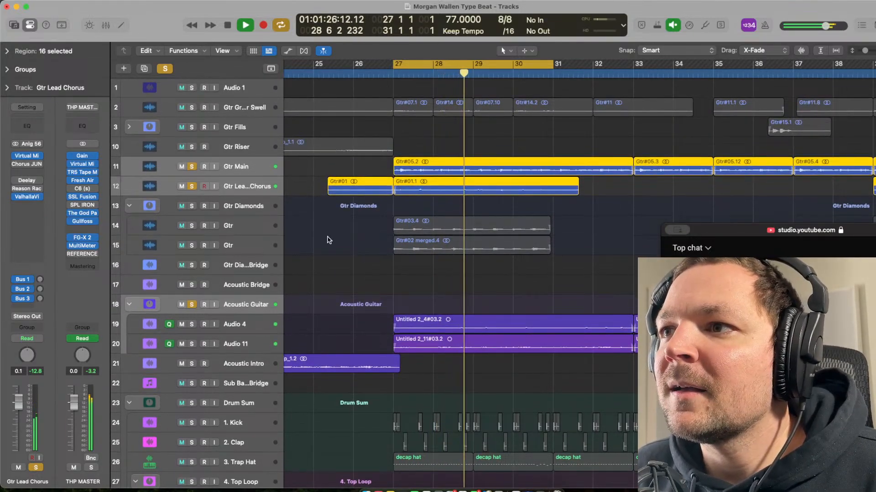
key("space")
- Add the Gtr Diamonds stack to the soloed guitars and play the combination within the cycle loop
left_click(250, 209)
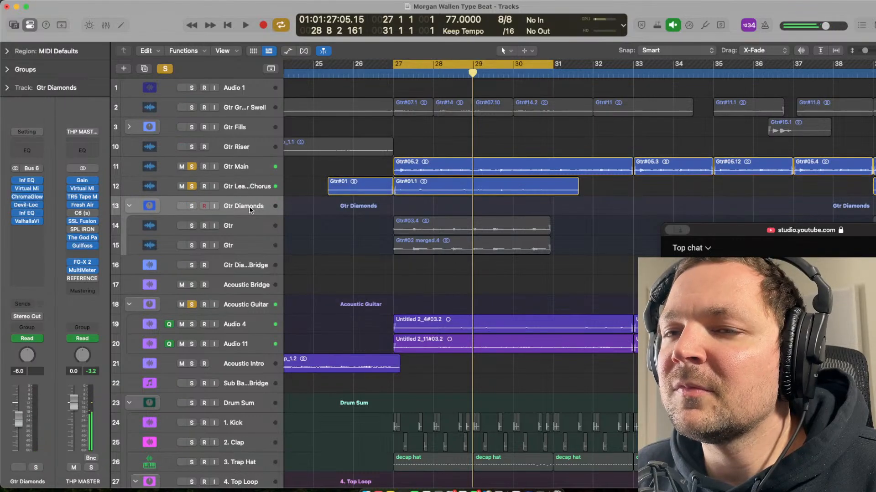
key("s")
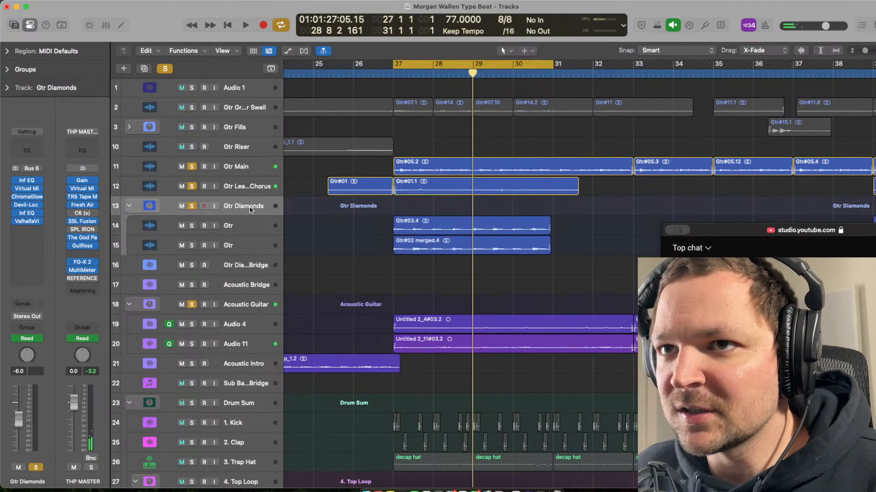
key("super+Down")
key("space")
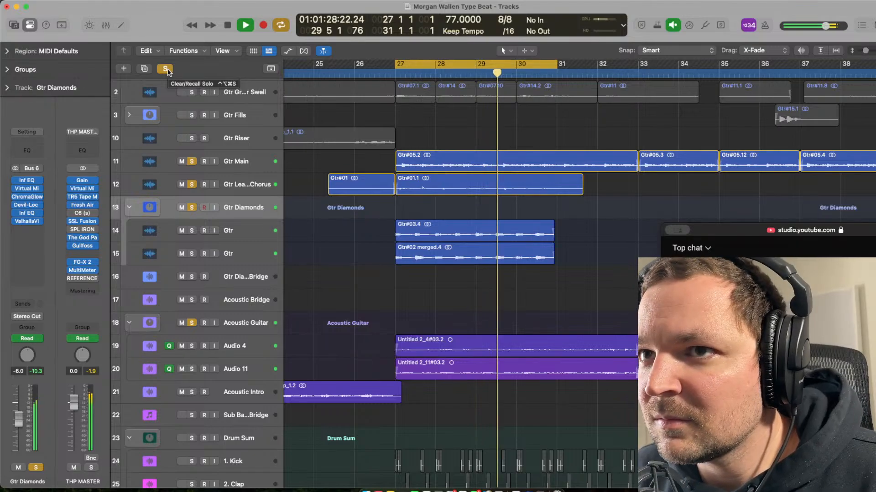
key("space")
- Clear all existing solos and play the Gtr Diamonds stack soloed on its own
left_click(166, 68)
key("super+Down")
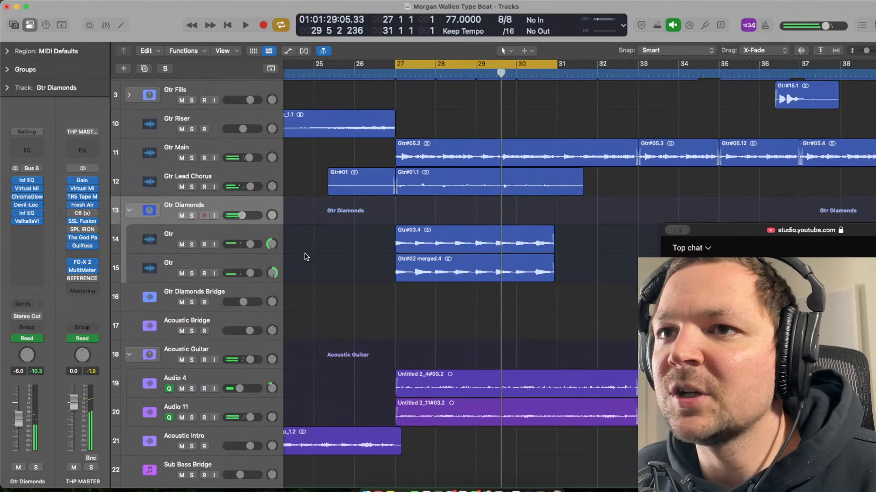
key("s")
key("space")
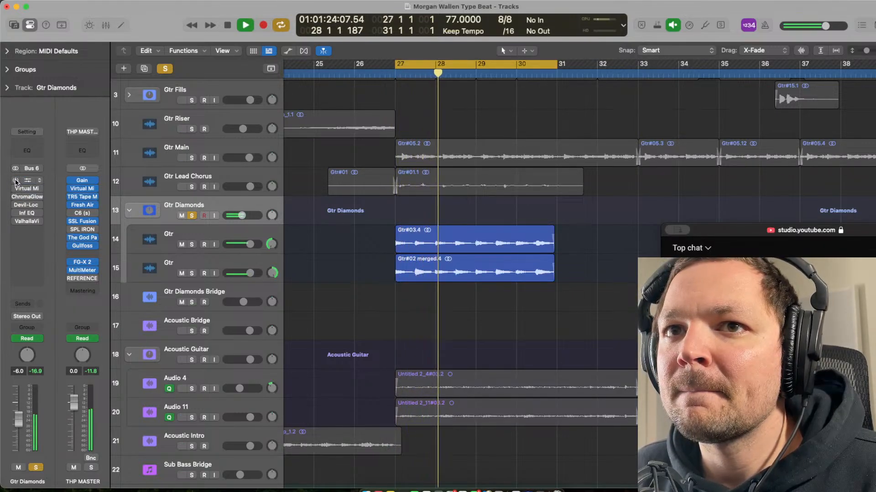
- Play Gtr Diamonds with its plug-ins bypassed and turn the first Inf EQ and Virtual Mi plug-ins back on
left_click(15, 180)
key("space")
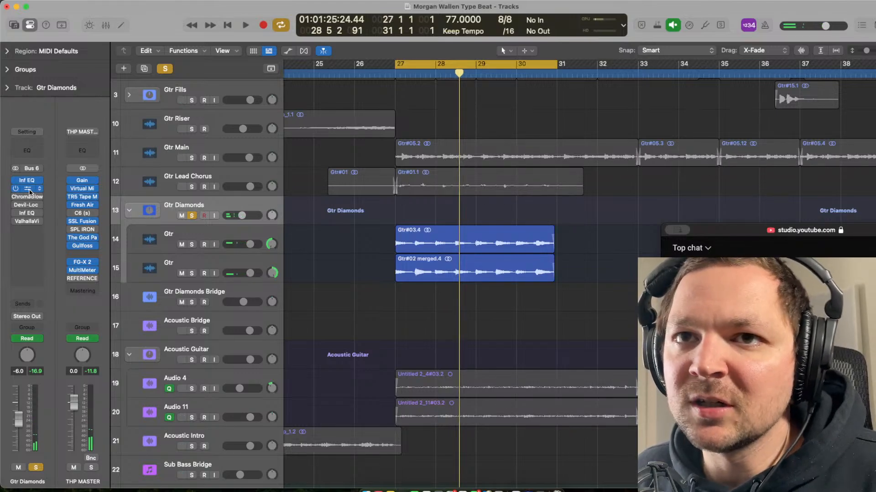
key("space")
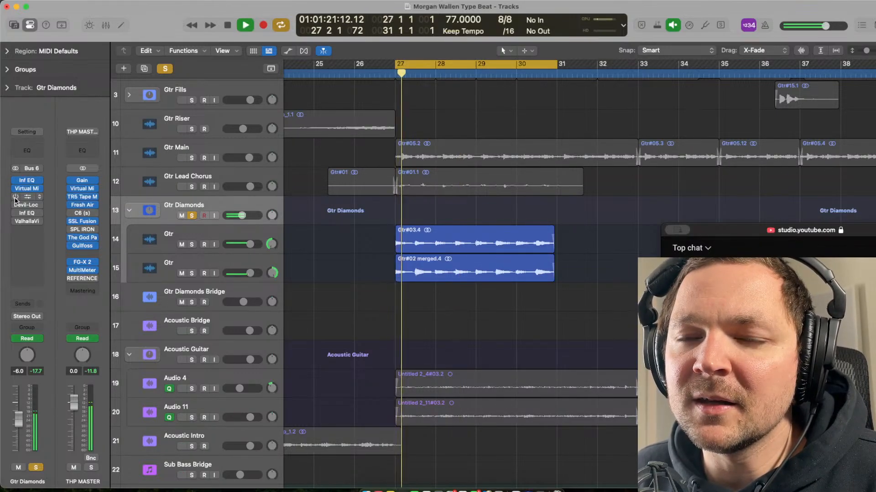
key("space")
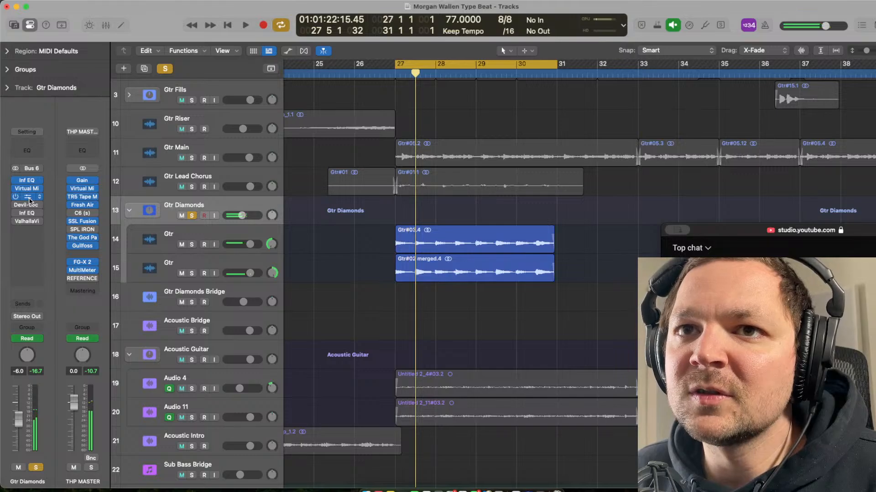
- Review the ChromaGlow settings during playback and re-enable ChromaGlow, the second Inf EQ and ValhallaVi on Gtr Diamonds
key("v")
key("space")
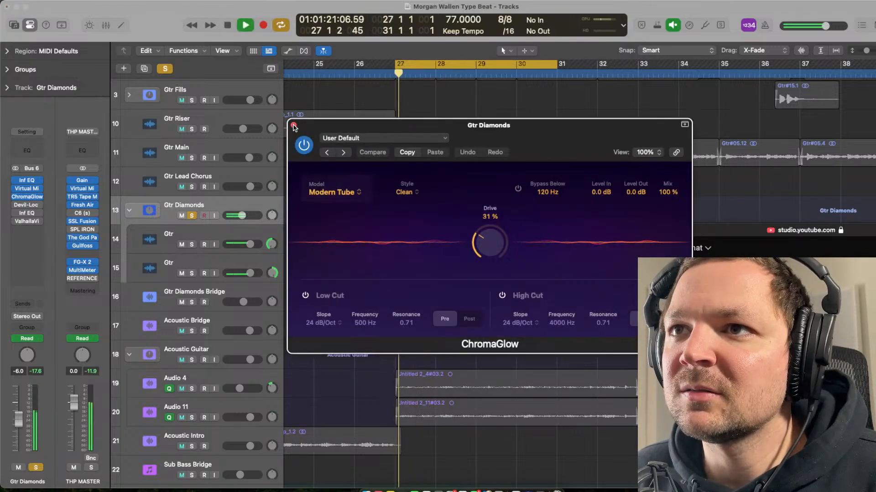
key("v")
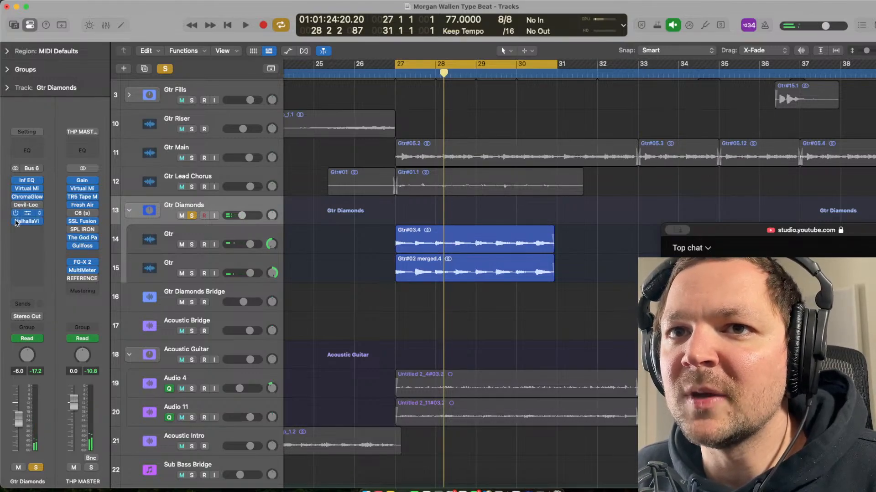
key("Return")
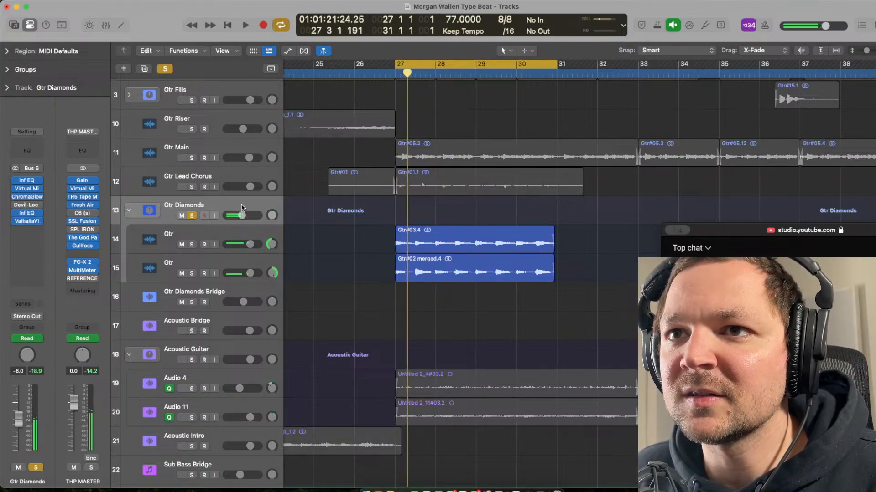
- Turn off the Gtr Diamonds solo and play the stack in the full mix
key("s")
key("space")
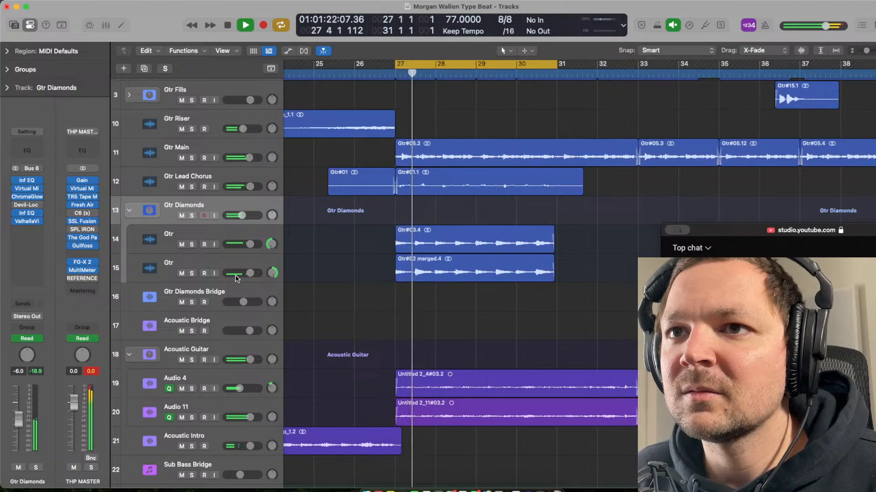
key("space")
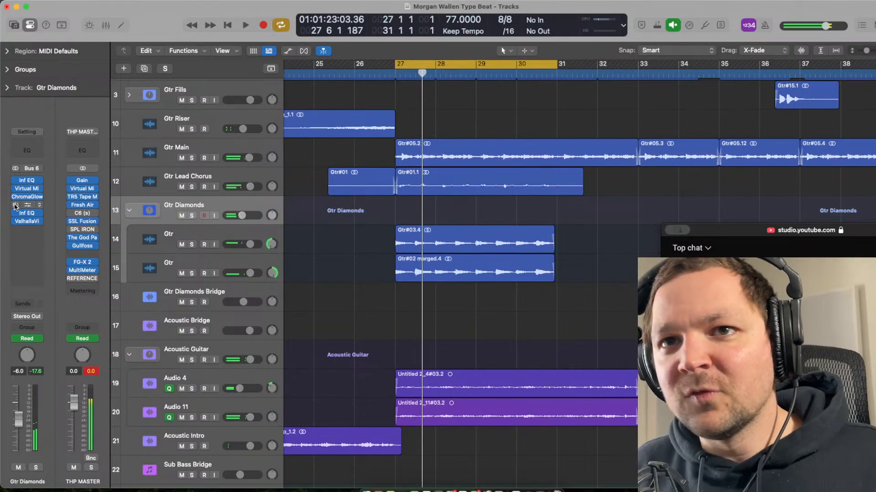
- Turn Devil-Loc Deluxe back on after viewing its controls, and replay Gtr Diamonds soloed
left_click(32, 208)
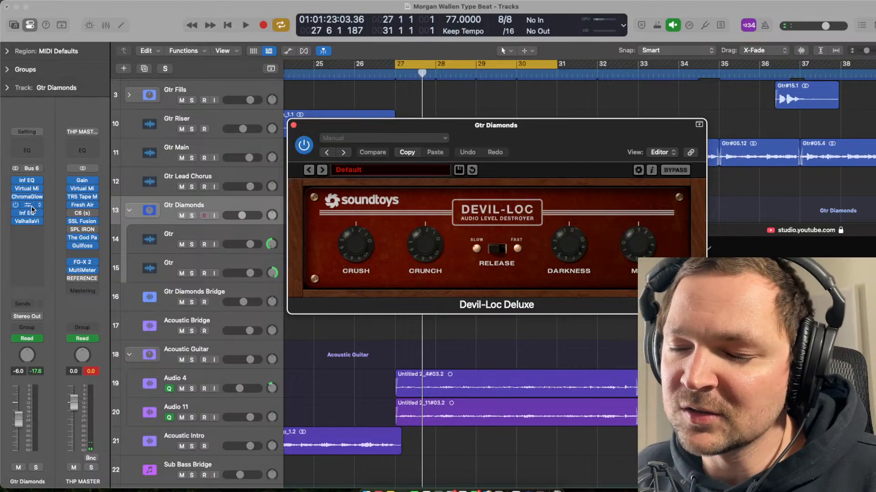
left_click(293, 125)
key("s")
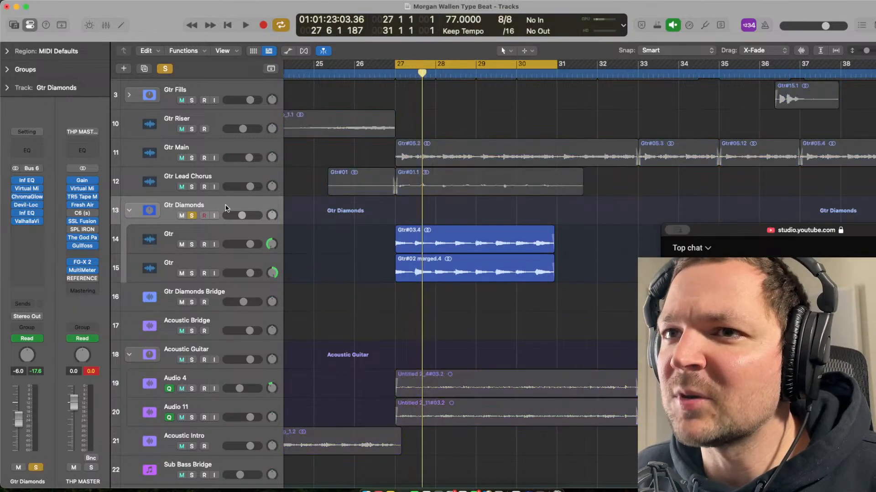
key("space")
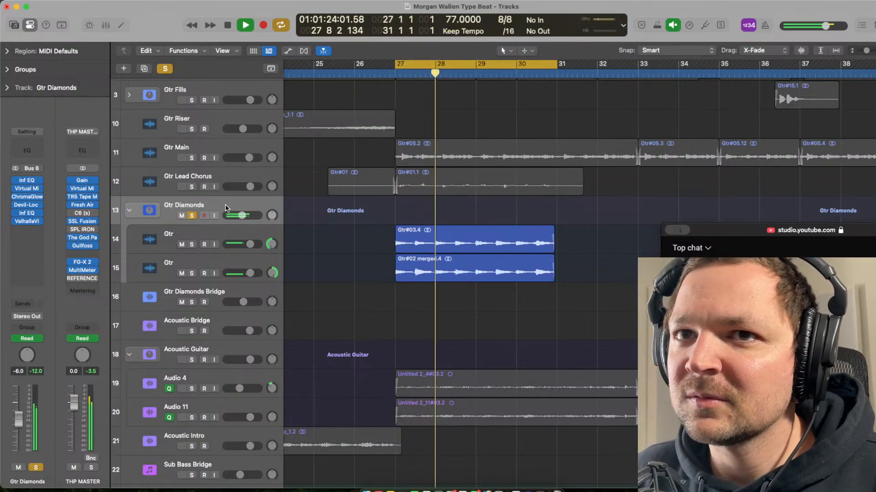
- Compare Gtr Diamonds with its plug-ins bypassed and active during playback, and turn off its solo
left_click(15, 213, "alt")
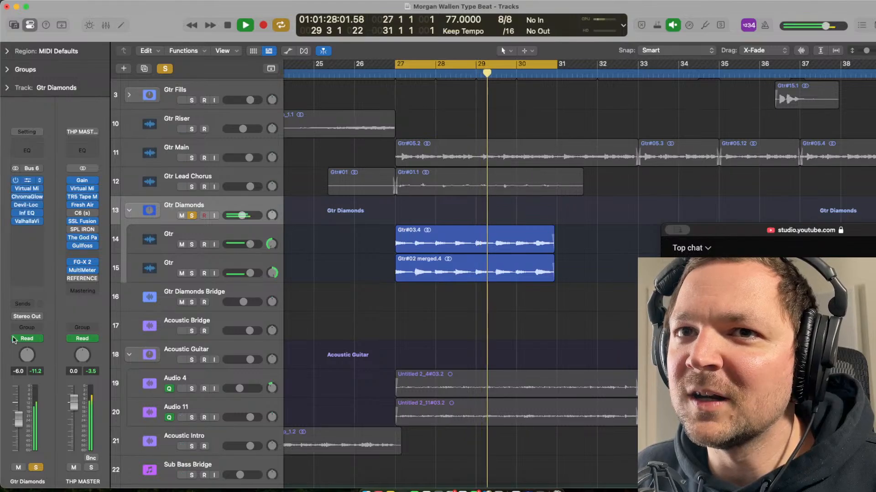
key("space")
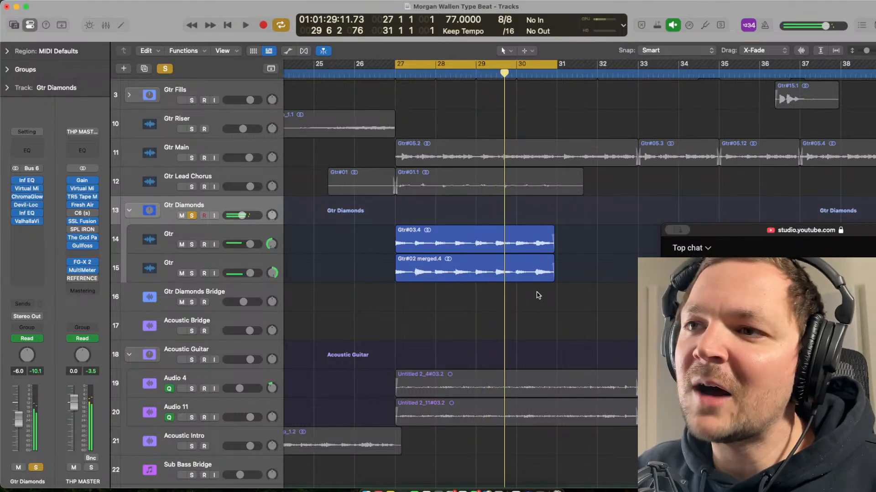
key("space")
key("s")
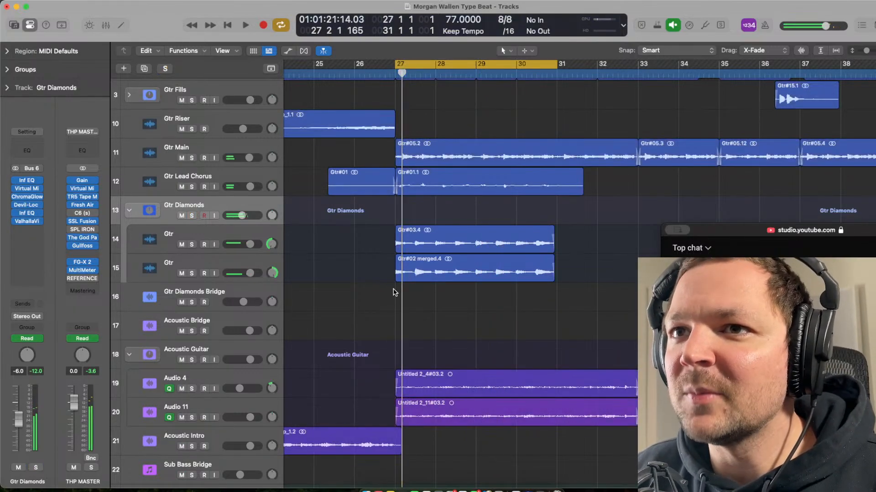
- Turn off cycle mode and play the full mix from bar 27 past bar 31 while examining the drum and foley tracks
key("space")
scroll(461, 329, "down", 2)
scroll(460, 330, "down", 5)
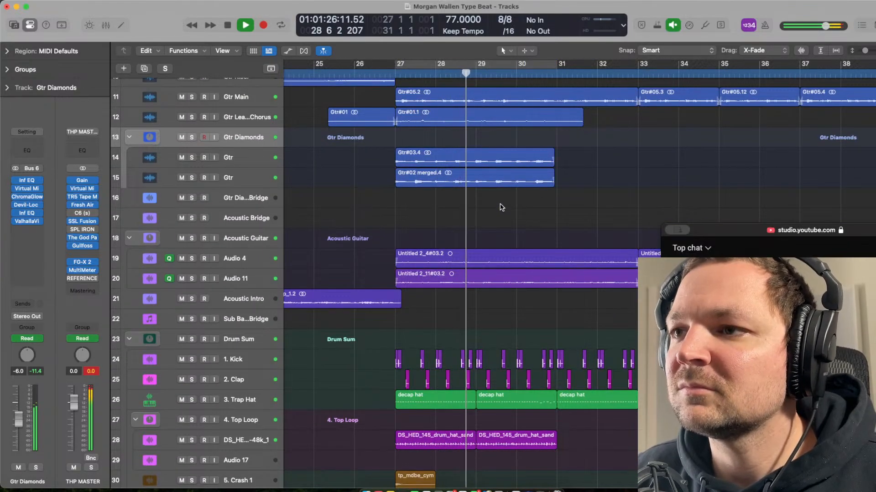
scroll(501, 215, "down", 3)
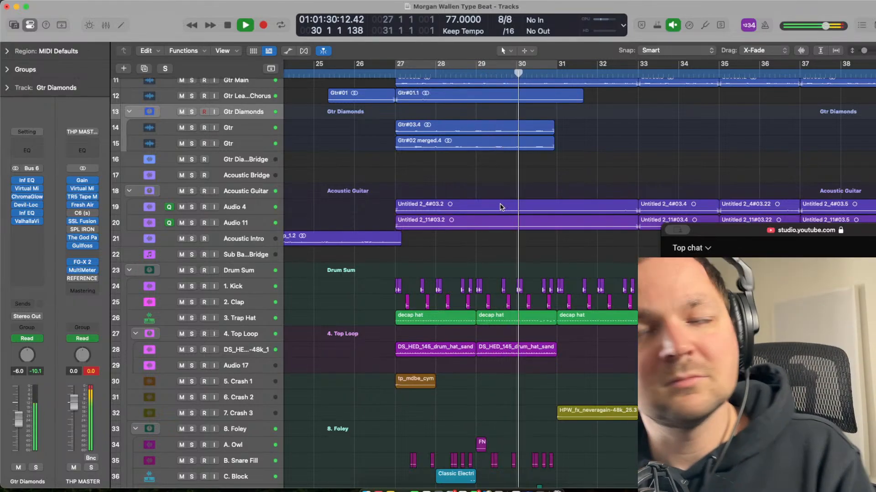
scroll(501, 208, "down", 1)
scroll(501, 206, "down", 1)
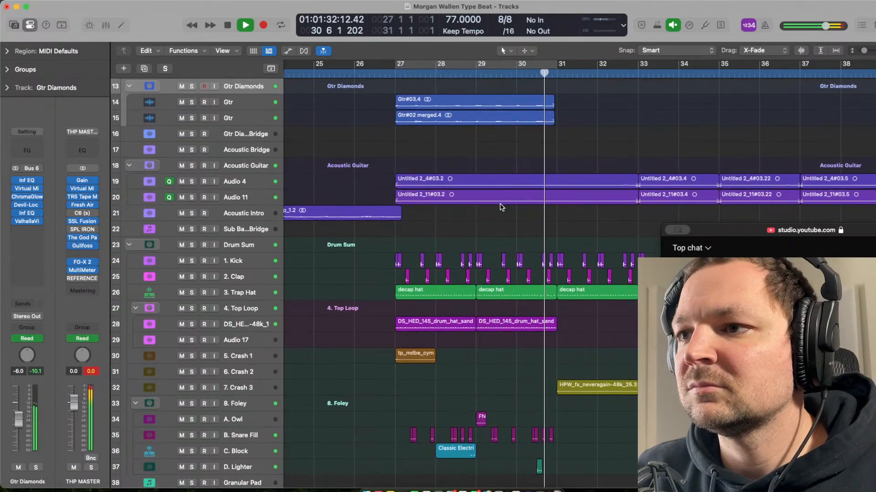
scroll(502, 206, "right", 3)
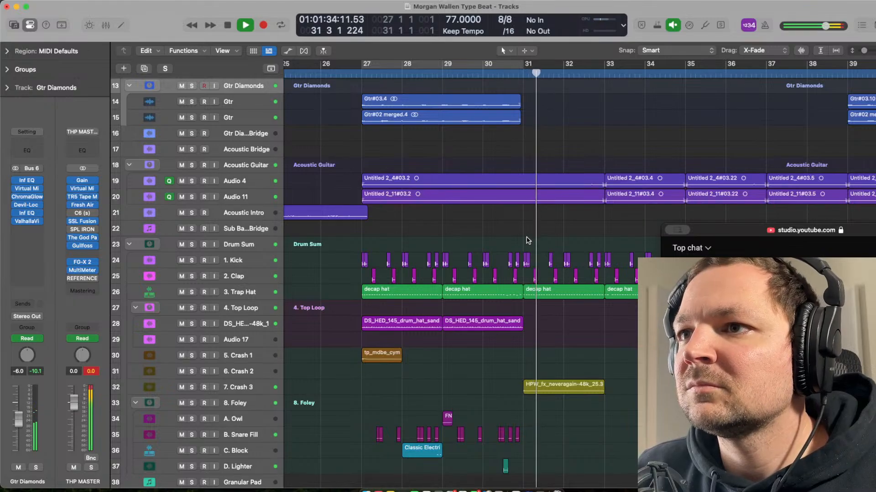
scroll(524, 239, "right", 4)
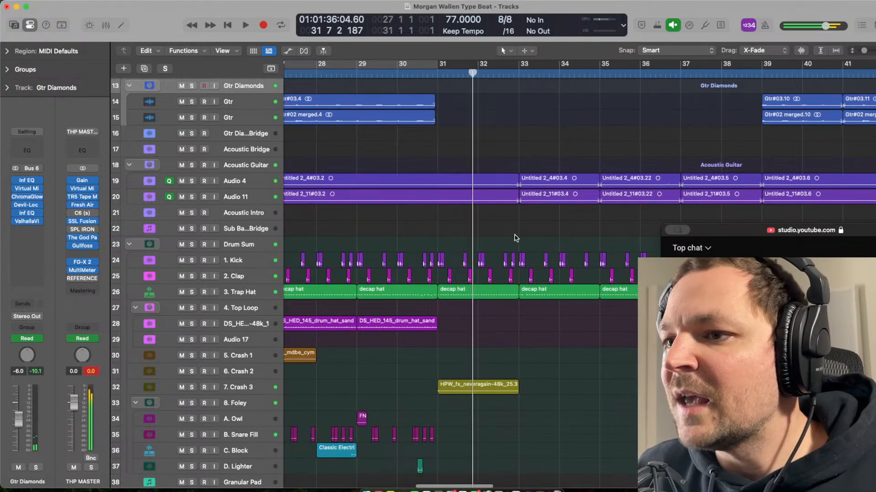
- Select the Acoustic Guitar stack and play the full mix from bar 31, examining the guitar and drum arrangement
scroll(515, 236, "up", 6)
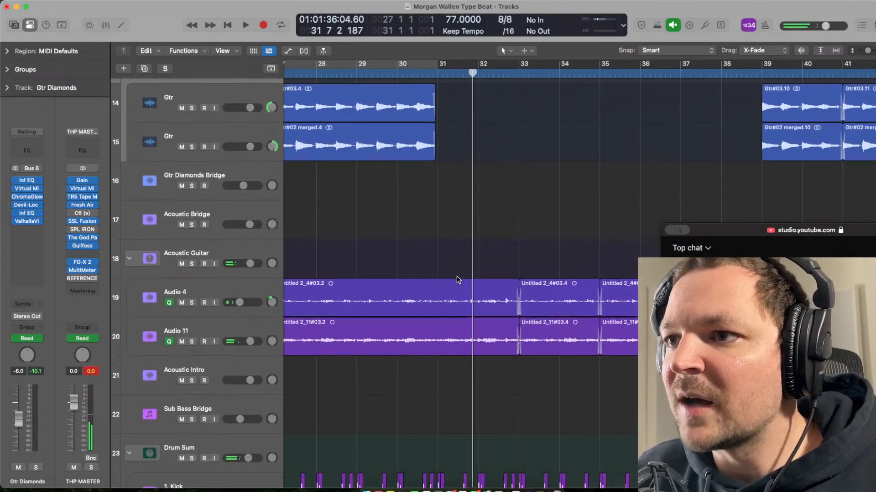
scroll(433, 251, "down", 3)
scroll(436, 253, "up", 3)
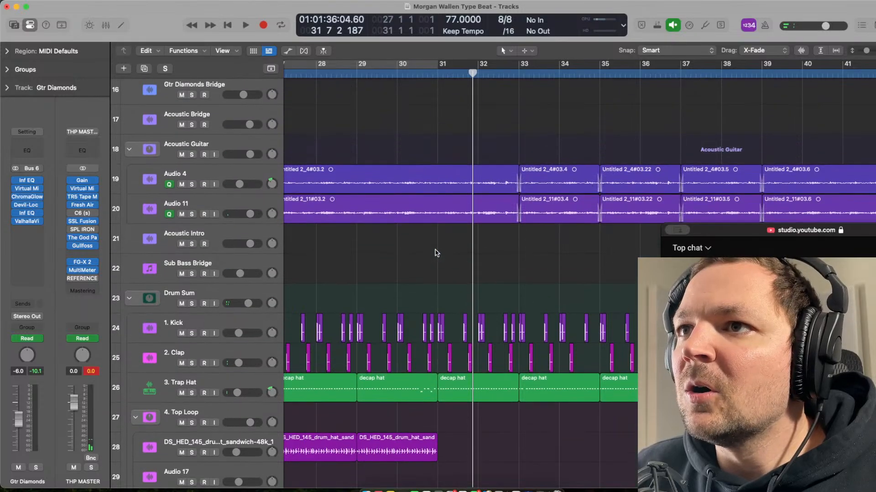
scroll(436, 253, "right", 3)
scroll(437, 253, "down", 5)
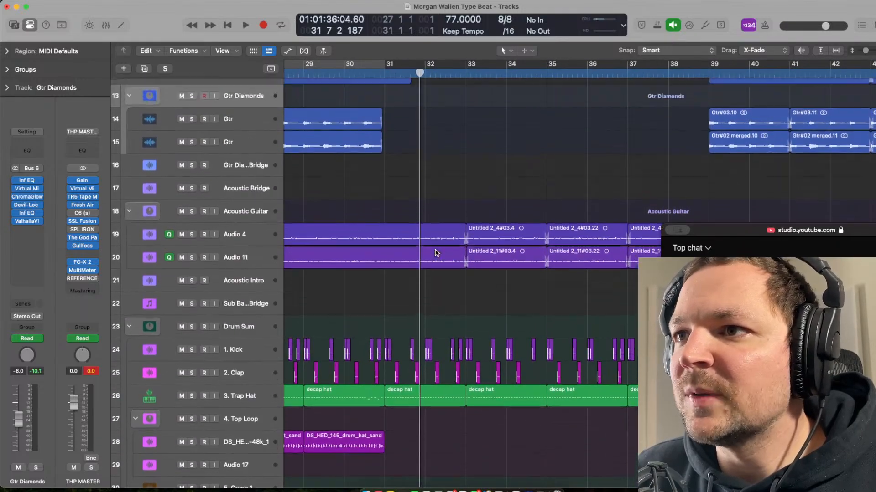
scroll(436, 253, "down", 2)
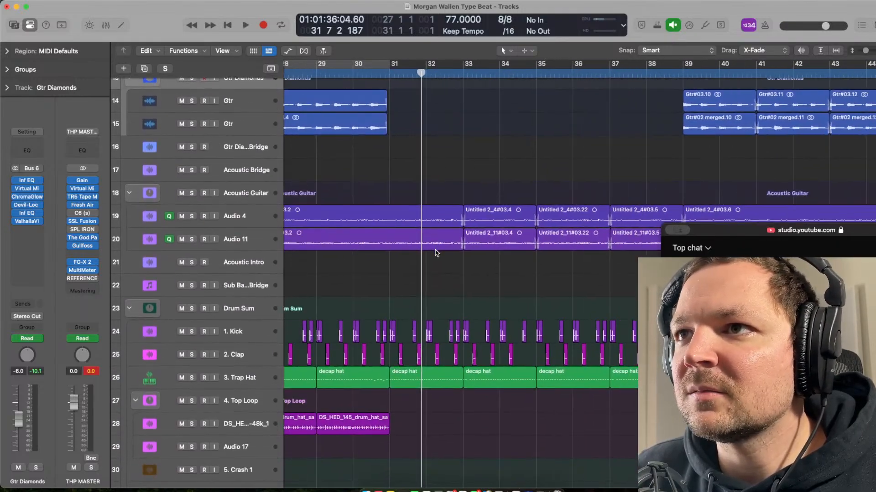
left_click(391, 166)
left_click(259, 197)
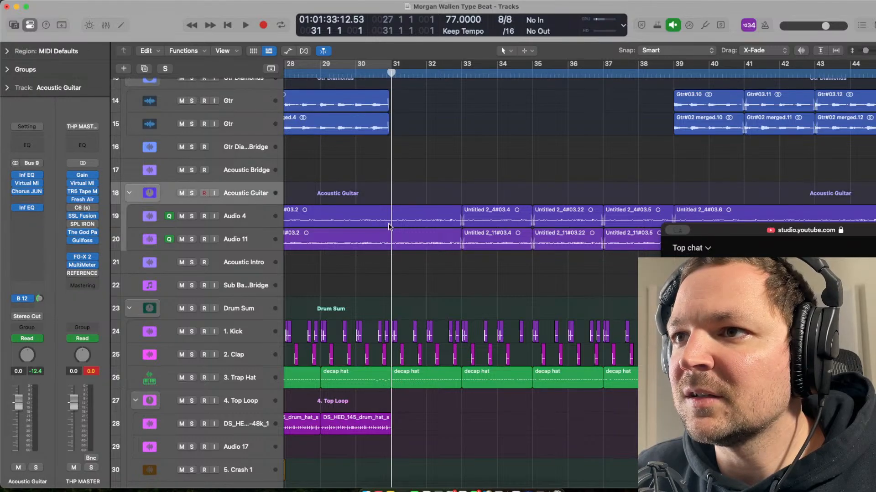
key("space")
scroll(426, 300, "down", 1)
scroll(426, 301, "down", 1)
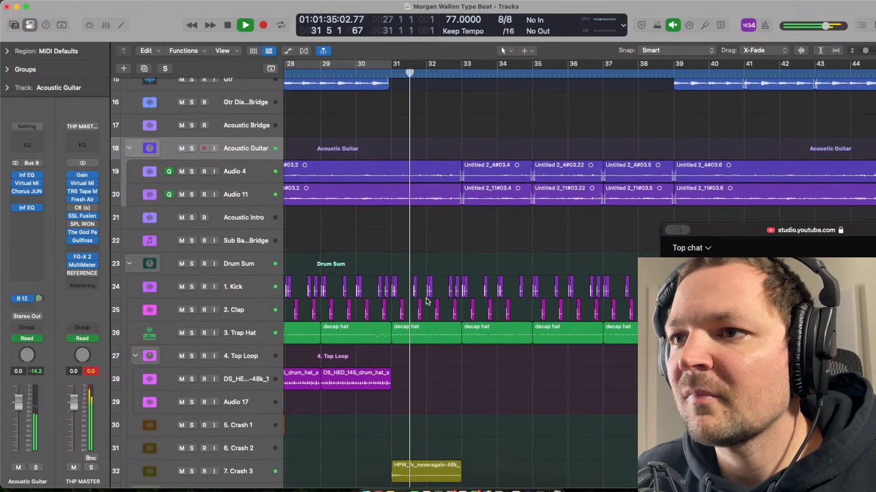
scroll(334, 297, "down", 3)
key("space")
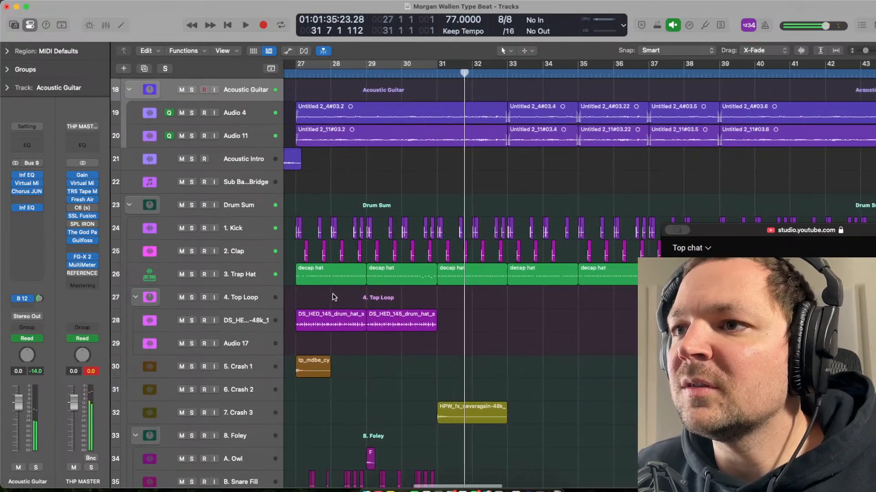
- Select the 808 track with its regions and place the playhead just after the start of bar 31
scroll(333, 297, "down", 8)
scroll(333, 297, "down", 4)
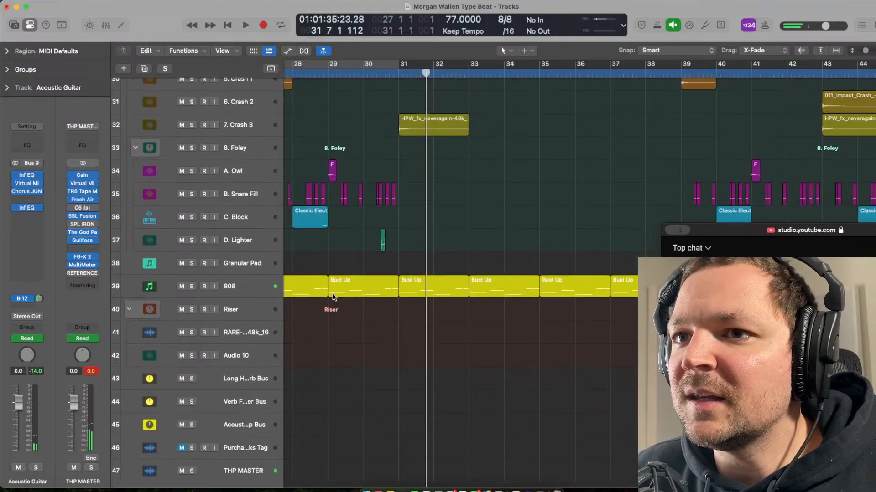
scroll(332, 297, "up", 3)
left_click(245, 303)
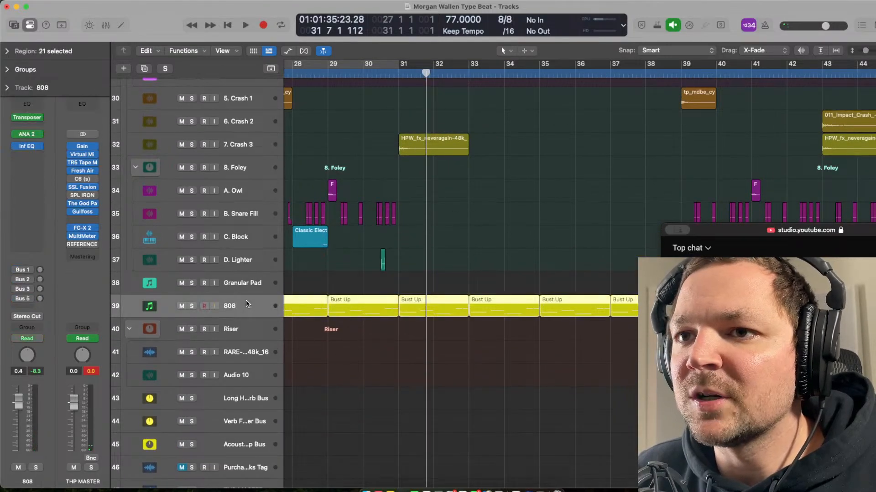
scroll(496, 324, "down", 5)
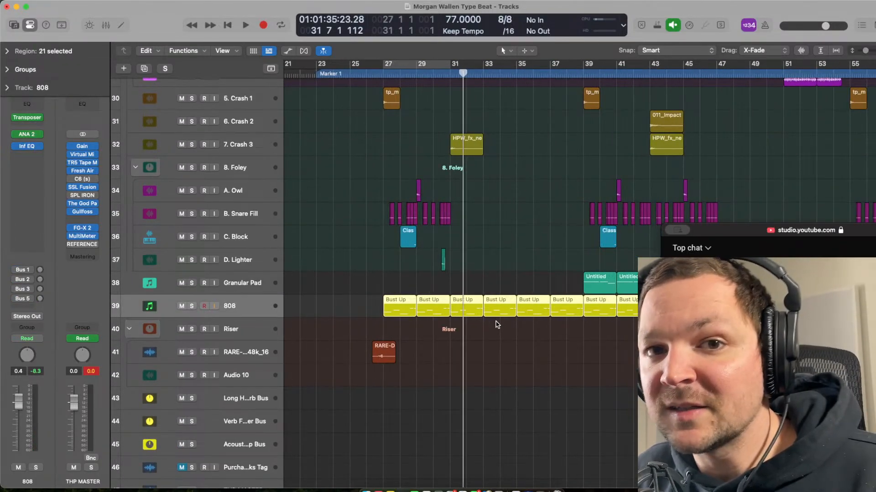
left_click(454, 282)
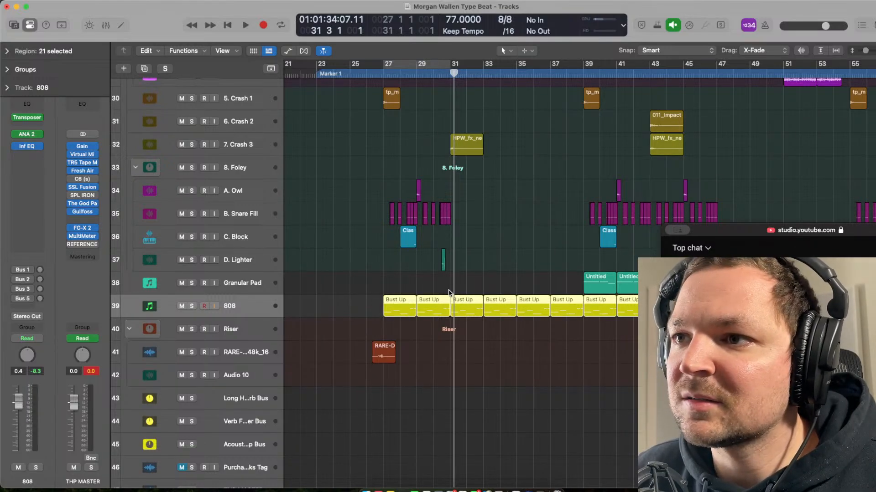
- Place the playhead at bar 31 and review the 808 track's ANA 2 synth and Inf EQ settings, closing each plug-in
left_click(450, 289)
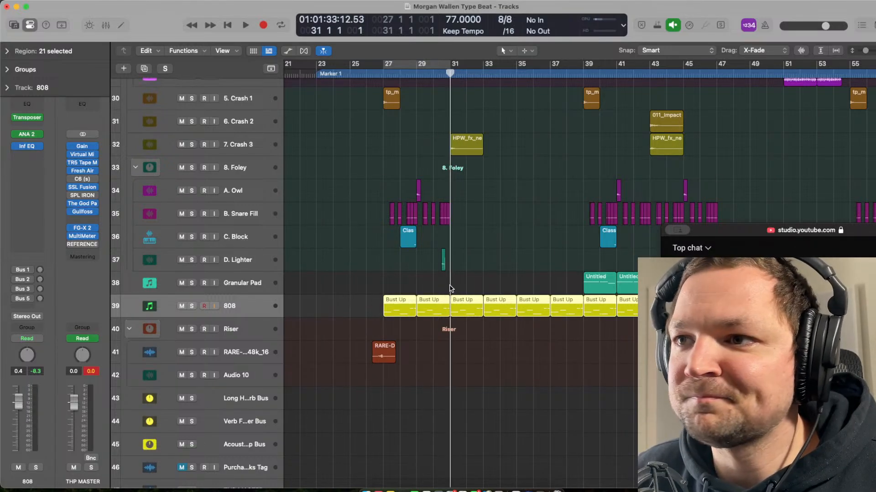
left_click(28, 134)
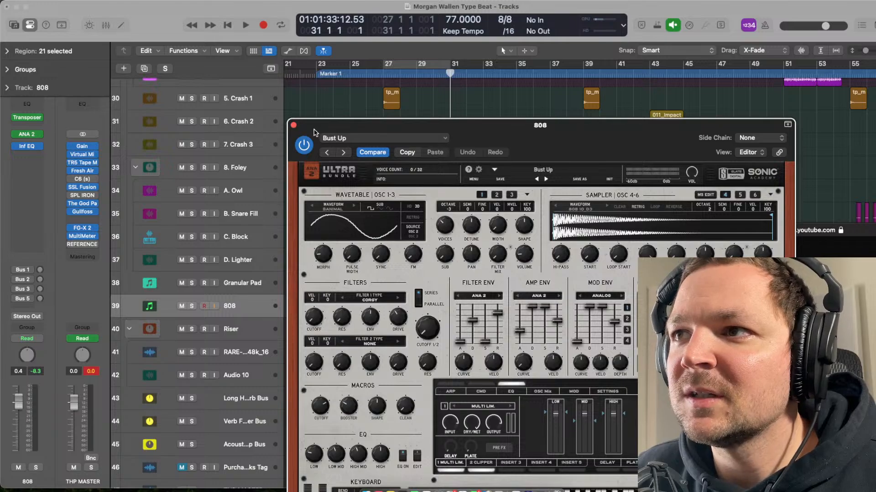
left_click(294, 125)
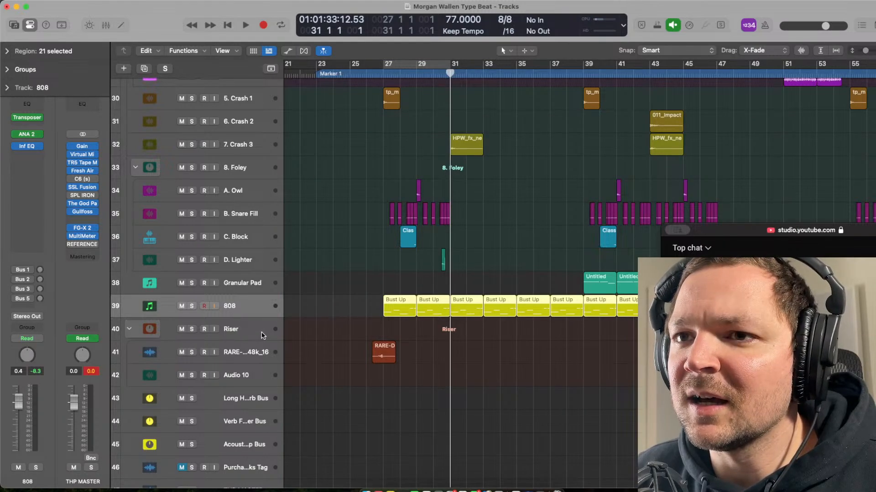
key("super+Down")
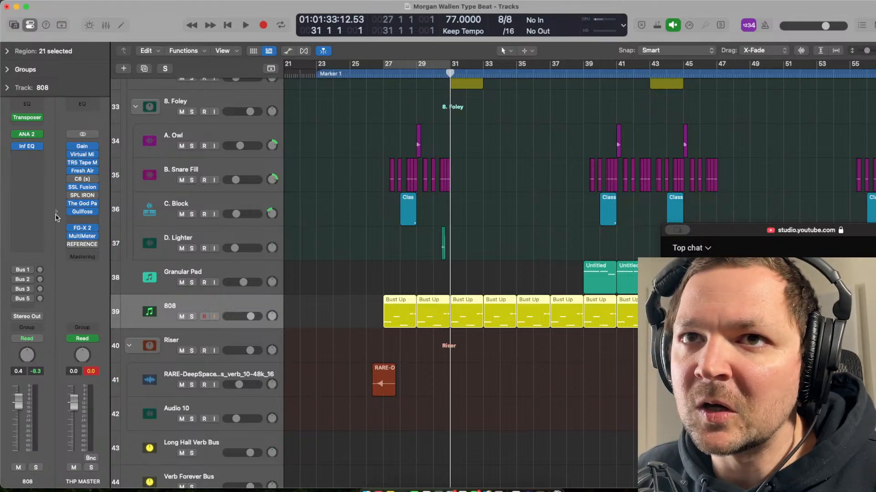
left_click(28, 146)
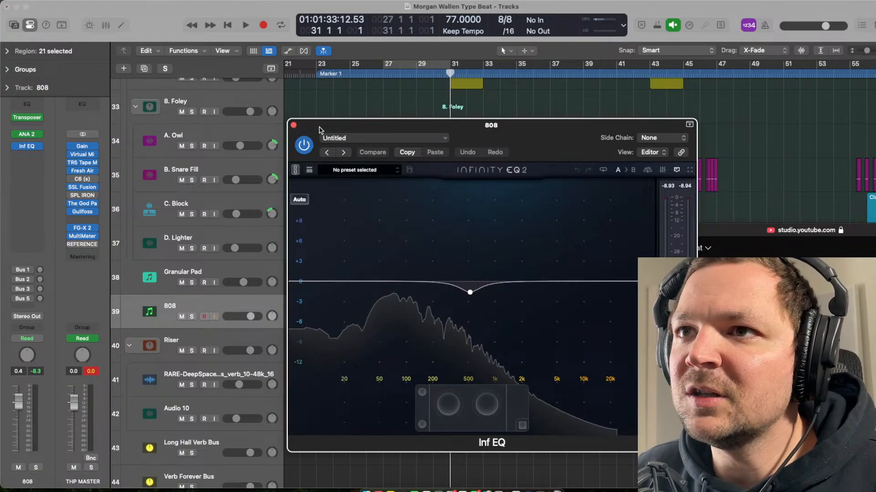
left_click(293, 125)
key("cmd+Down")
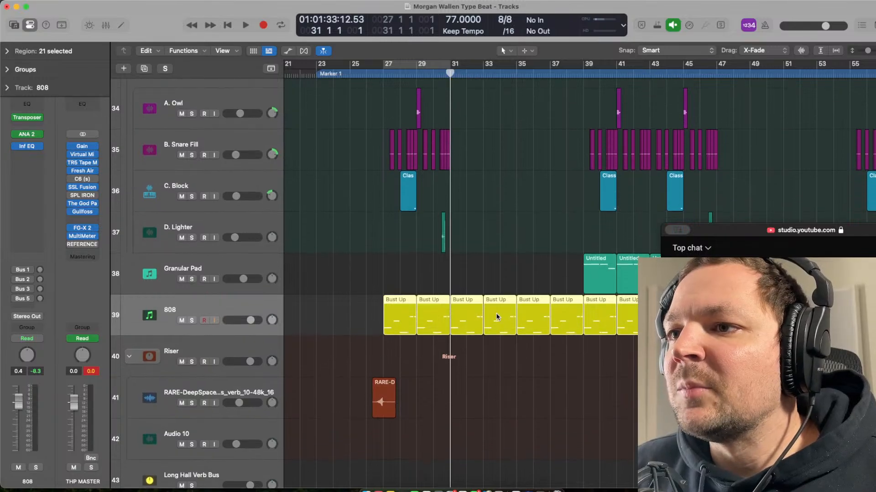
- Solo the 808 track, play it from bar 31 into bar 34, and turn off its solo
key("s")
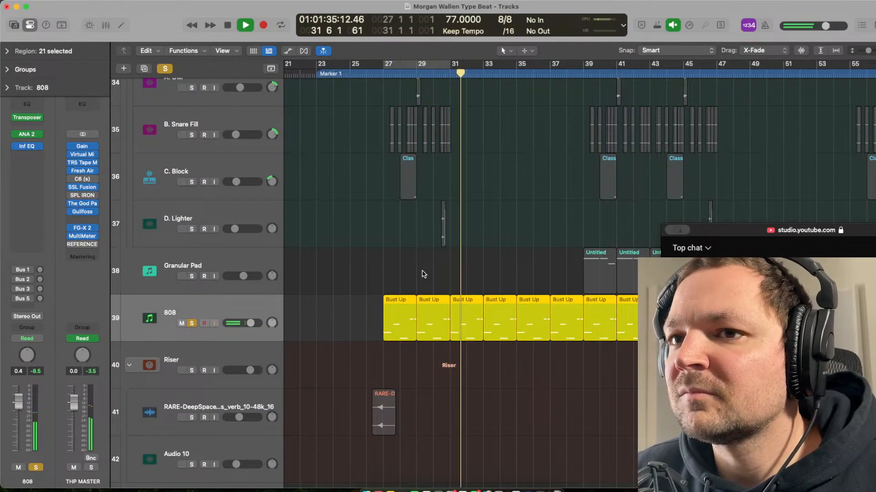
key("space")
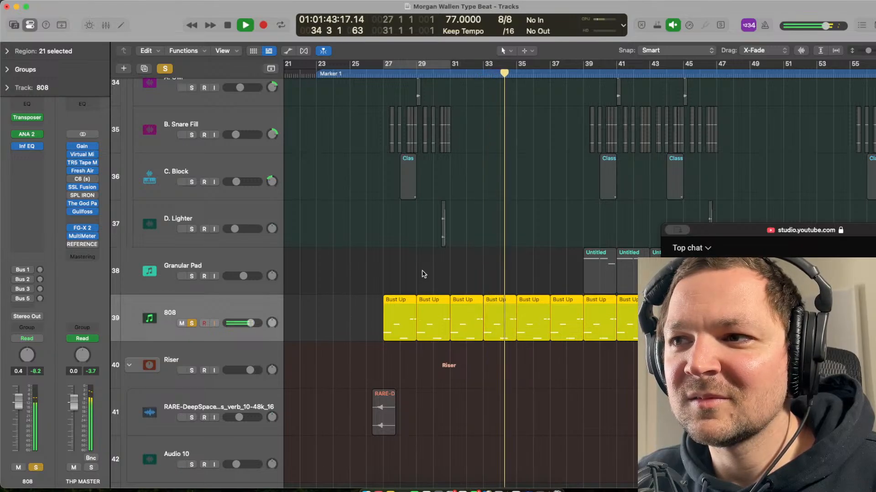
key("space")
key("s")
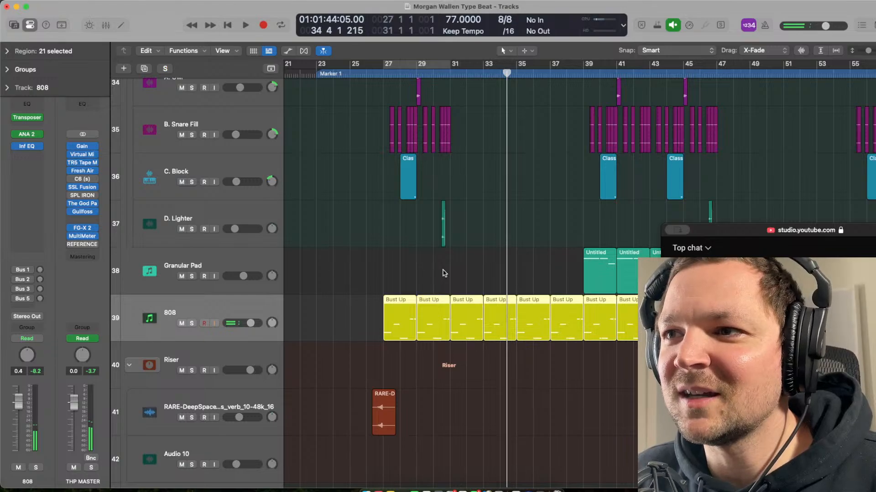
- Set a cycle range from bar 33 to bar 39 over the drum section
scroll(450, 270, "down", 5)
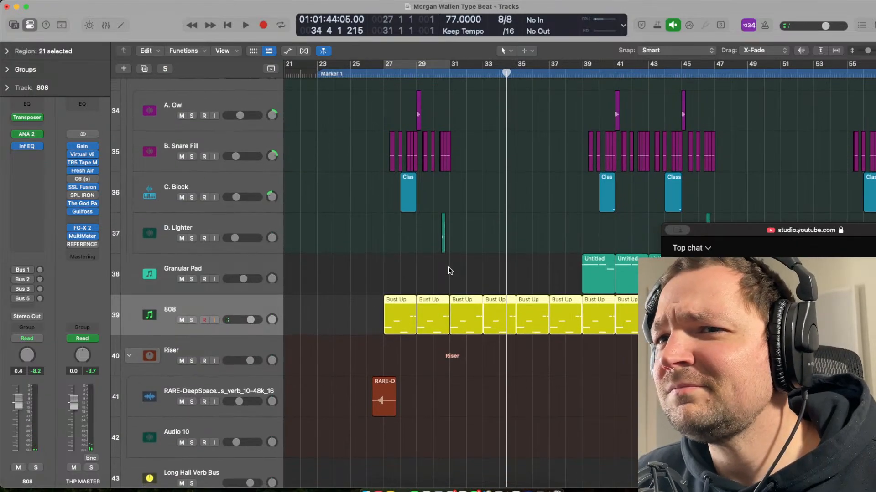
scroll(475, 244, "up", 10)
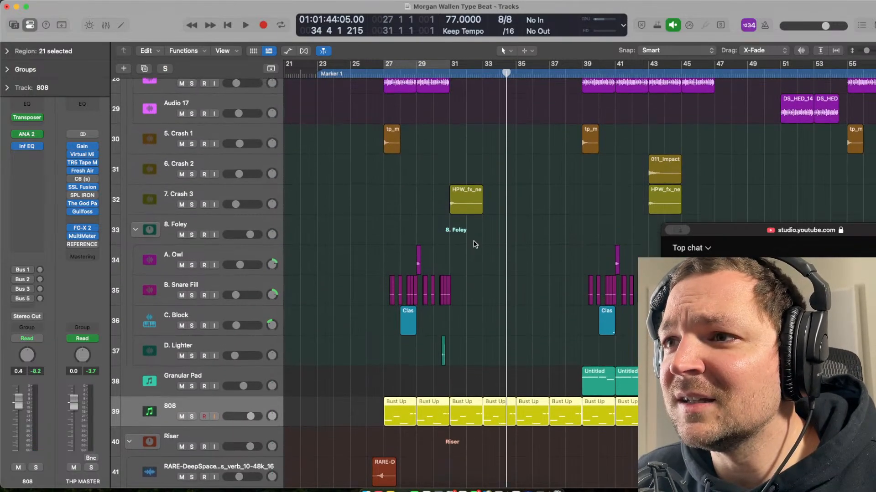
scroll(474, 244, "up", 1)
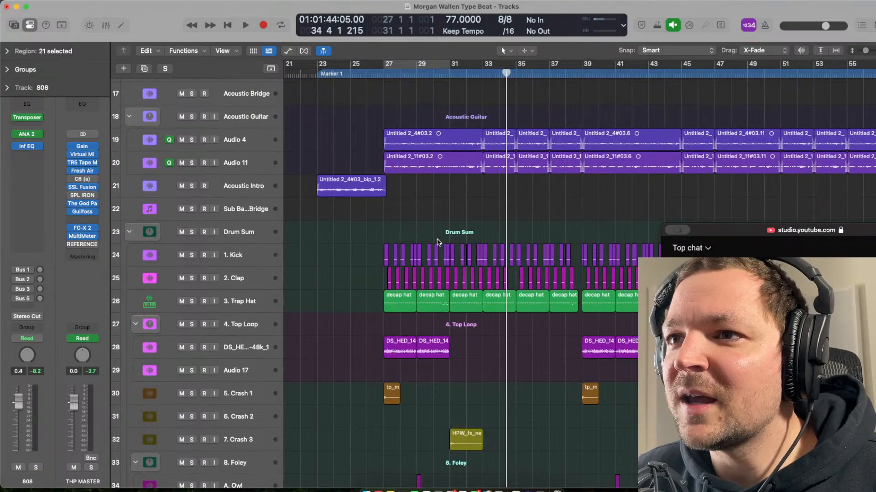
scroll(466, 225, "right", 4)
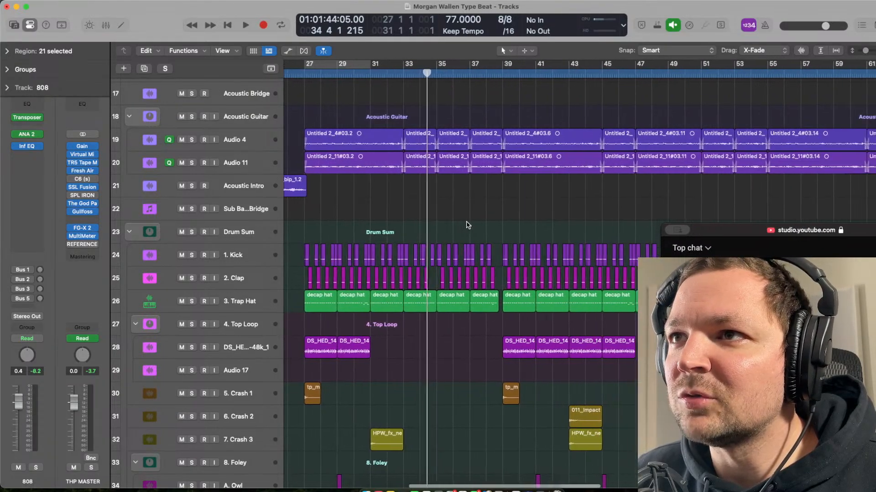
left_click_drag(401, 68, 503, 68)
left_click(469, 273, "ctrl+alt")
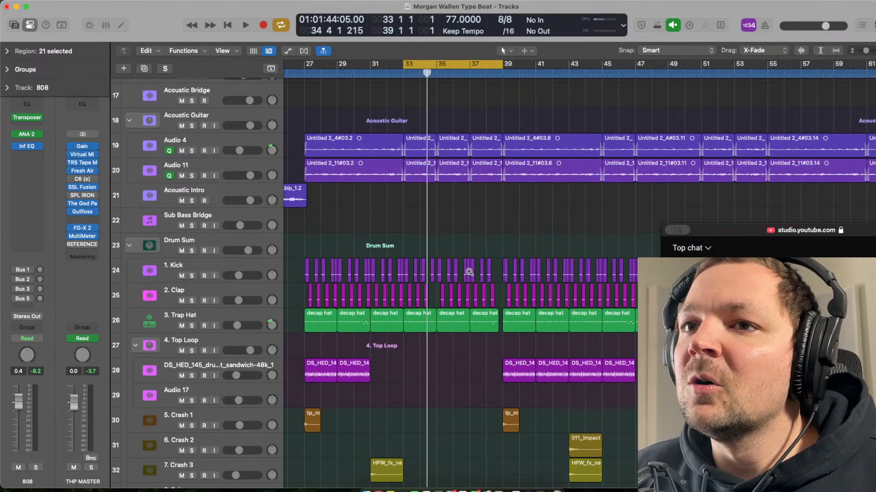
scroll(409, 278, "left", 5)
scroll(203, 294, "left", 4)
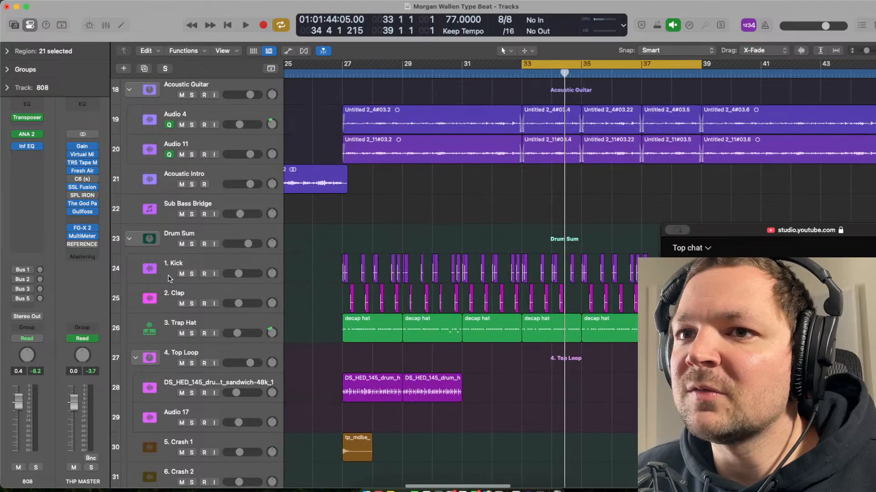
- Solo the 1. Kick track and play it from the start of the cycle range
left_click(143, 269)
key("s")
key("space")
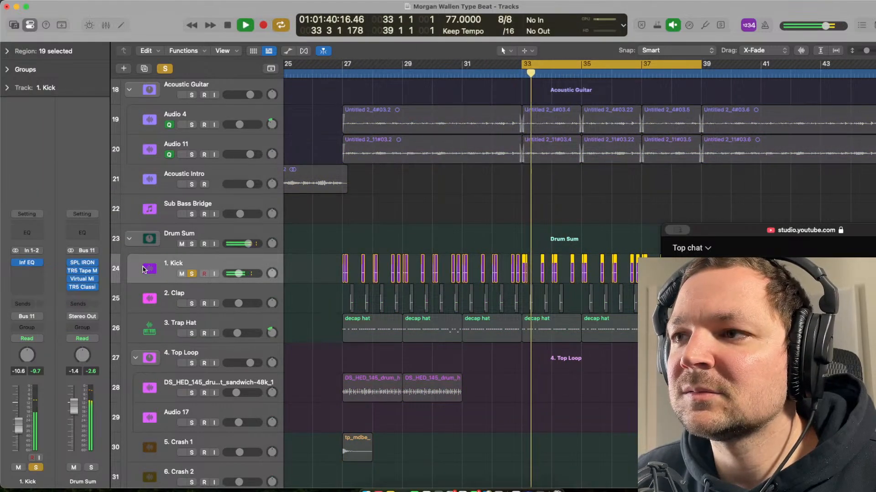
key("space")
- Add the 2. Clap track to the solo and play it together with the kick
left_click(156, 300)
key("s")
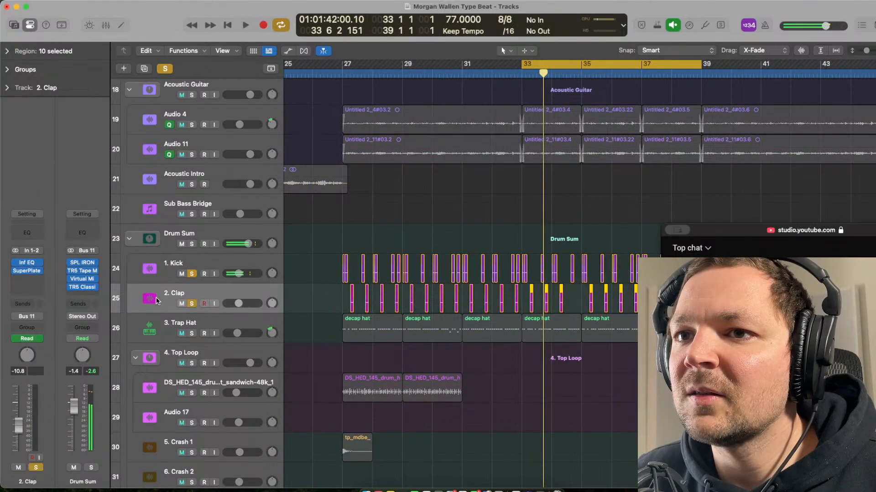
key("space")
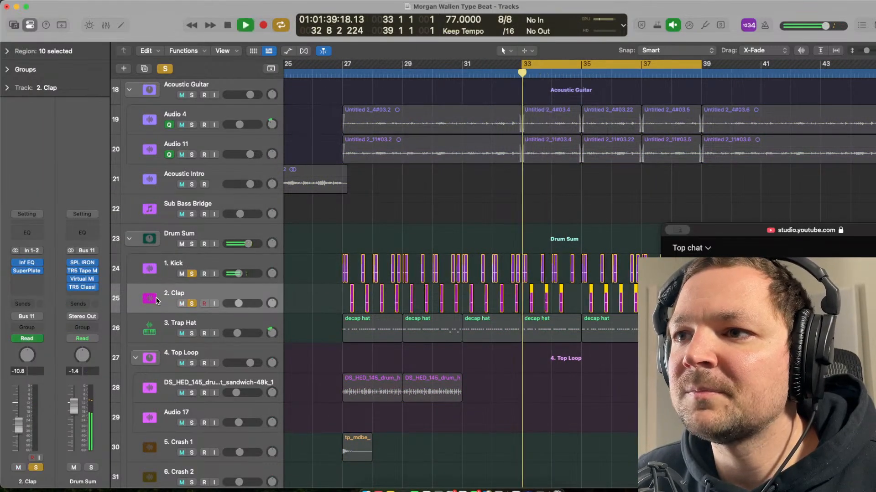
- Add the 3. Trap Hat track to the solo and play it with the kick and clap
left_click(168, 331)
key("space")
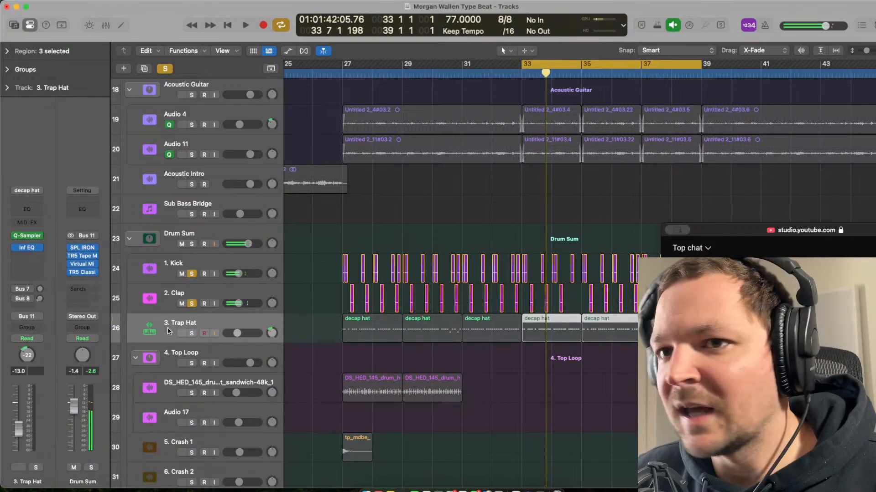
key("s")
key("space")
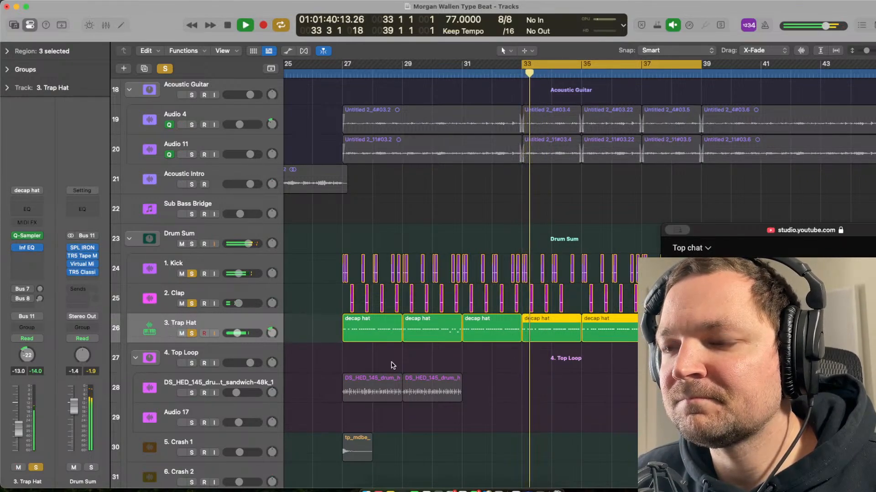
- Open the Trap Hat region at bar 33 in the piano roll and examine its note pattern during playback
double_click(541, 337)
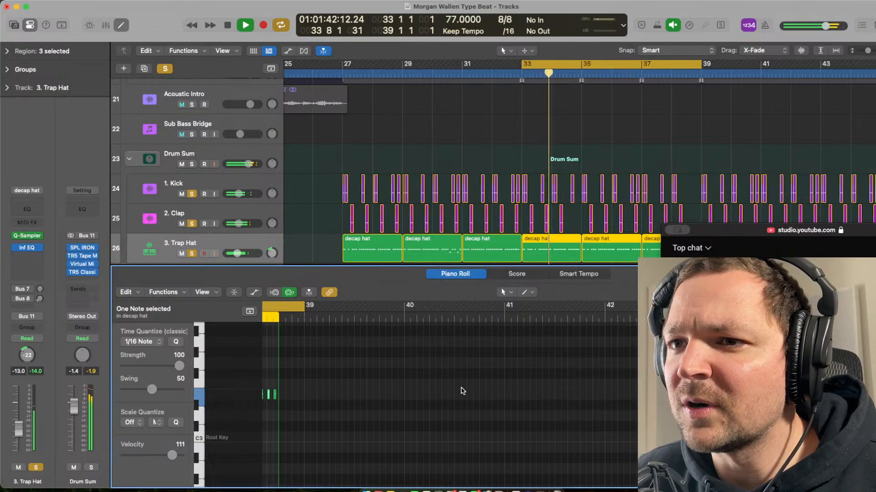
scroll(462, 391, "down", 3)
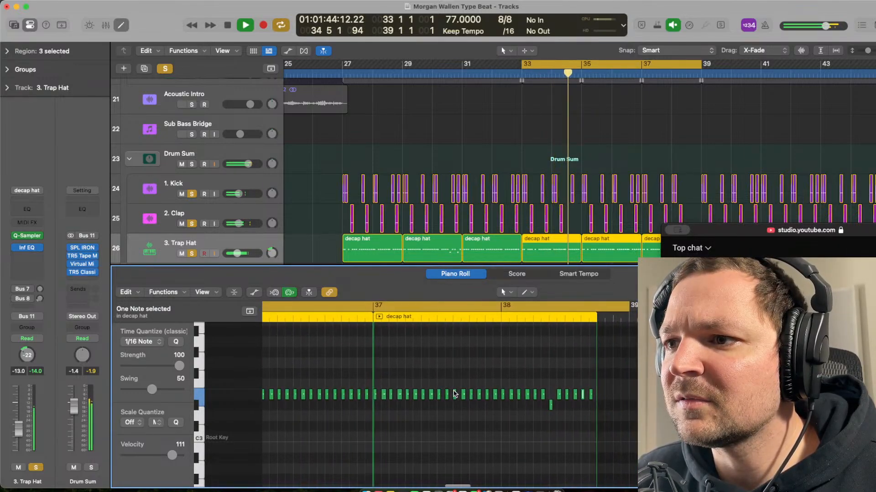
scroll(454, 394, "up", 3)
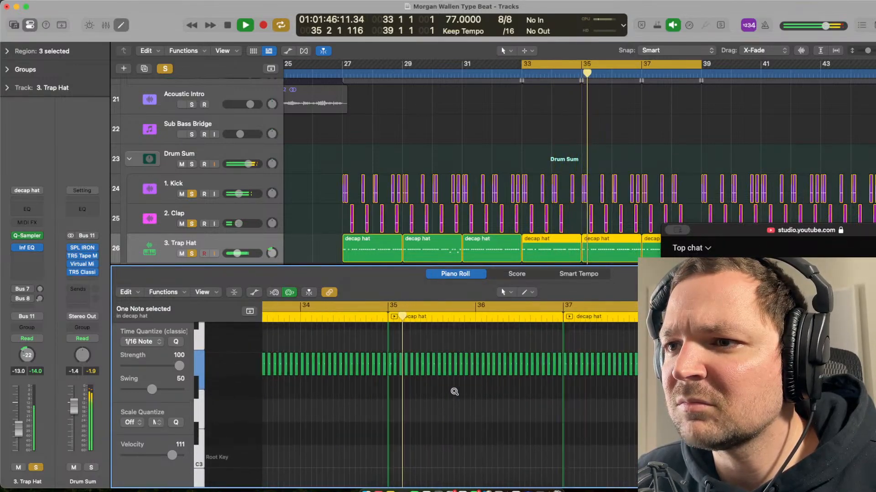
scroll(460, 374, "right", 1)
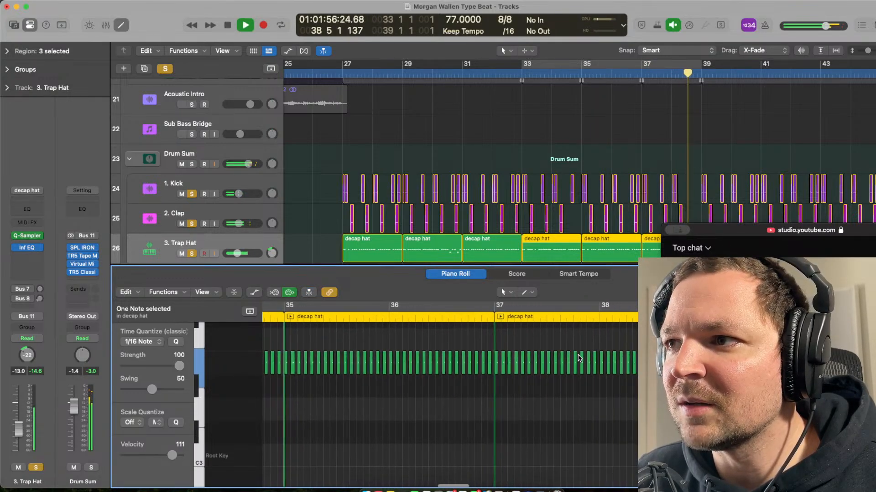
key("e")
key("e")
key("space")
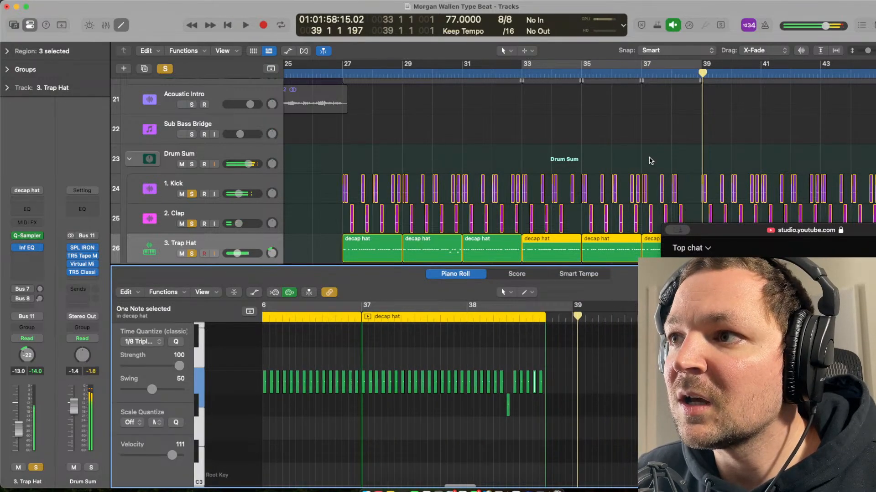
- Play the soloed drums from bar 38 while examining the last Trap Hat notes before bar 39
scroll(582, 169, "right", 5)
key("comma")
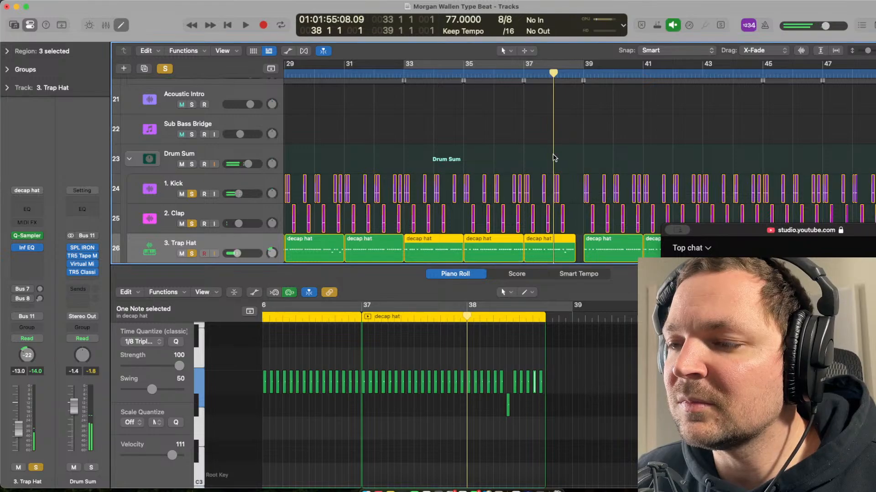
key("space")
scroll(513, 428, "up", 3)
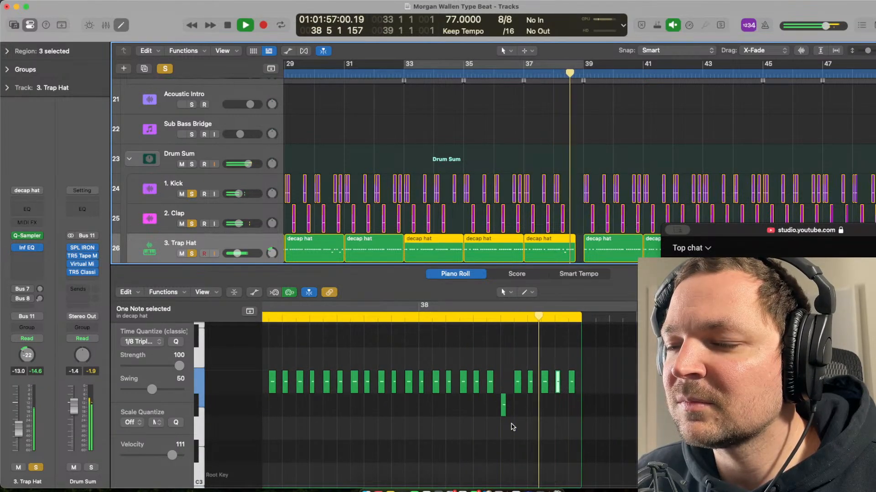
key("space")
- Close the piano roll and play the soloed drums from the third beat of bar 32 into bar 33
left_click(560, 151)
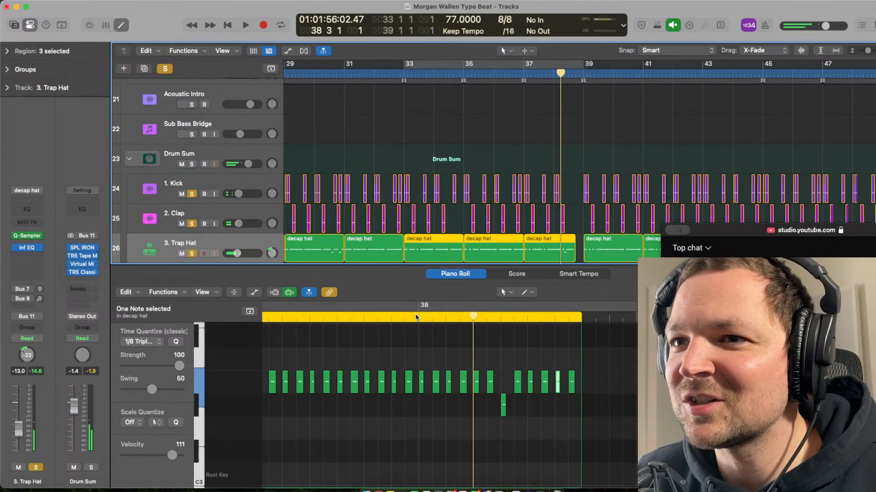
key("p")
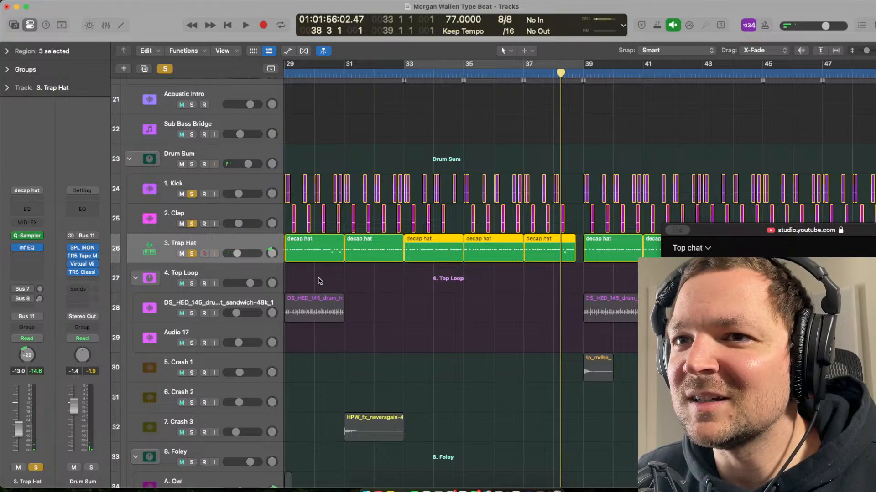
key("super+Up")
scroll(502, 209, "left", 3)
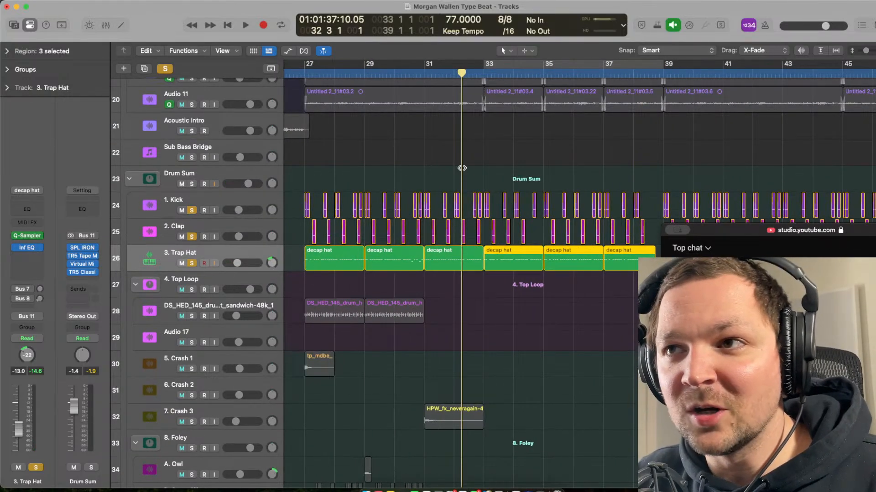
key("space")
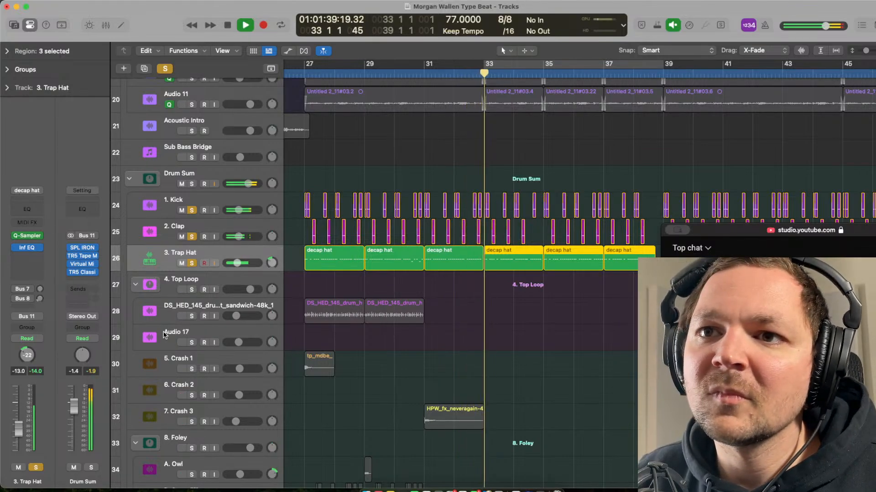
key("space")
- Select the 4. Top Loop stack and turn off solo on the Kick, Clap and Trap Hat tracks
left_click(249, 280)
key("super+Up")
scroll(445, 290, "down", 2)
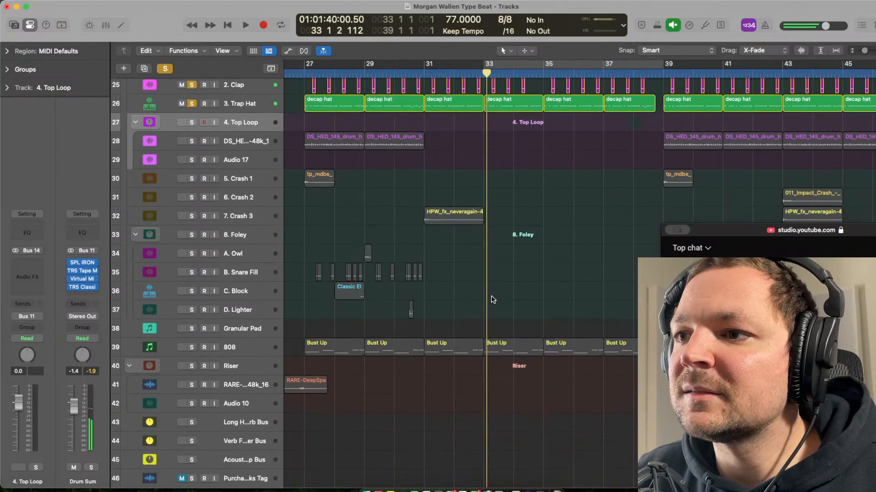
key("super+Left")
scroll(446, 290, "up", 5)
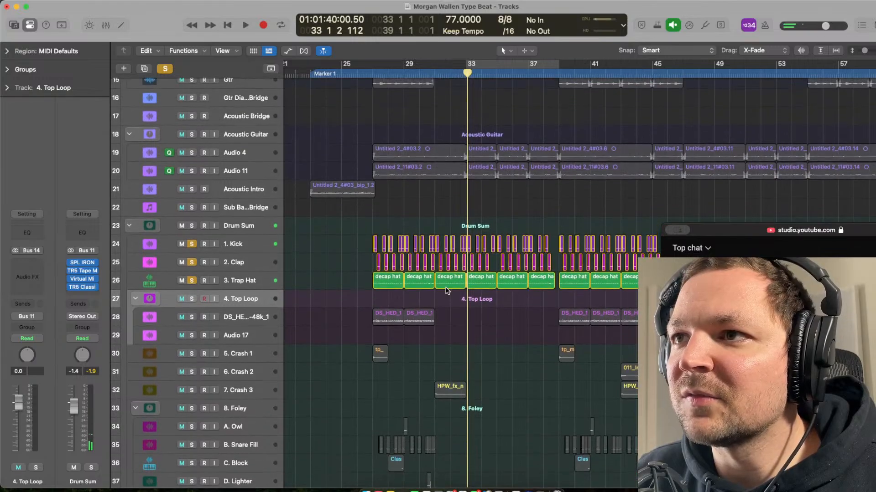
left_click_drag(197, 248, 192, 285)
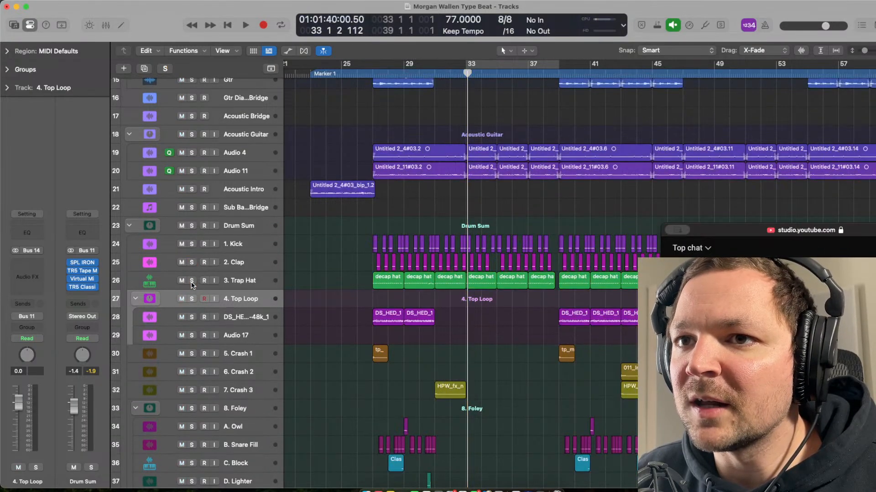
scroll(479, 348, "down", 4)
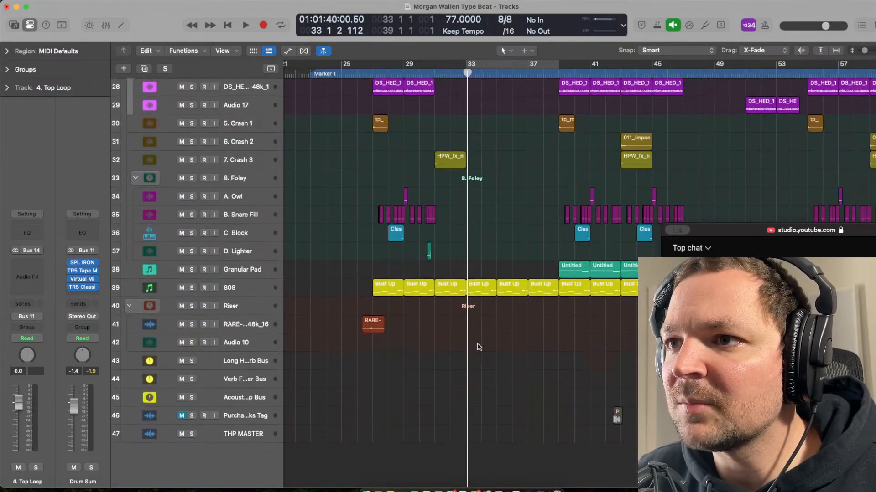
- Place the playhead at bar 30, select the Gtr Granular Swell track, bypass its insert plug-ins and solo it
scroll(479, 347, "up", 6)
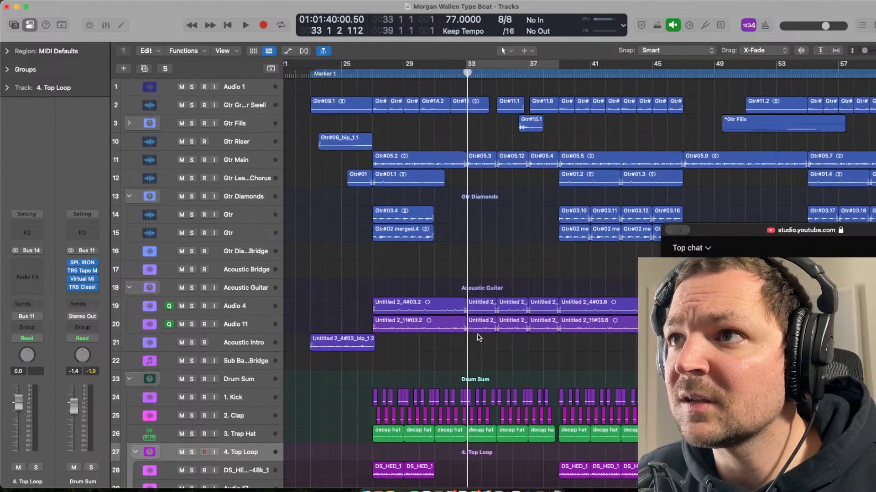
scroll(498, 214, "up", 6)
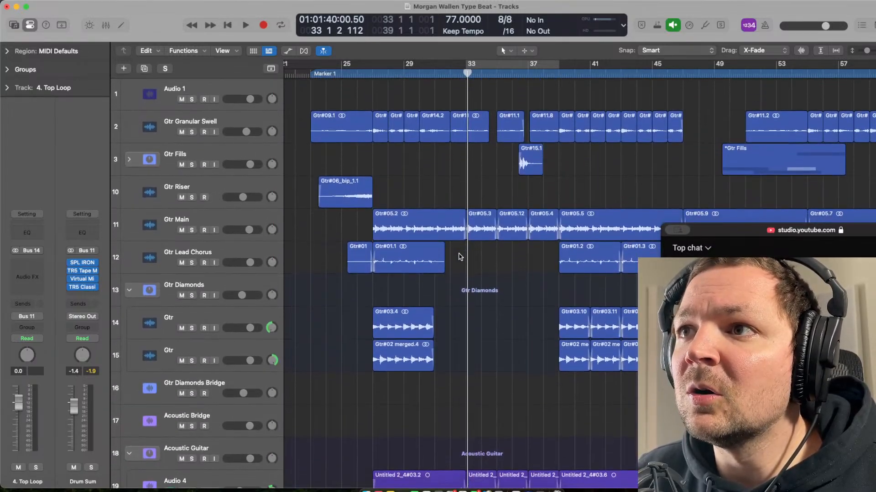
scroll(446, 179, "up", 5)
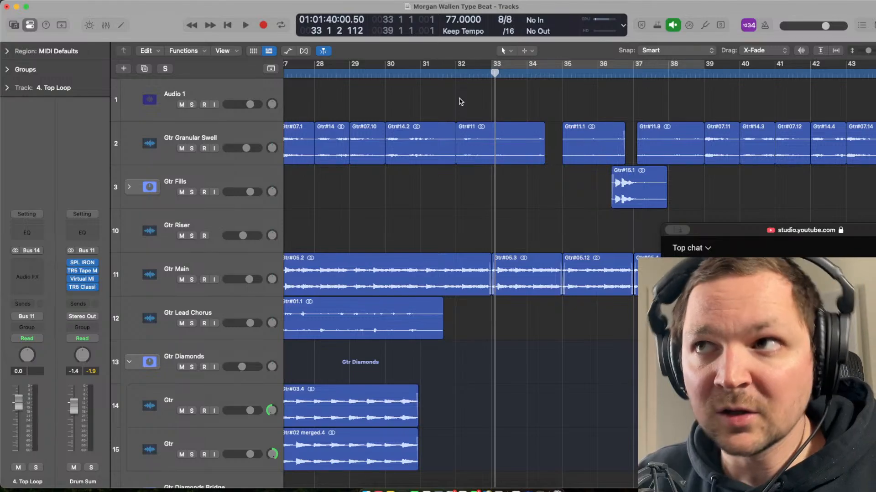
scroll(427, 97, "left", 2)
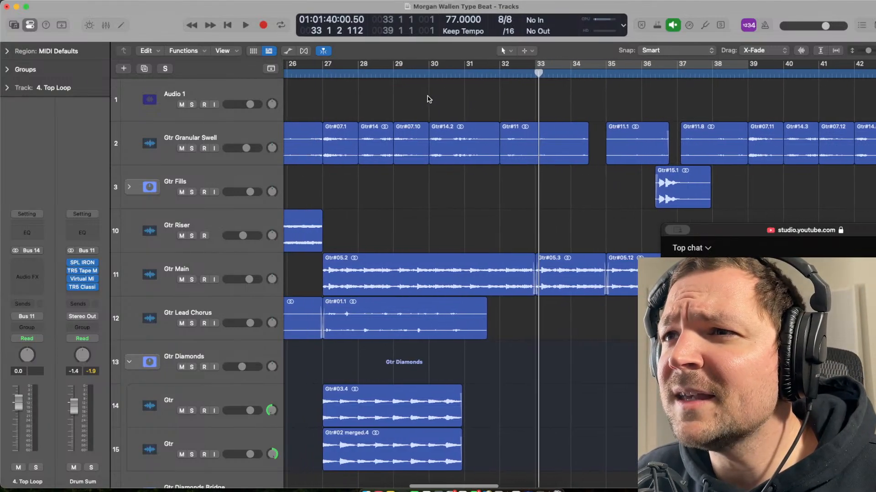
left_click(427, 97)
left_click(222, 133)
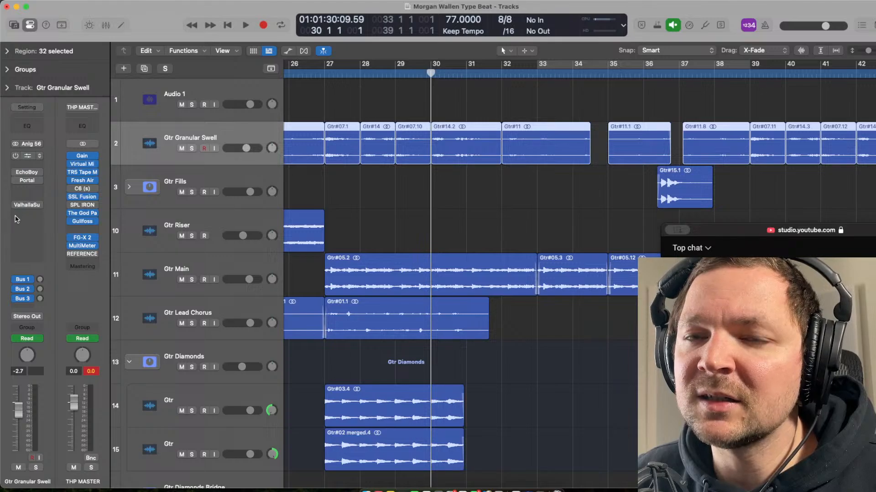
key("super+Down")
key("s")
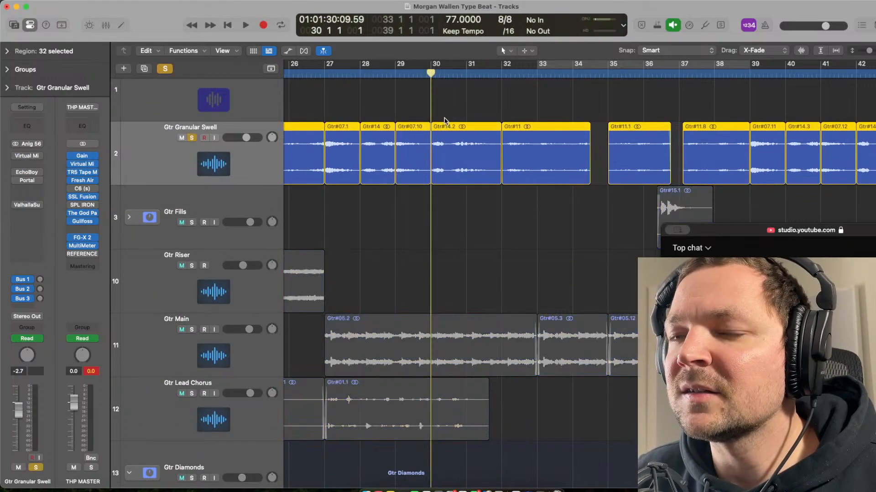
- Play the soloed Gtr Granular Swell without its plug-ins from bar 30 through bar 33
key("space")
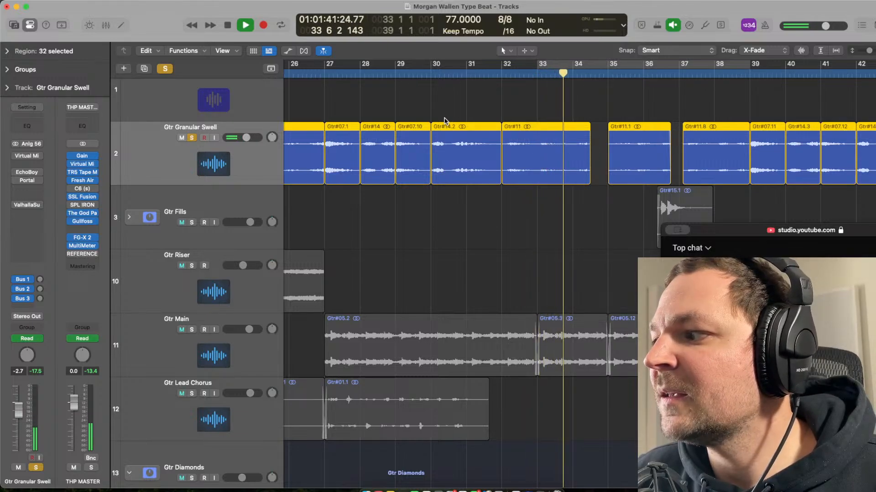
key("space")
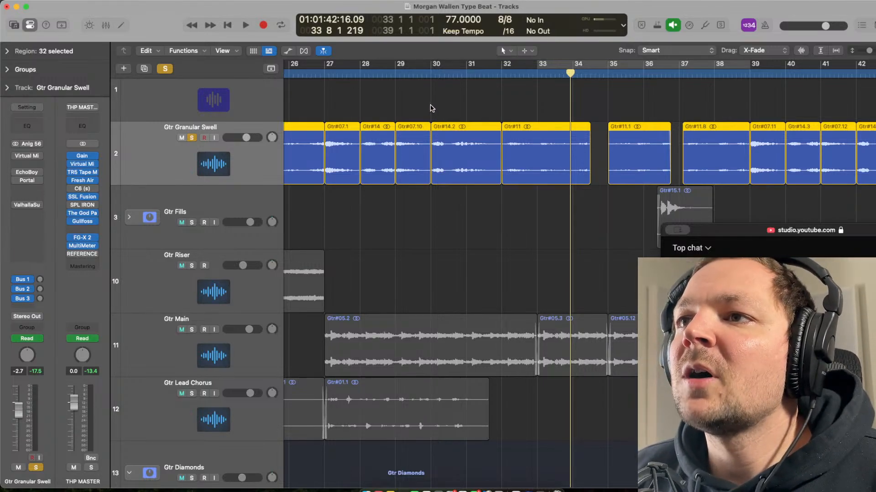
key("space")
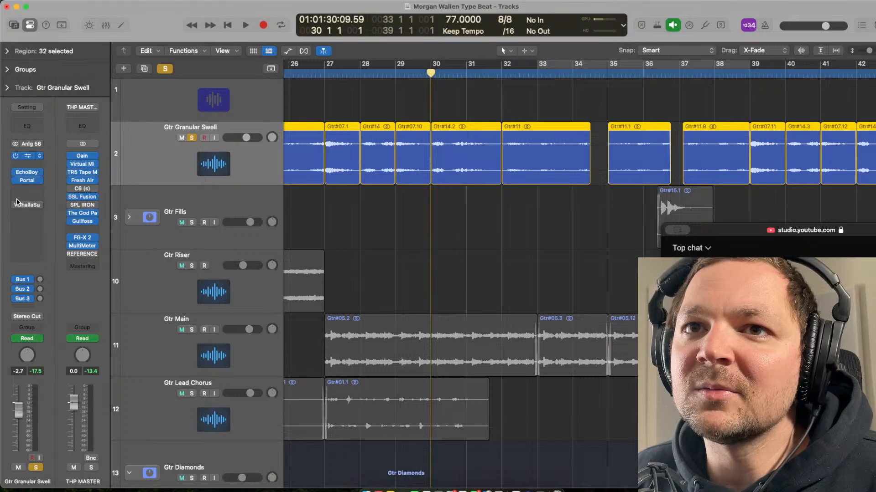
- Re-enable the Gtr Granular Swell plug-ins and view the Portal plug-in's settings
key("super+Down")
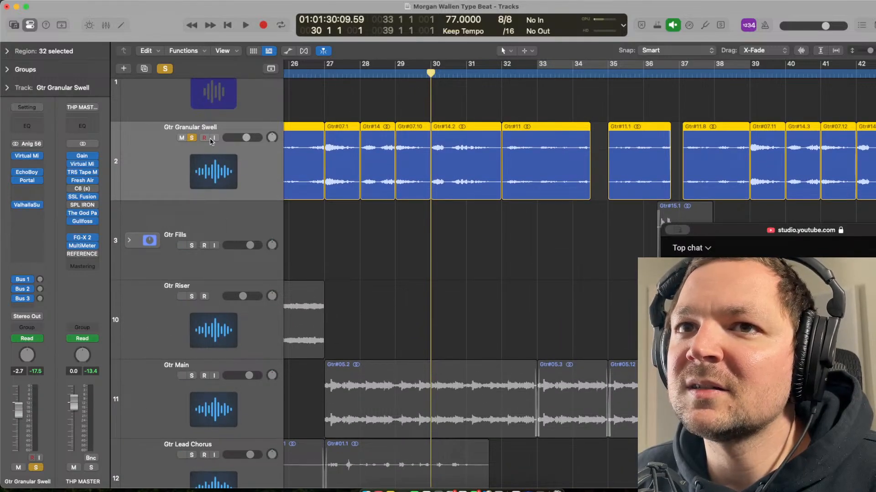
left_click(28, 183)
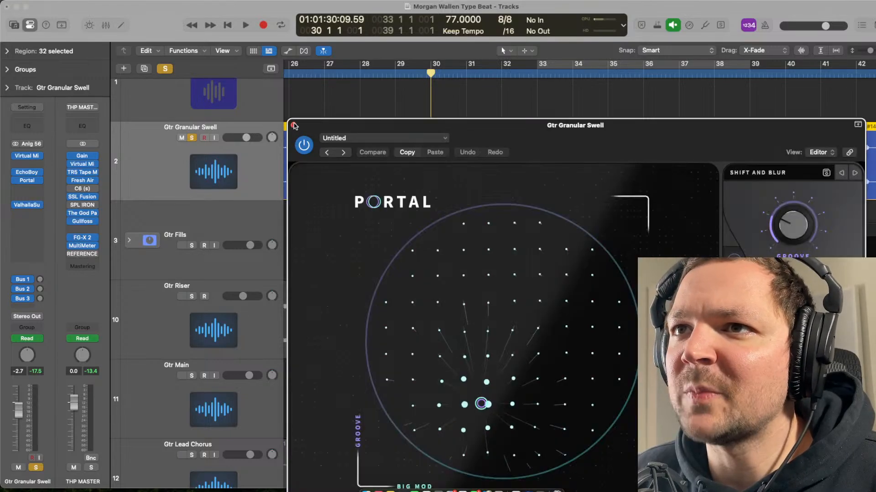
left_click(294, 125)
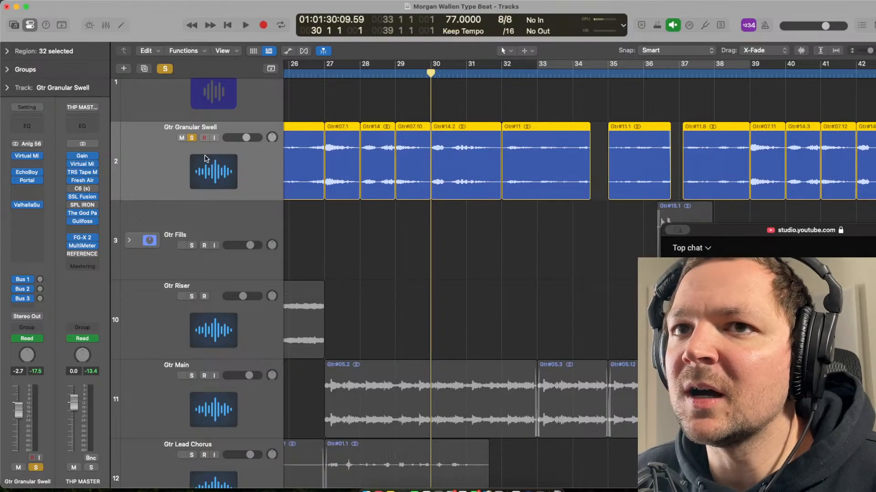
- Play the soloed Gtr Granular Swell with its plug-ins active from bar 30 through bar 33
key("space")
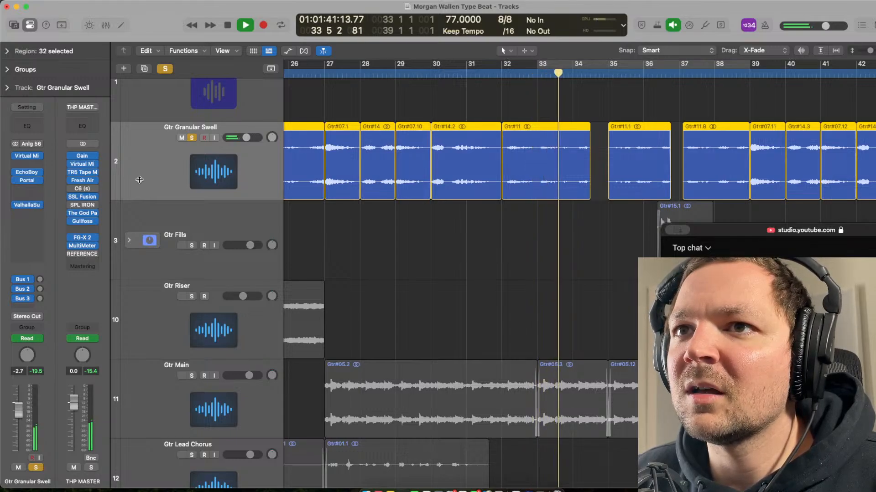
key("space")
- Turn off solo on Gtr Granular Swell and play the full mix from bar 32, briefly toggling the track's solo
scroll(484, 199, "right", 2)
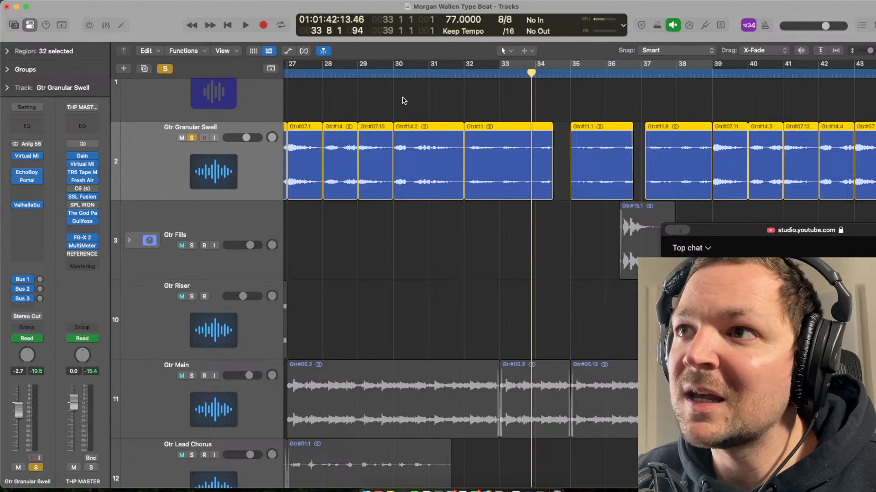
left_click(463, 95)
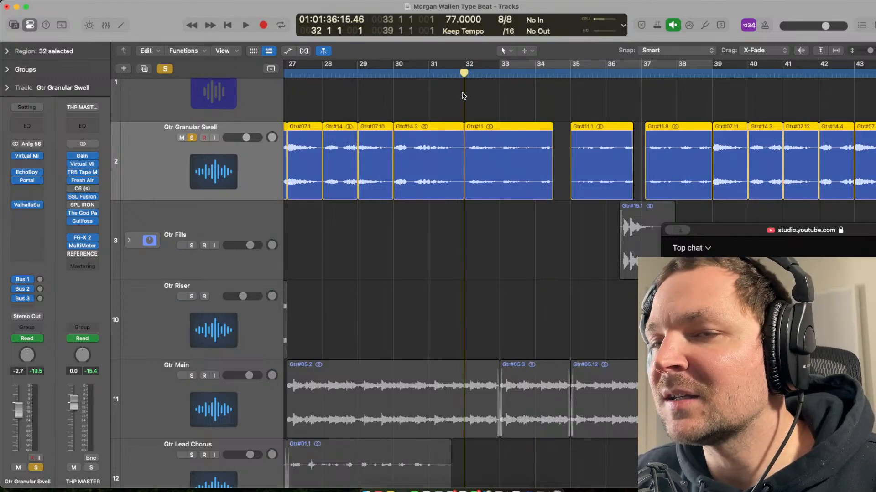
left_click(191, 138)
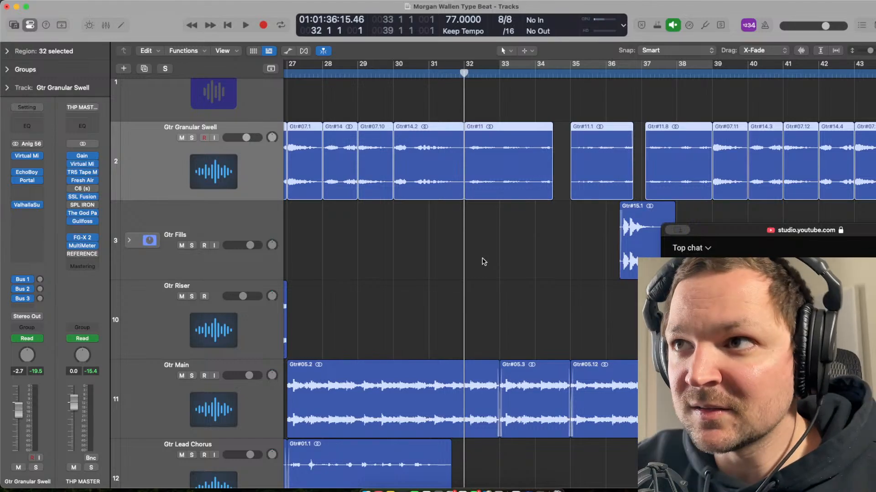
key("space")
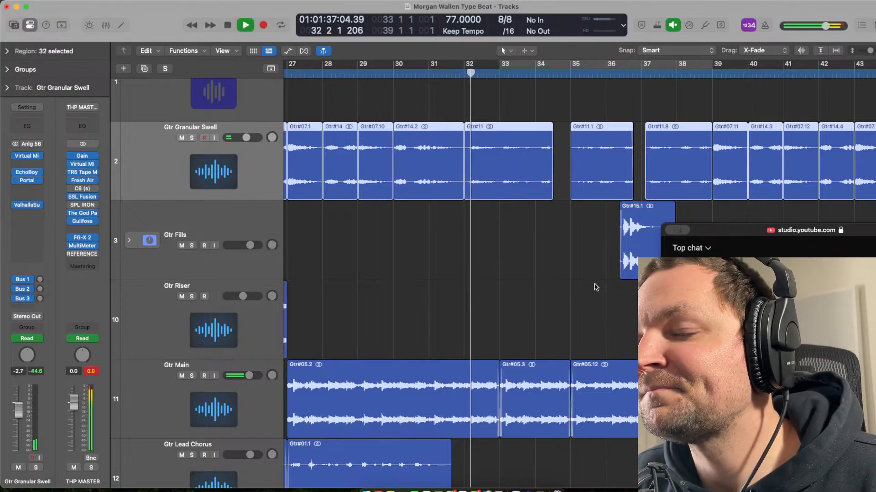
key("s")
key("s")
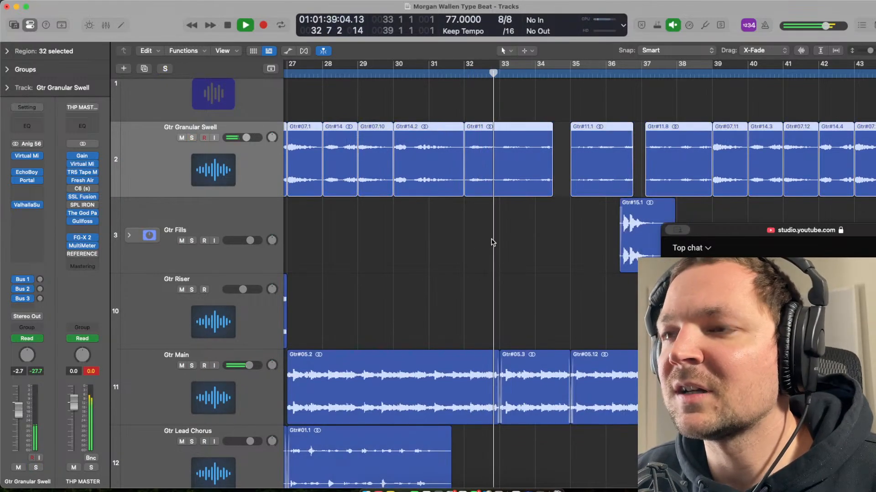
- Examine the guitar regions and the Gtr Fills region at bar 36 while the full mix plays into bar 37
key("super+Left")
key("super+Left")
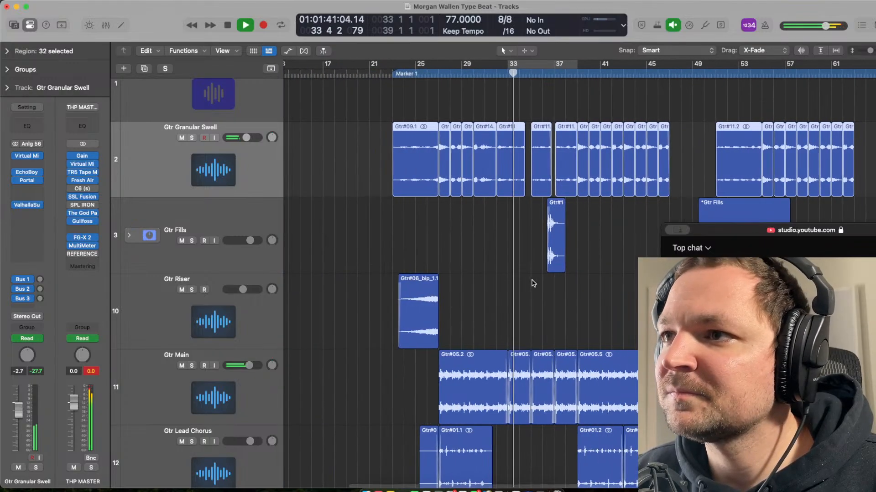
key("super+Up")
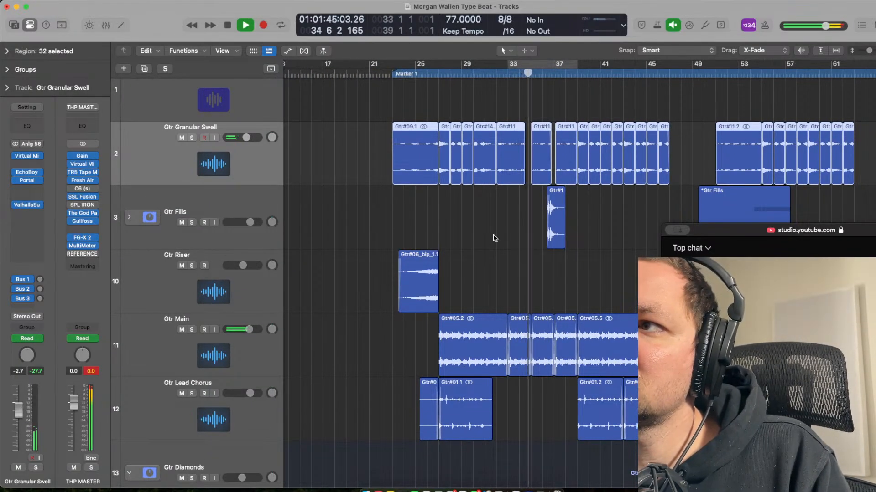
key("super+Up")
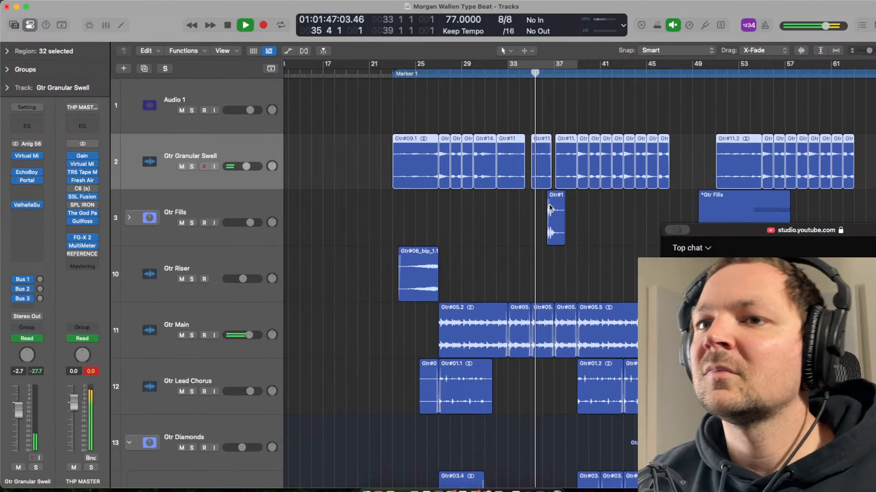
key("super+Right")
key("super+Right")
key("super+Right")
key("super+Right")
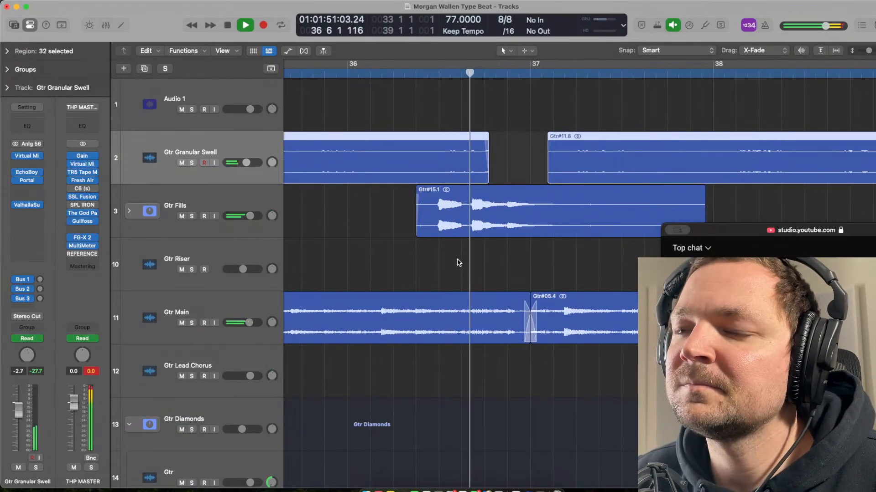
scroll(420, 247, "down", 2)
key("super+Left")
key("super+Left")
key("super+Down")
key("super+Down")
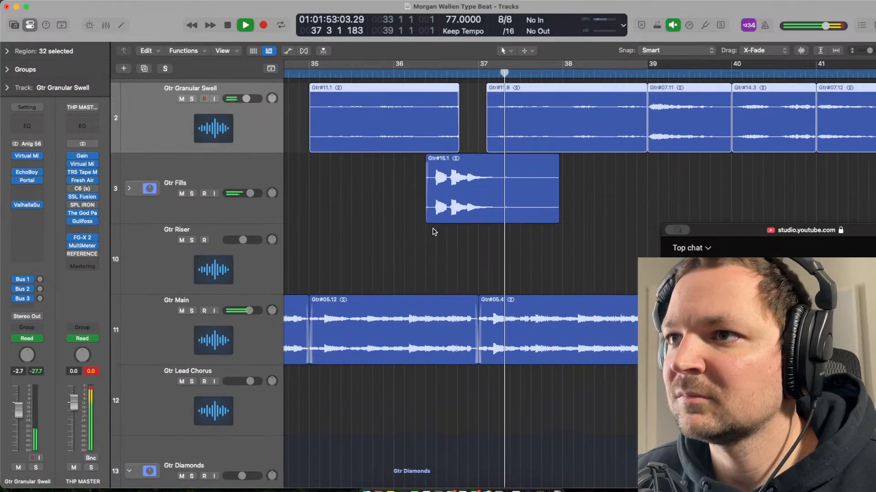
key("space")
- Select the Gtr Fills stack and solo it with the playhead at the fourth beat of bar 36
left_click(241, 164)
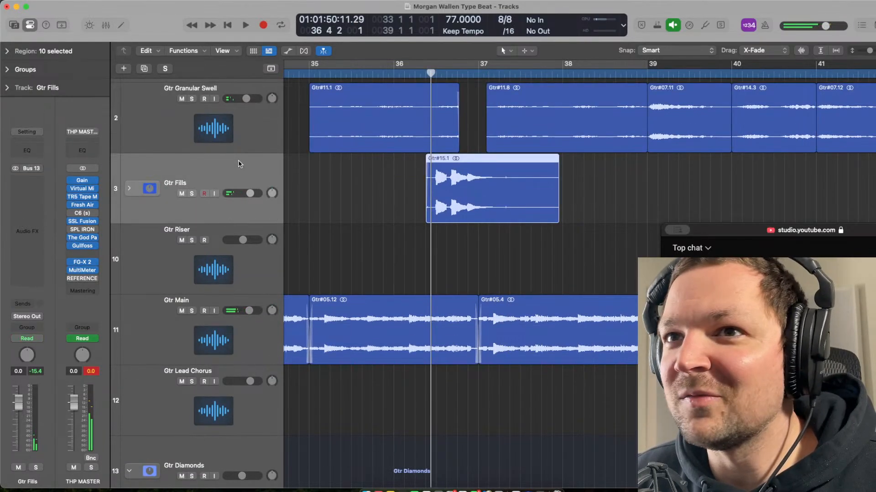
key("super+Down")
key("super+Down")
key("s")
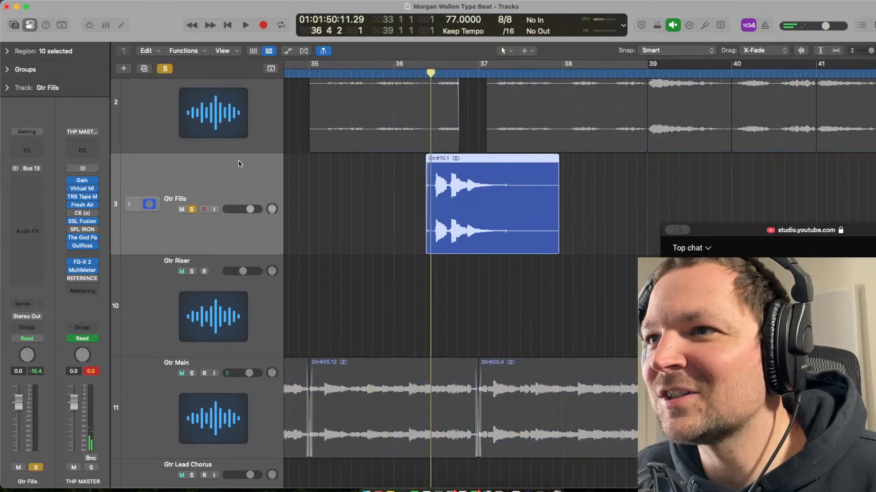
- Play the Gtr Fills region at bar 36 soloed and again in the full mix with its solo turned off
key("space")
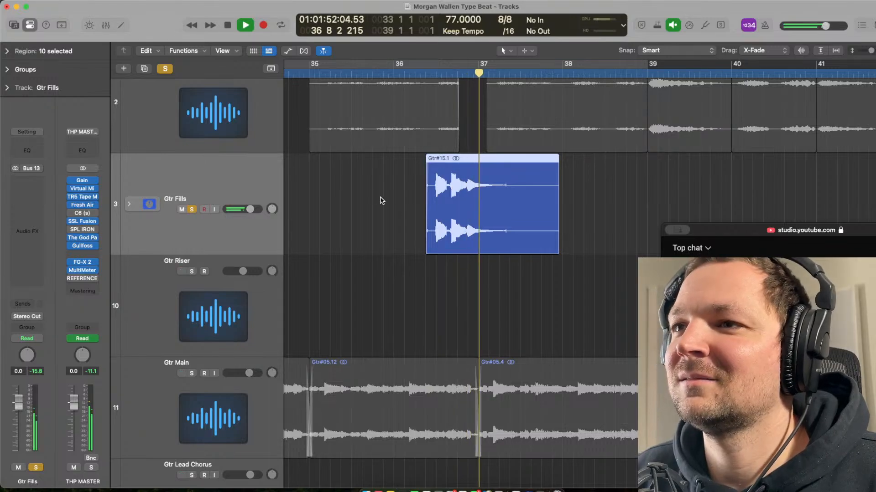
key("space")
key("s")
key("space")
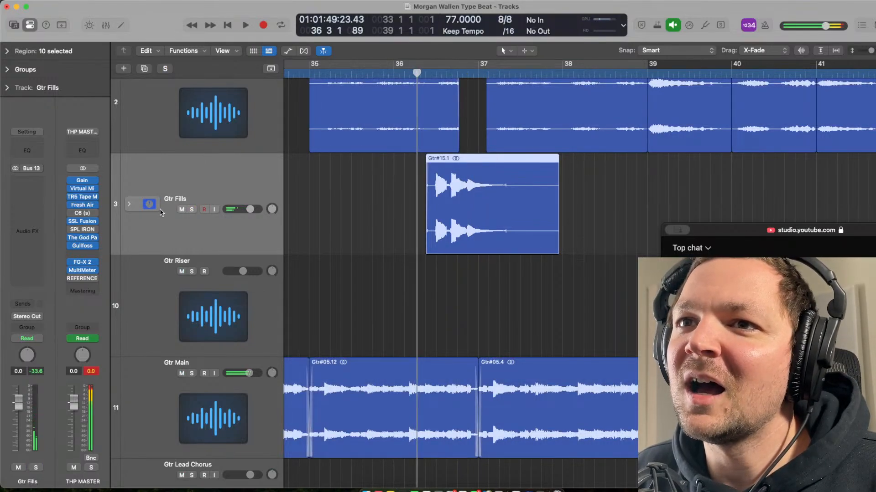
- Expand the Gtr Fills stack, select the Gtr subtrack holding the bar 36 region and play from bar 36
left_click(128, 205)
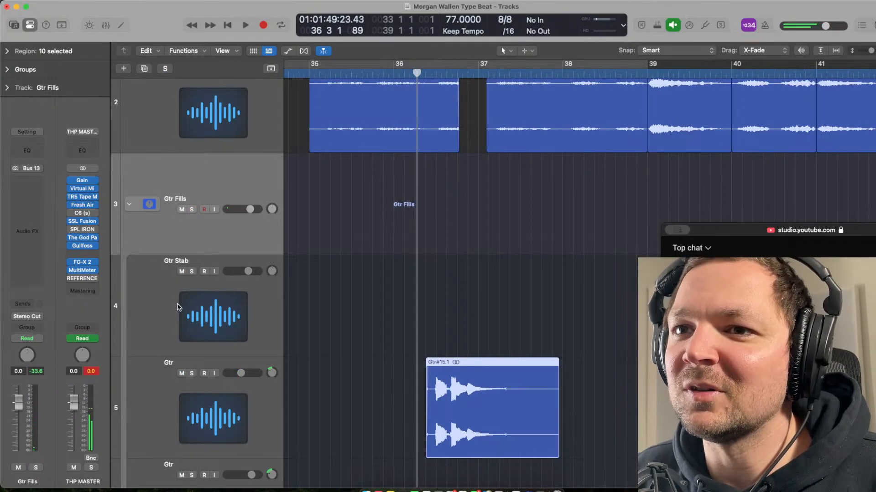
key("super+Up")
left_click(207, 351)
key("space")
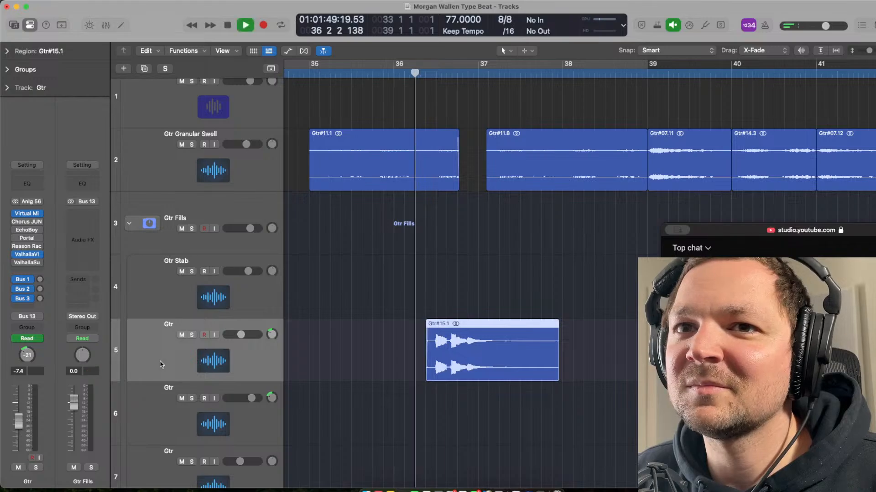
- Collapse the Gtr Fills stack and examine the guitar track arrangement while playing the full mix up to bar 39
left_click(129, 223)
scroll(463, 238, "down", 10)
key("super+Up")
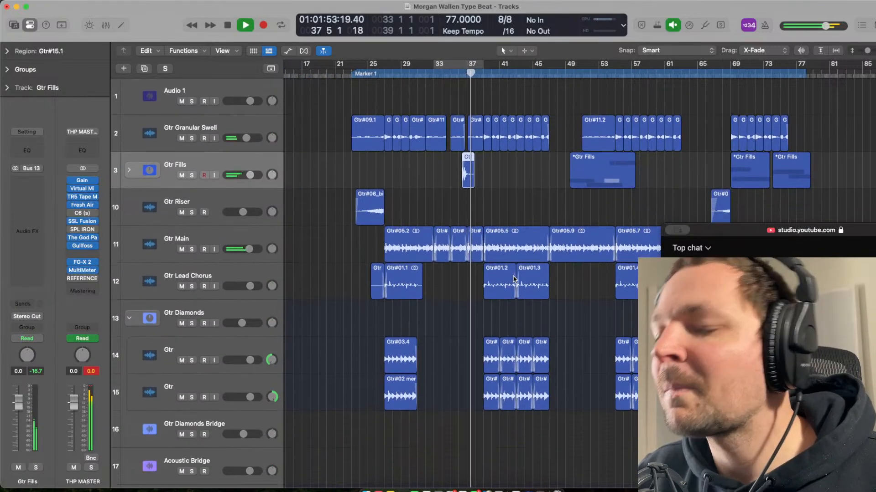
scroll(513, 279, "down", 5)
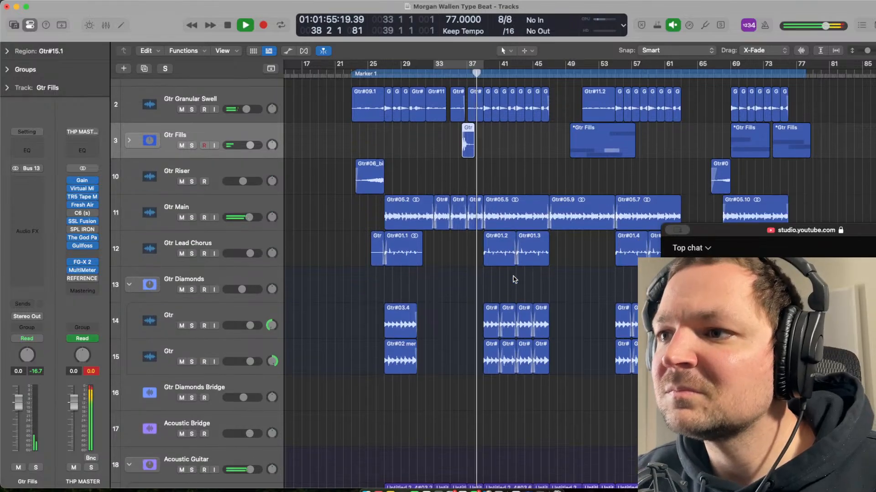
key("super+Up")
scroll(513, 280, "up", 5)
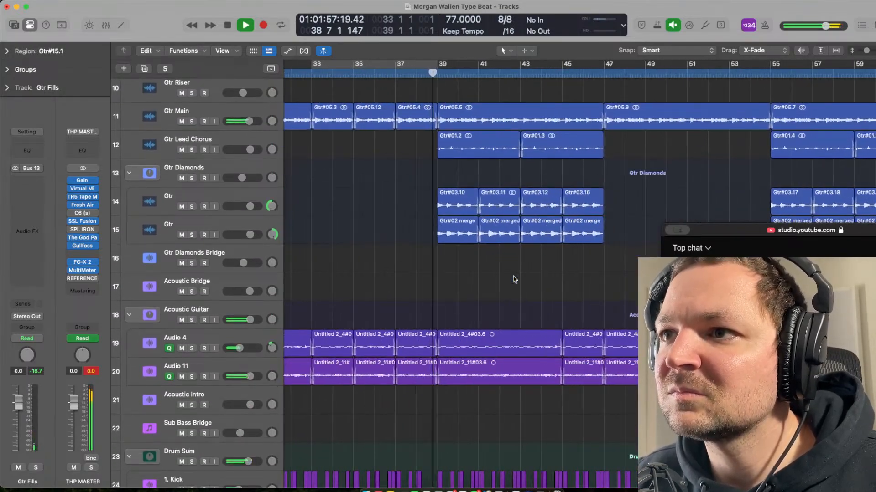
scroll(513, 279, "down", 3)
key("space")
- Stop the full mix at the drum tracks and set an active cycle range from bar 39 to bar 47
scroll(475, 293, "down", 10)
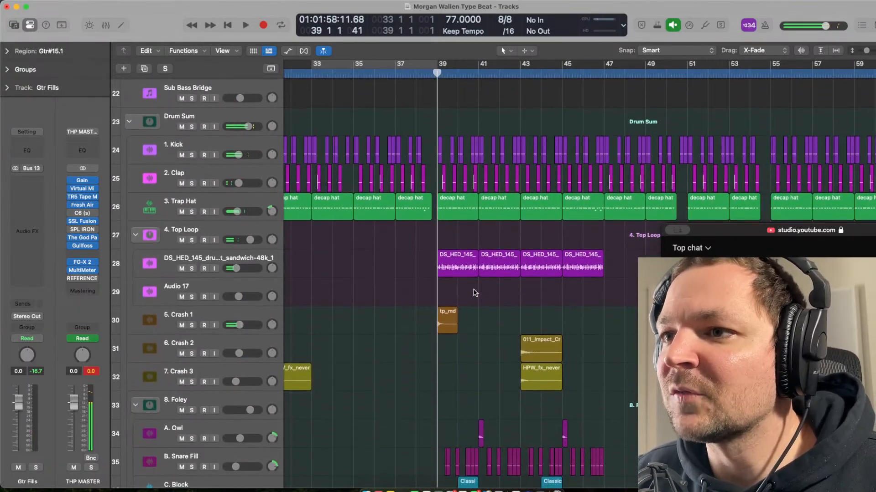
scroll(438, 272, "down", 1)
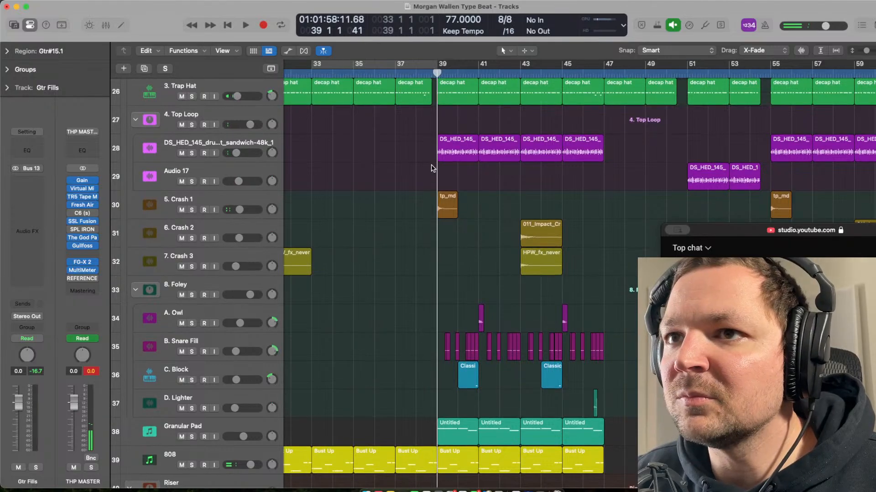
left_click(432, 166)
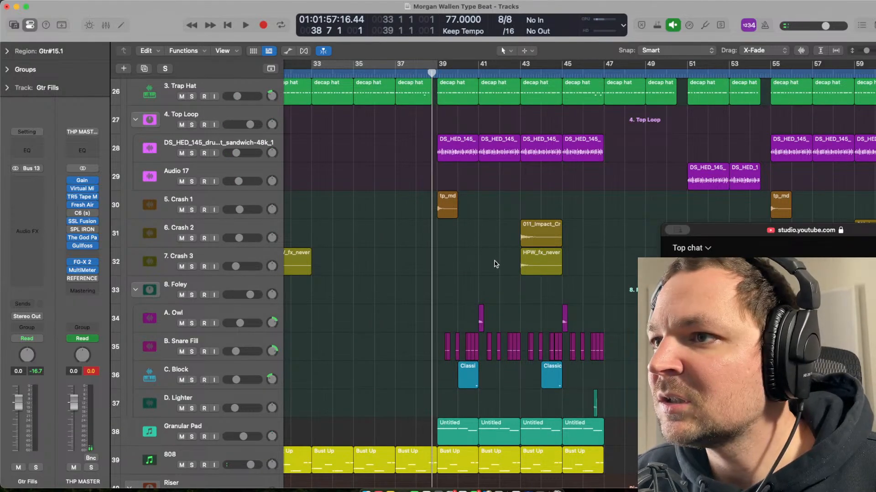
scroll(495, 264, "down", 2)
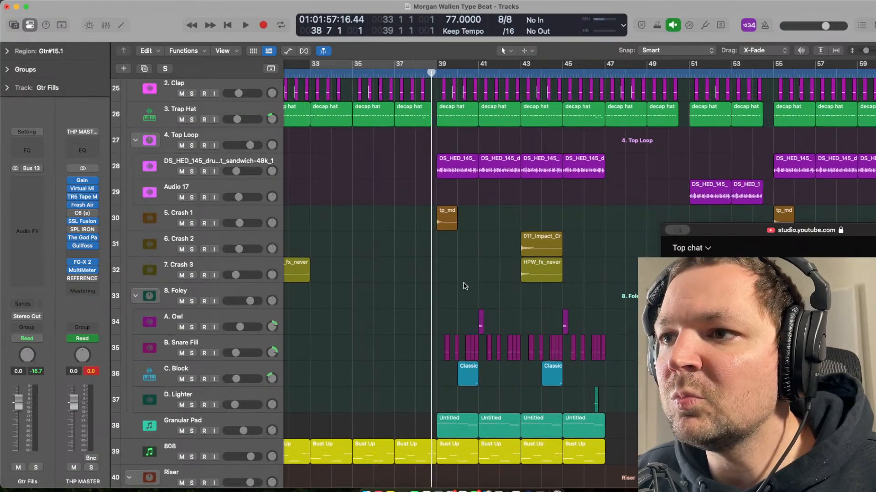
left_click(435, 74)
left_click_drag(437, 66, 610, 80)
- Select the DS_HED_145 drum hat track inside the Top Loop stack, solo it and play from bar 39
left_click(254, 160)
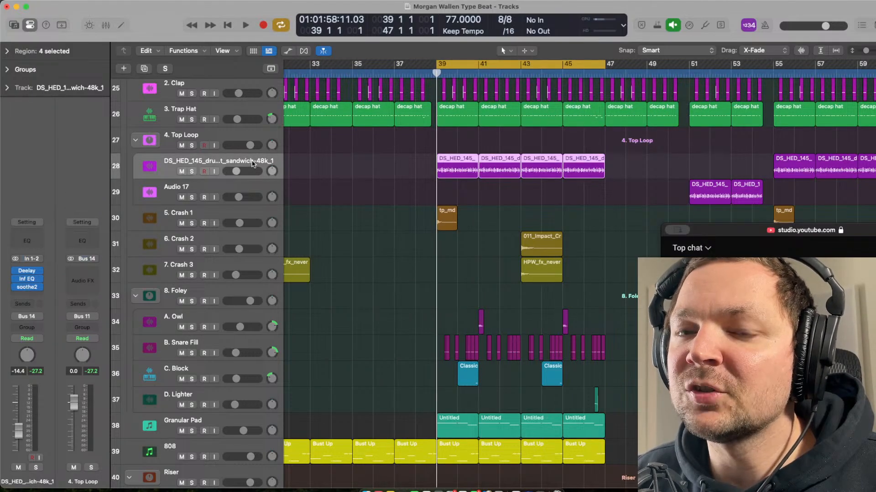
key("s")
key("space")
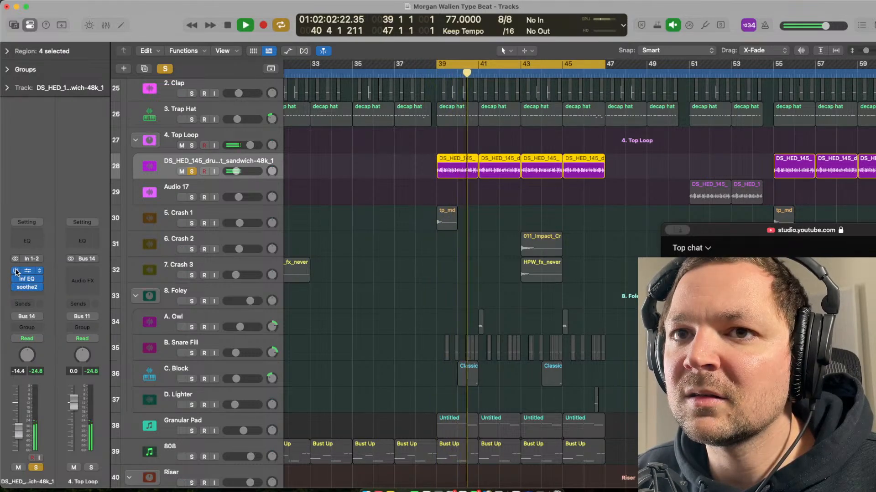
- Review the Deelay and soothe2 plug-ins on the soloed drum hat track, stopping playback between the two
left_click(30, 272)
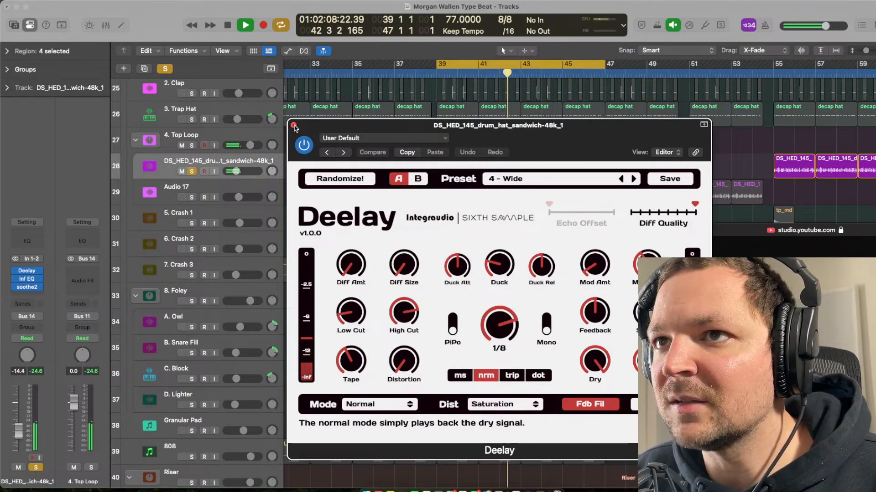
left_click(293, 126)
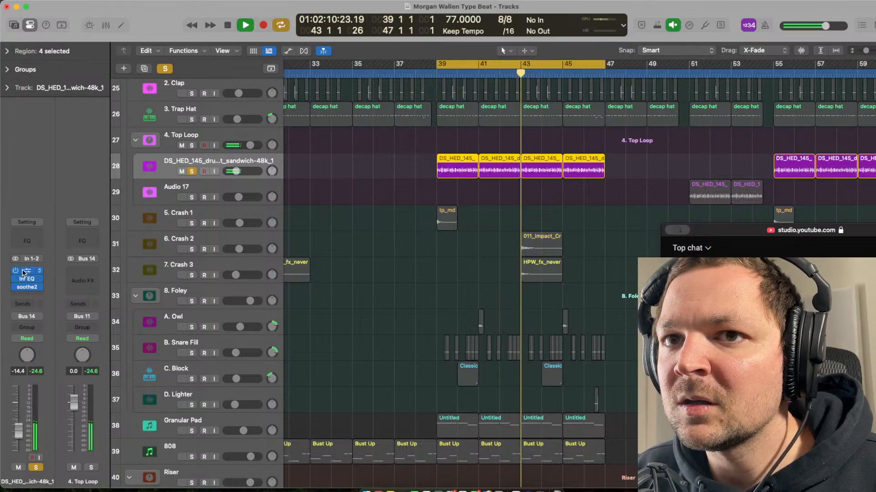
mouse_move(16, 273)
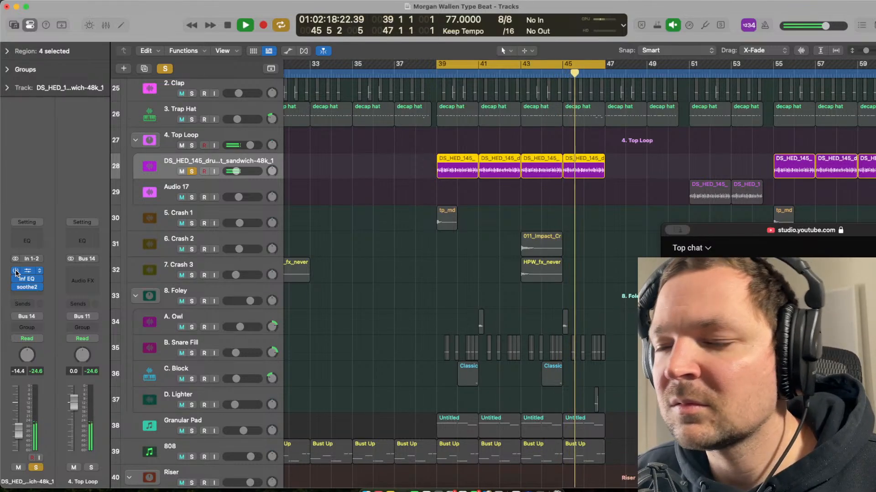
key("space")
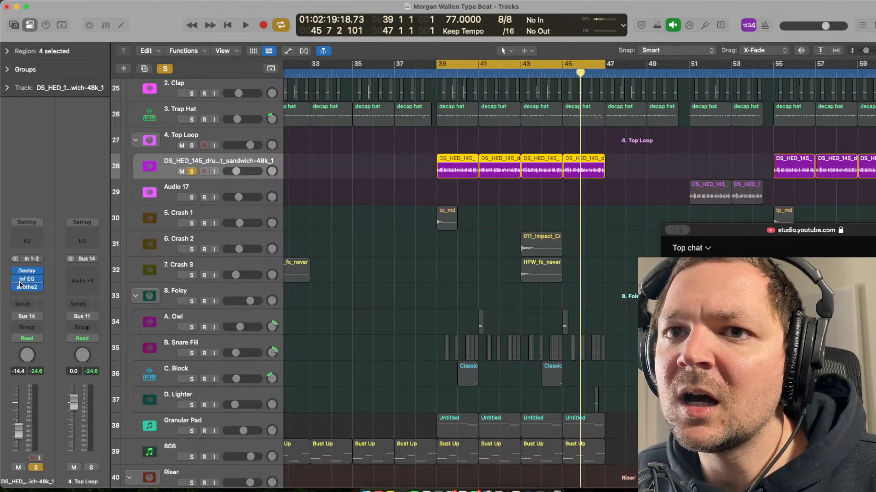
left_click(28, 287)
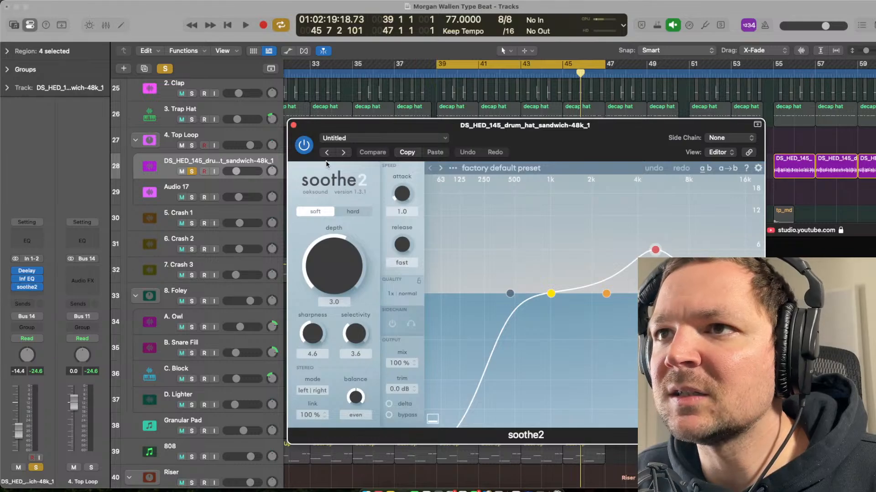
left_click(294, 125)
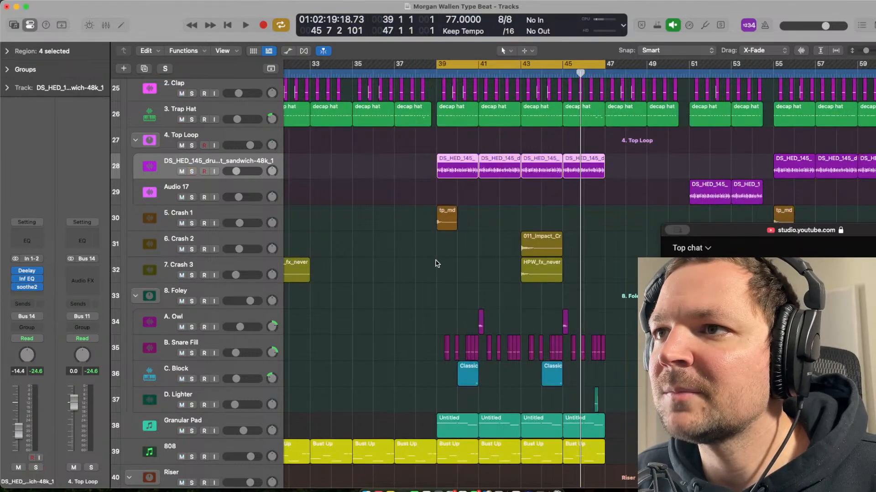
- Solo the Drum Sum, Kick, Clap and Trap Hat tracks and play them from bar 39
key("super+Up")
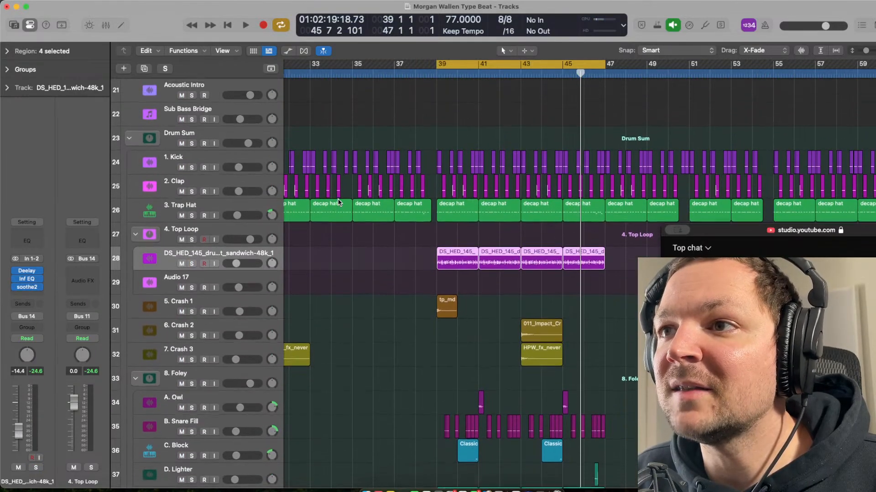
left_click(437, 145)
left_click(230, 143)
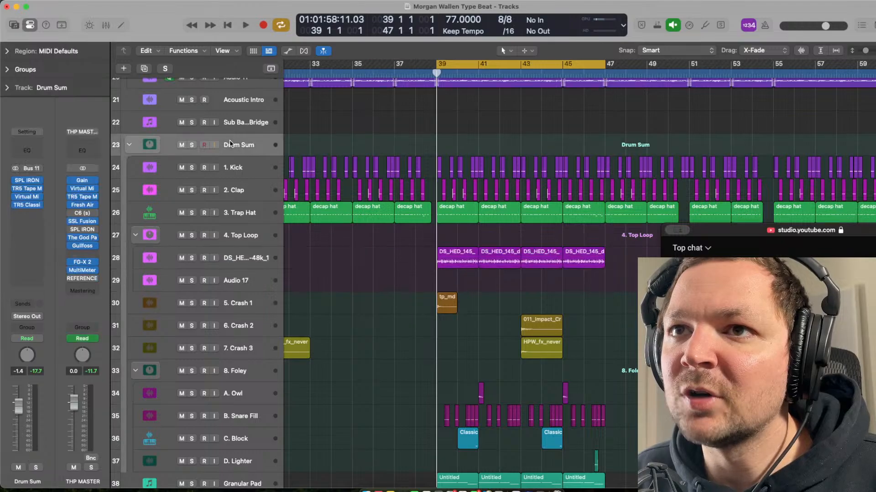
left_click_drag(192, 145, 192, 214)
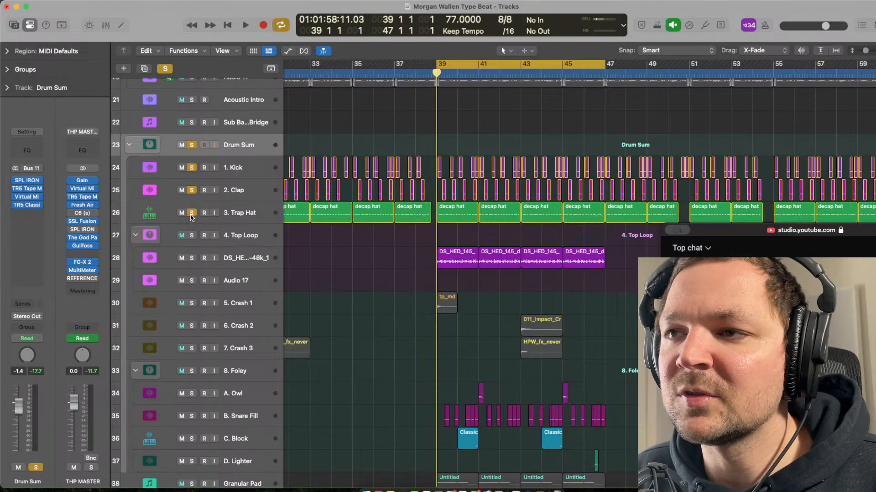
key("space")
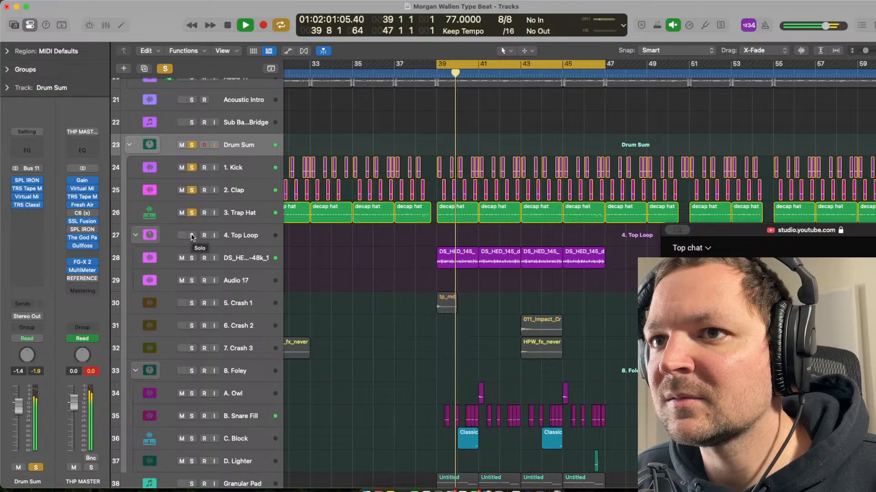
- Add the Top Loop stack to the soloed drums, stop playback and clear the drum solos
left_click(192, 236)
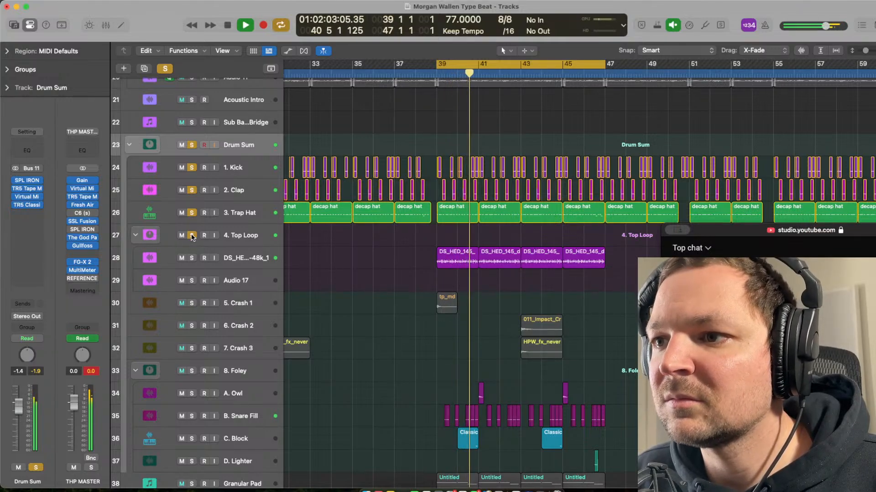
key("space")
left_click(192, 144)
left_click(190, 234)
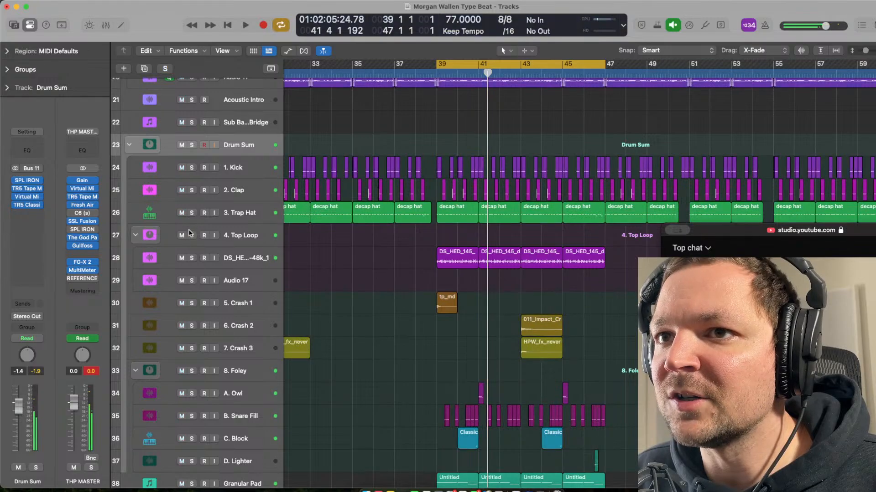
- Return the playhead to bar 39, turn cycle mode off and play the full mix
key("super+Up")
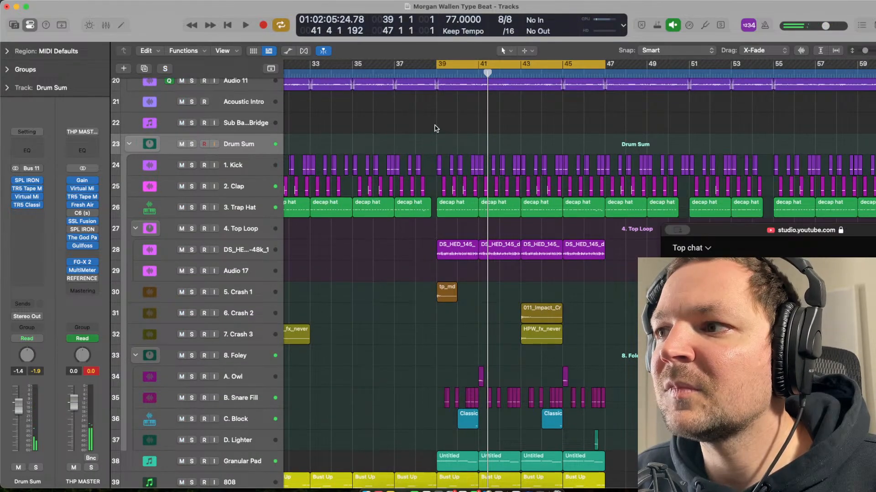
key("Return")
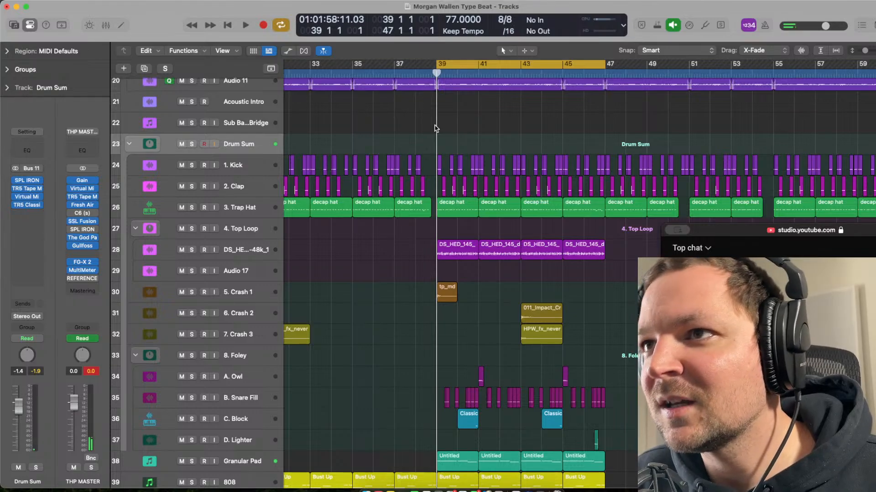
key("c")
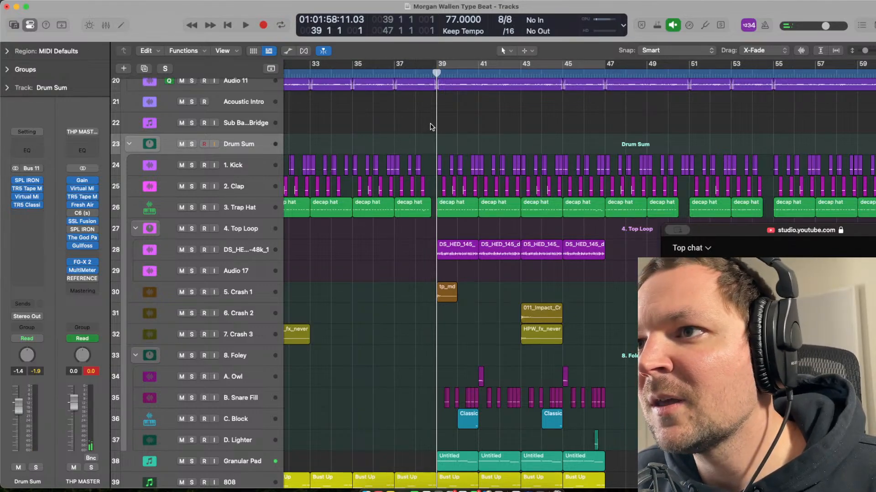
key("space")
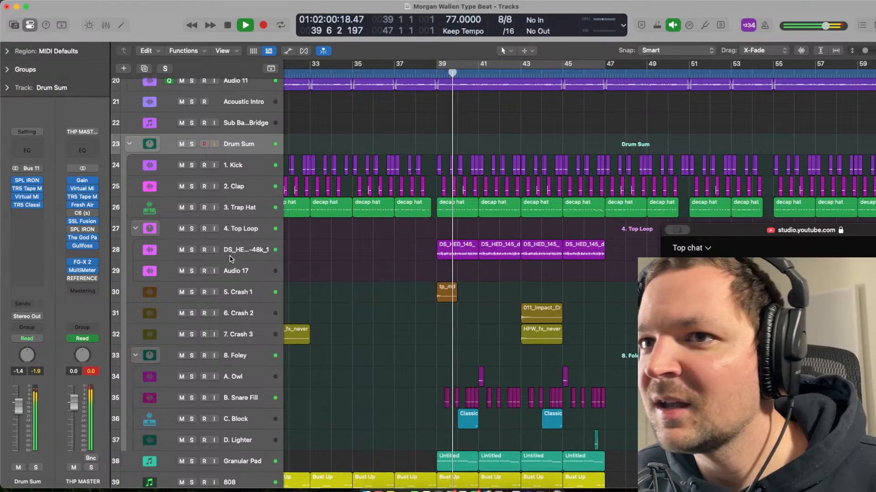
- Mute and unmute the DS_HED_145 drum hat track twice to compare the mix, and stop playback
left_click(181, 251)
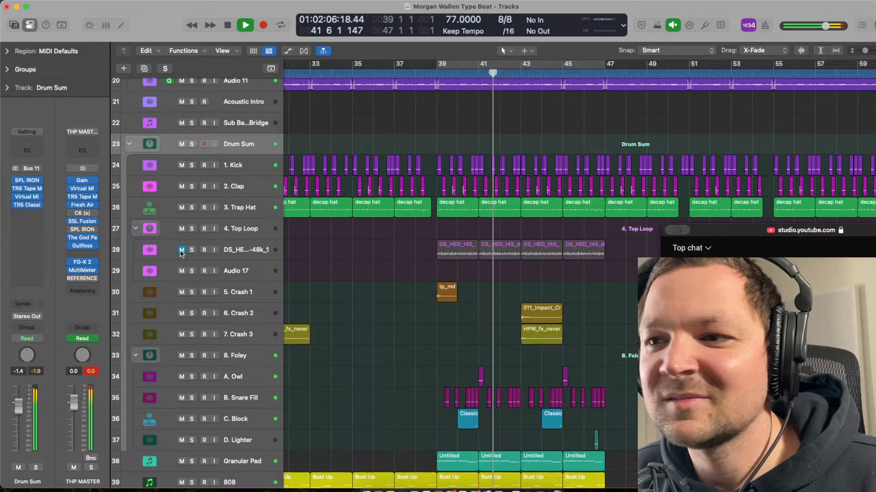
left_click(181, 251)
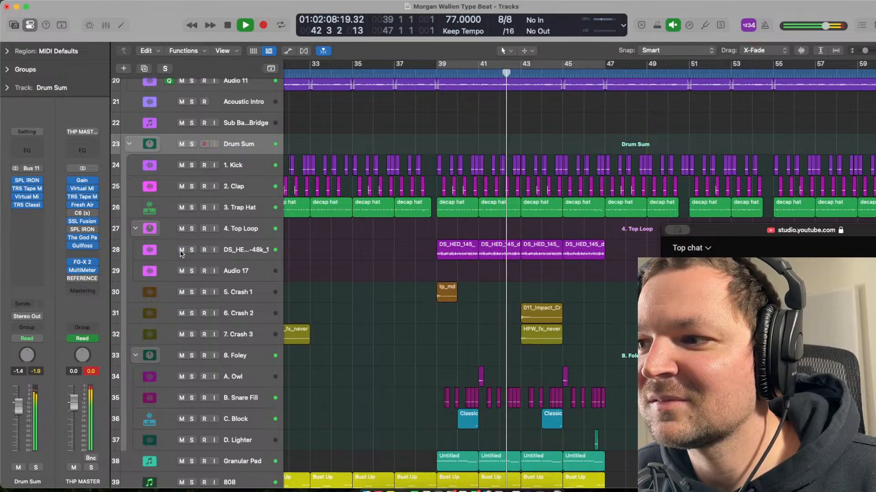
left_click(182, 250)
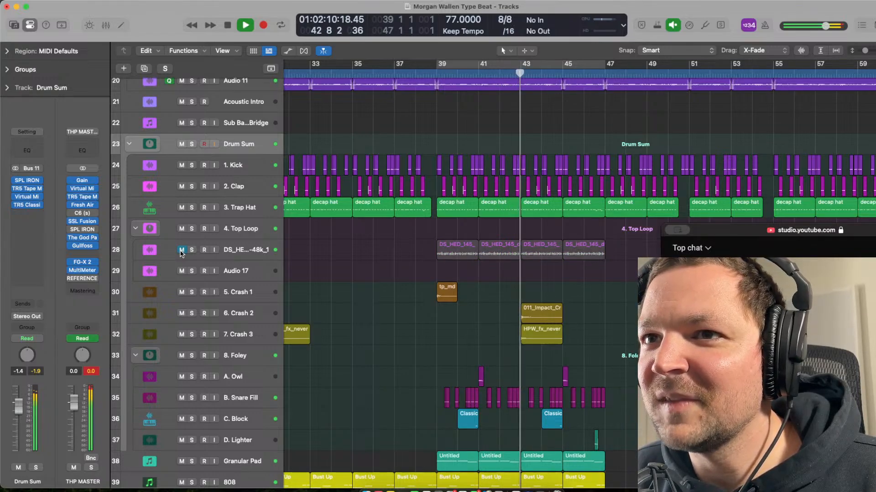
left_click(181, 251)
key("space")
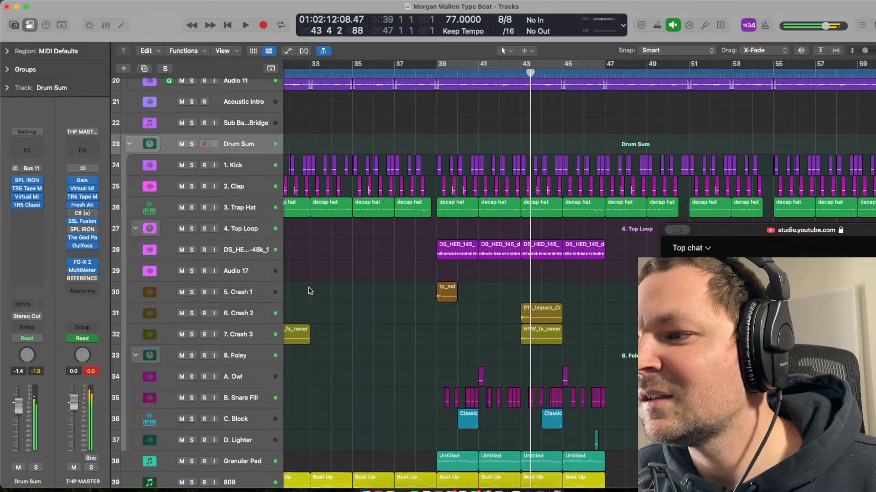
- Play the full mix from bar 43 to bar 44, stop it and turn cycle mode back on
left_click(444, 315, "ctrl+alt")
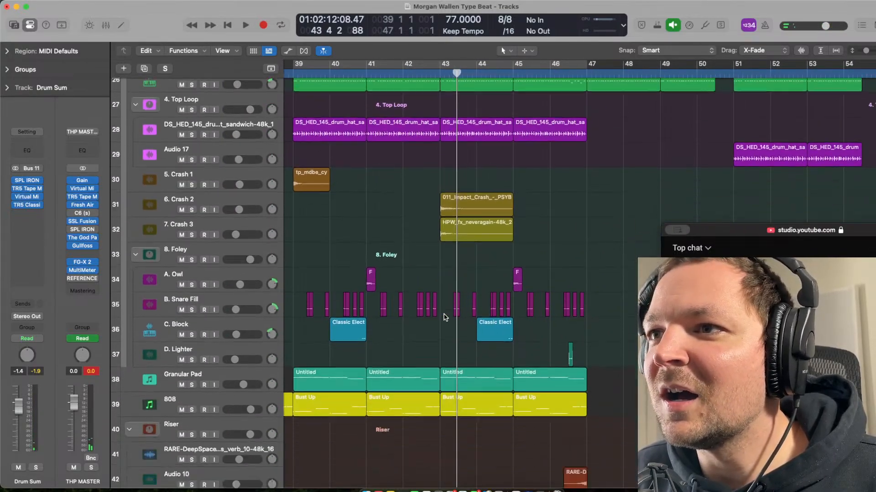
left_click(444, 317, "ctrl+alt")
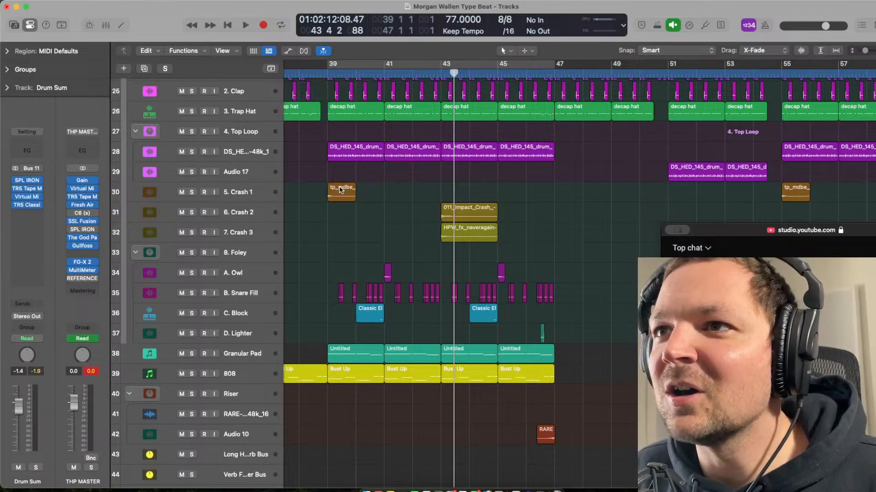
key("space")
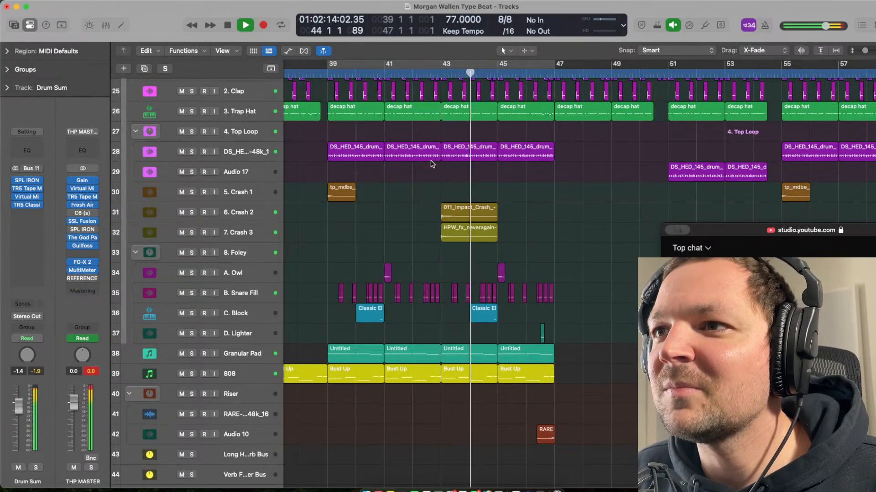
key("space")
key("c")
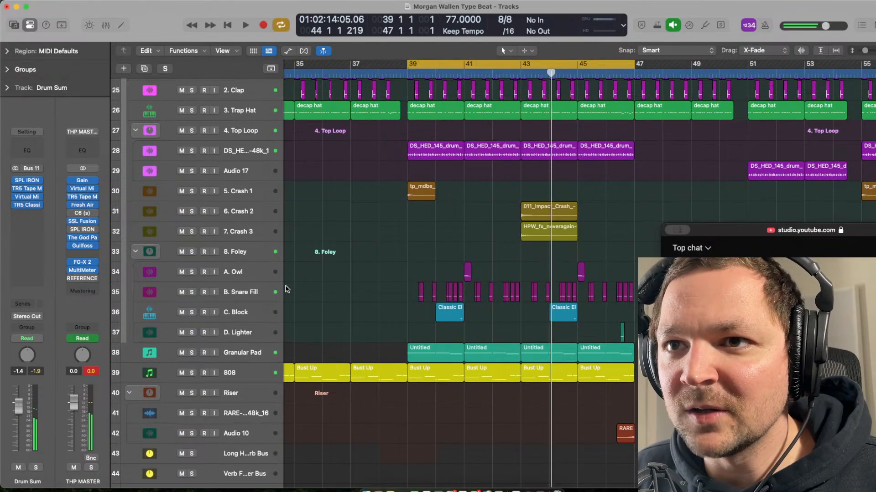
- Solo the Foley stack, examine its Owl, Snare Fill, Block and Lighter regions, and clear the solo
left_click(191, 252)
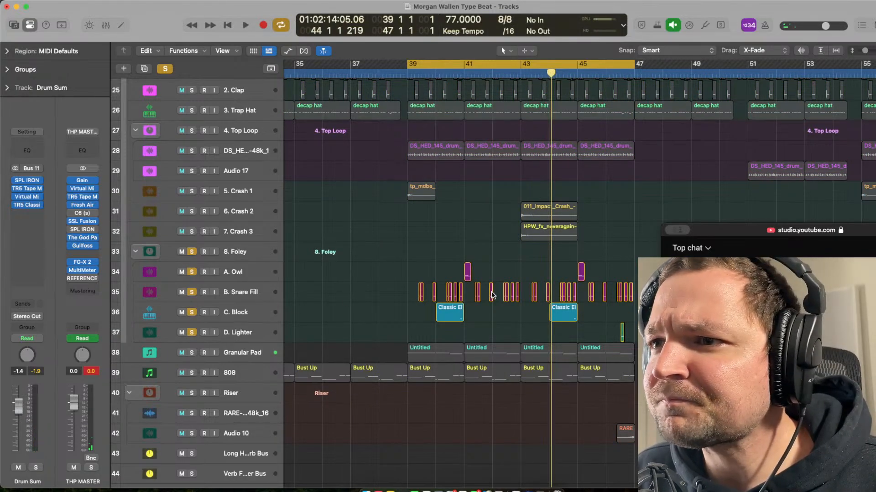
left_click(454, 289, "ctrl+alt")
left_click(453, 286, "ctrl+alt")
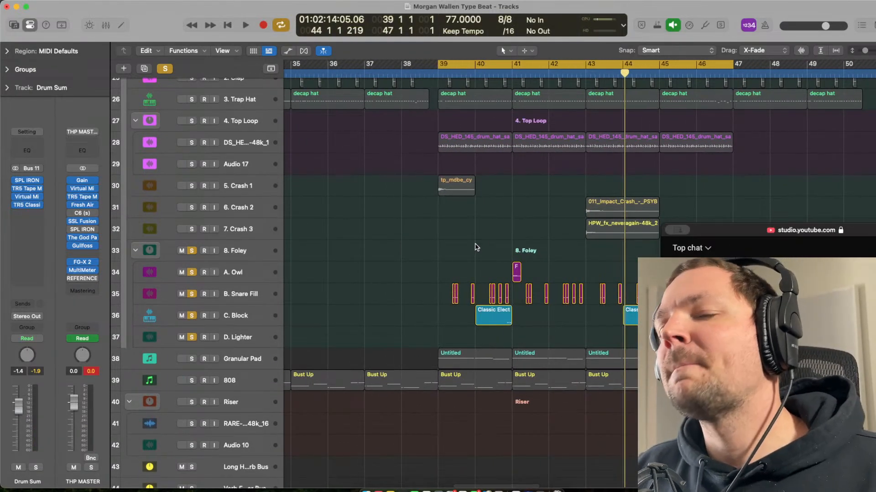
scroll(476, 247, "up", 3)
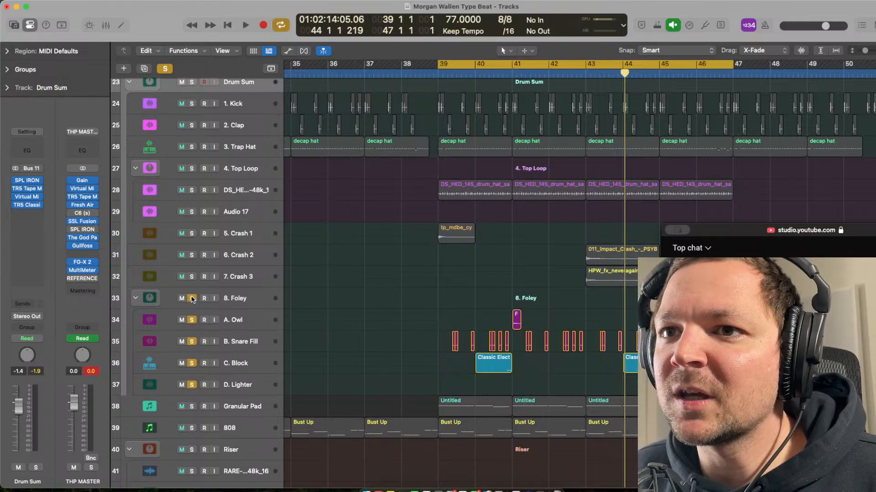
left_click(192, 362)
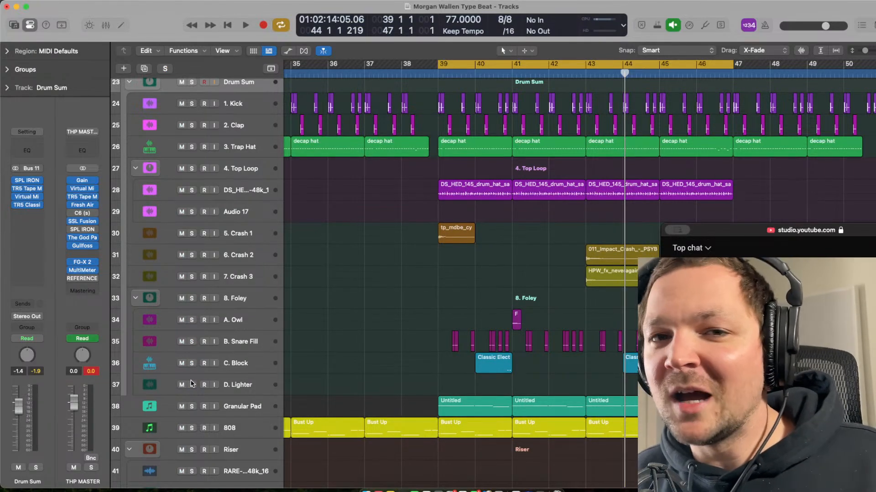
key("super+Up")
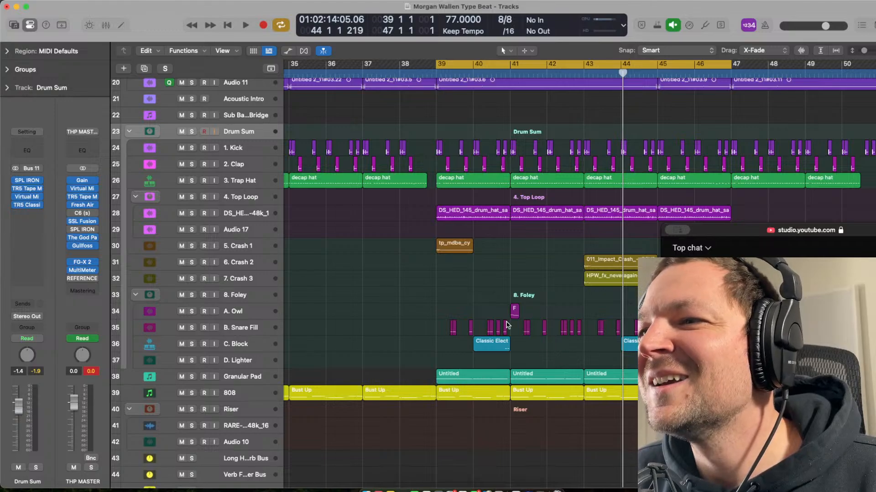
- Play the full mix from bar 39 while muting and unmuting the Foley stack, stop playback and return the playhead to bar 39
scroll(507, 324, "right", 2)
key("super+Up")
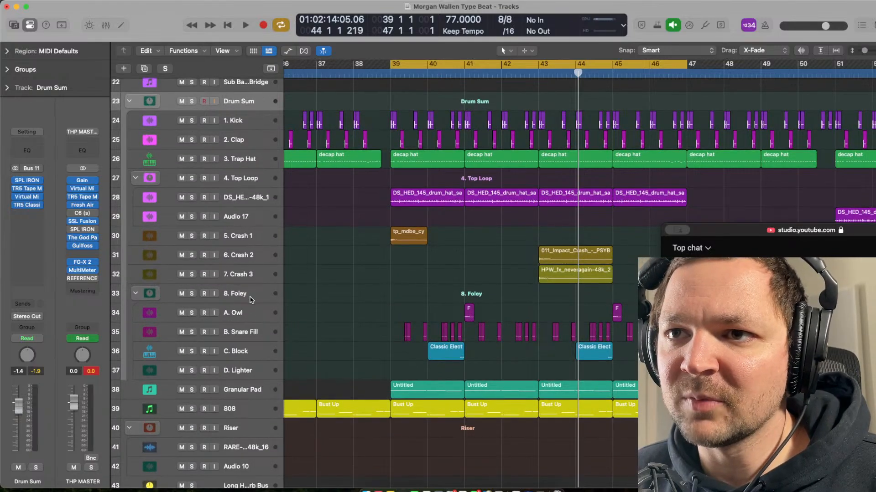
left_click(253, 296)
key("space")
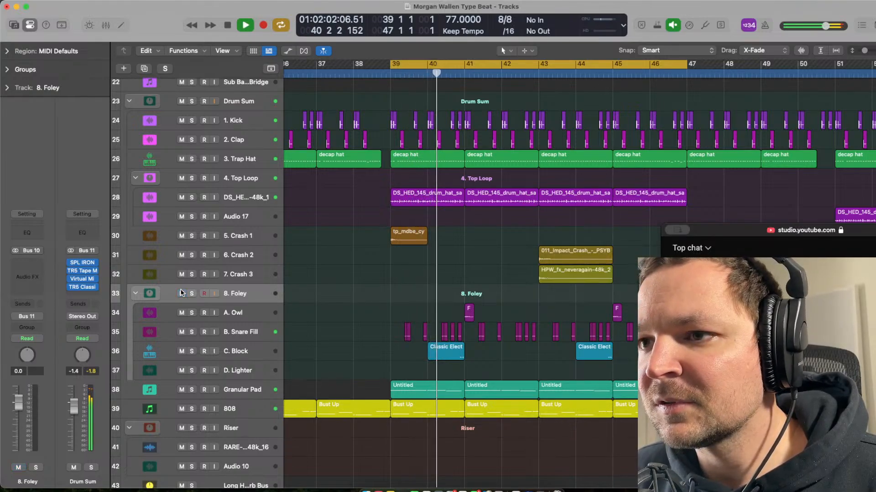
left_click(182, 293)
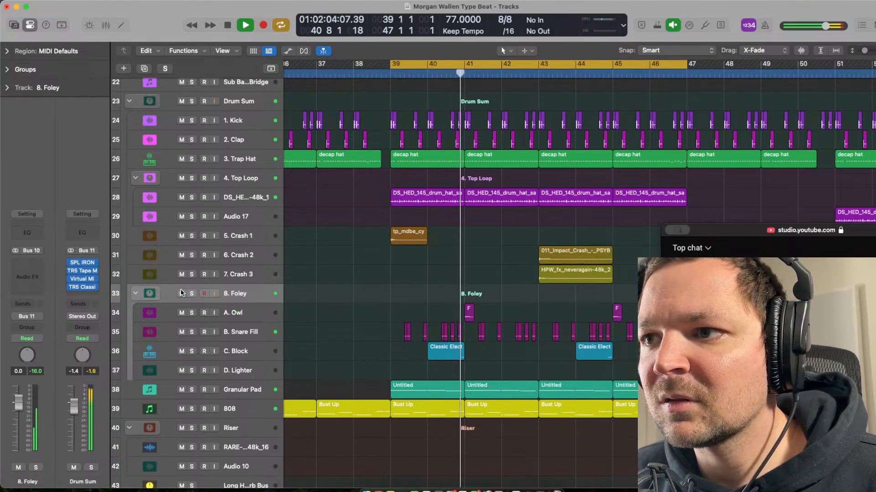
key("space")
left_click(390, 297)
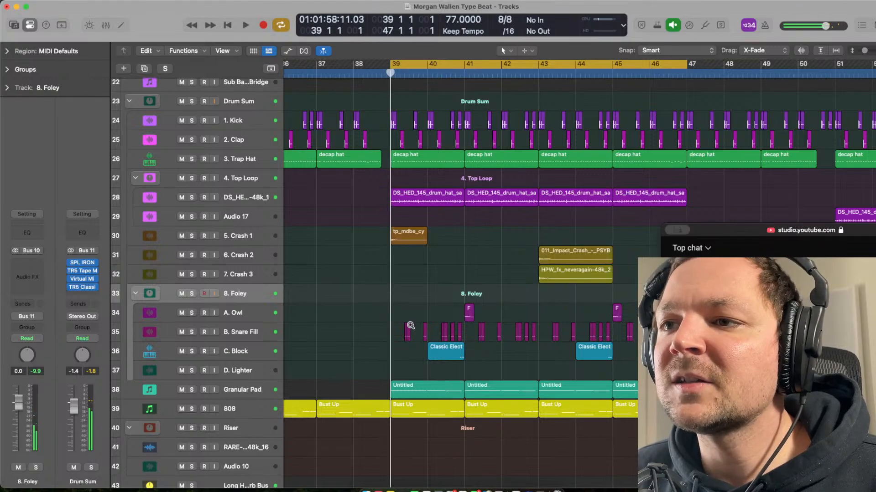
- Solo the Foley stack, play it from bar 39 and select the Snare Fill track
key("super+Down")
key("super+Right")
scroll(342, 329, "right", 3)
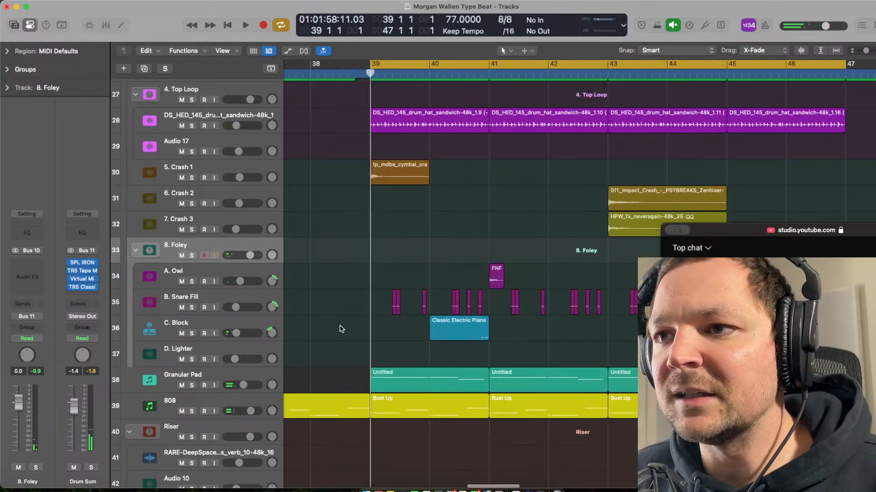
key("s")
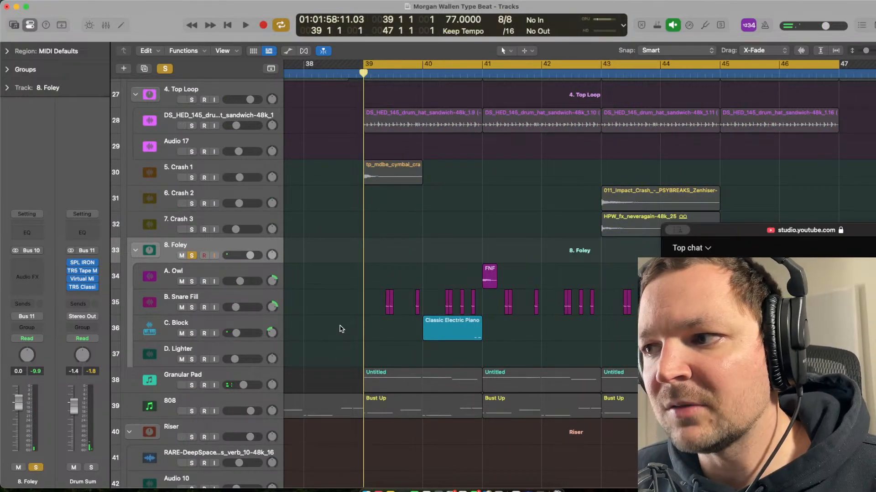
key("space")
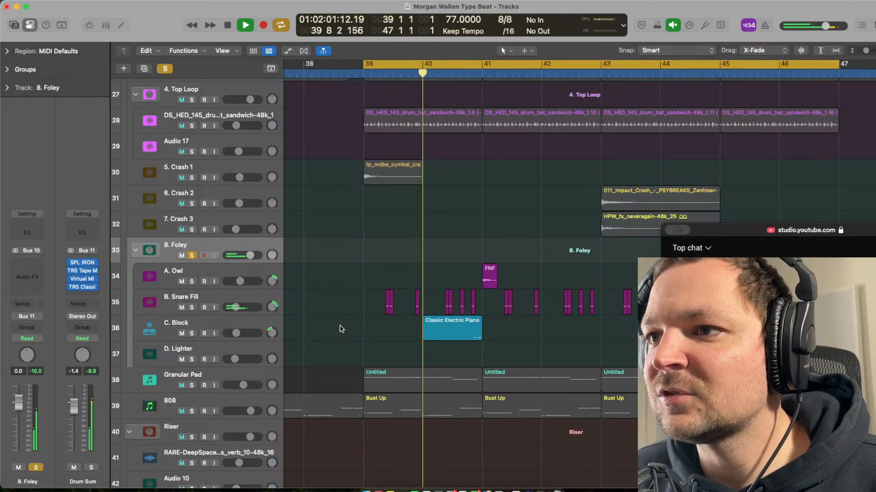
left_click(278, 302)
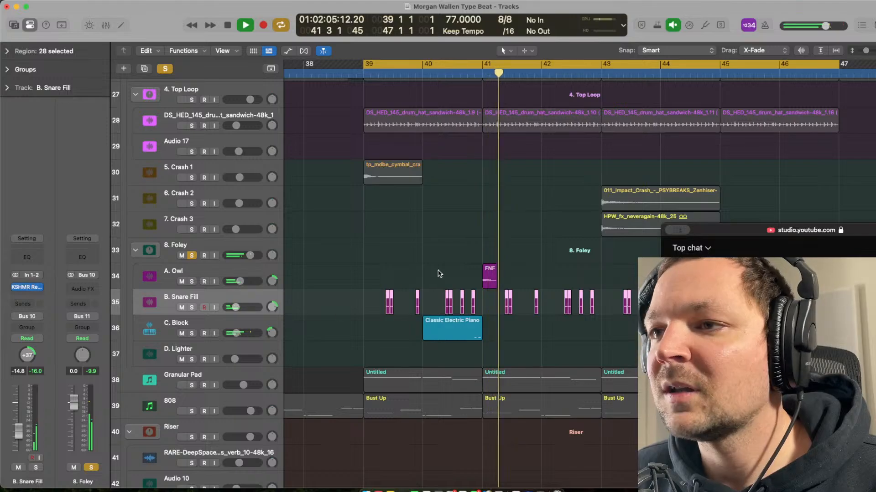
- Turn cycle mode off, follow the soloed Foley layers to bar 45 and stop playback
scroll(474, 261, "right", 5)
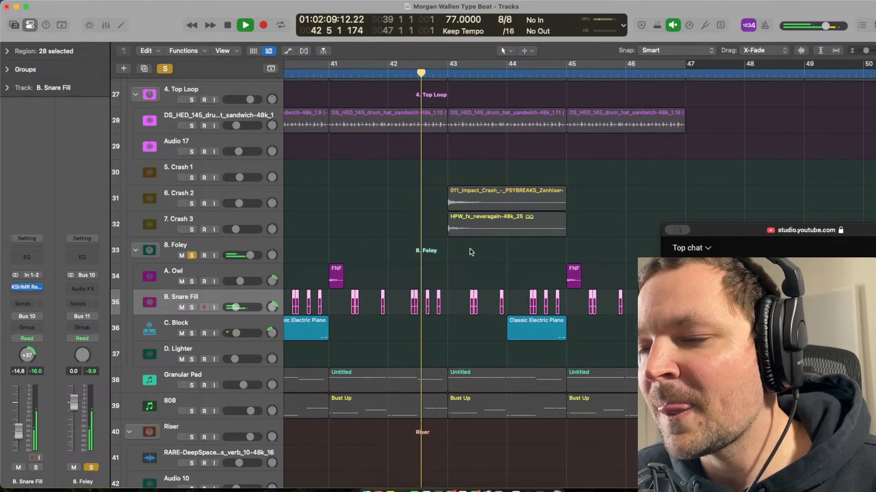
scroll(472, 252, "down", 5)
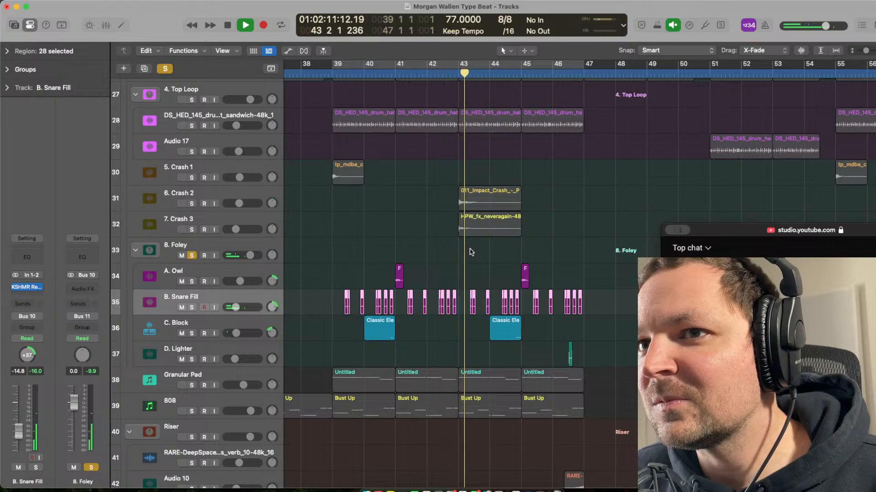
scroll(469, 253, "right", 5)
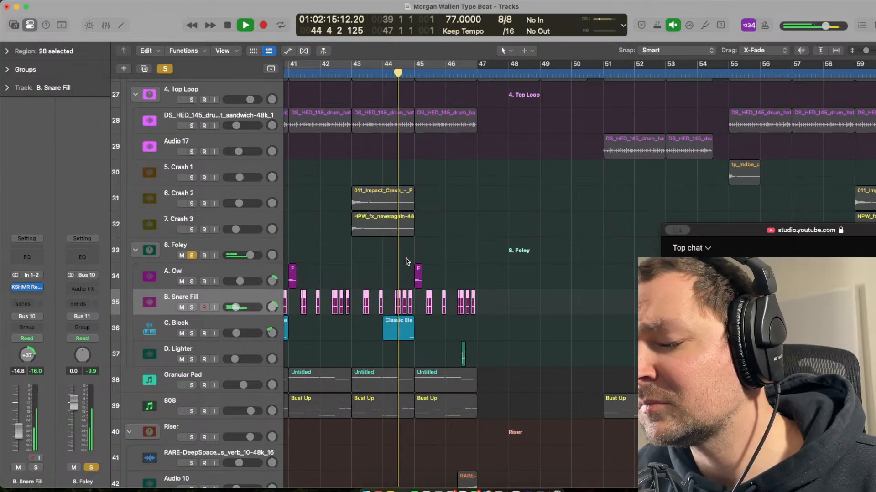
scroll(407, 261, "right", 2)
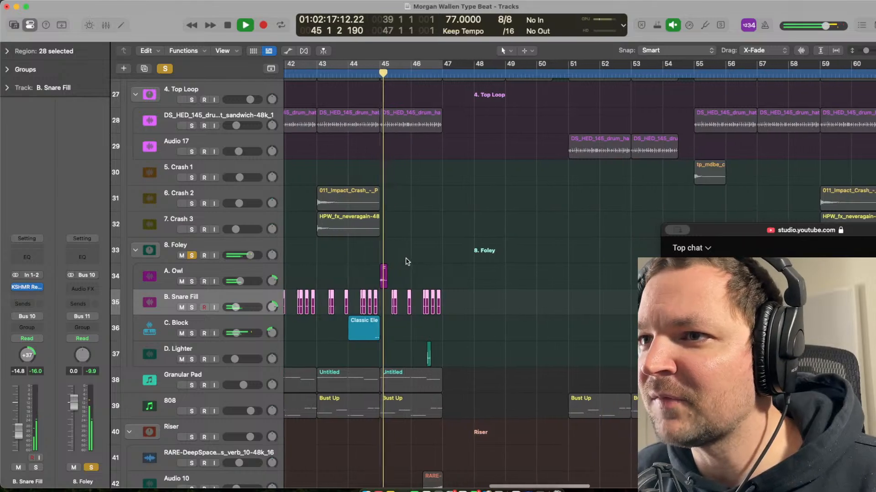
key("space")
scroll(407, 262, "left", 8)
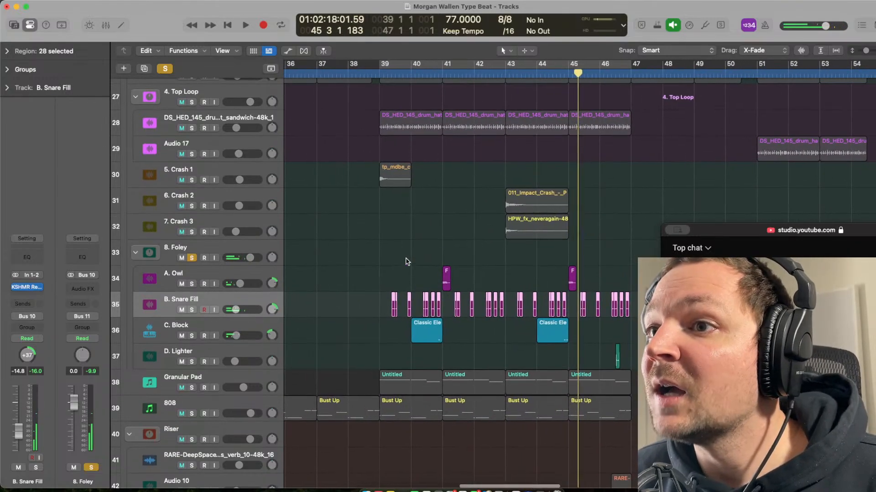
- Return the playhead to bar 39 and switch to Splice to open the library's Sounds page
left_click(377, 251)
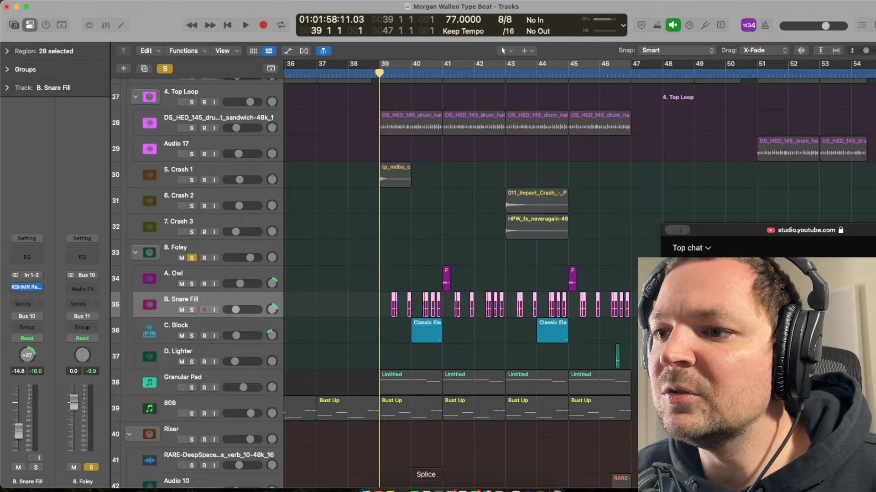
left_click(426, 491)
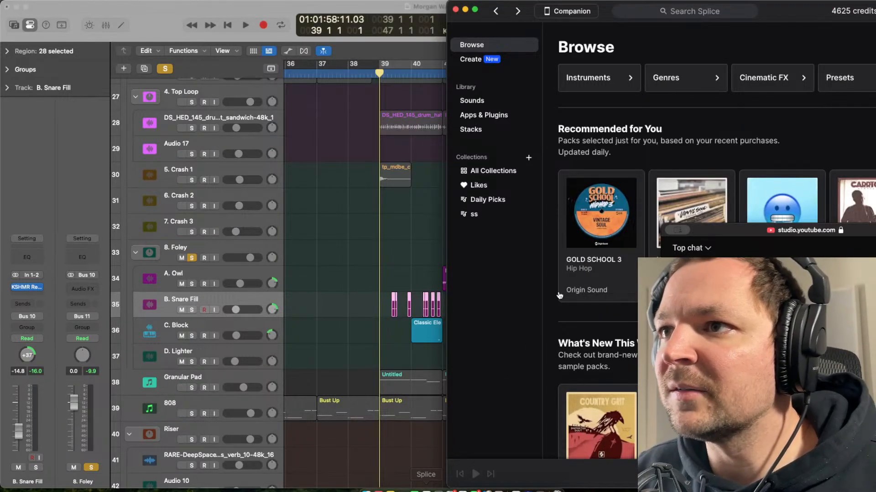
left_click(483, 107)
left_click(386, 232)
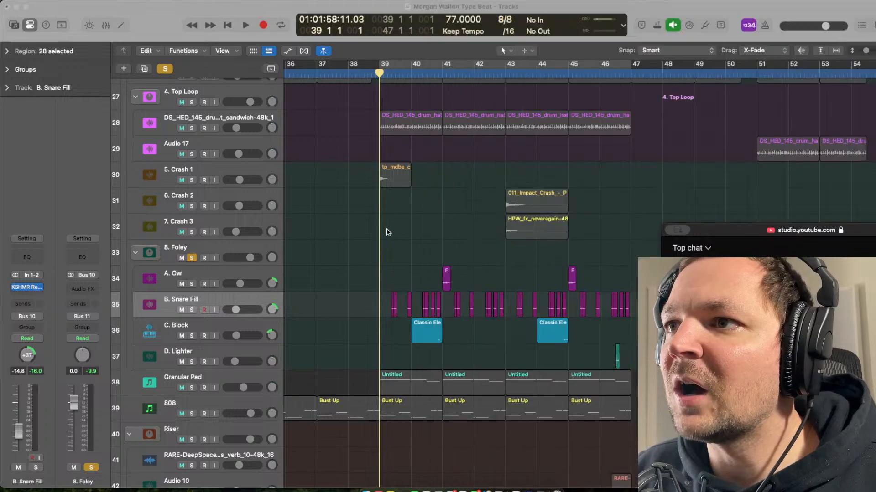
left_click(424, 490)
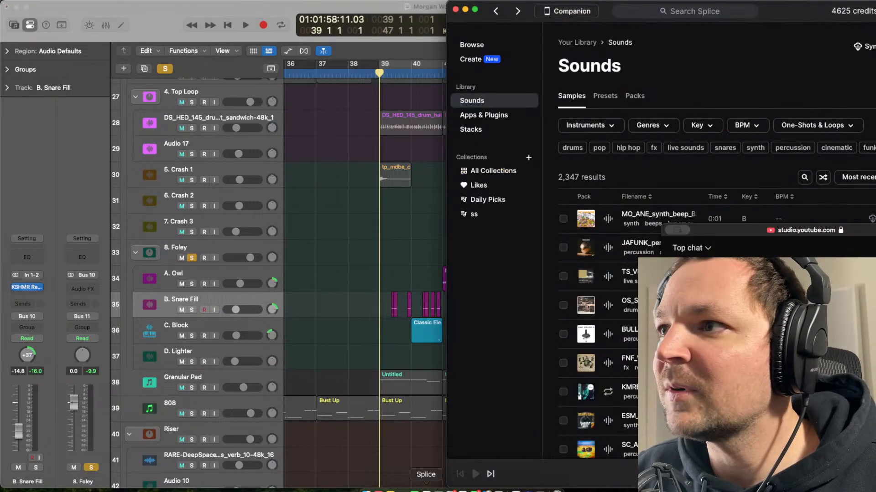
- Switch back to Logic Pro, turn cycle mode on and play the soloed Foley stack from bar 39
left_click(431, 223)
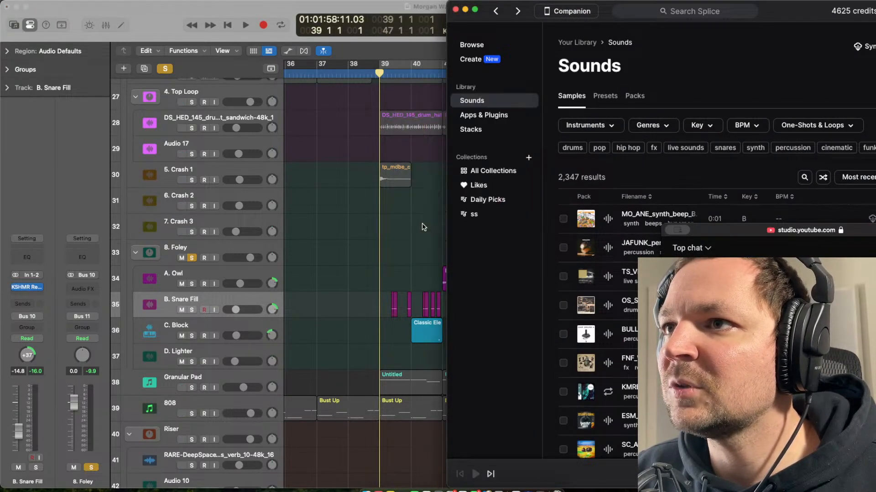
left_click(396, 238)
key("space")
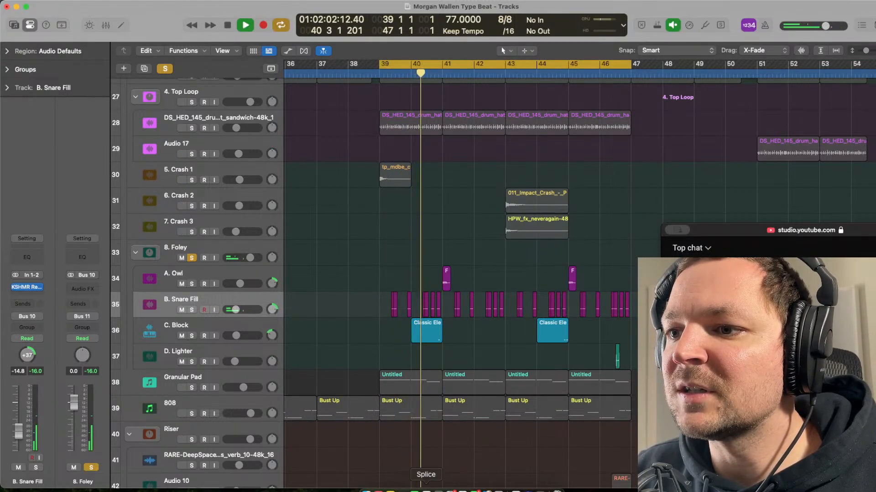
- Switch to Splice and preview several library samples, including the TS_VD, OS_SS, BULLY and FNF_WW sounds, over the Foley playback
left_click(425, 490)
left_click(607, 276)
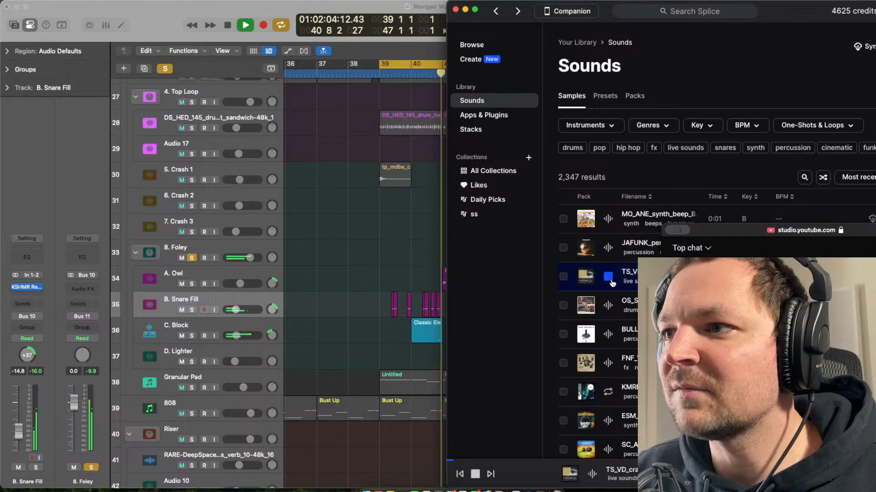
left_click(608, 334)
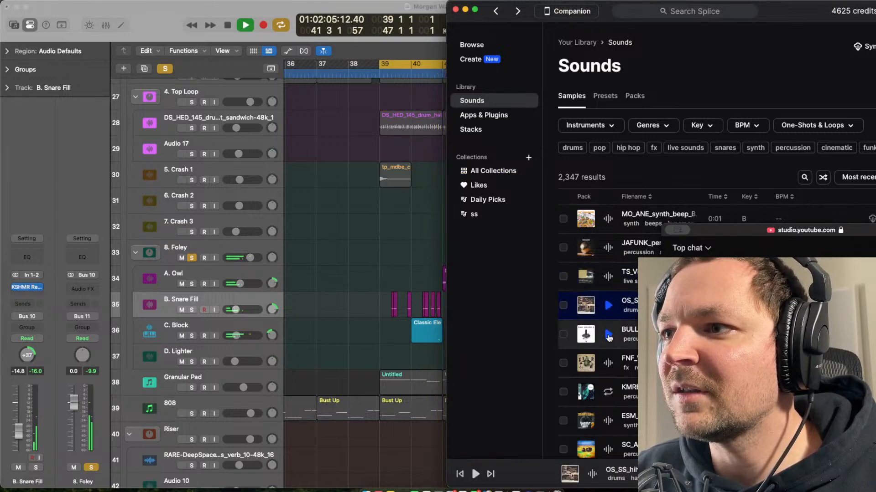
left_click(608, 360)
left_click(608, 336)
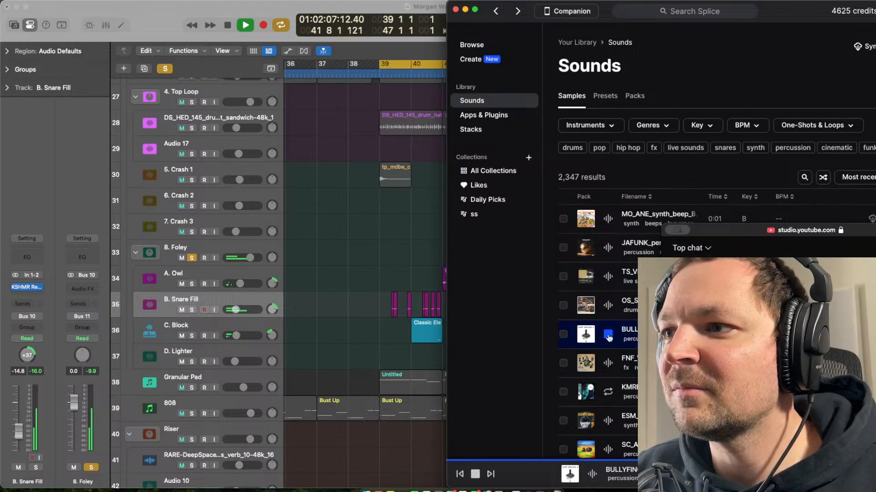
left_click(608, 364)
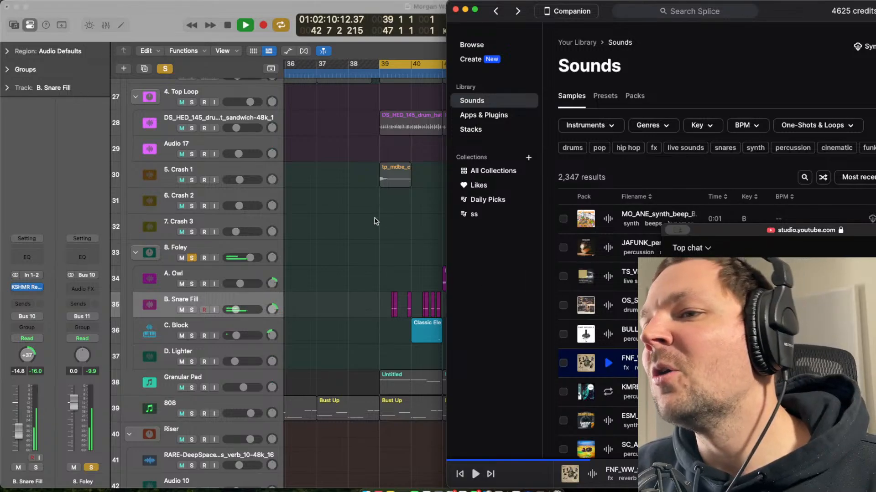
- Close the Splice window, return to Logic Pro, select the Foley stack and stop playback
left_click(357, 221)
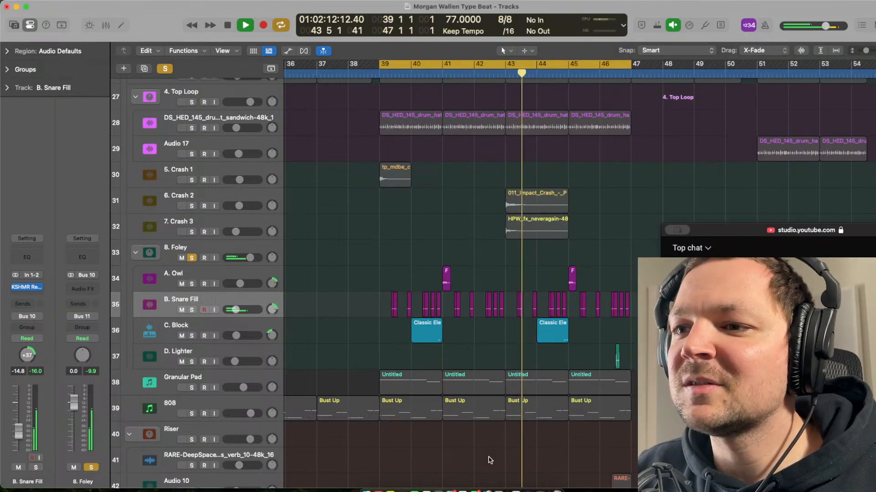
left_click(454, 490)
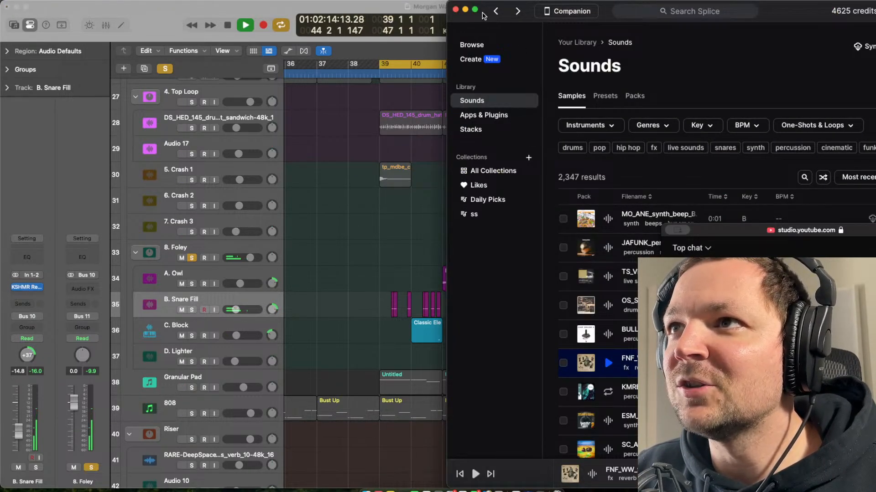
left_click(454, 10)
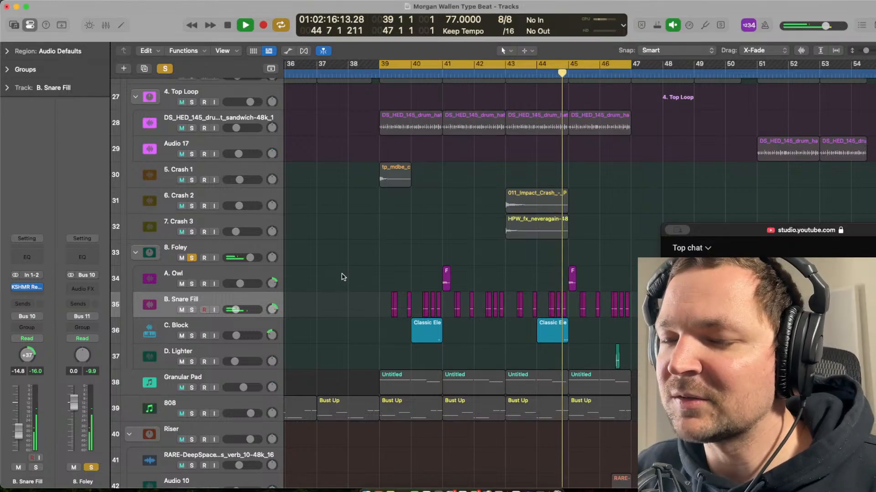
left_click(233, 246)
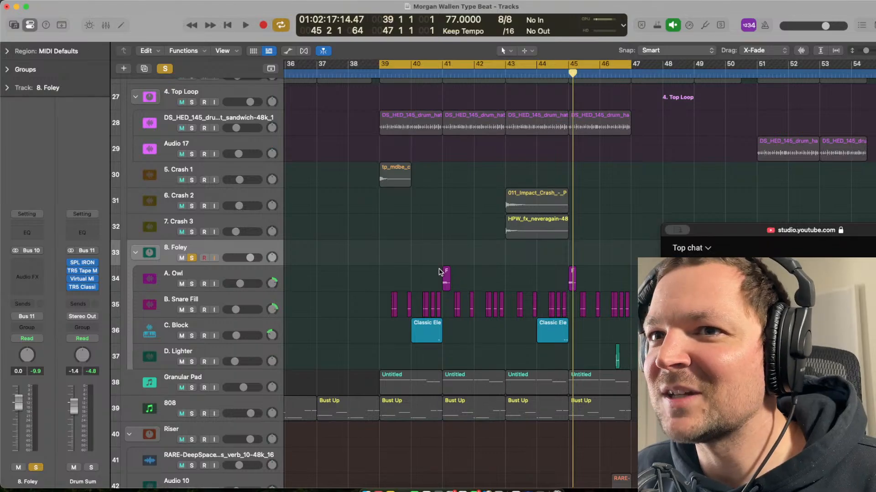
- Clear the Foley stack's solo, view its regions across the arrangement and turn cycle mode off
left_click(400, 246, "ctrl+alt")
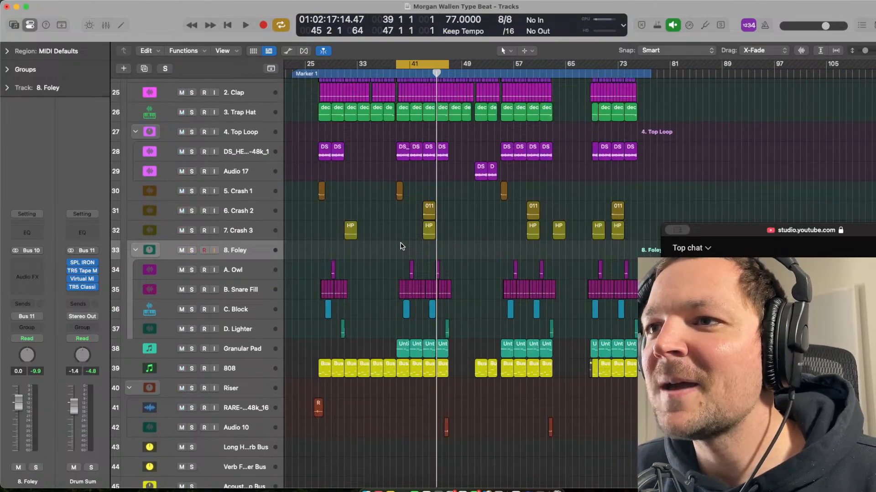
left_click(401, 244, "ctrl+alt")
left_click(401, 244, "ctrl+alt")
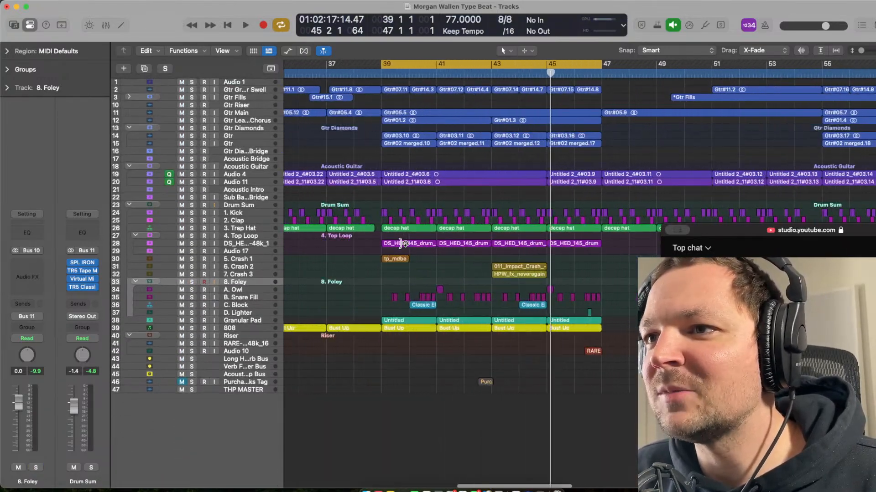
key("c")
- Examine the Foley layers and the surrounding drum, 808 and riser regions between bars 39 and 47
key("super+Down")
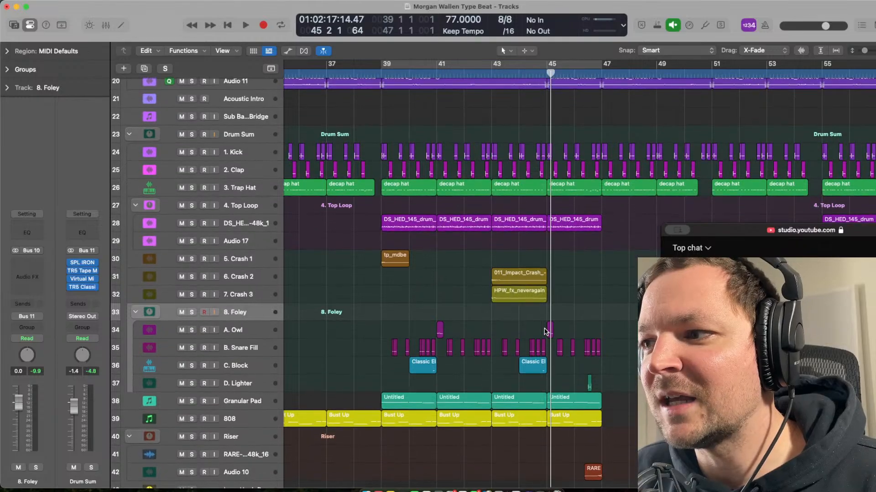
scroll(546, 332, "down", 3)
key("super+Left")
key("super+Left")
key("super+Left")
key("super+Right")
key("super+Right")
key("super+Right")
key("super+Right")
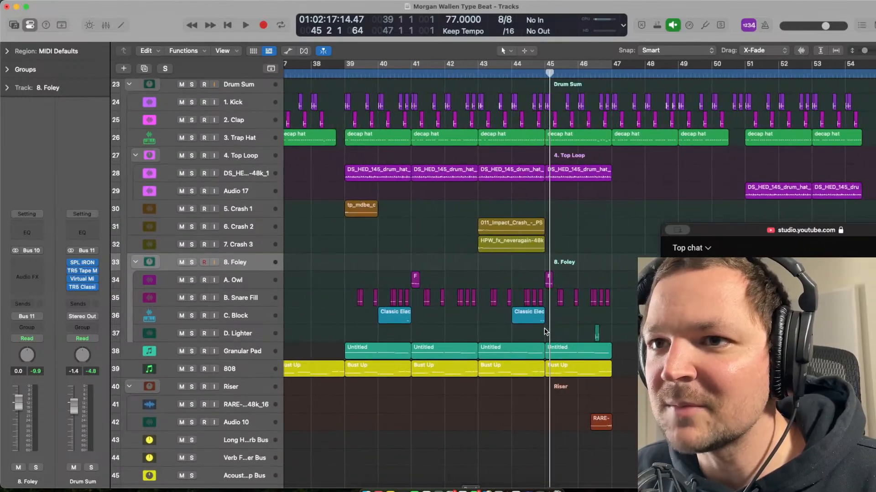
key("super+Down")
key("super+Down")
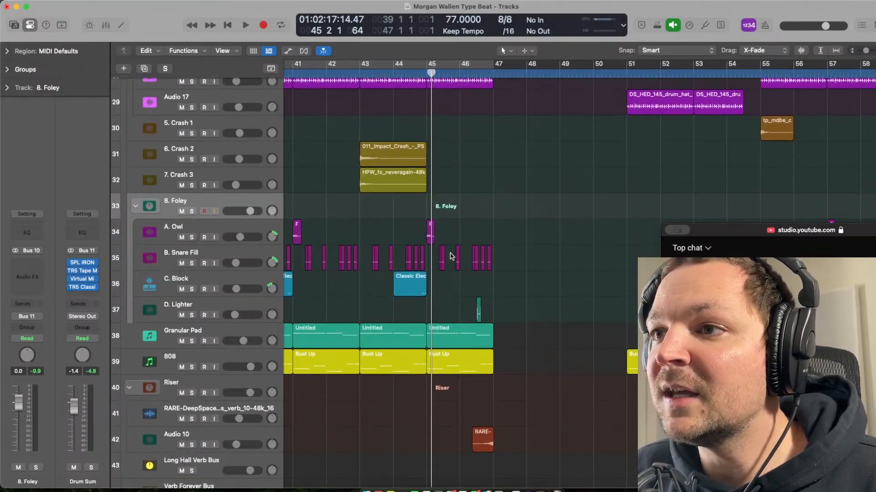
- Place the playhead at bar 46, select the Lighter track, start playback and solo it
key("super+Right")
key("super+Right")
left_click(469, 190)
left_click(238, 322)
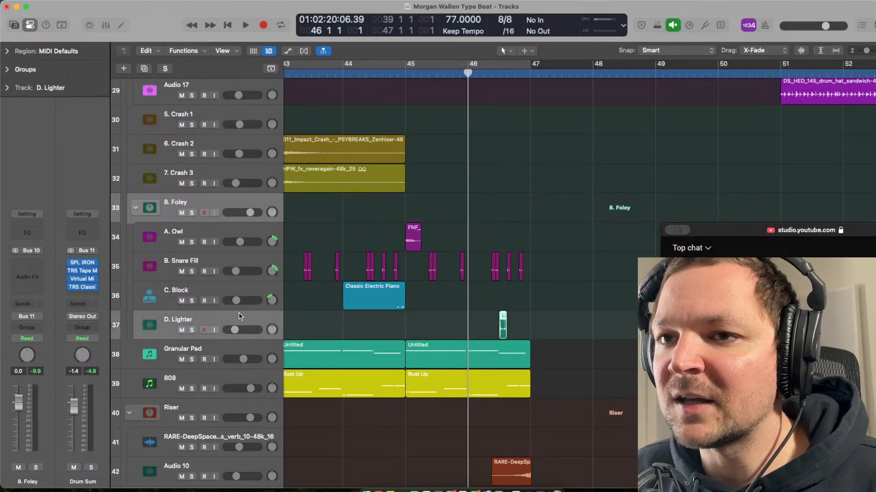
key("space")
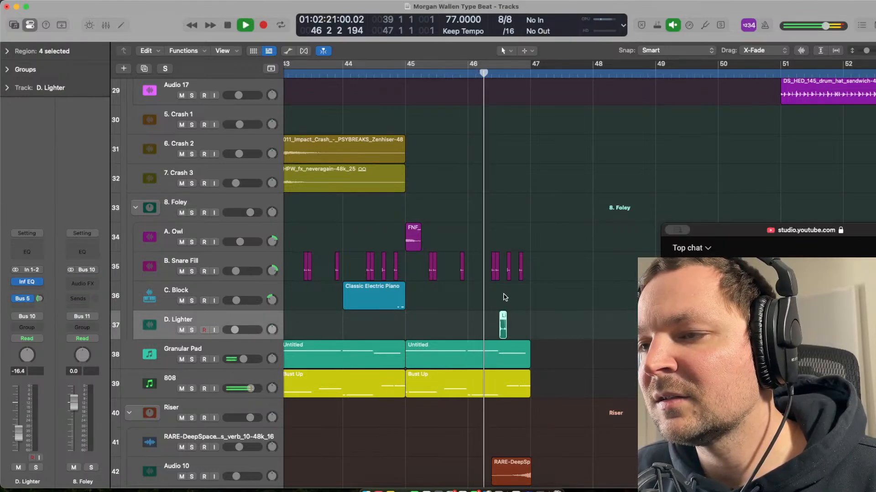
key("s")
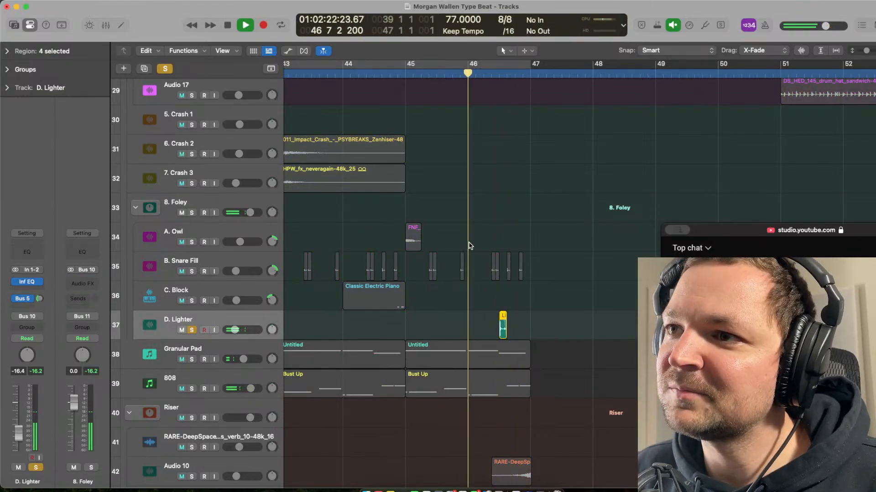
- Clear the Lighter track's solo, let the full mix play past bar 47 and stop playback
key("s")
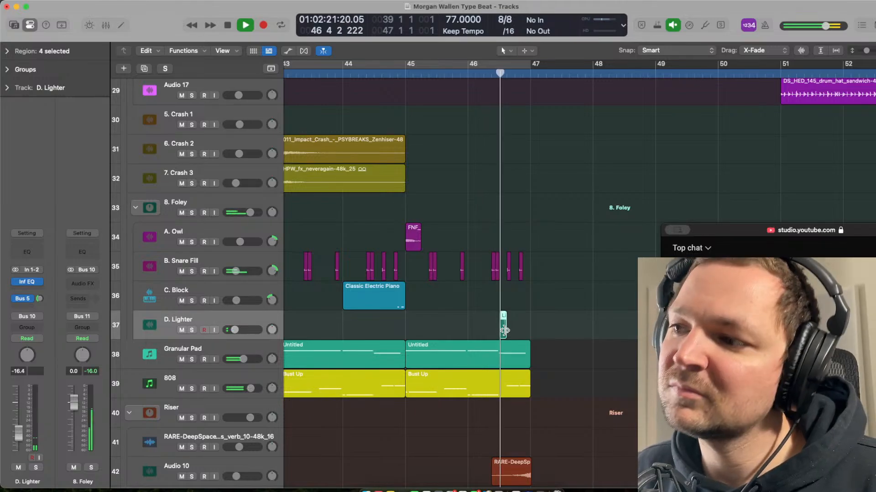
key("super+Up")
key("super+Left")
scroll(505, 324, "down", 4)
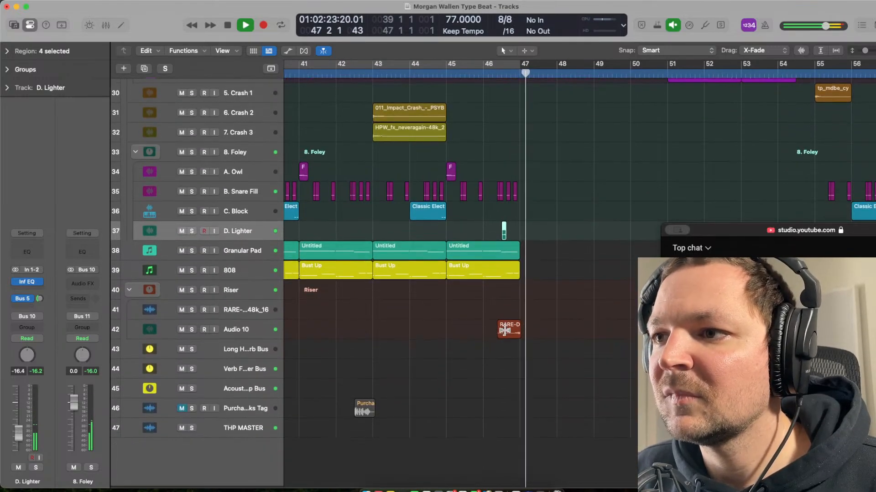
key("space")
key("super+Left")
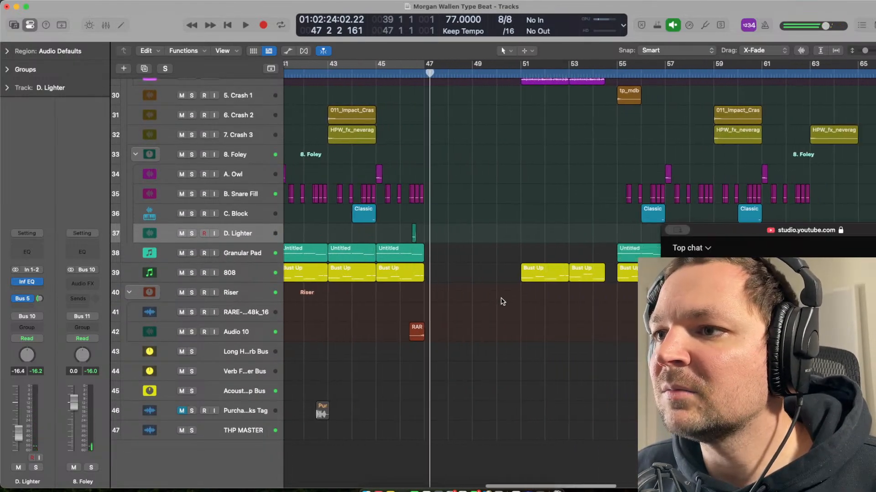
- Examine the Riser stack before bar 47 and place the playhead just before bar 46
key("super+Right")
key("super+Down")
key("super+Down")
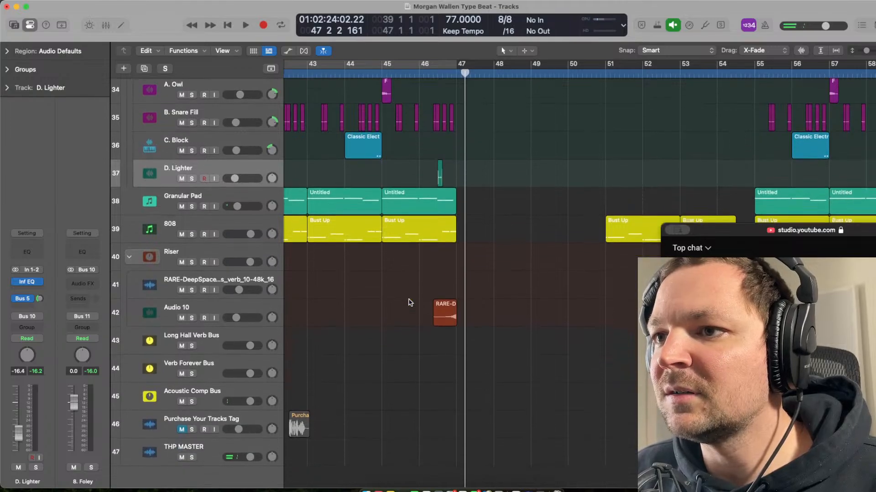
left_click(414, 253)
key("super+Left")
key("super+Up")
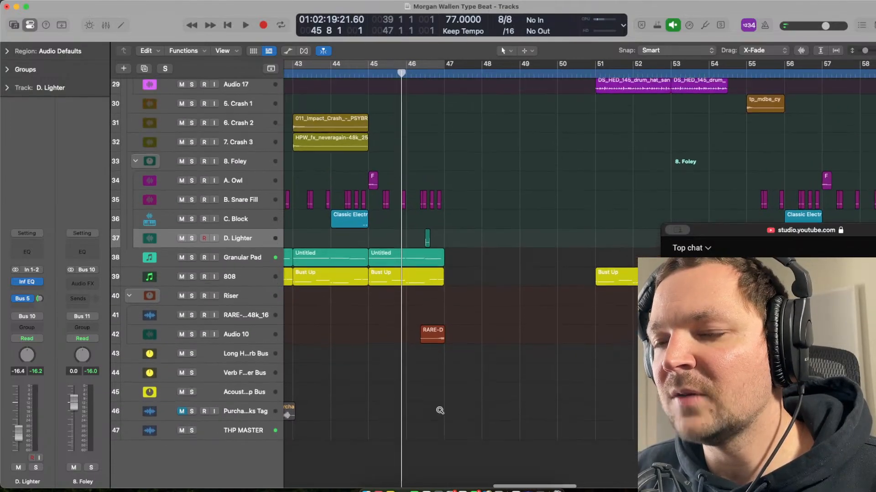
- Examine the track layers across the wider arrangement, then the Riser stack's Audio 10 region near bar 46
key("super+Up")
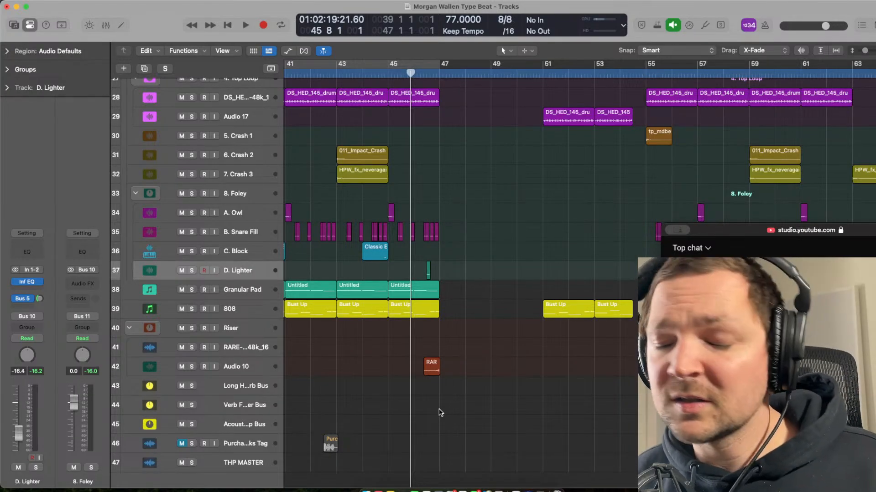
key("super+Left")
key("super+Up")
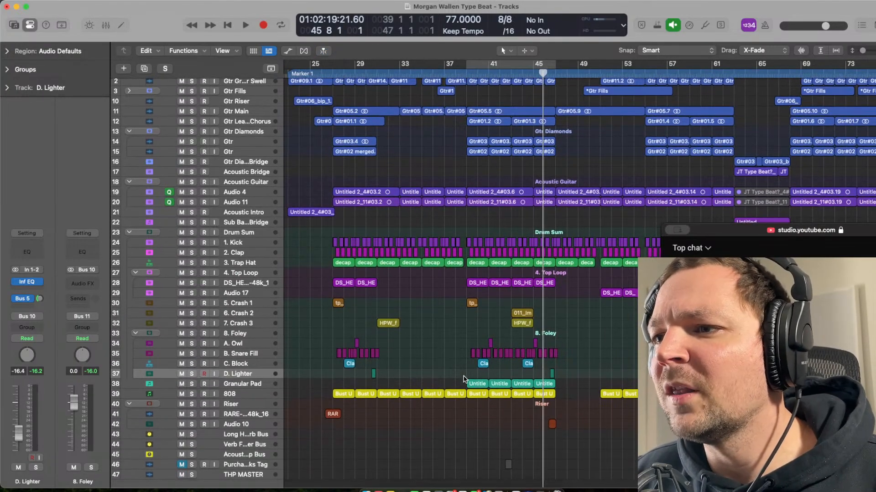
key("super+Down")
key("super+Down")
key("super+Down")
key("super+Right")
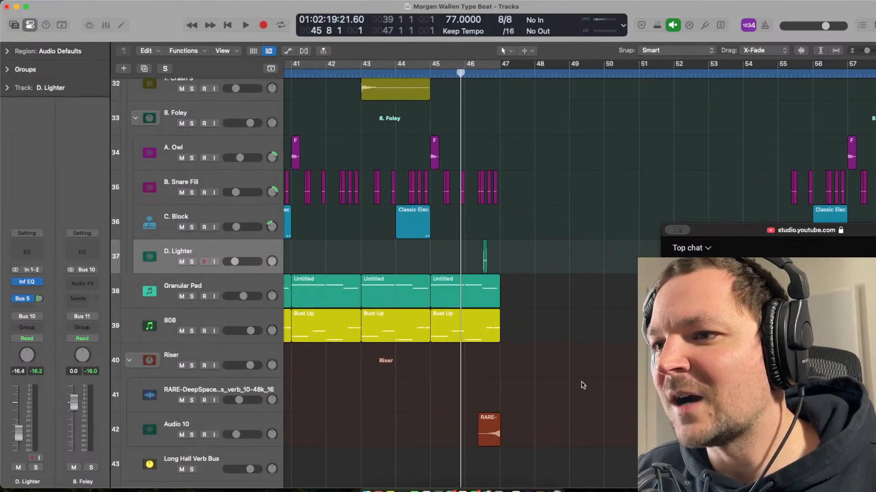
key("super+Down")
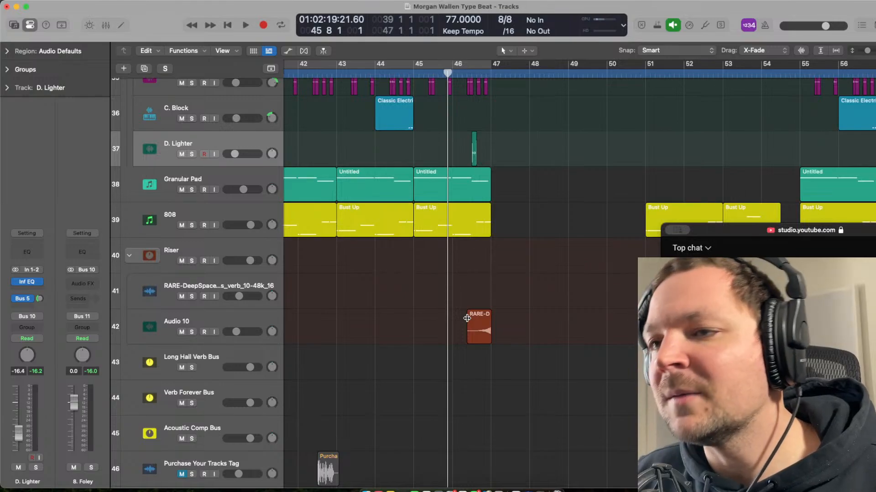
- Audition the Audio 10 riser track soloed from position 46 4 1 1, then stop playback and clear its solo
left_click(469, 287)
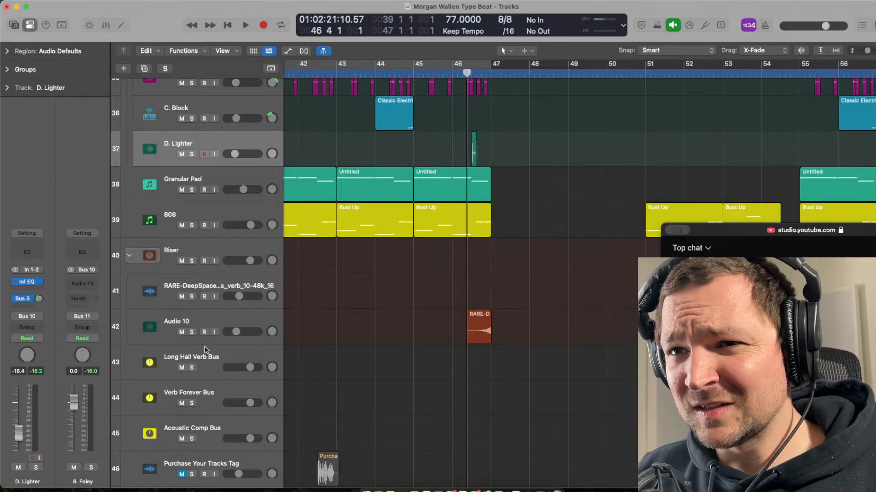
left_click(211, 327)
key("s")
key("space")
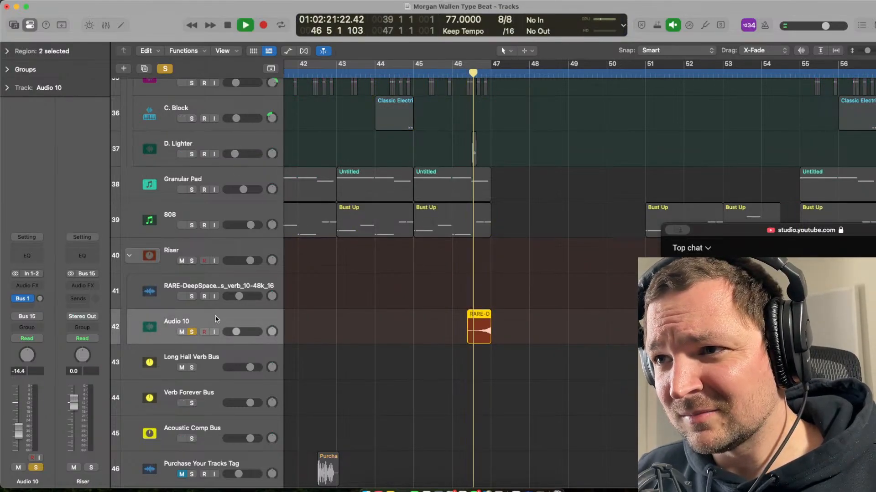
key("space")
key("s")
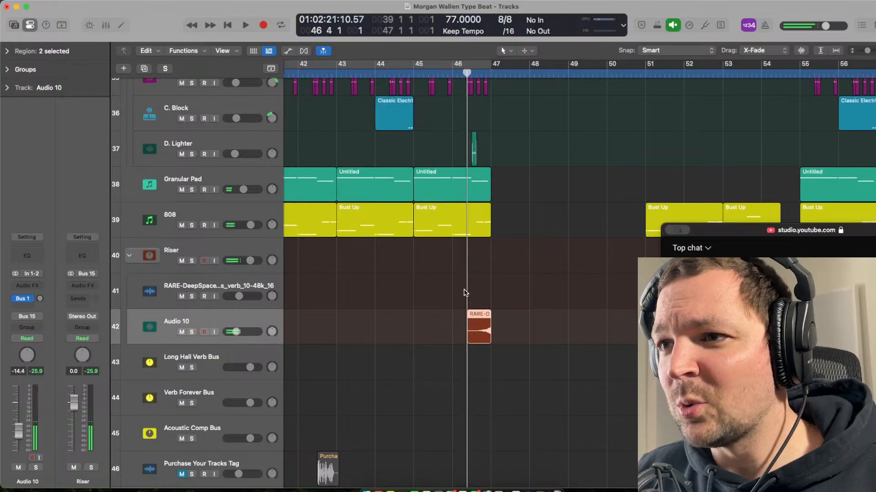
- Play the full mix from the riser through bar 47, survey the drum and guitar tracks, and stop at bar 48
key("space")
key("super+Up")
key("super+Up")
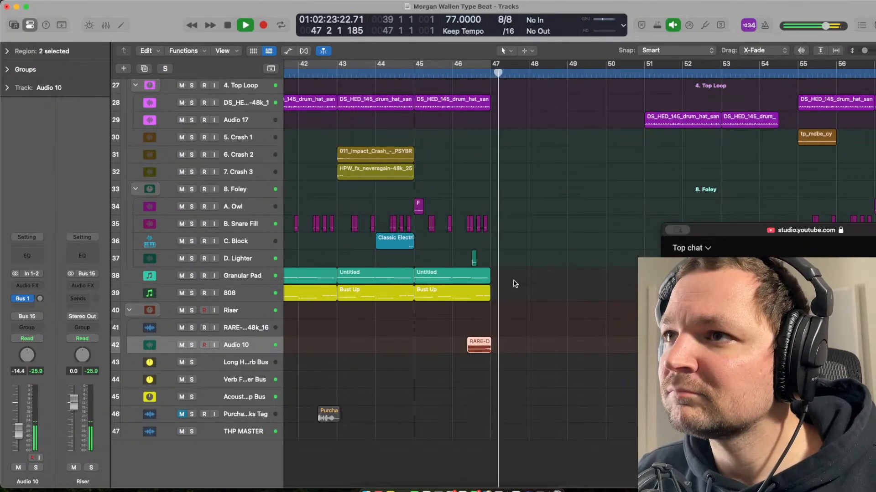
scroll(514, 284, "up", 5)
scroll(515, 283, "up", 7)
key("super+Left")
key("super+Left")
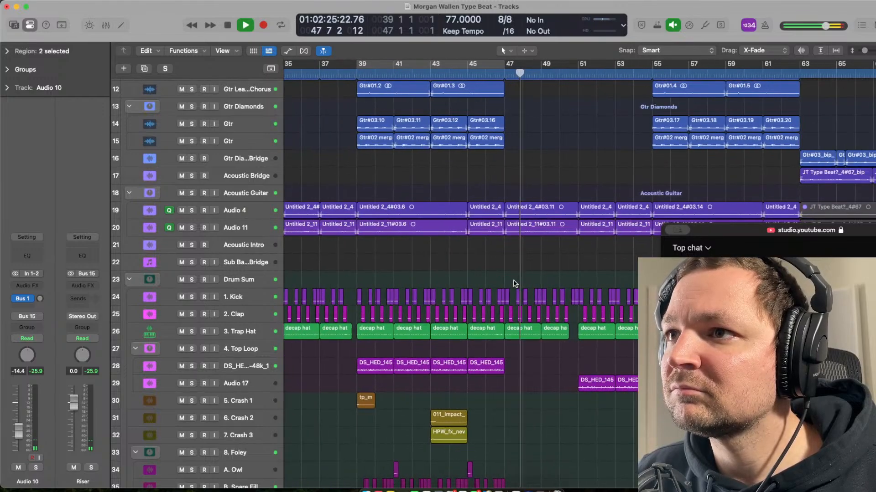
scroll(515, 283, "up", 5)
key("space")
- Place the playhead at bar 38, review the guitar tracks and select the Acoustic Guitar stack
left_click(359, 247)
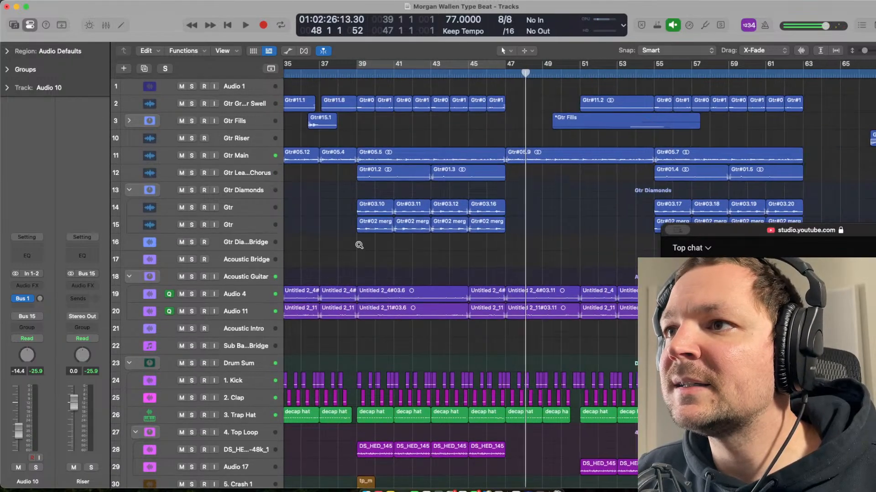
key("super+Right")
key("super+Down")
key("super+Down")
scroll(358, 245, "up", 3)
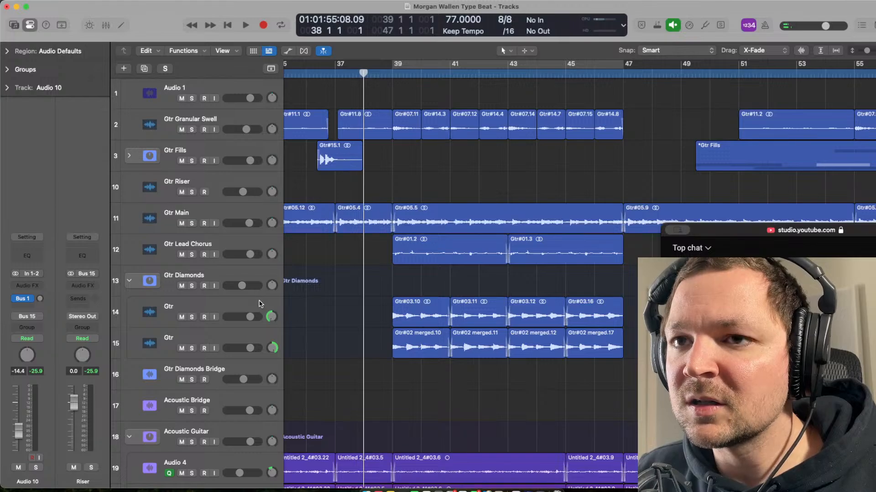
scroll(365, 307, "down", 15)
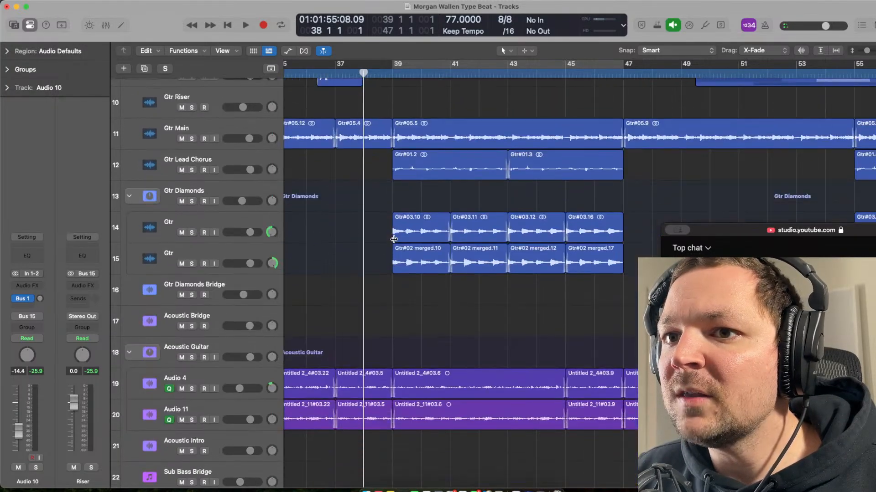
left_click(221, 246)
key("super+Down")
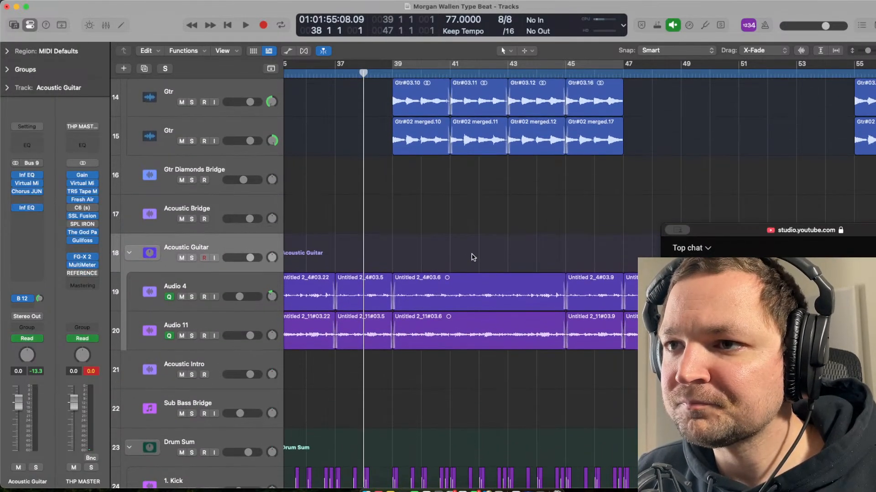
- Audition the Acoustic Guitar stack soloed from bar 37 to bar 41 with its waveforms enlarged, then stop and clear the solo
scroll(414, 223, "left", 3)
left_click(415, 223)
key("s")
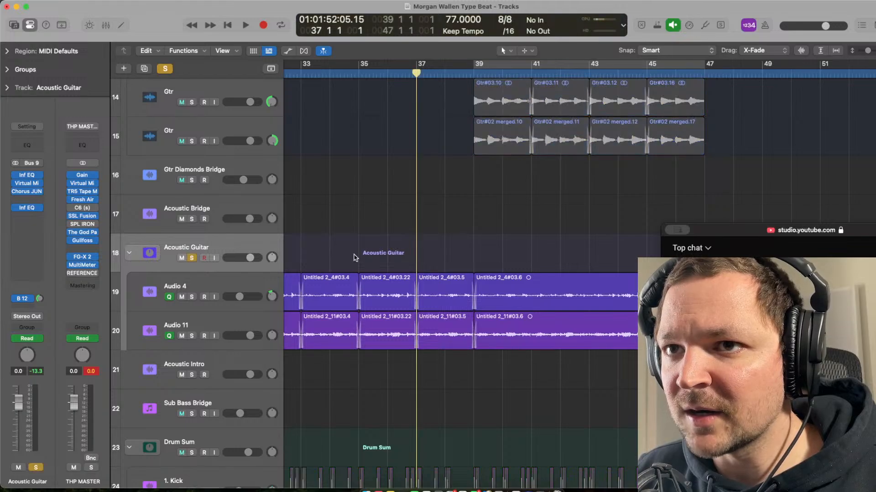
key("space")
key("super+Down")
key("super+Down")
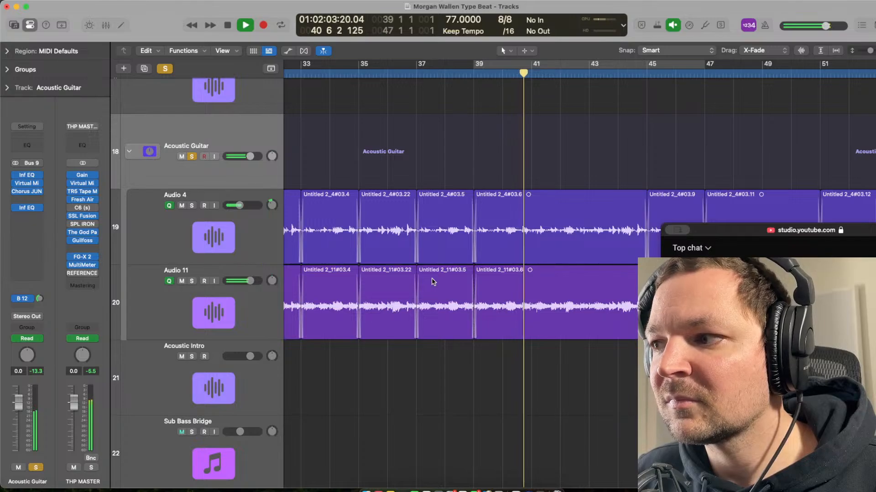
key("space")
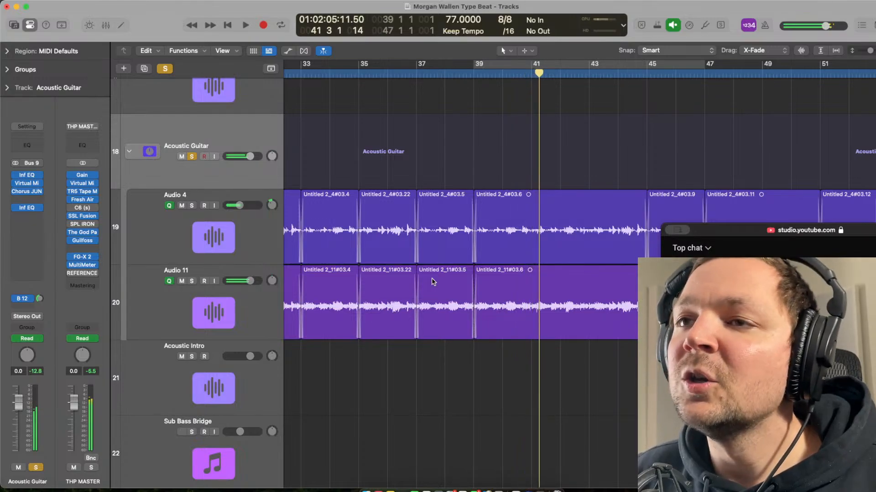
scroll(534, 161, "right", 5)
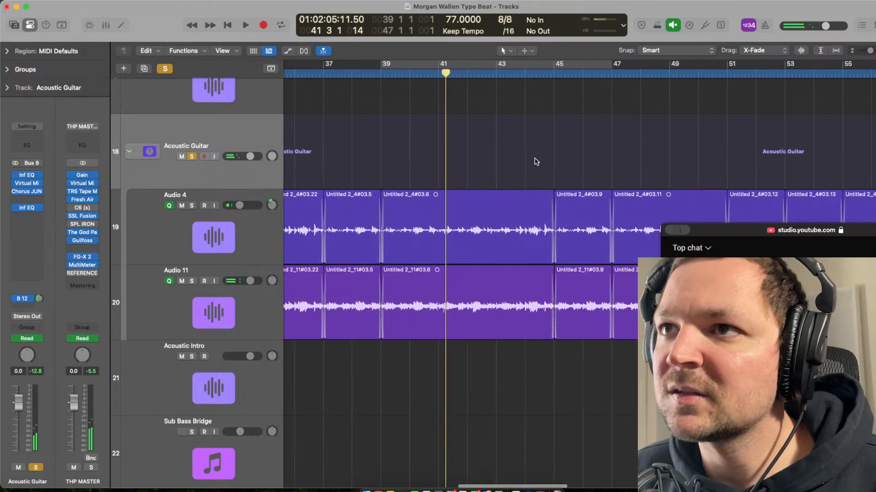
scroll(383, 159, "left", 5)
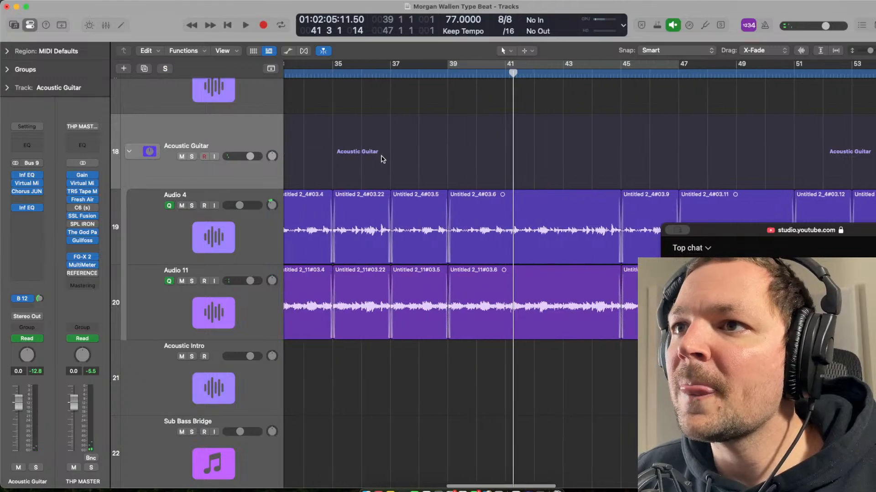
- Play the mix from around bar 38 to listen to the Acoustic Guitar tracks in context
left_click(403, 151)
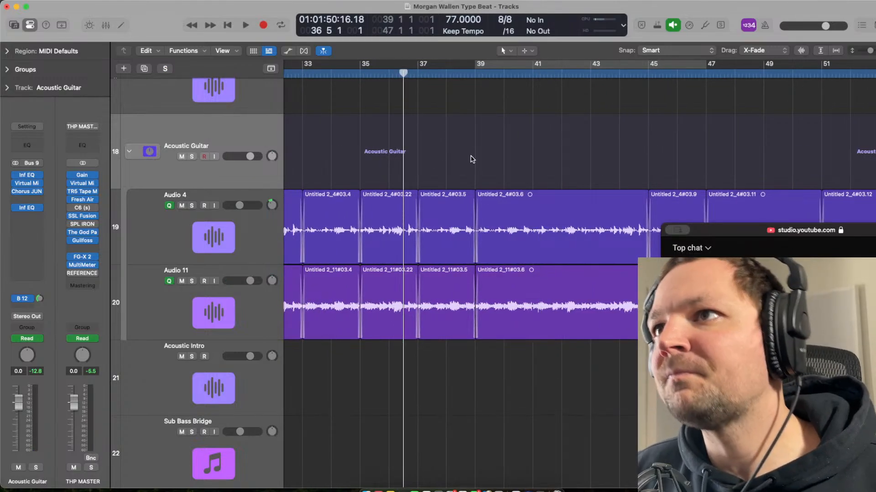
key("super+Up")
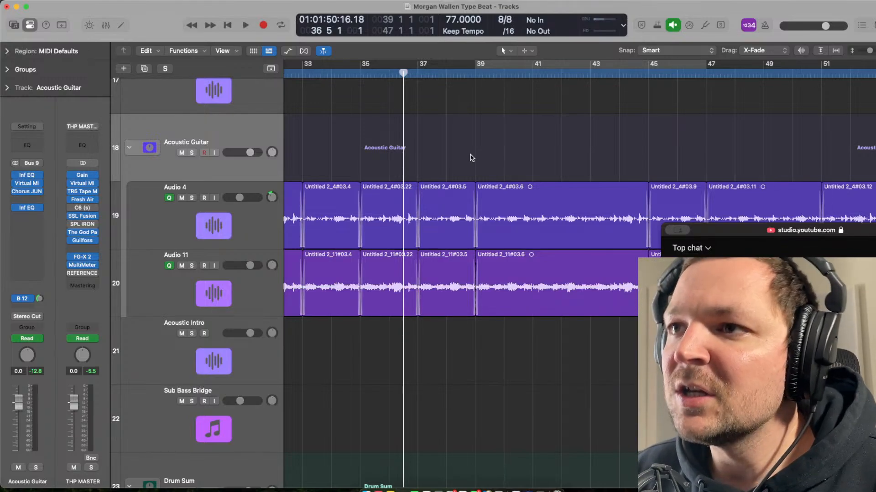
left_click(453, 137)
key("space")
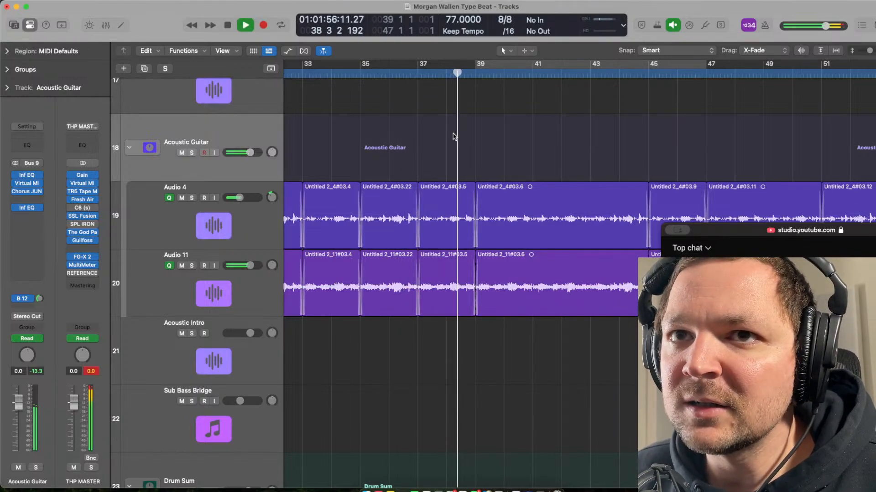
- Set the Mix of the Acoustic Guitar's Chorus JUN-6 to 32.0 % while playing from about bar 37
left_click(30, 193)
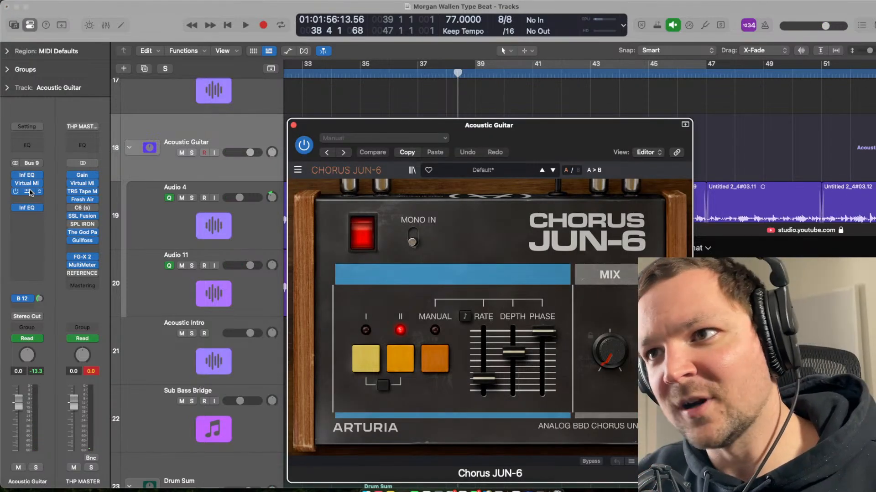
left_click_drag(527, 127, 613, 152)
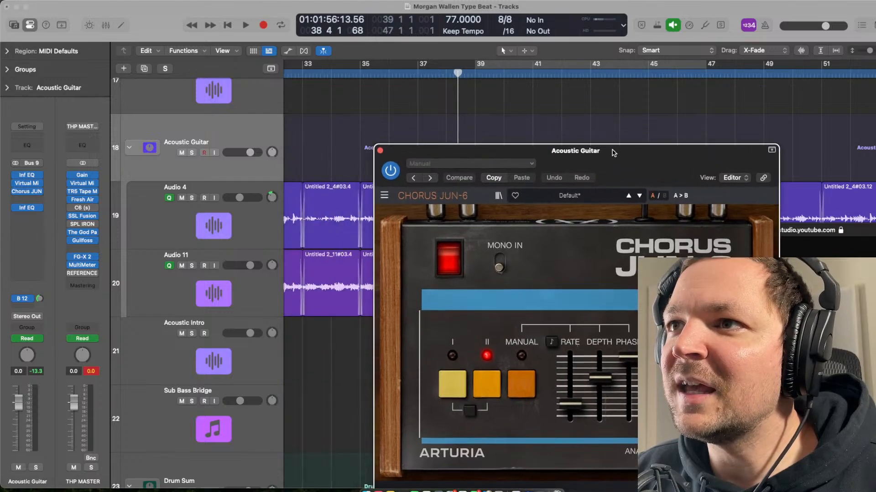
left_click_drag(458, 127, 436, 109)
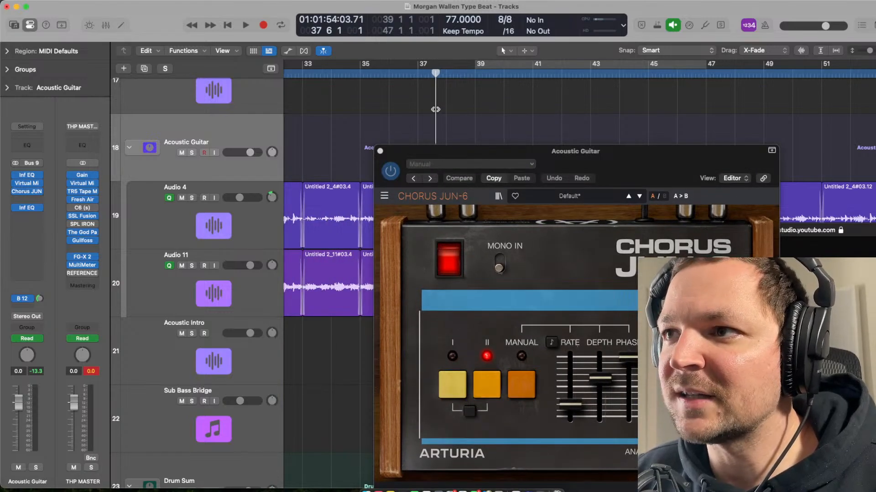
key("space")
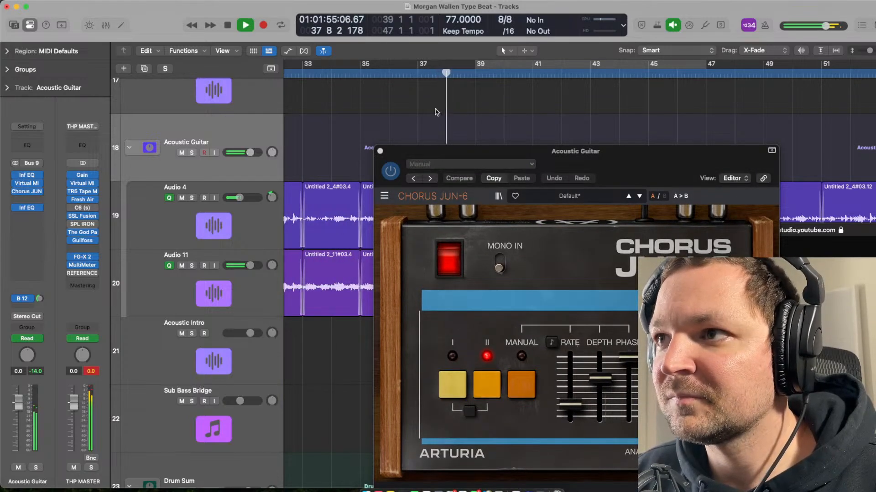
left_click_drag(572, 145, 451, 124)
mouse_move(572, 351)
left_mouse_down()
mouse_move(605, 306)
mouse_move(584, 354)
left_mouse_up()
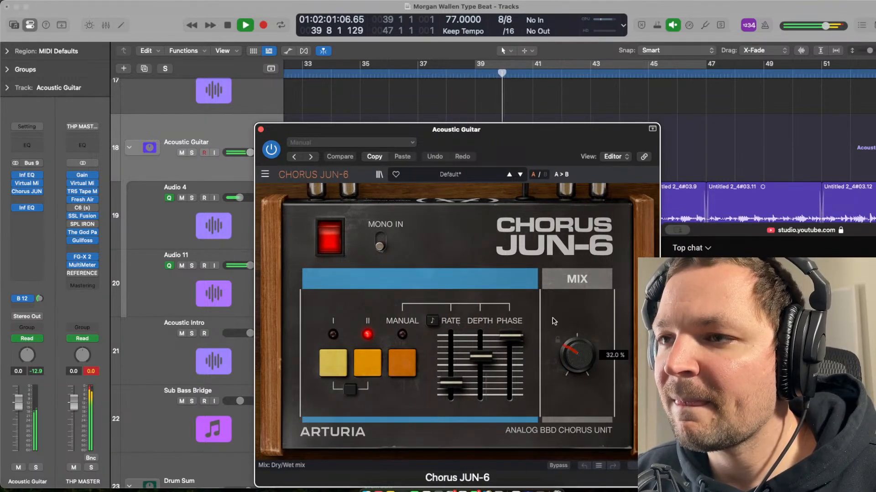
- Compare the Acoustic Guitar soloed and in the full mix, and close the Chorus JUN-6 once playback is stopped
key("s")
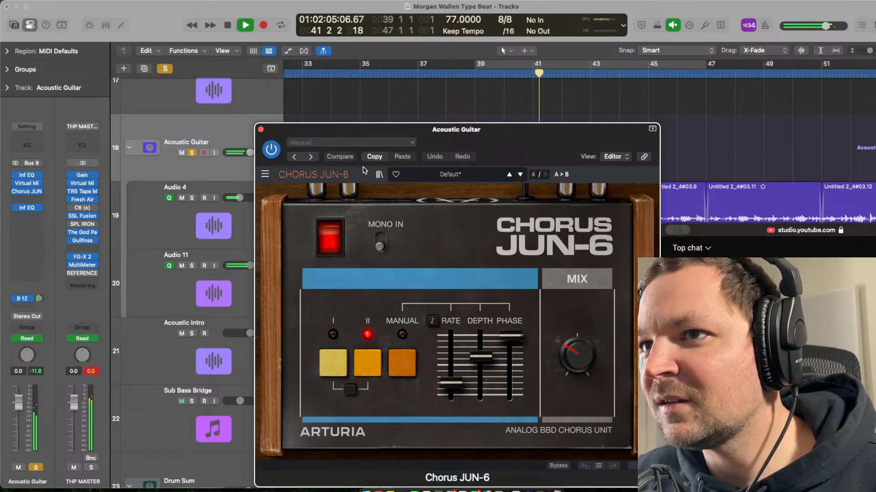
key("s")
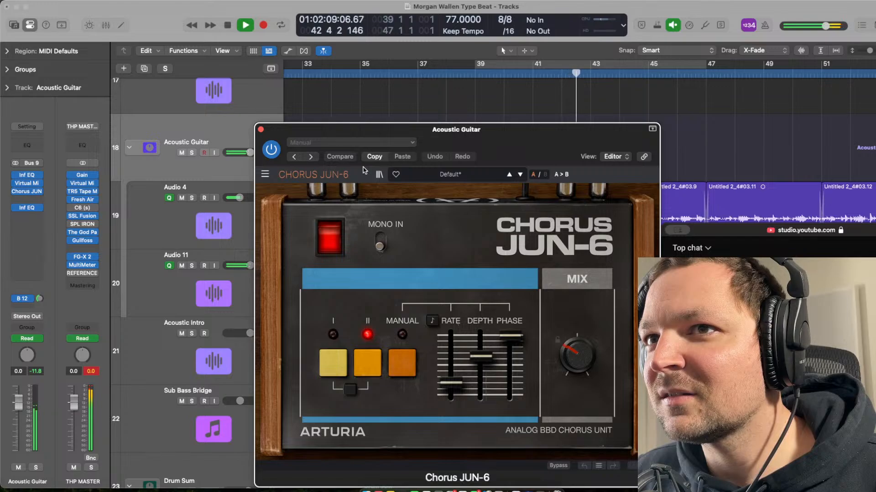
key("space")
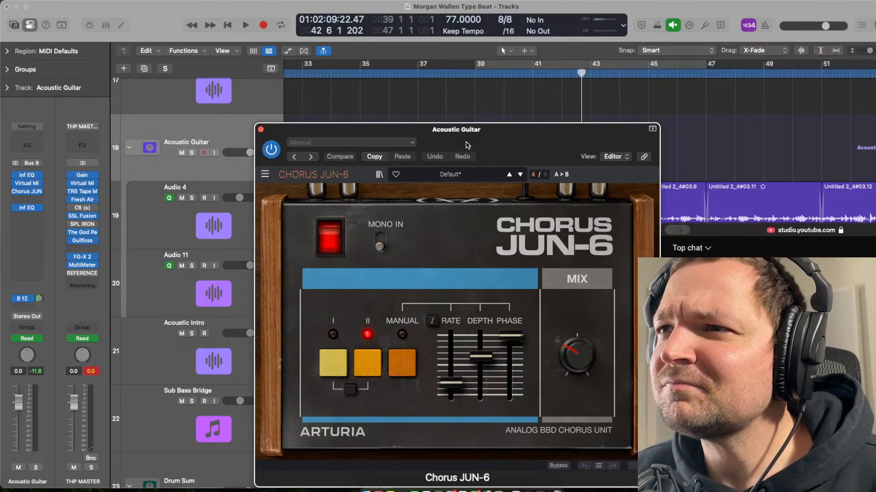
left_click_drag(467, 145, 541, 139)
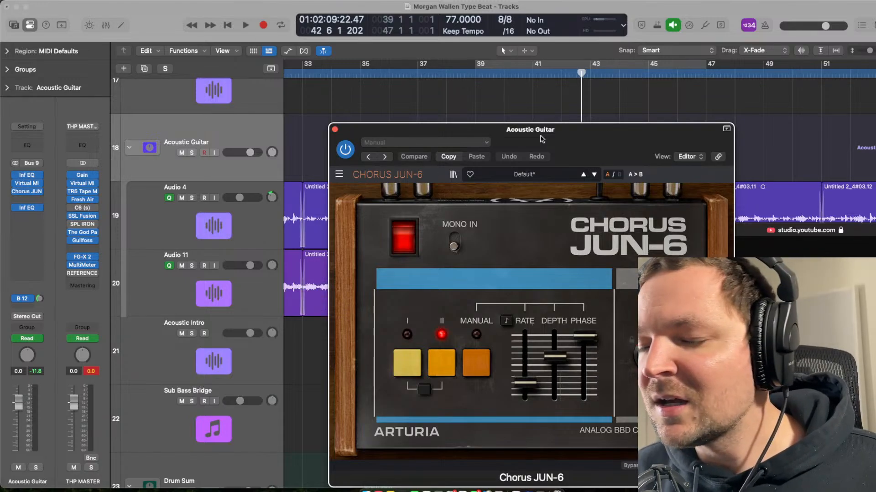
left_click(335, 129)
- Shift the live chat window slightly and look over the guitar and drum tracks around bars 39 to 57
key("super+Up")
scroll(562, 158, "right", 5)
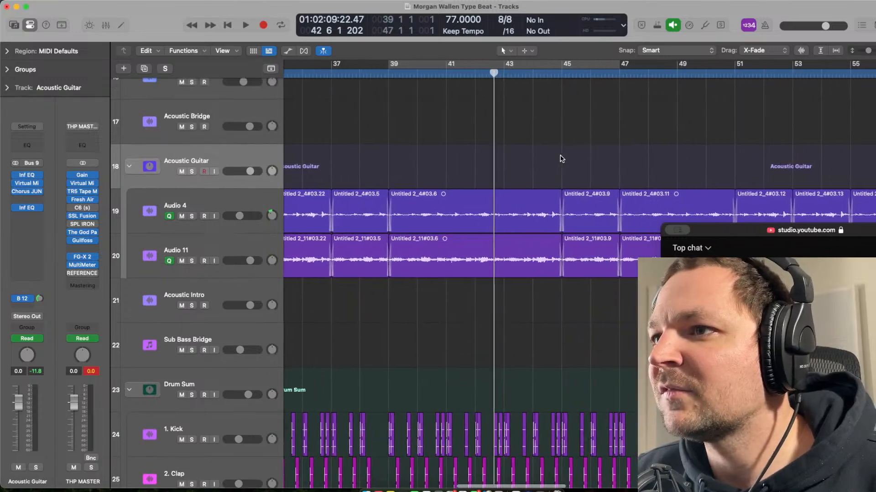
scroll(544, 182, "down", 2)
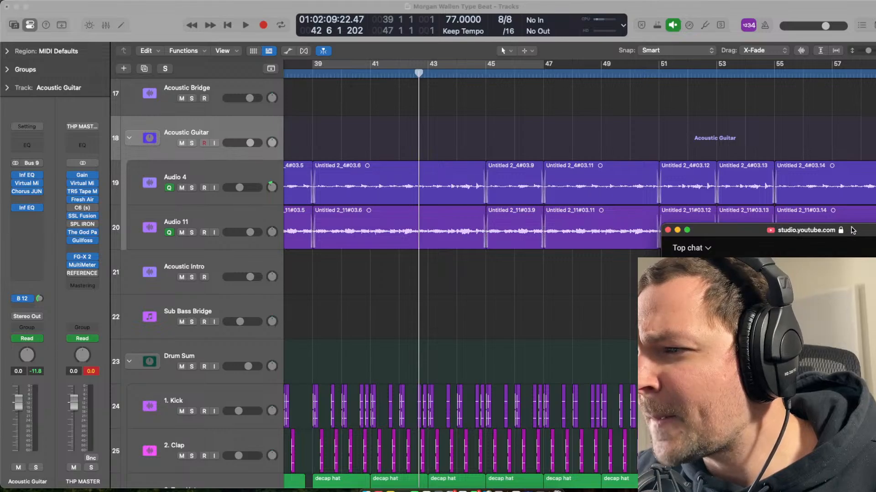
left_click_drag(852, 231, 827, 211)
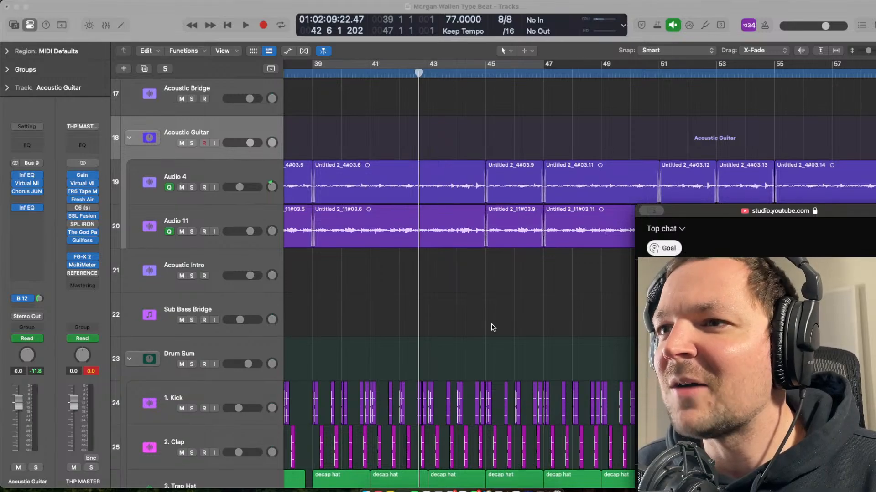
scroll(493, 327, "down", 10)
scroll(493, 326, "up", 15)
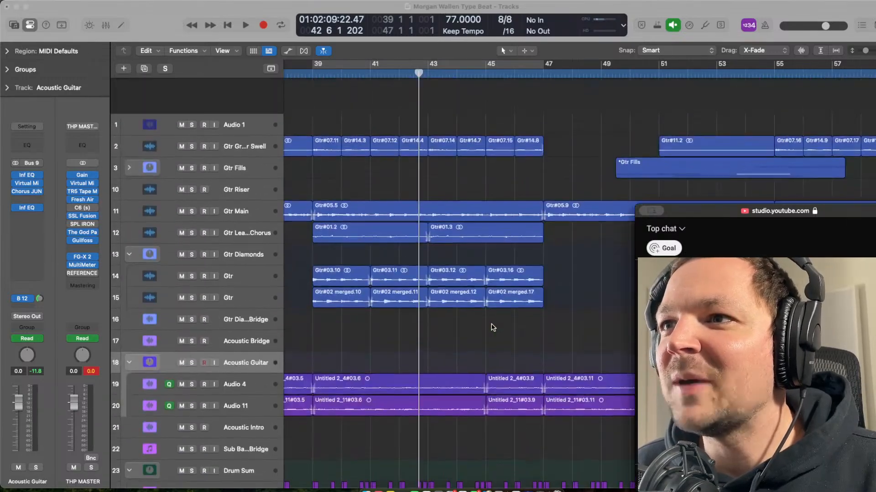
scroll(493, 327, "down", 6)
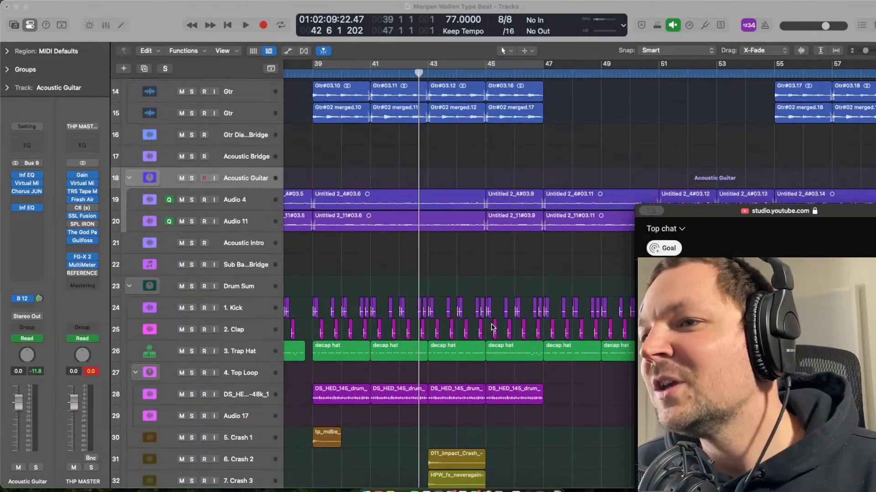
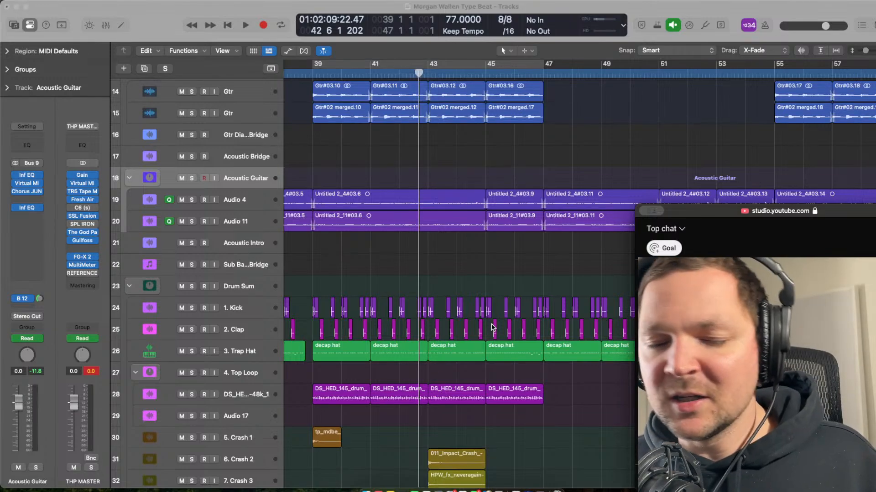
- Examine the arrangement at bars 39 to 47, covering the guitars, drums, top loop, crashes, foley, Granular Pad, 808 and risers
left_click(435, 259)
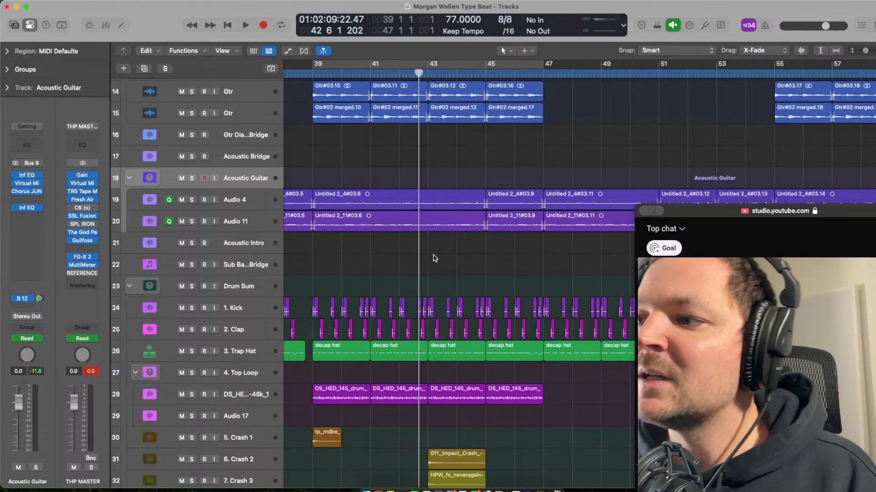
key("super+Down")
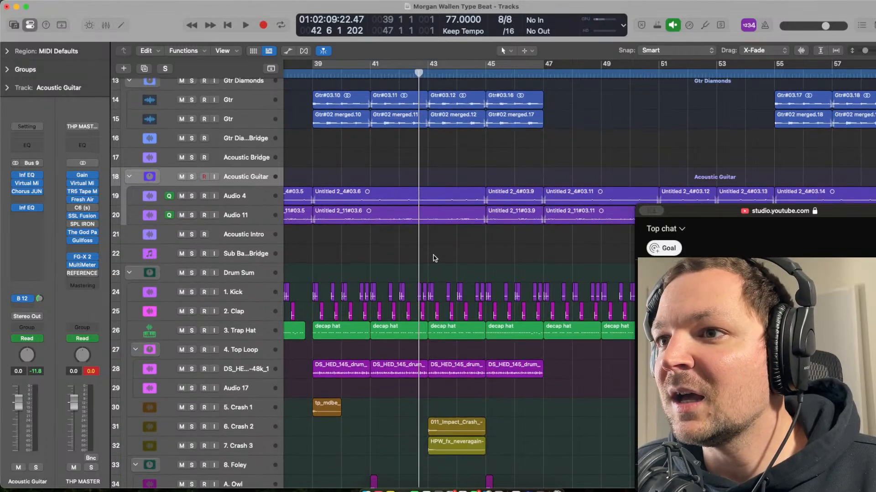
scroll(434, 258, "down", 5)
key("super+Left")
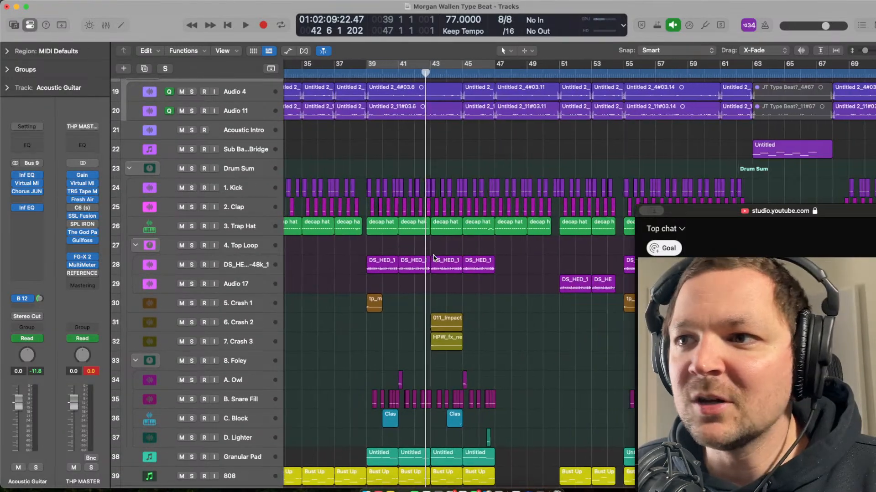
key("super+Down")
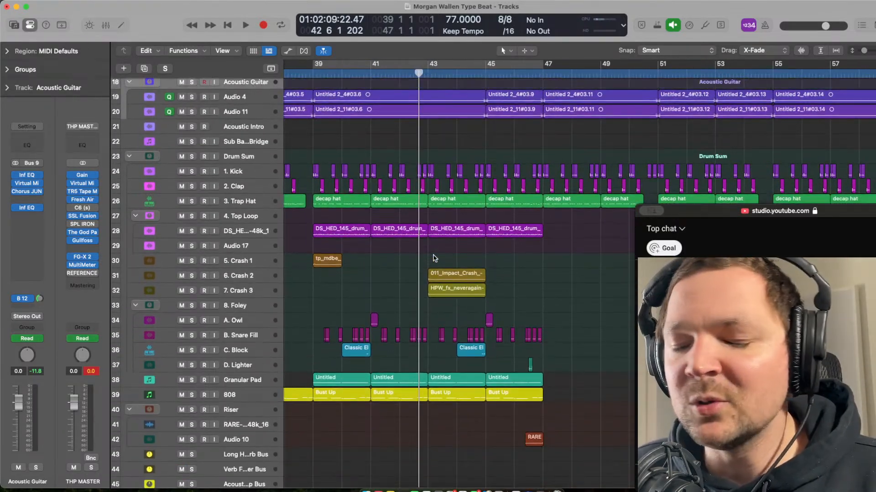
scroll(433, 258, "down", 3)
scroll(434, 259, "up", 10)
scroll(435, 260, "down", 6)
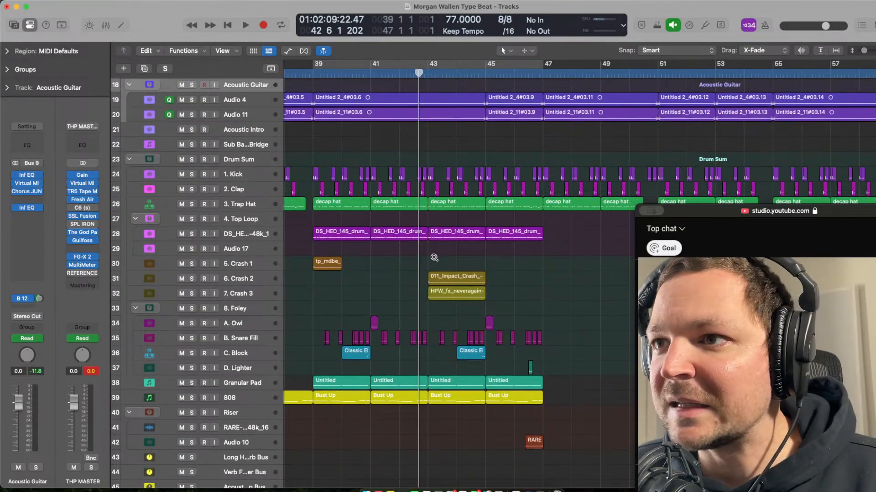
key("super+Down")
scroll(447, 356, "down", 2)
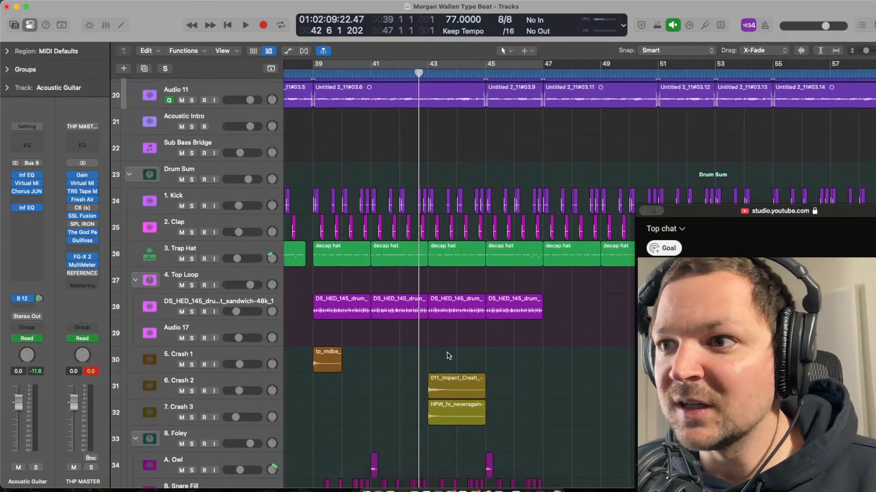
scroll(447, 355, "up", 8)
scroll(447, 356, "up", 2)
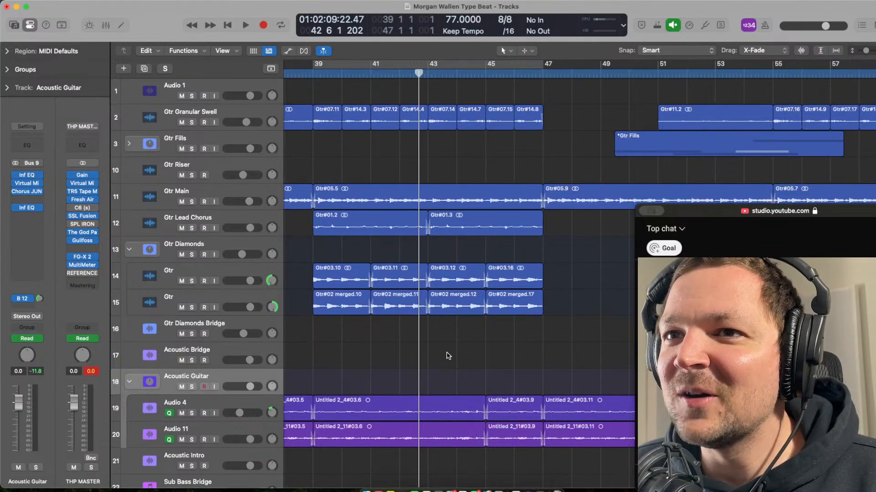
left_click(428, 144)
scroll(445, 263, "down", 3)
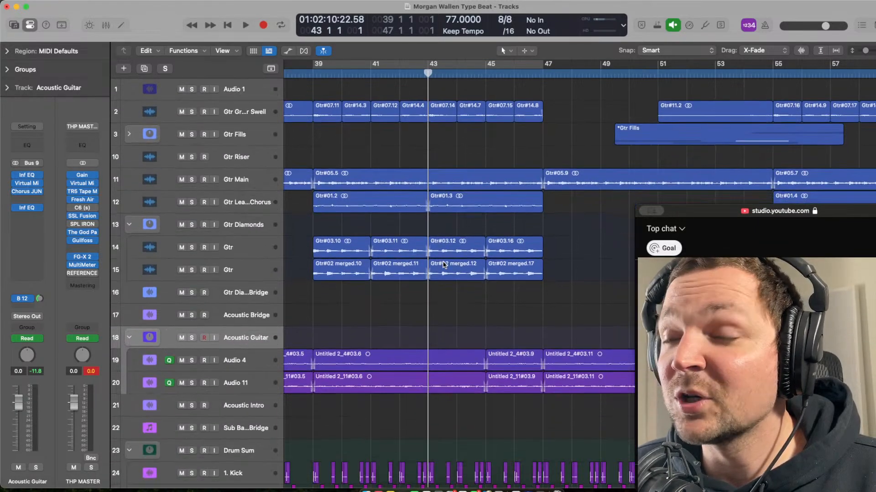
scroll(408, 301, "down", 10)
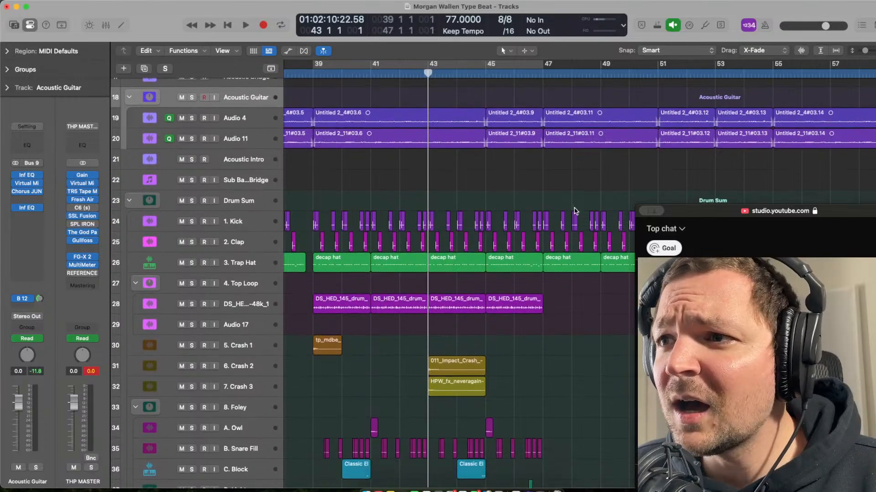
- Play a short passage of the full mix from bar 46, beat 4
scroll(512, 194, "down", 3)
left_click(524, 196)
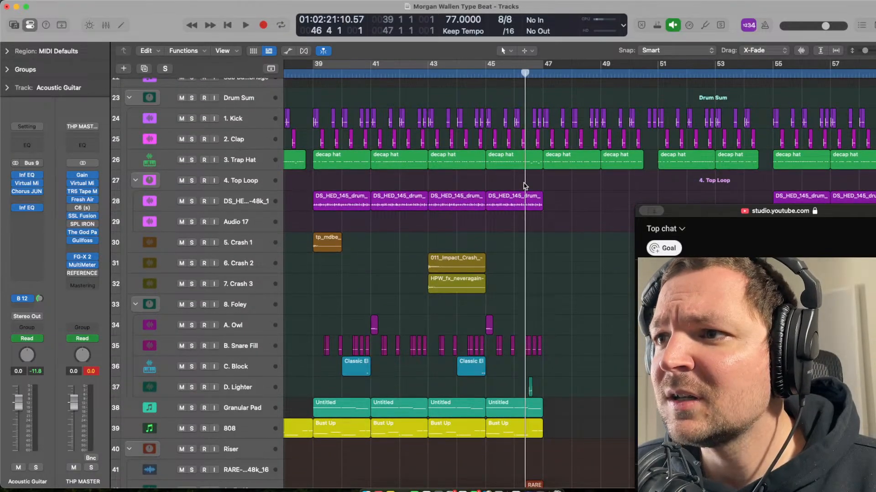
key("space")
key("space")
scroll(424, 374, "left", 3)
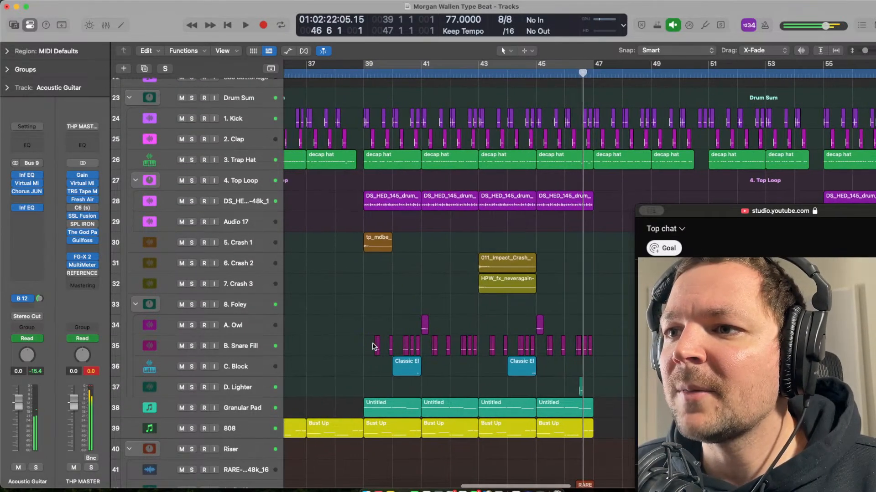
- Select the Granular Pad track and audition it soloed from bar 39, turning its solo off at the end
left_click(352, 326)
left_click(263, 409)
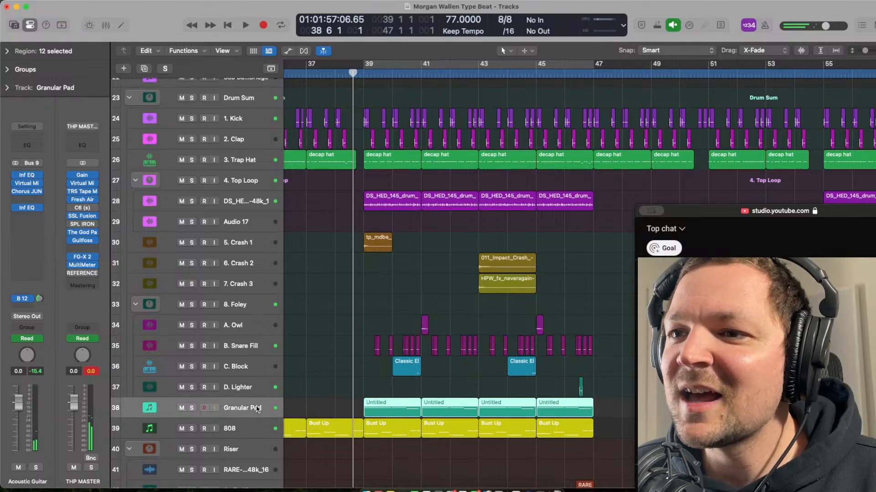
key("super+Down")
left_click(358, 370)
key("s")
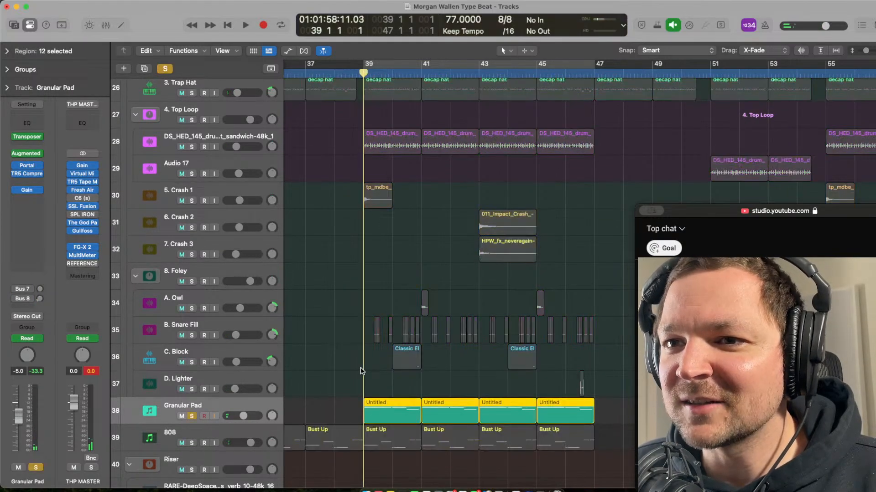
key("space")
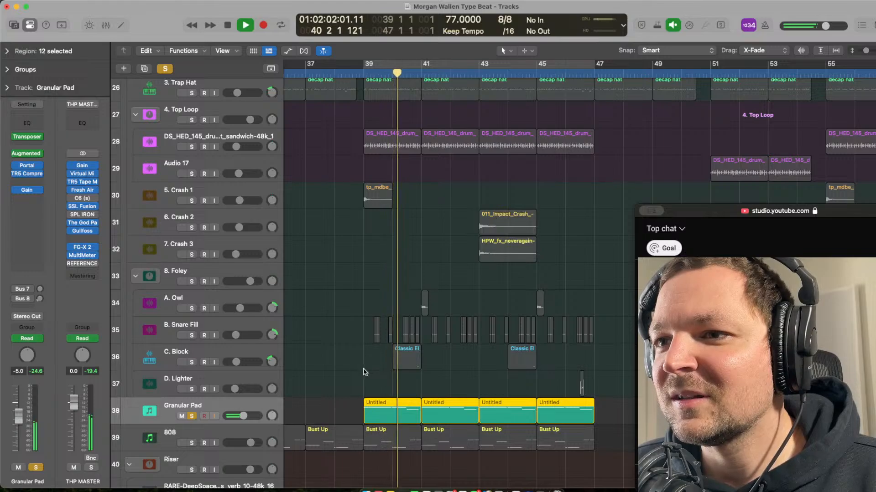
key("space")
key("s")
- Play the full mix from bar 39 to hear the Granular Pad together with the other tracks
left_click(362, 368)
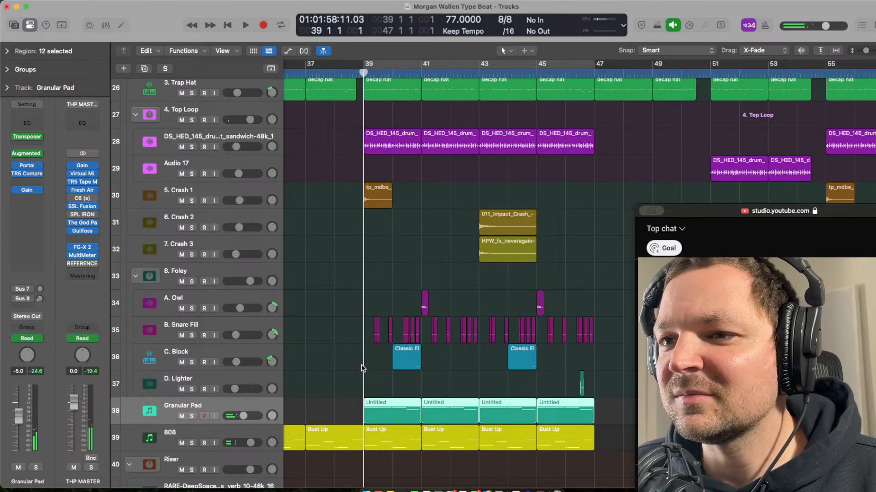
scroll(363, 368, "down", 5)
key("space")
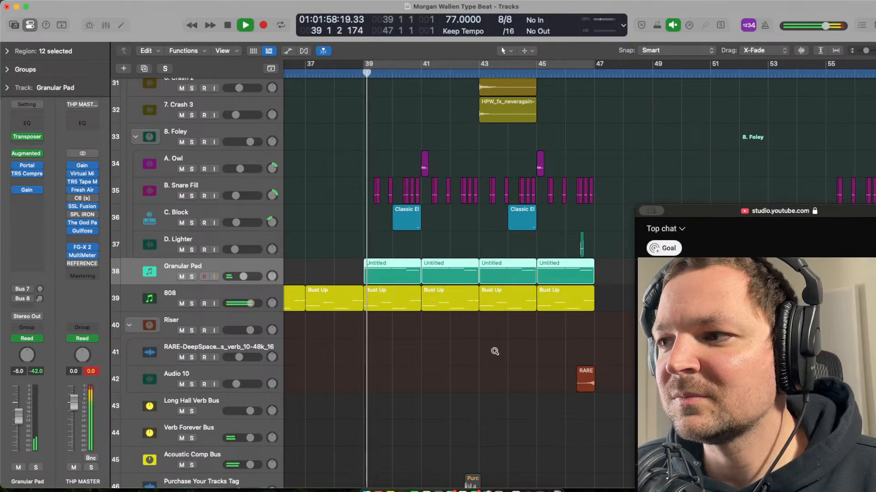
key("super+Up")
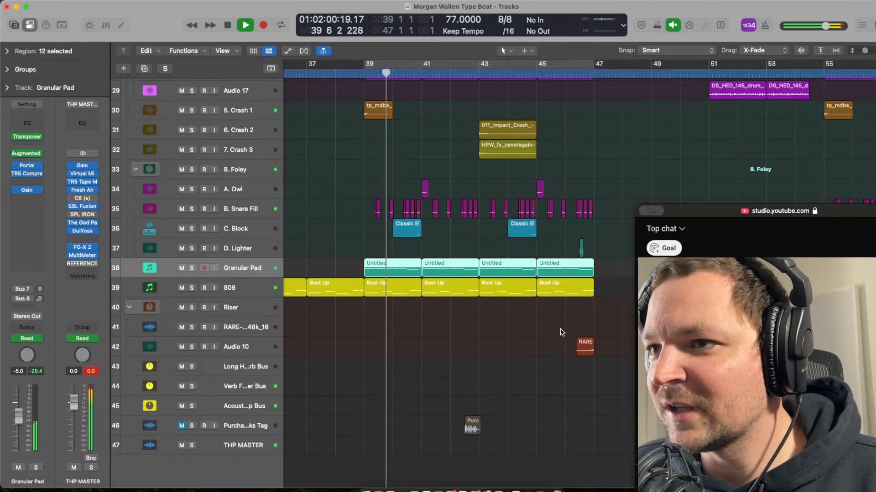
- Mute and unmute the Granular Pad during playback to compare the chorus mix with and without it
scroll(557, 333, "right", 3)
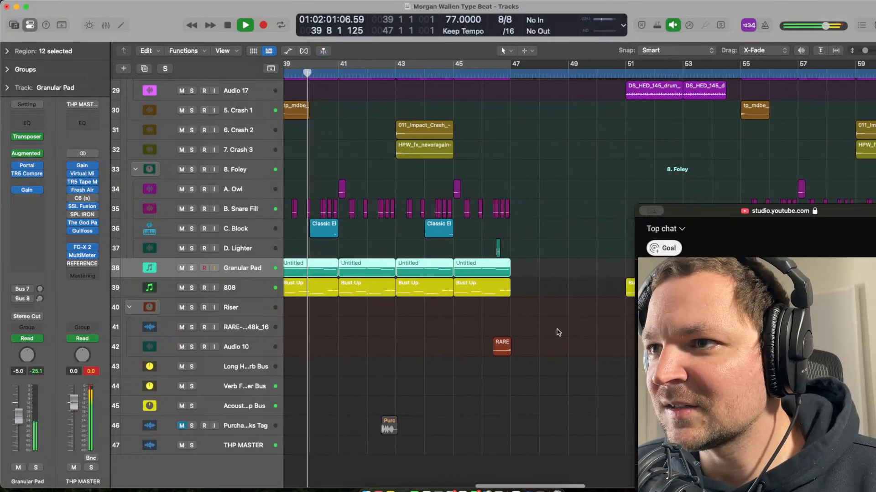
left_click(181, 268)
left_click(181, 269)
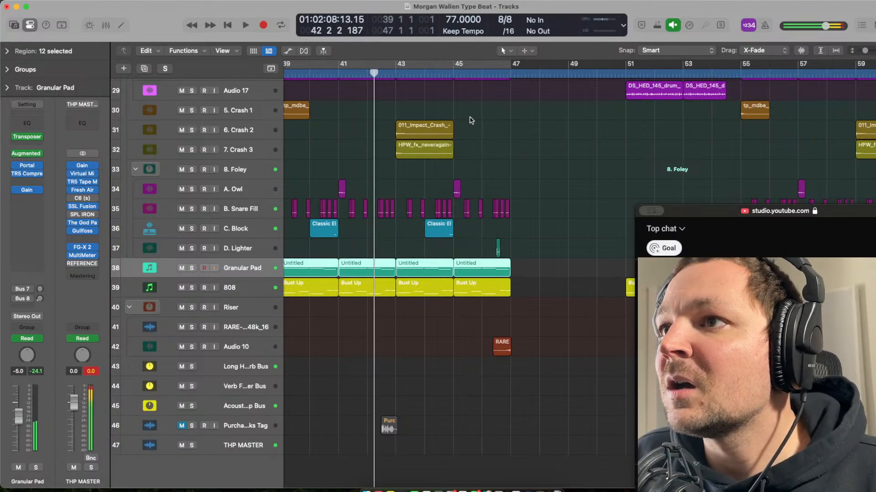
- Play the full mix from bar 46 into bar 49, looking over the guitar, drum, top loop and crash tracks
scroll(546, 265, "up", 5)
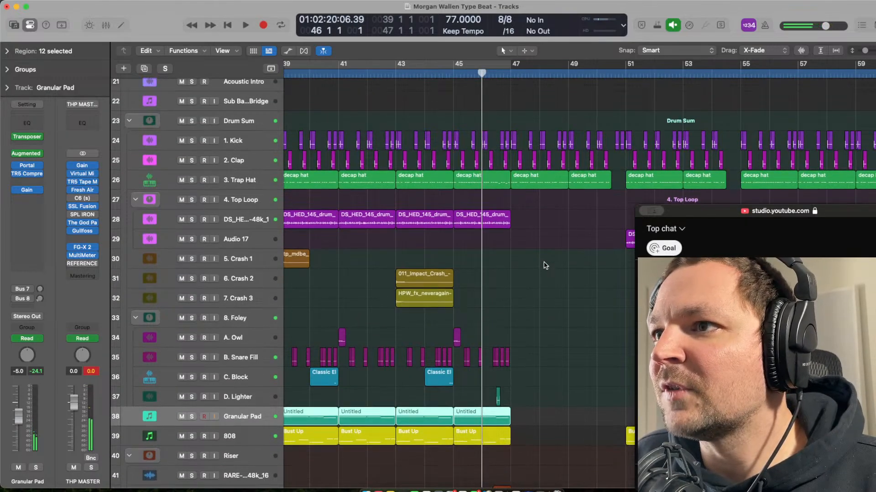
key("space")
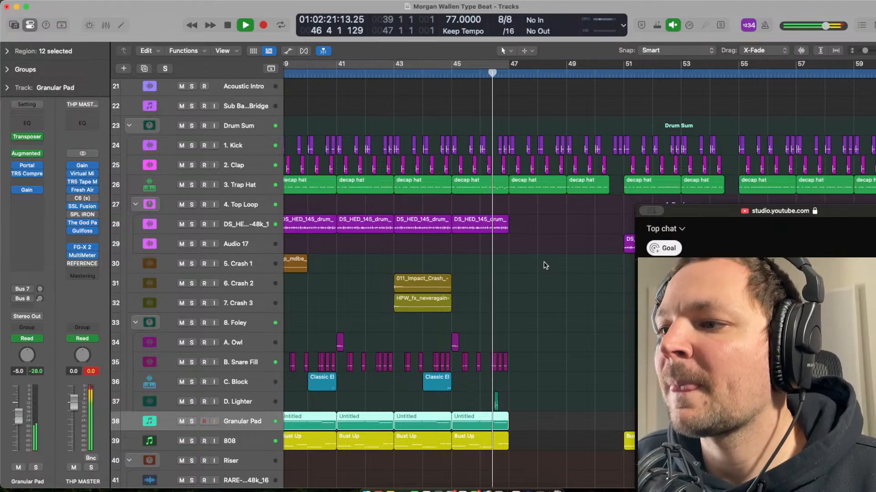
scroll(556, 301, "up", 10)
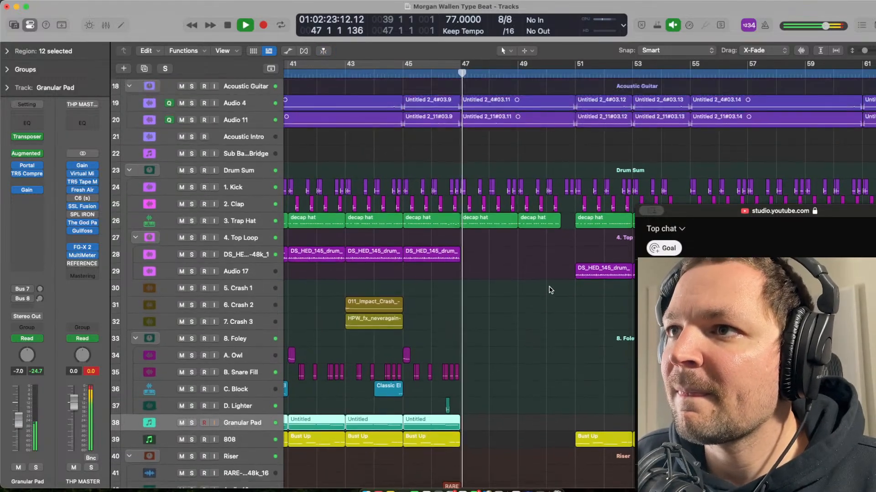
scroll(550, 290, "up", 5)
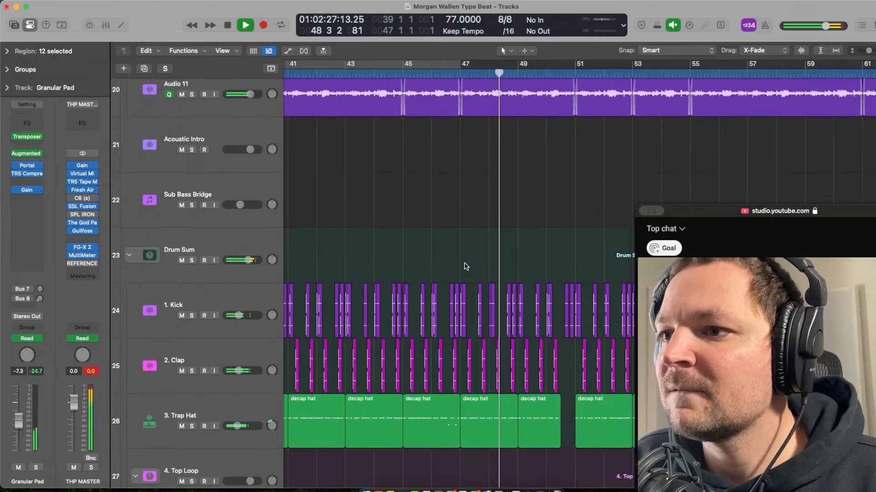
scroll(465, 265, "down", 5)
scroll(465, 267, "down", 4)
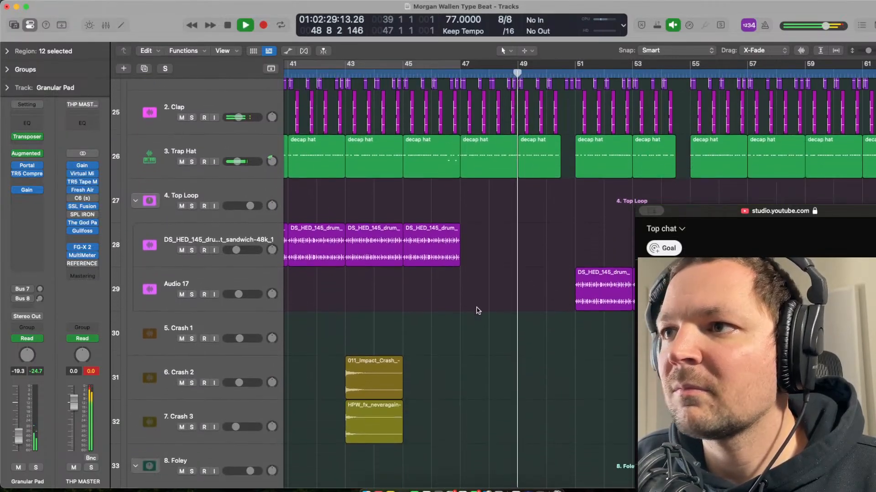
left_click(458, 241)
left_click(486, 293)
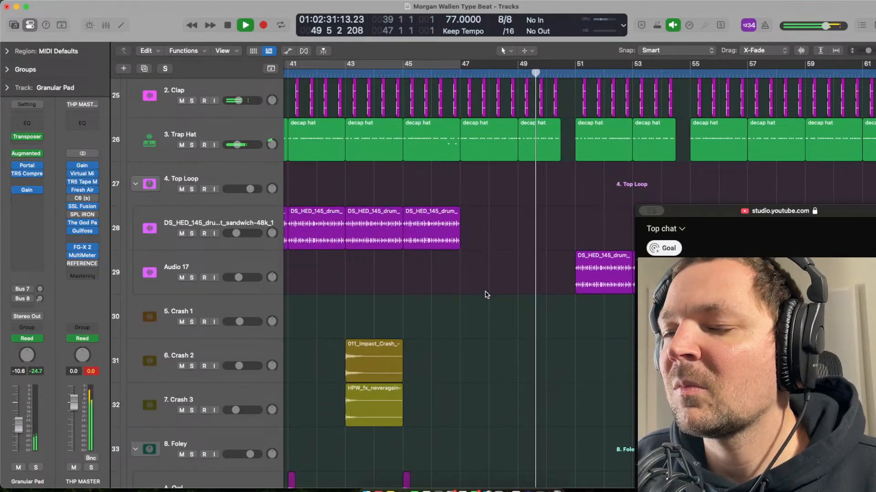
key("space")
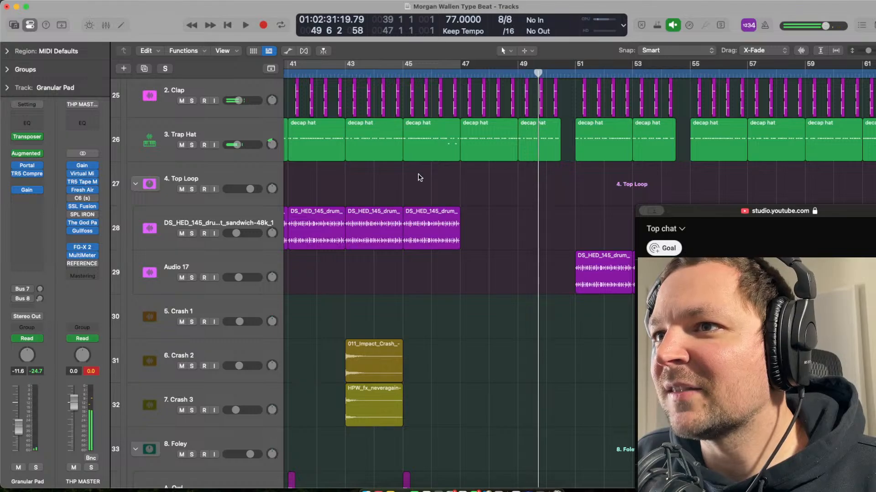
- Audition the Granular Pad soloed from bar 45, beat 3, through its tail past bar 47, turning its solo off at the end
left_click(410, 180)
scroll(530, 414, "down", 10)
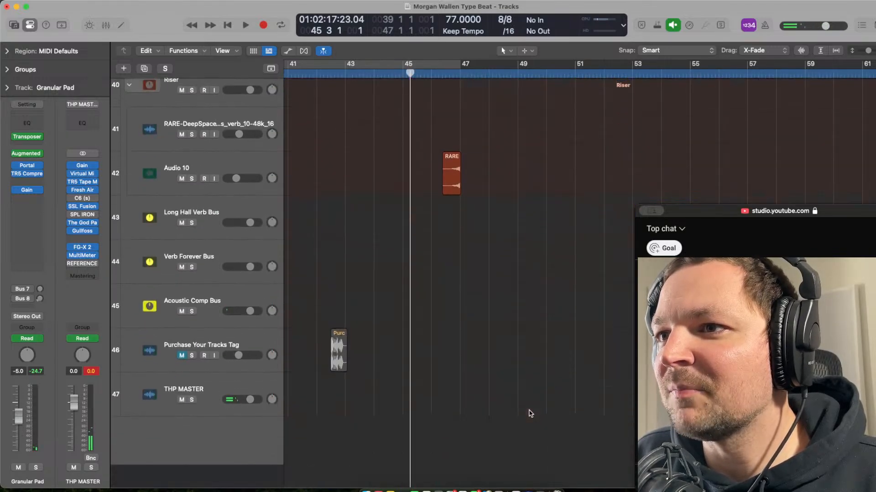
scroll(531, 413, "up", 5)
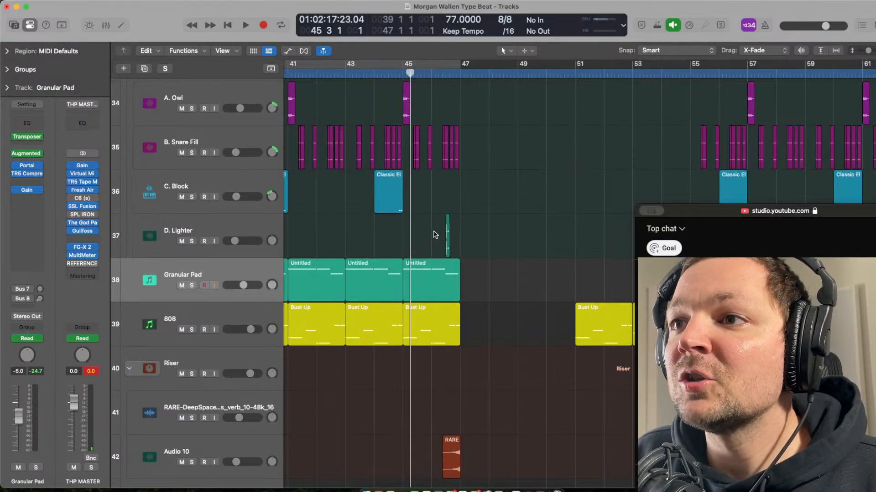
key("s")
key("space")
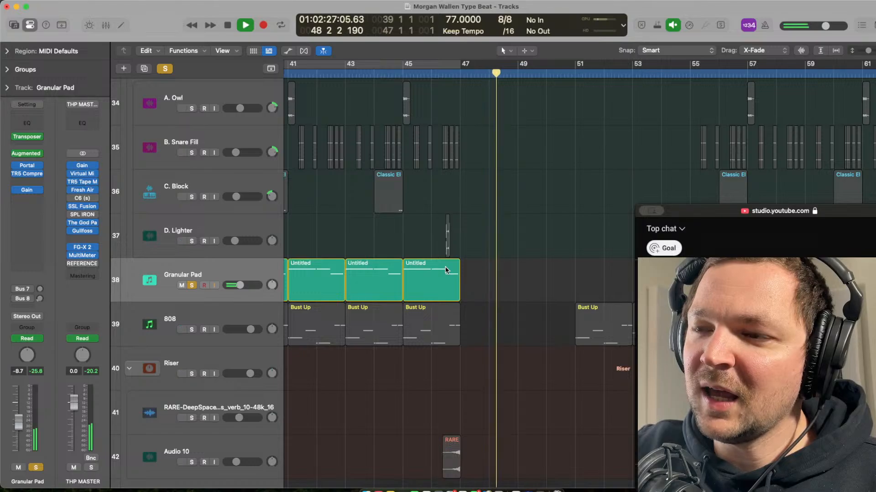
key("space")
key("s")
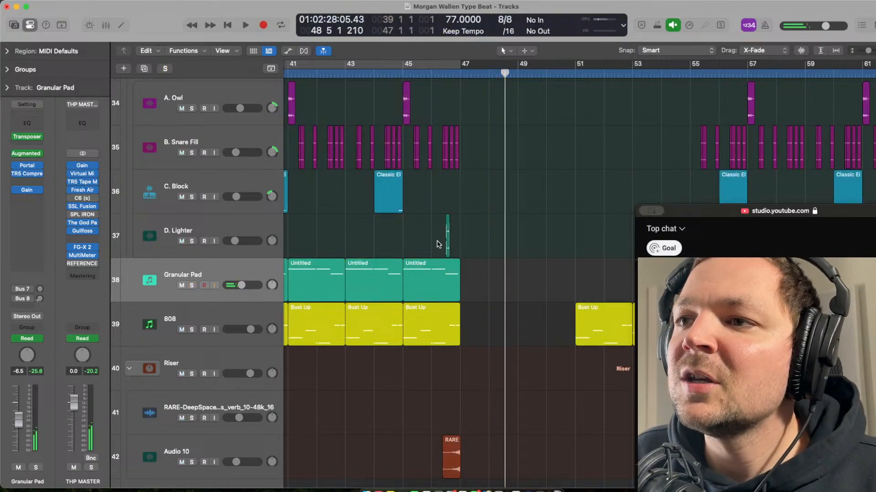
- Show the track automation to inspect the Granular Pad's volume curve from bar 47 to 51, and hide it again
left_click(412, 230)
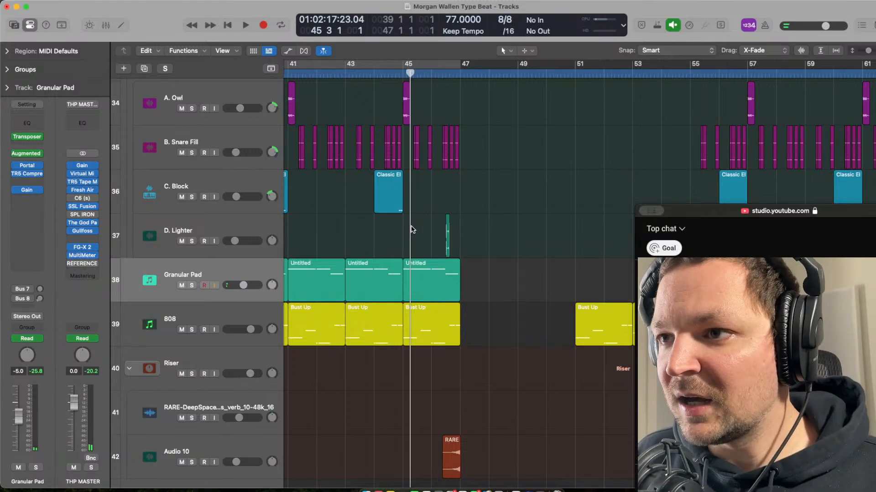
key("a")
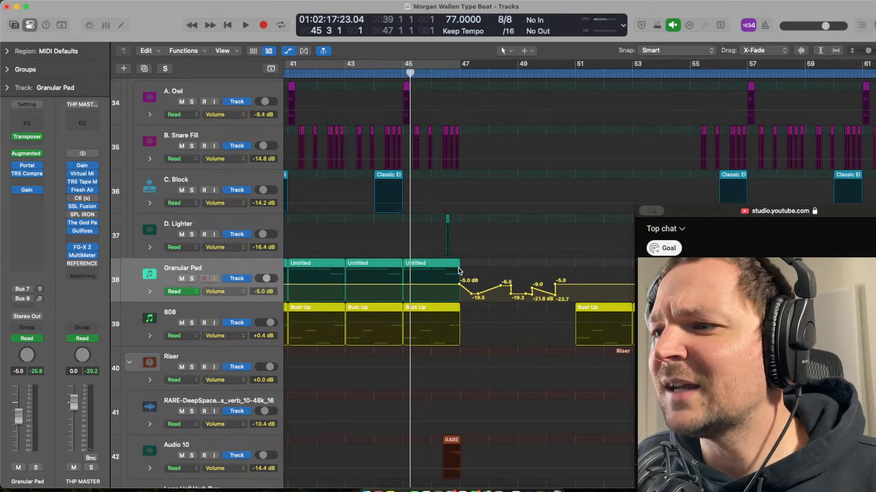
key("a")
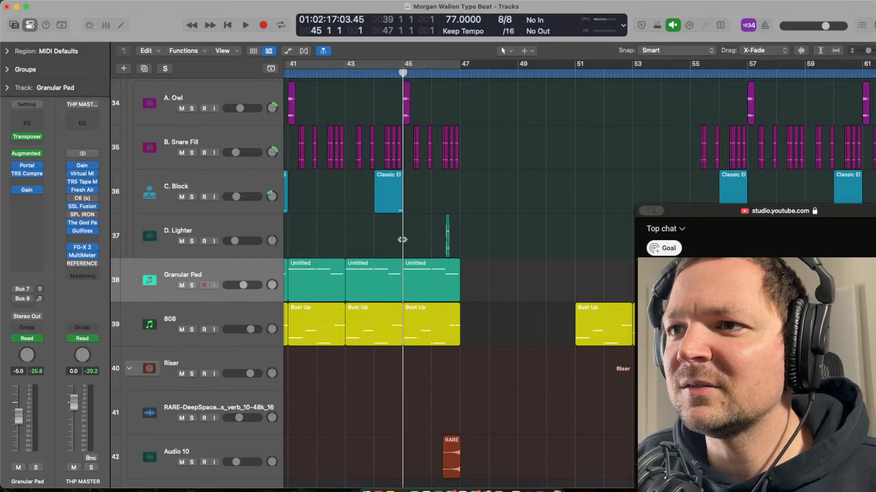
- Play the Granular Pad soloed from bar 45, bring the full mix back during playback, and briefly recheck its volume automation
key("s")
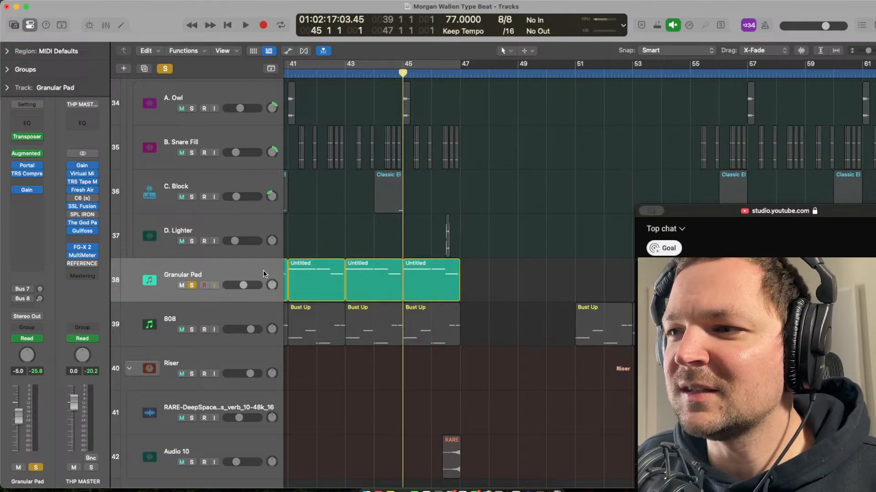
key("space")
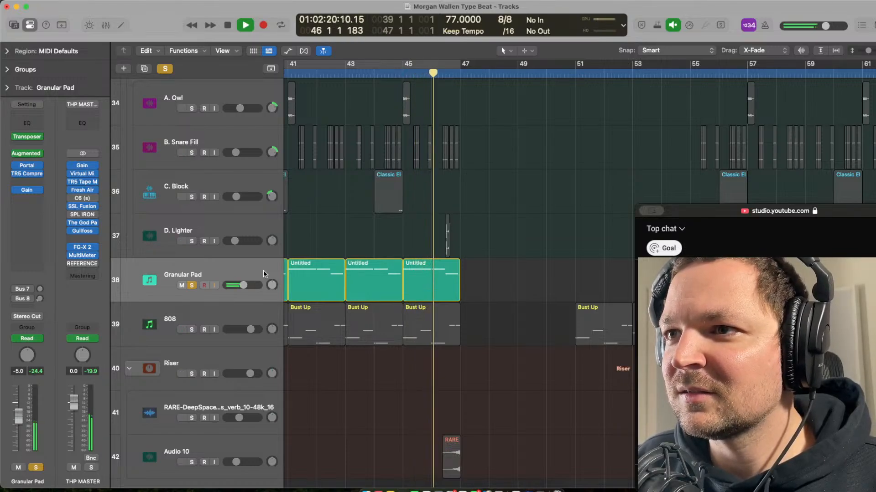
key("s")
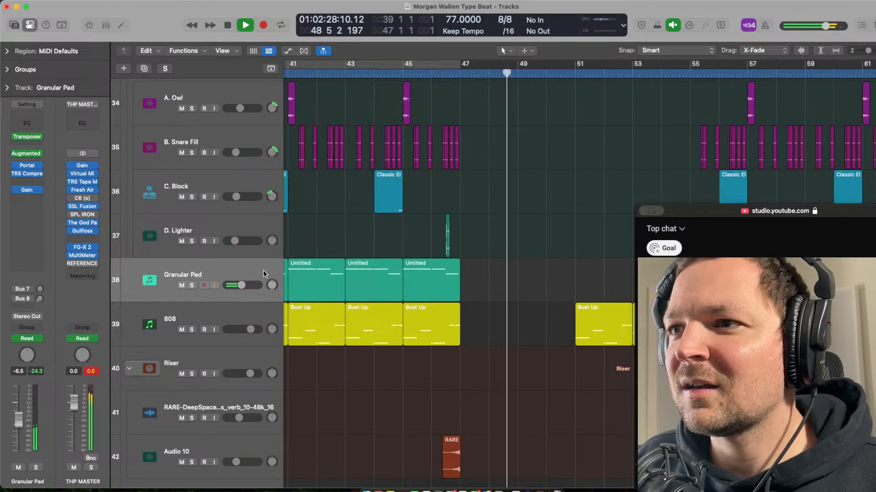
key("space")
key("a")
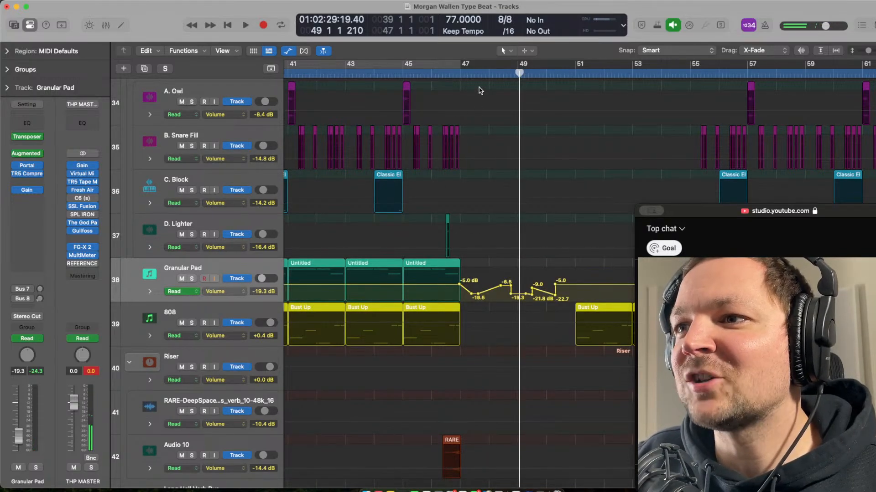
key("a")
- Audition the Granular Pad soloed from bar 45 while following its volume automation, turning solo and the automation view off at the end
left_click_drag(453, 73, 438, 74)
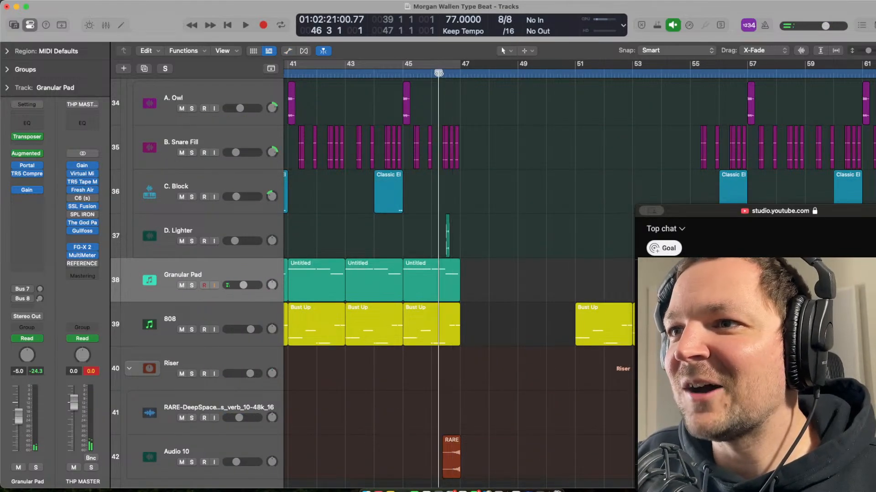
key("space")
key("s")
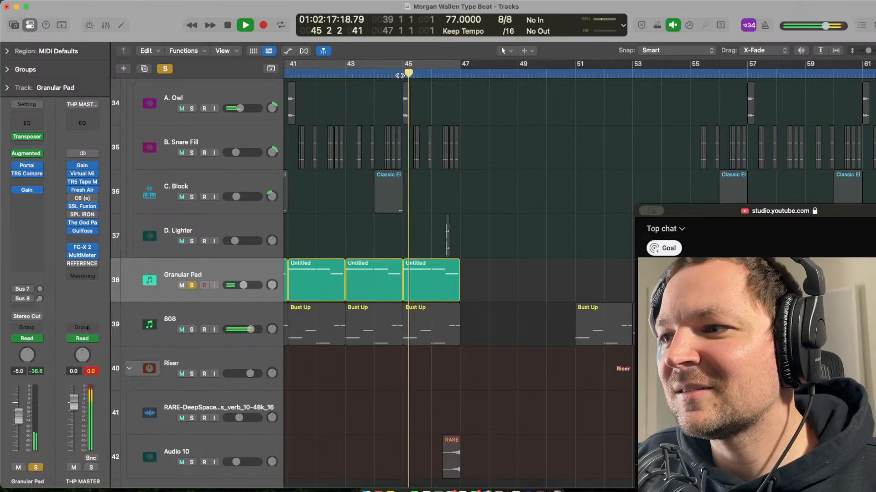
key("a")
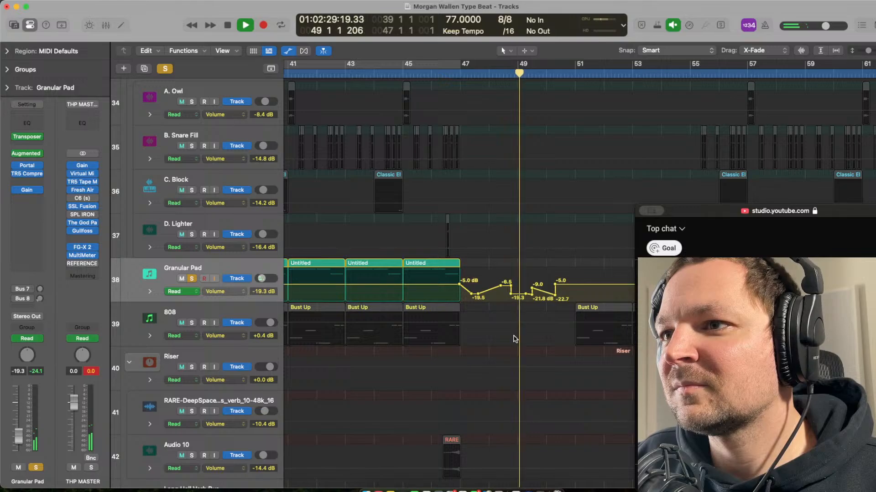
key("space")
key("a")
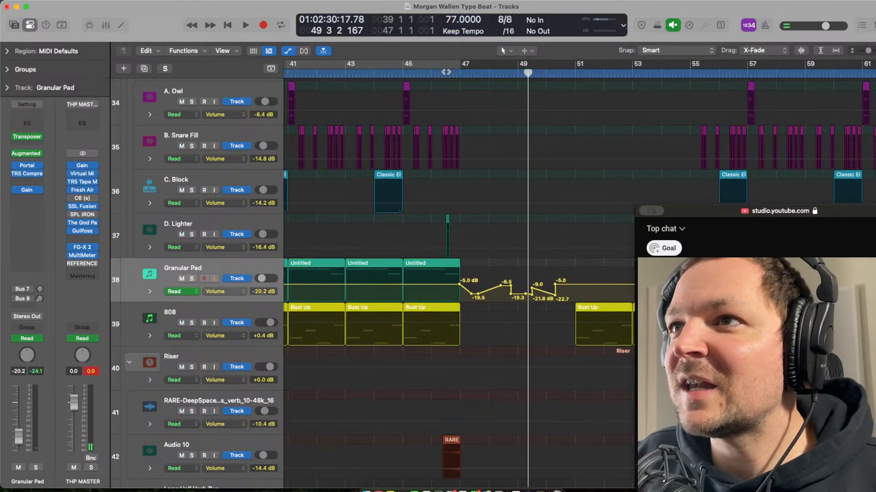
- Play the full mix from bar 45, beat 8, looking over the drum, crash, foley, Granular Pad and riser tracks around bar 47
left_click(427, 73)
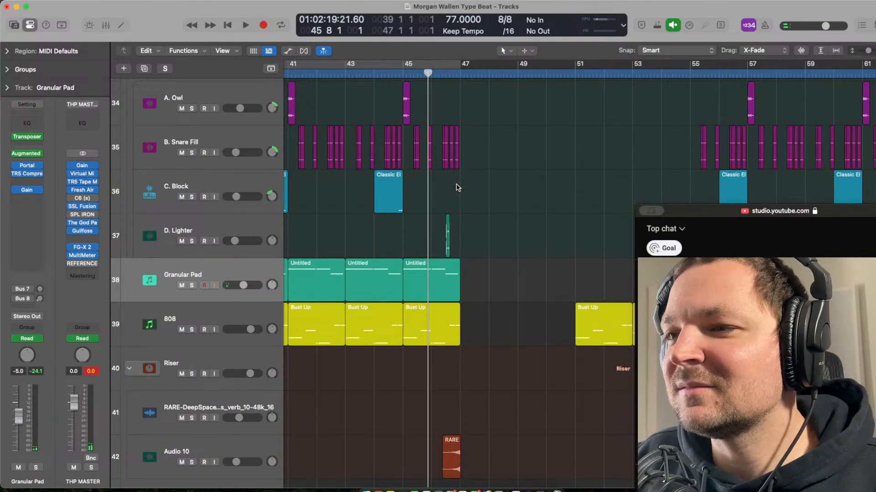
scroll(469, 265, "down", 5)
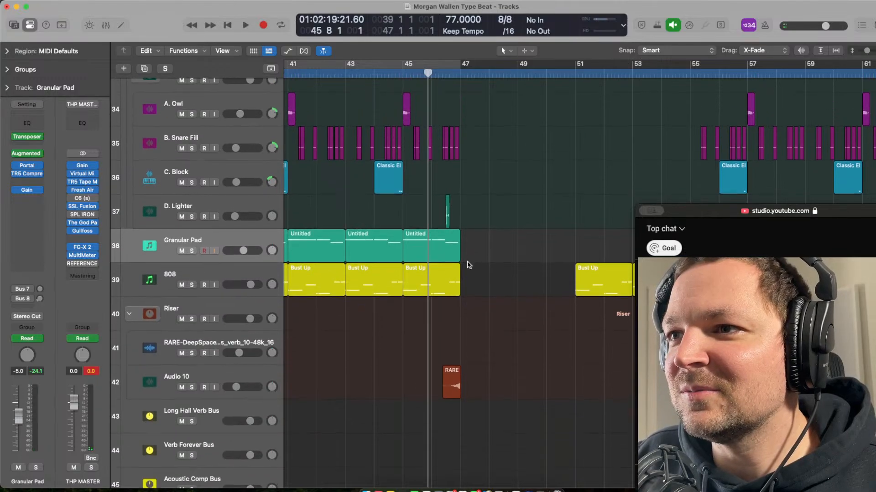
key("space")
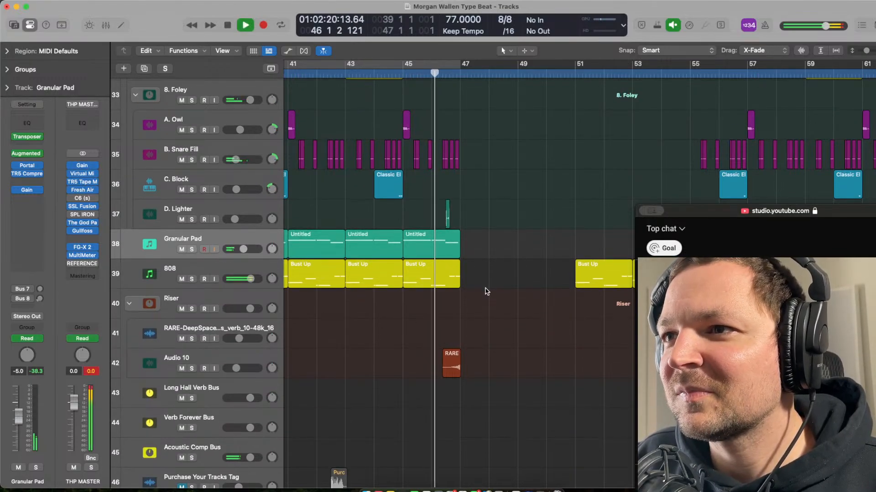
scroll(486, 292, "up", 3)
scroll(486, 292, "up", 5)
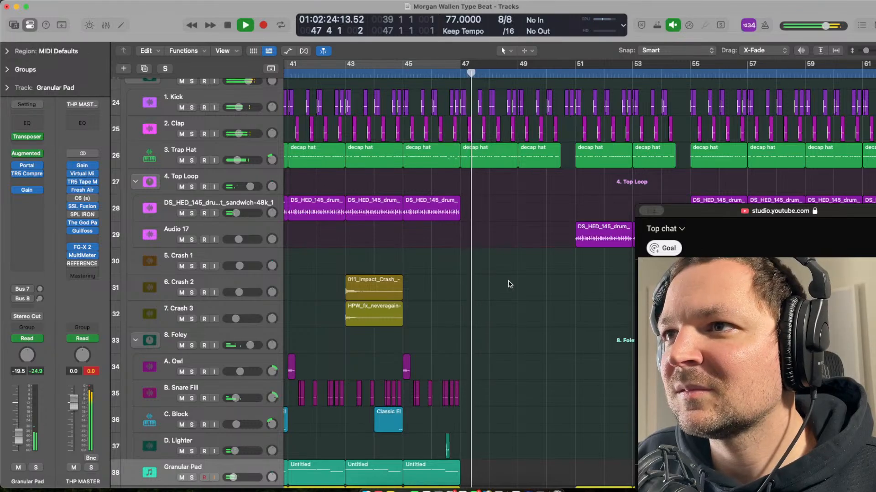
scroll(510, 284, "up", 8)
scroll(510, 284, "down", 8)
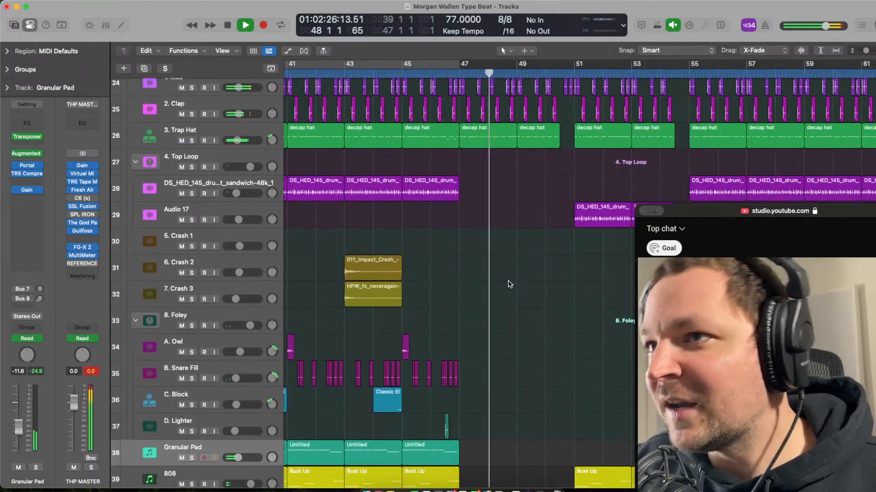
scroll(510, 285, "down", 8)
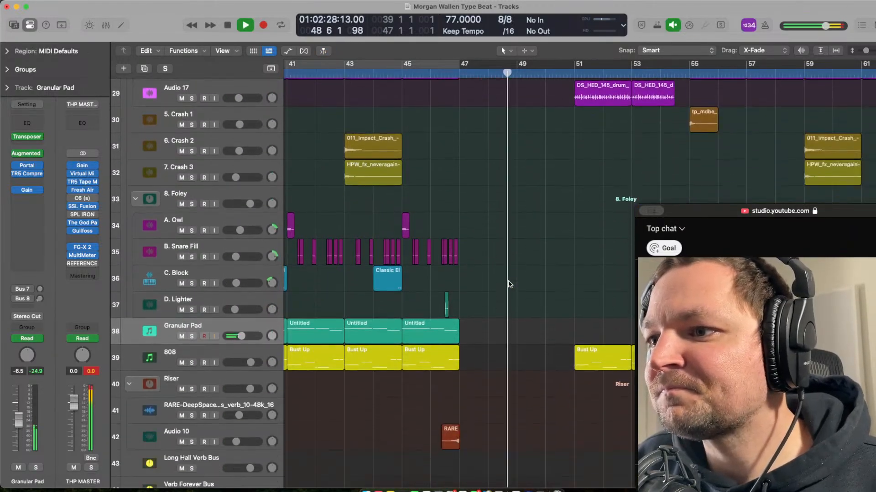
- Examine the tracks around bars 47 to 55 during playback, from the foley up to the guitars, and select the Gtr Fills track
scroll(510, 284, "up", 9)
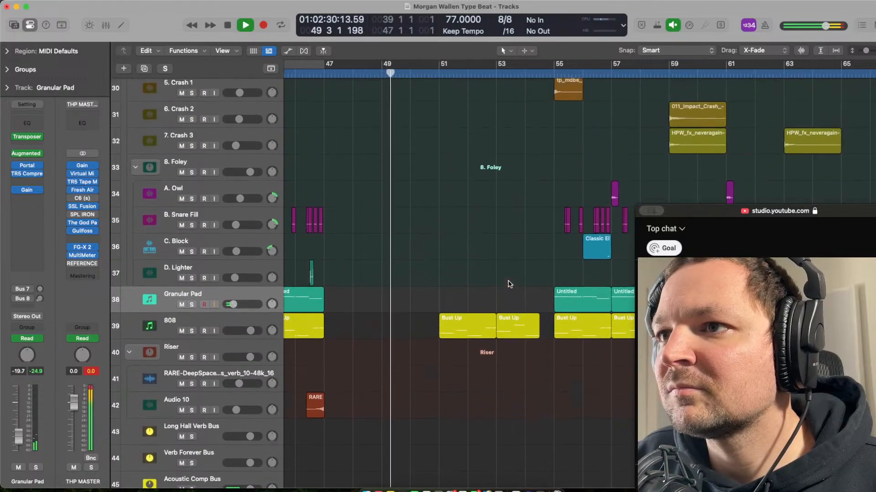
scroll(510, 284, "down", 3)
scroll(509, 284, "up", 6)
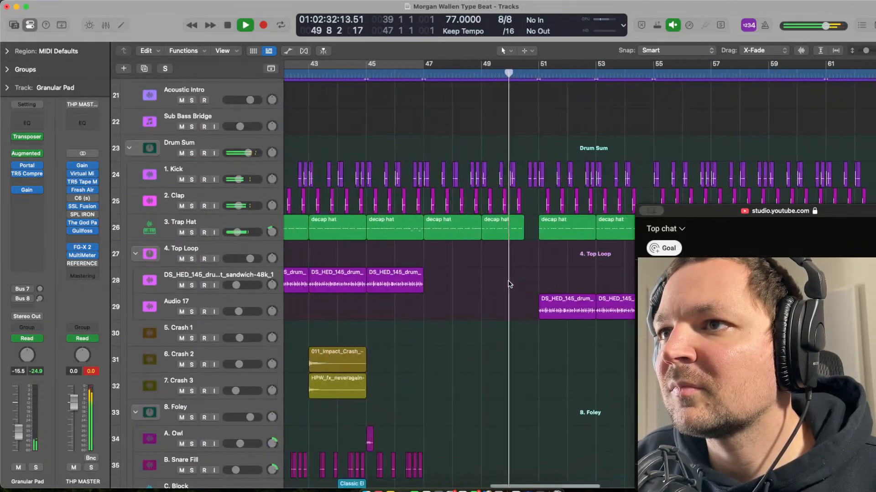
scroll(510, 284, "up", 4)
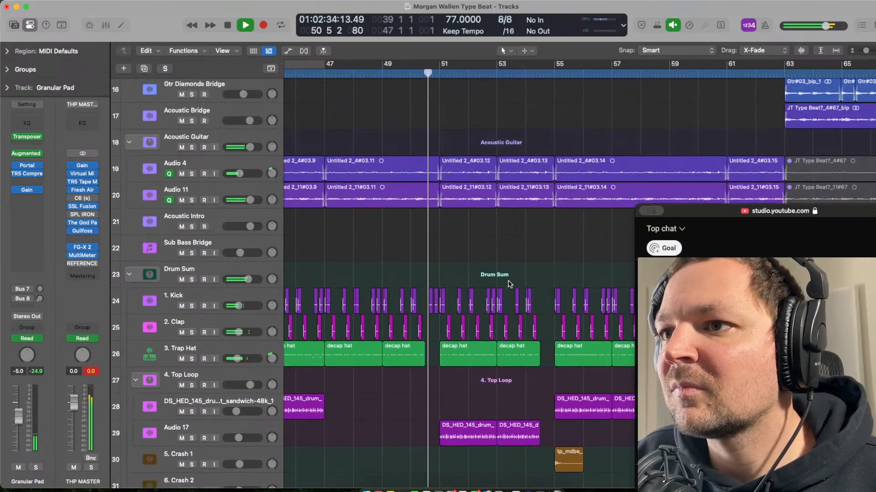
scroll(509, 285, "up", 15)
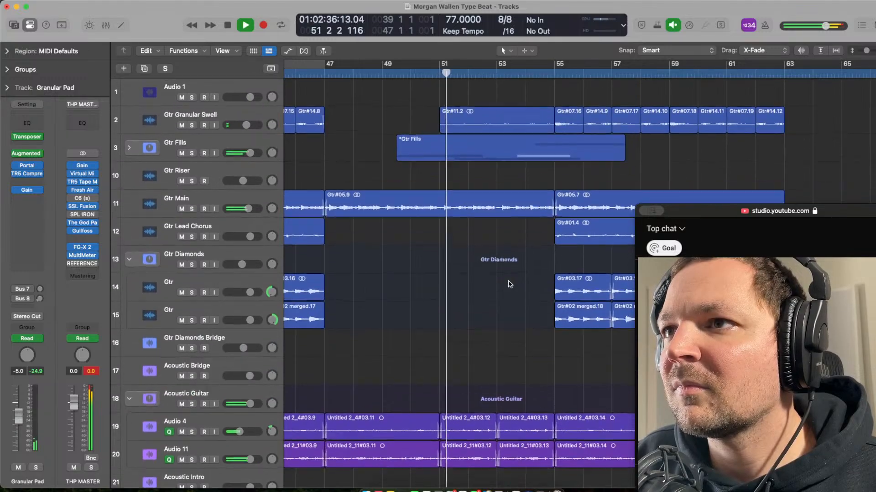
left_click(224, 192)
left_click(196, 220)
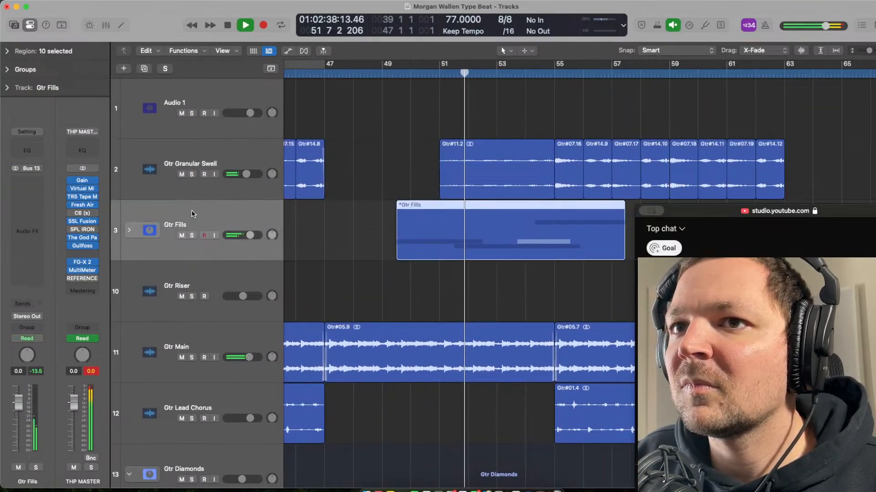
- Expand the Gtr Fills stack and listen to its Gtr and Gtr#16_bip_1_bip tracks between bars 50 and 54
left_click(129, 230)
scroll(486, 287, "down", 5)
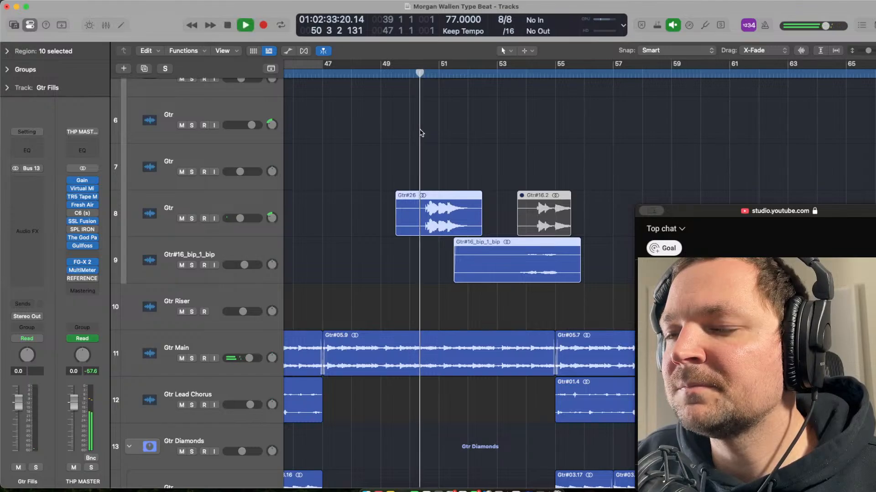
left_click(254, 204)
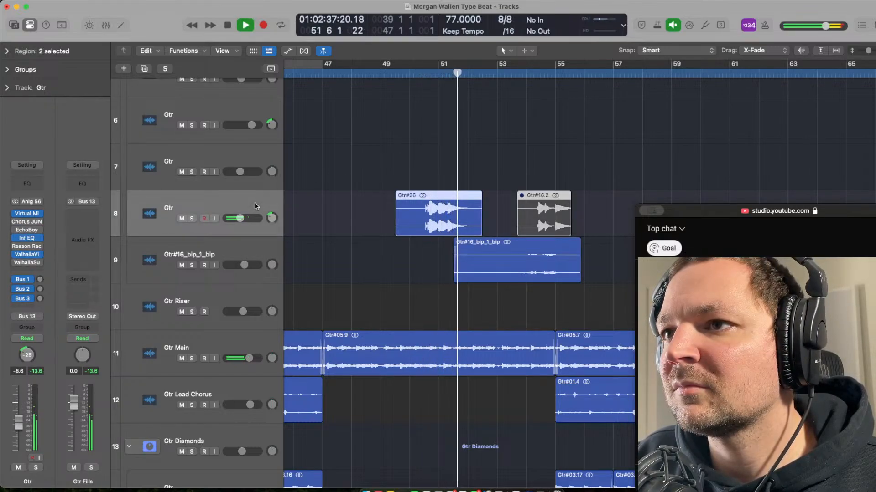
left_click(256, 248)
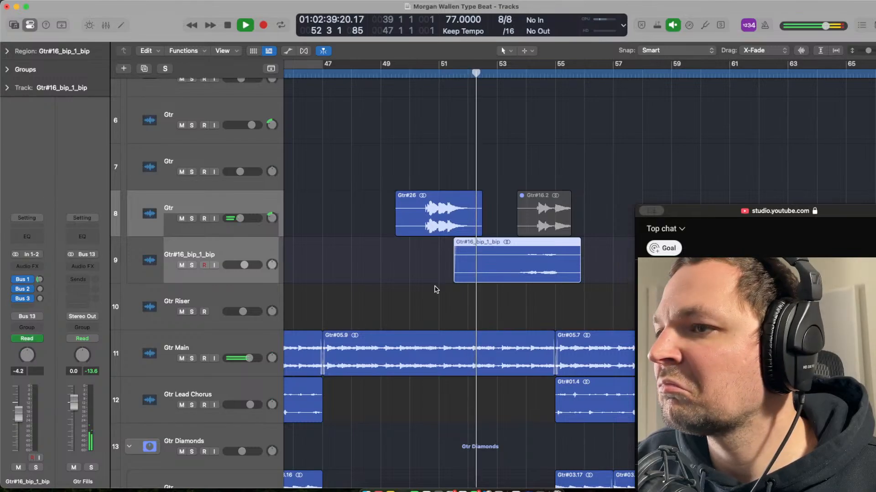
key("super+Down")
left_click(505, 139)
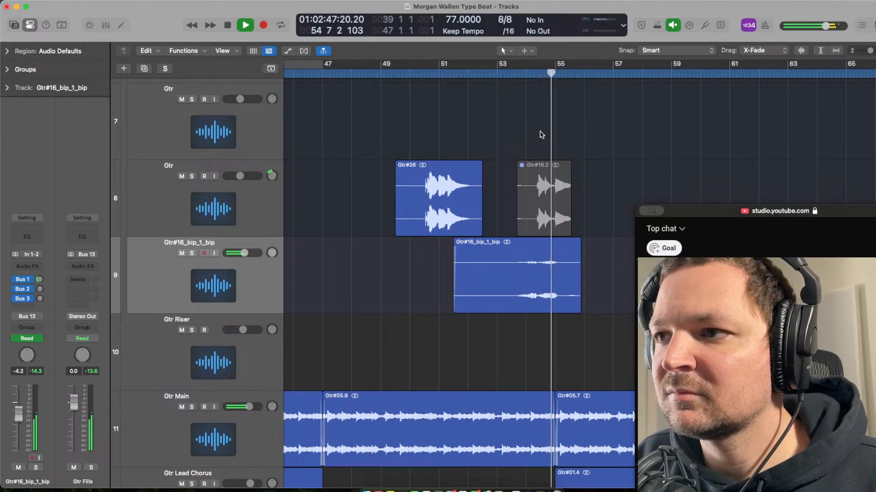
- Mute the Gtr#16_bip_1_bip track, unmute the Gtr#16.2 region above it, and play that original fill around bar 54
key("space")
left_click(182, 253)
key("super+Down")
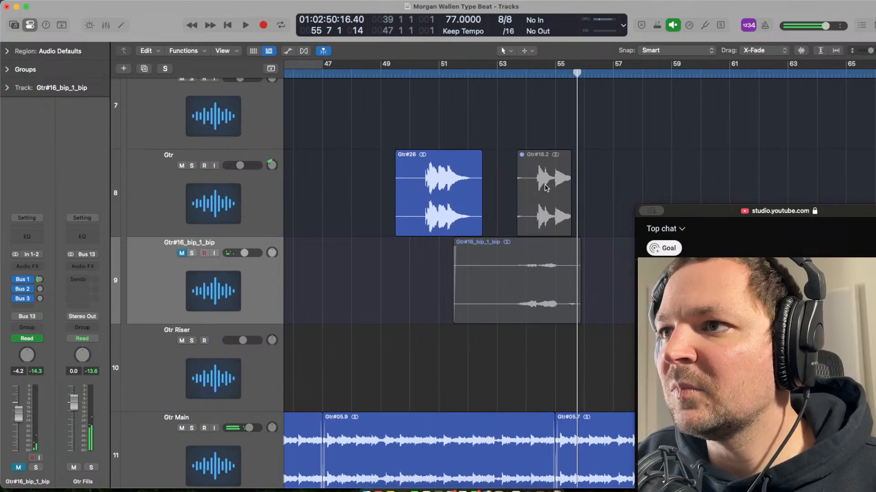
left_click(546, 188)
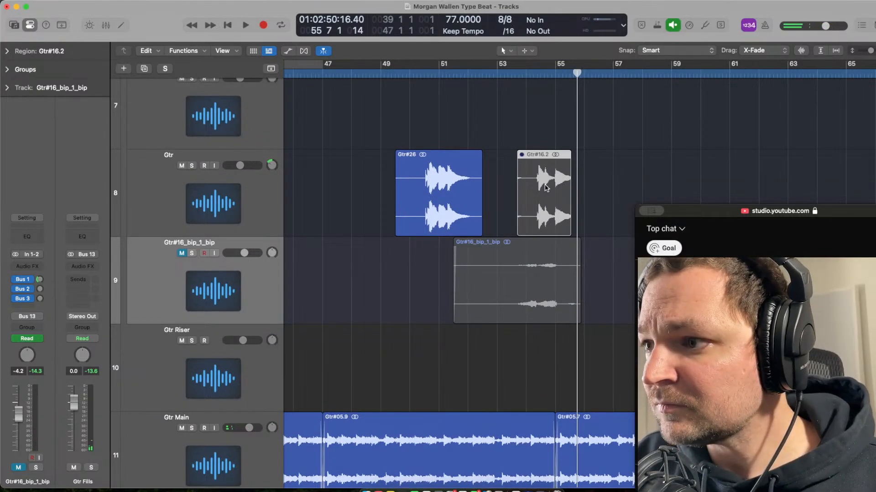
key("m")
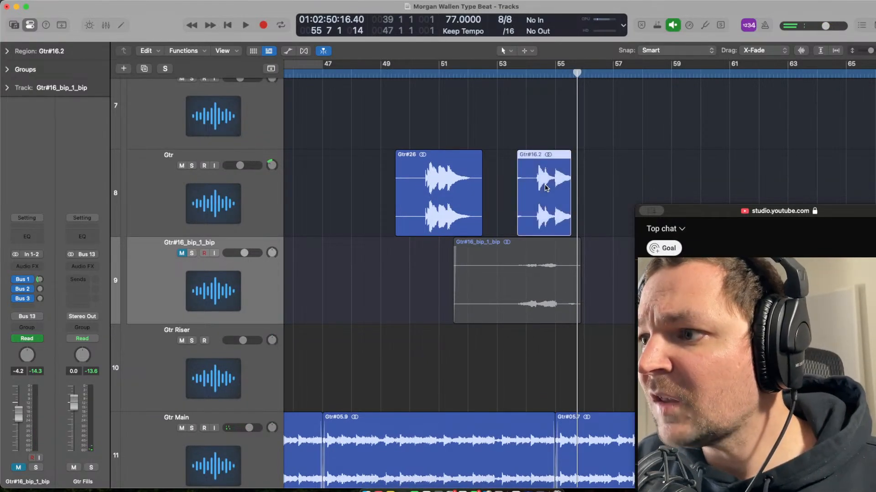
left_click(510, 112)
key("space")
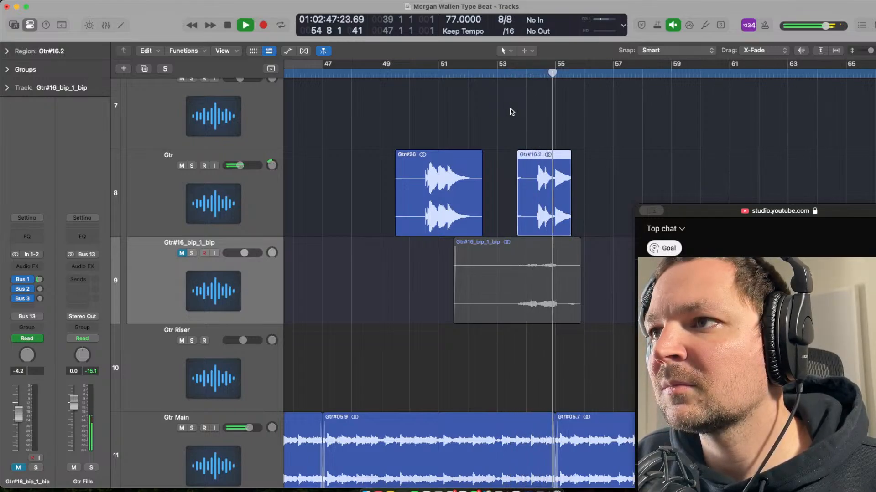
- Solo the Gtr#16_bip_1_bip track around bar 54 for comparison, turning solo off and stopping playback at the end
left_click(529, 114)
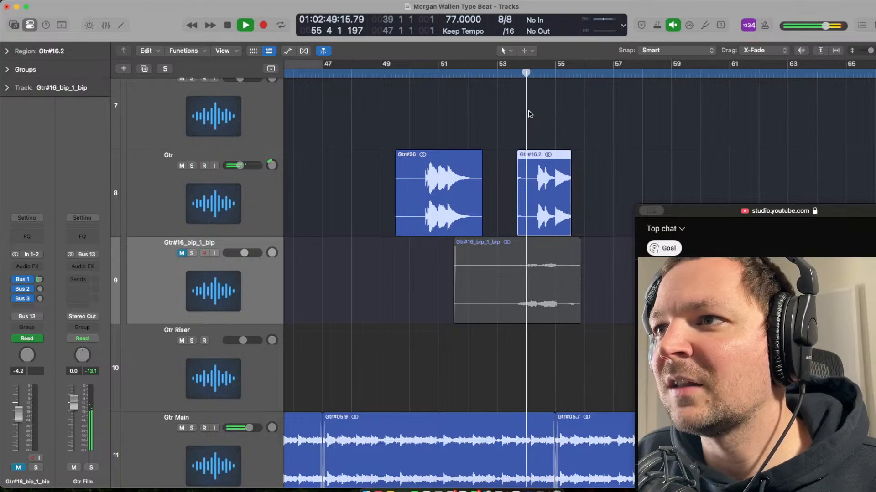
key("s")
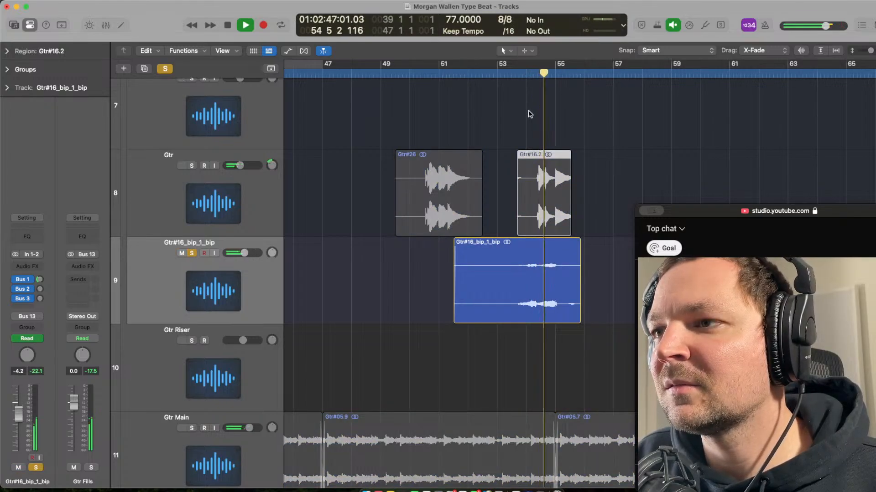
key("s")
key("space")
- Audition track 8 with the original Gtr#16.2 fill soloed from around bar 54, turning solo off and closing the track search
left_click(254, 201)
key("space")
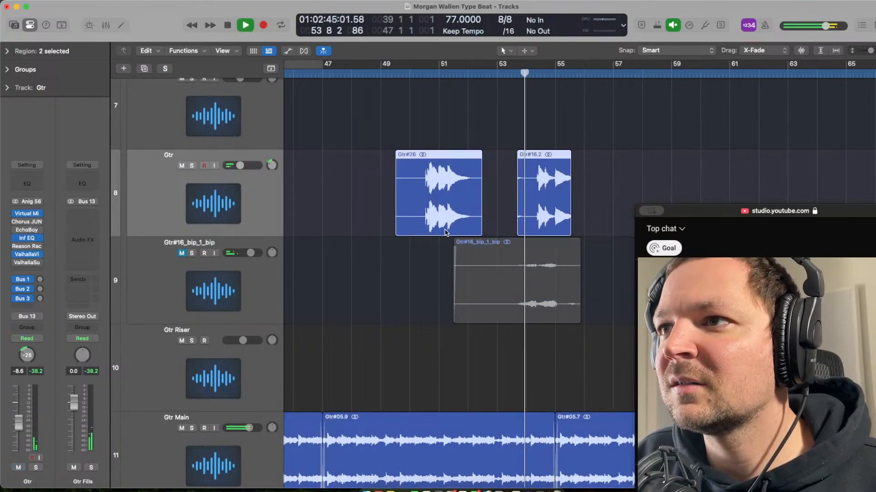
key("s")
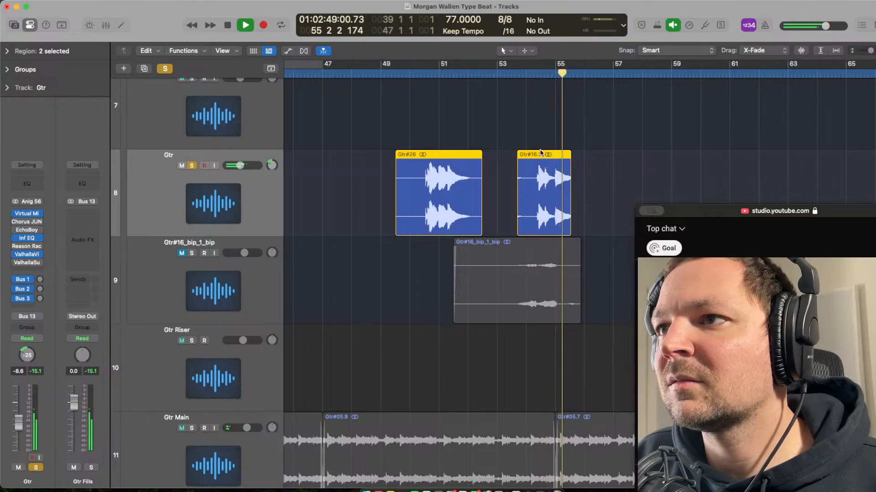
key("space")
key("s")
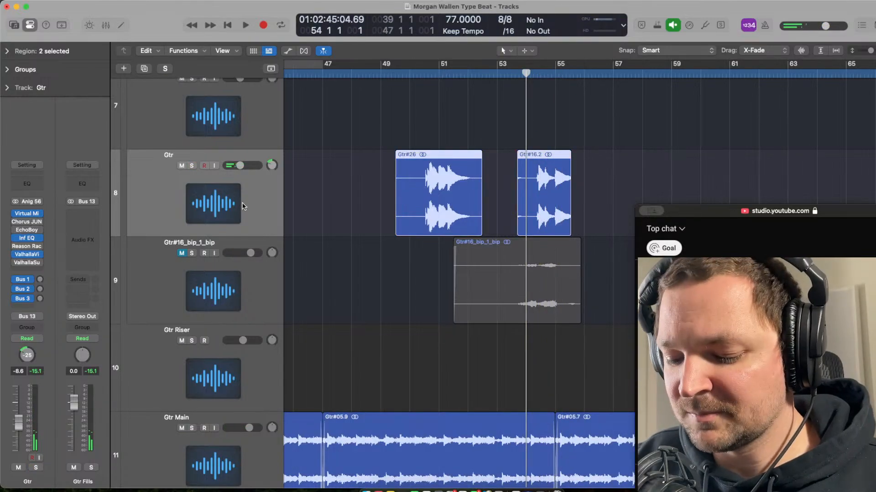
key("ctrl+t")
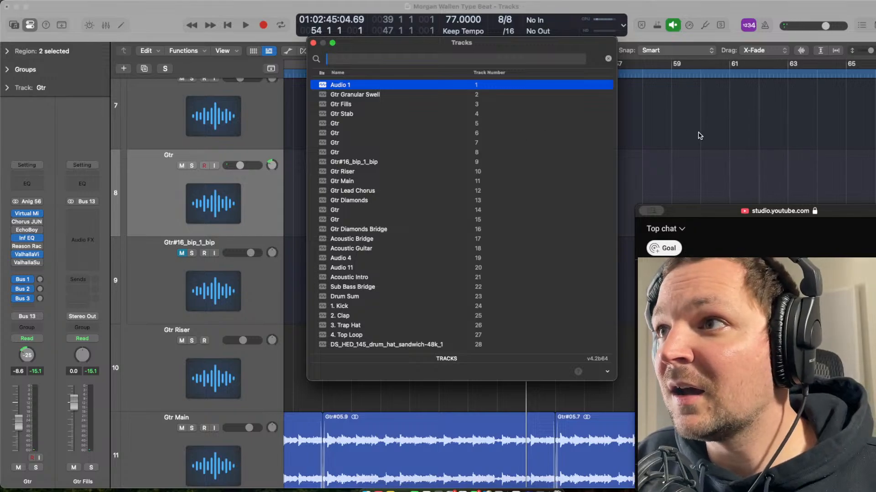
key("Escape")
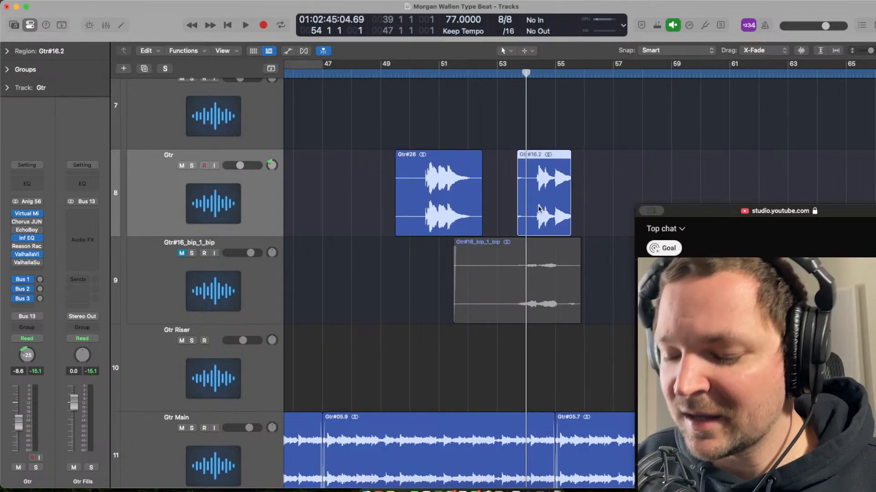
- Mute the Gtr#16.2 region again, unmute the Gtr#16_bip_1_bip track, and play the mix from bar 52, beat 7
key("ctrl+m")
scroll(201, 195, "down", 3)
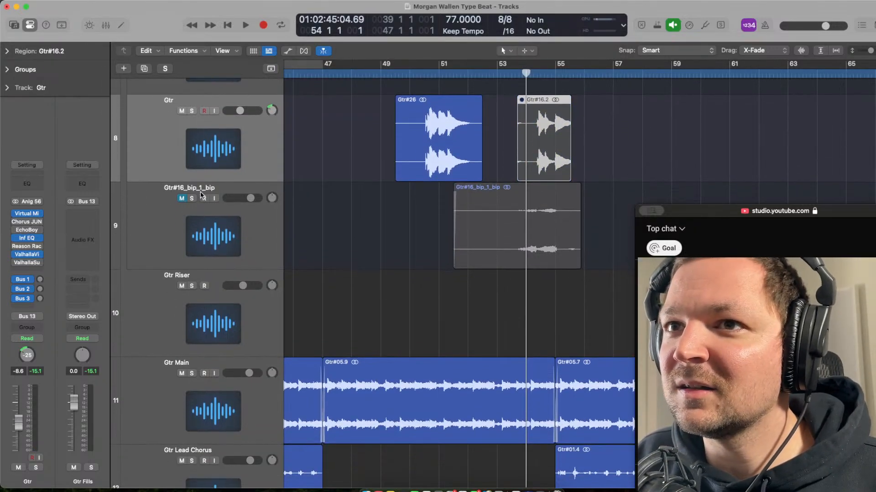
left_click(181, 199)
scroll(456, 269, "down", 4)
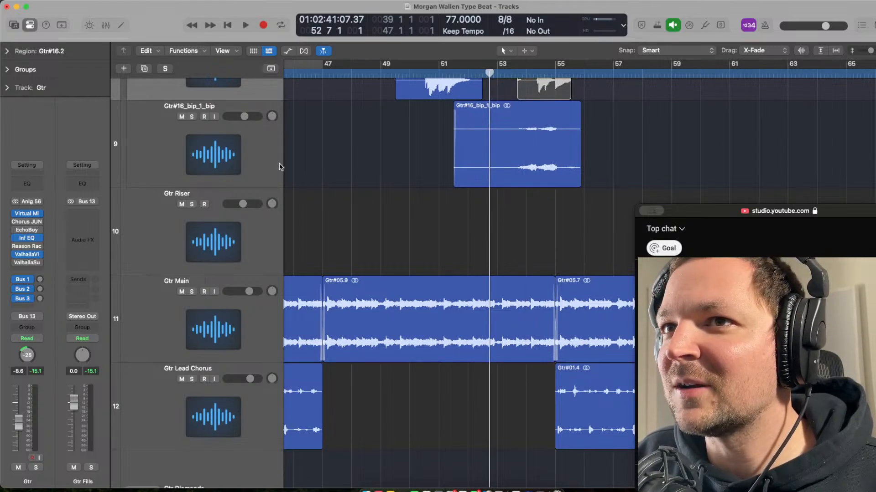
scroll(553, 219, "up", 5)
left_click(589, 156)
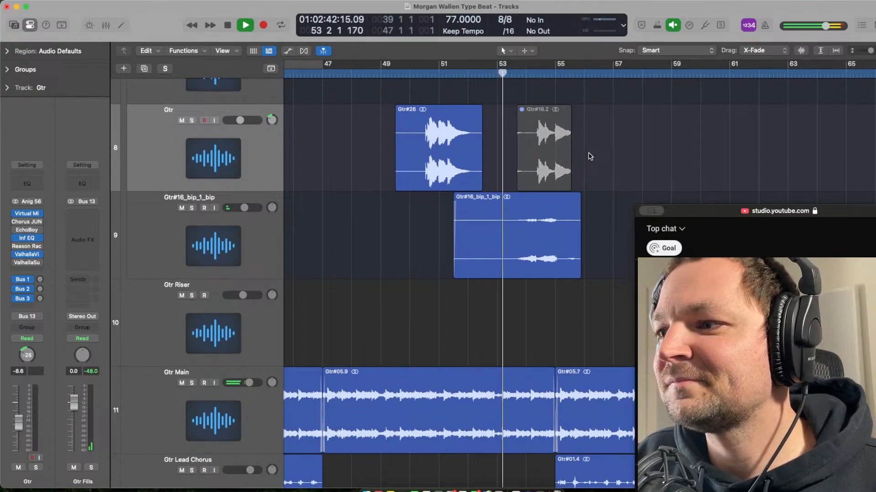
scroll(590, 157, "right", 2)
scroll(590, 156, "right", 1)
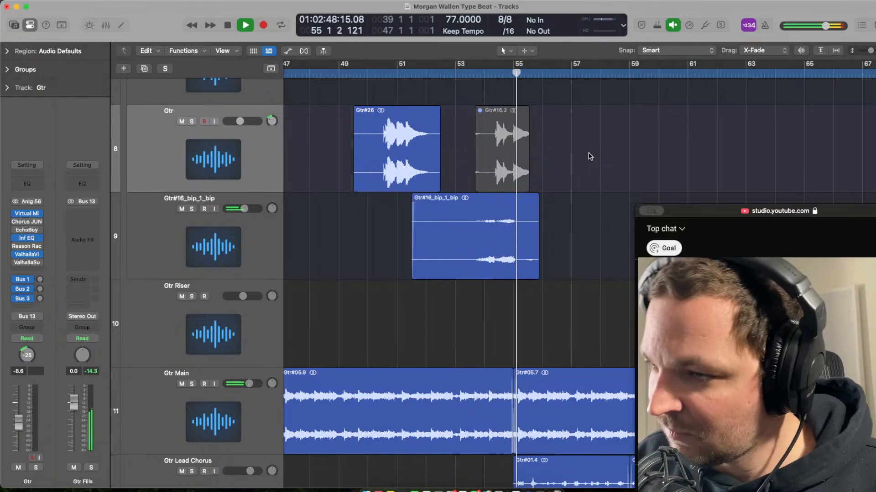
- Audition the riser region on the Audio 10 track soloed around bar 46, turning solo off and stopping playback at the end
key("super+Up")
scroll(590, 156, "down", 5)
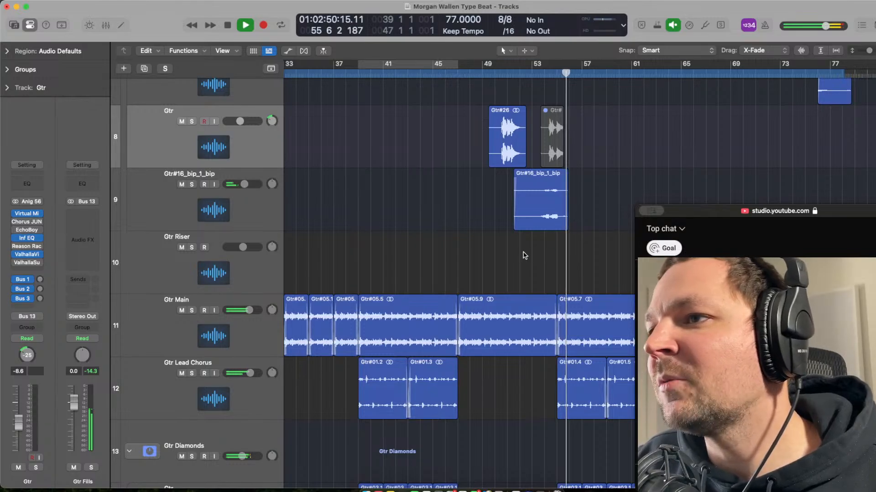
scroll(525, 255, "down", 10)
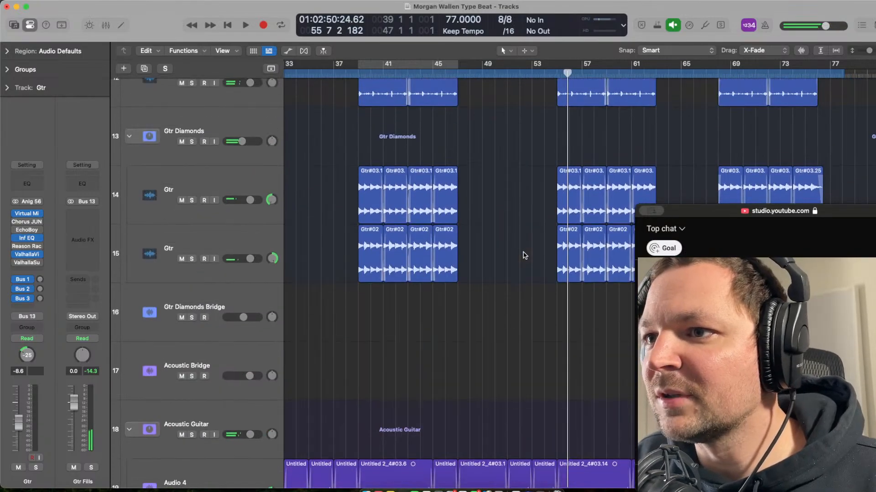
scroll(524, 255, "down", 20)
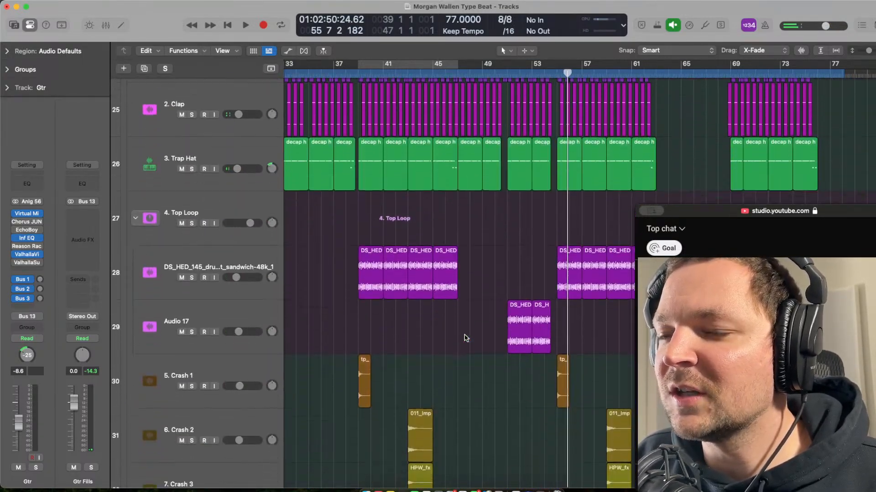
scroll(466, 338, "down", 6)
scroll(466, 310, "down", 4)
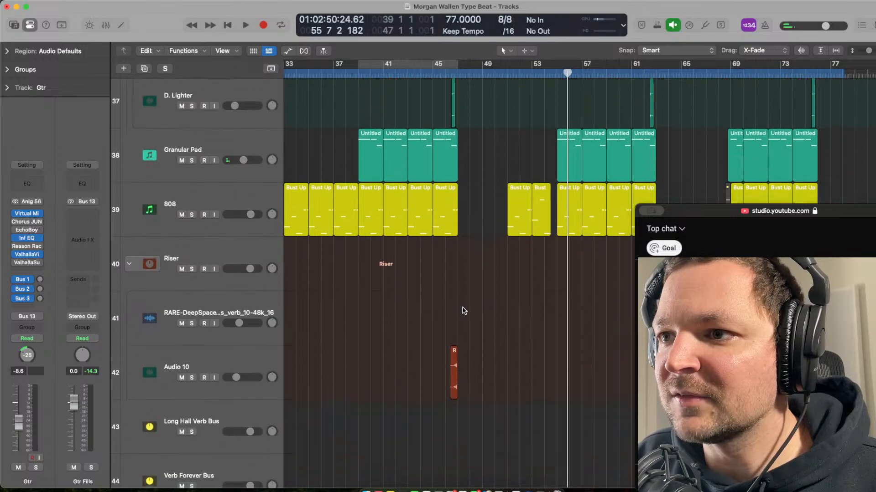
left_click(453, 329)
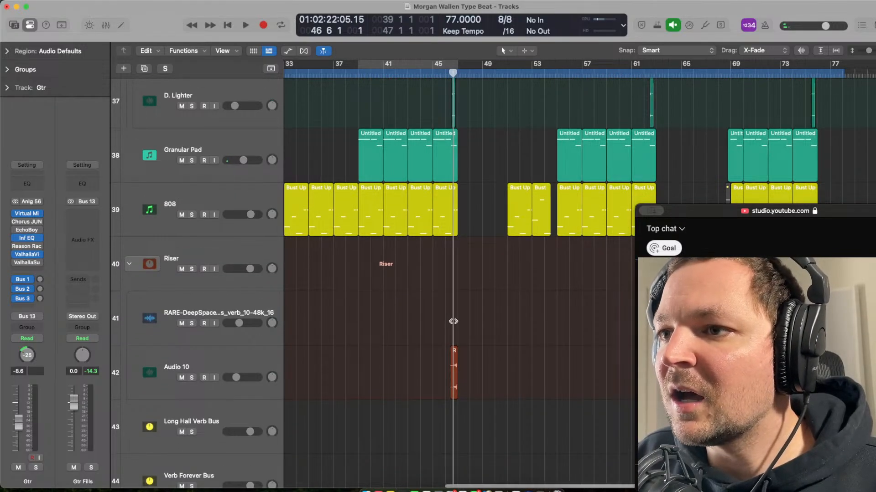
scroll(452, 321, "up", 3)
key("space")
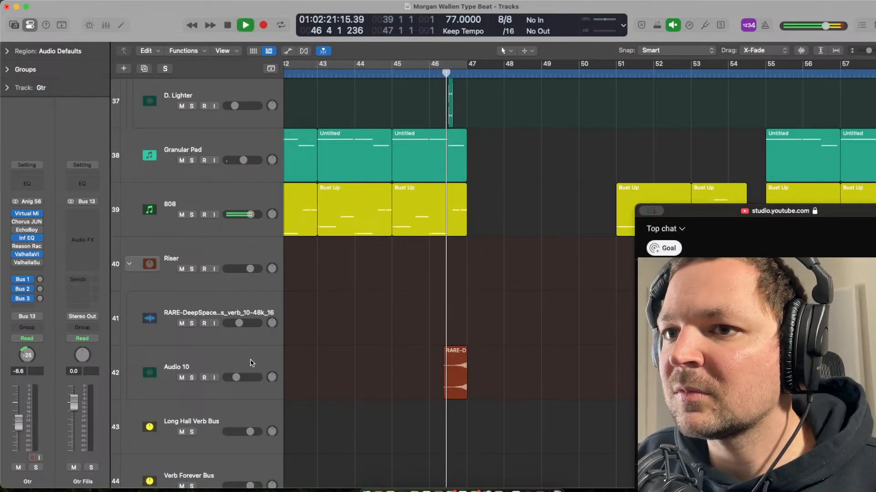
left_click(449, 392)
key("s")
key("space")
key("s")
- Copy the riser region at bar 46 on the Audio 10 track so that the copy ends at bar 55
scroll(524, 381, "right", 5)
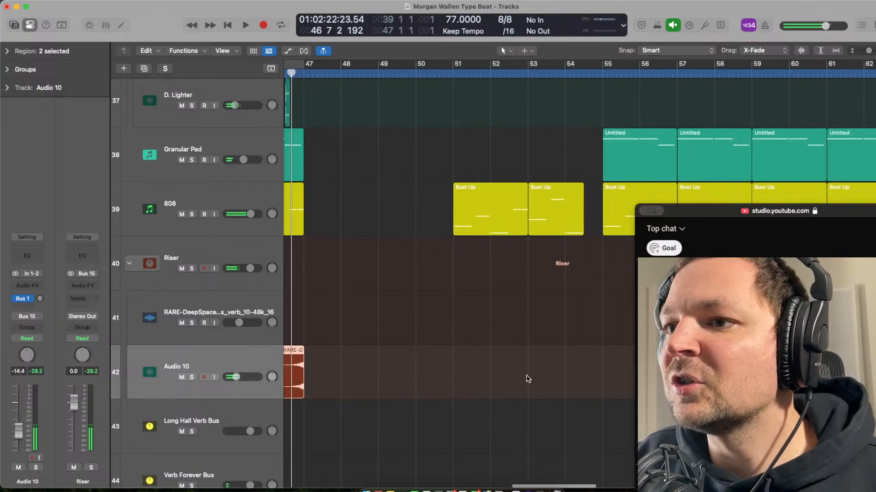
key("super+Up")
scroll(528, 379, "up", 10)
scroll(528, 379, "down", 1)
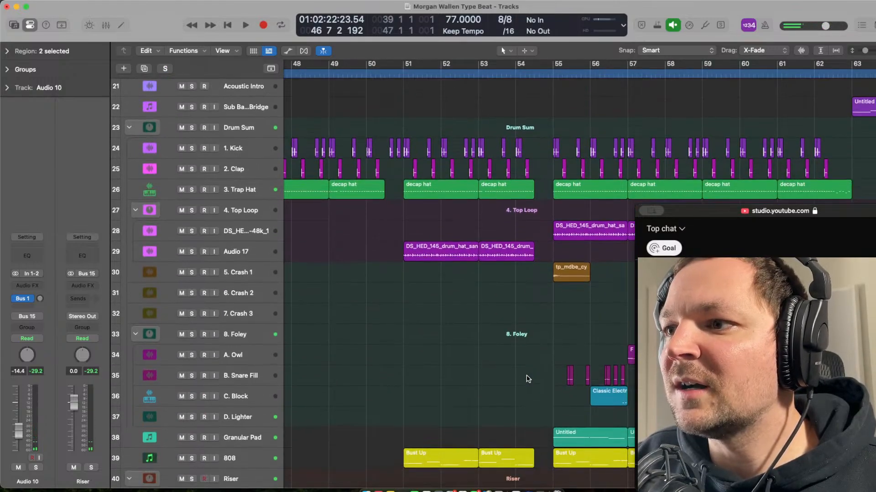
scroll(528, 379, "down", 3)
scroll(292, 371, "down", 8)
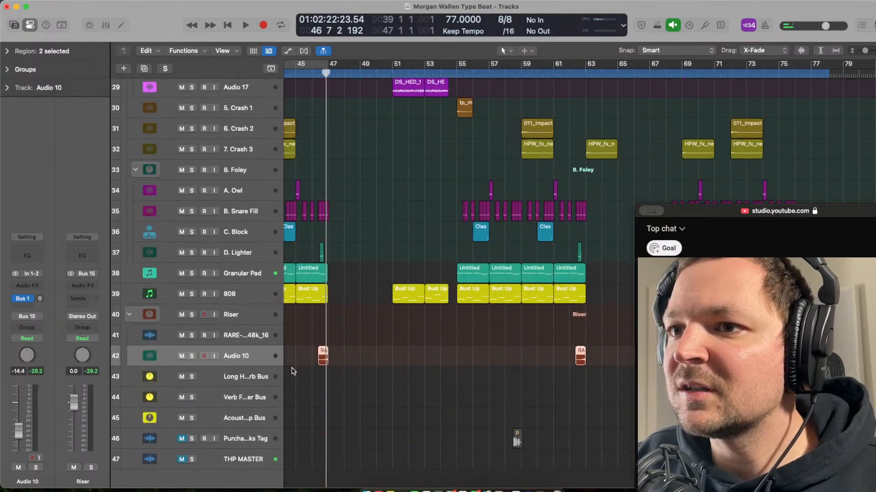
scroll(501, 368, "left", 2)
left_click_drag(441, 364, 368, 350)
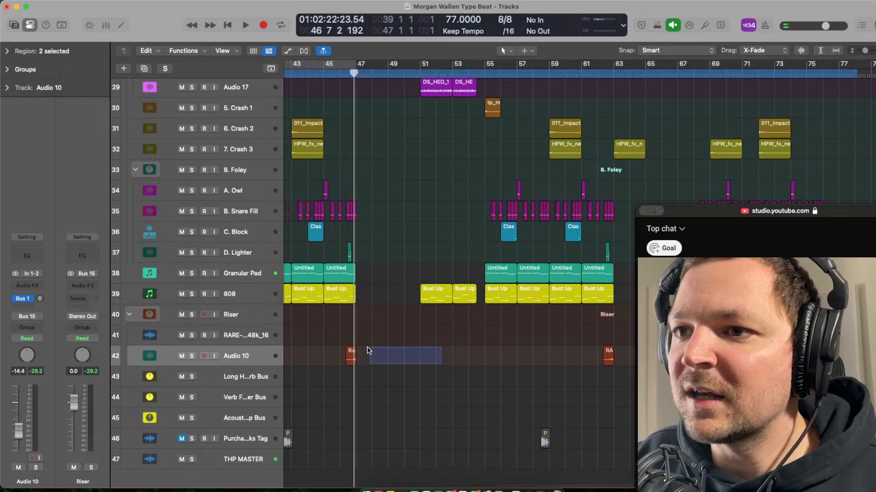
scroll(477, 377, "up", 6)
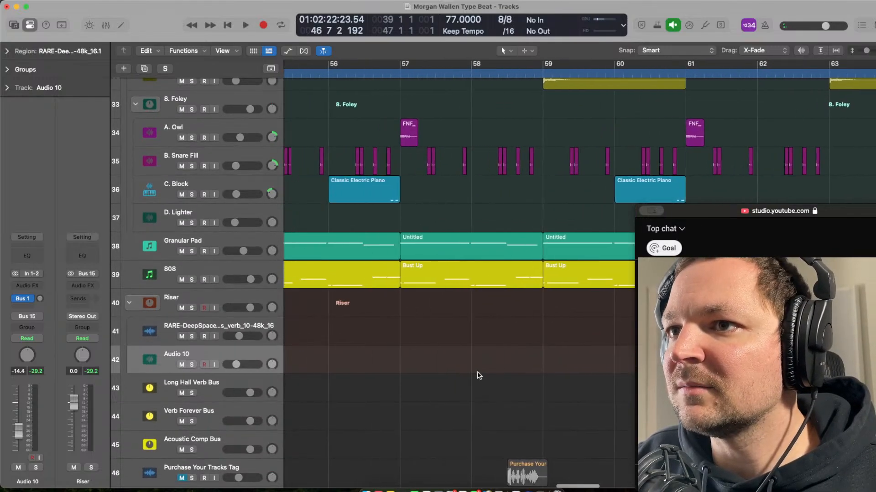
scroll(477, 375, "left", 1)
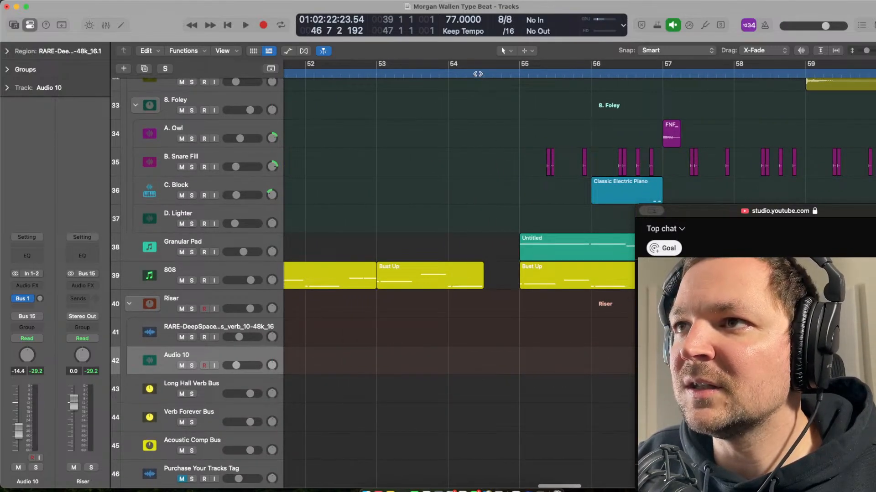
key("r")
left_click_drag(508, 358, 500, 356)
- Mute the Gtr Fills stack and play the mix from bar 54 with the copied riser leading into bar 55
scroll(501, 338, "up", 10)
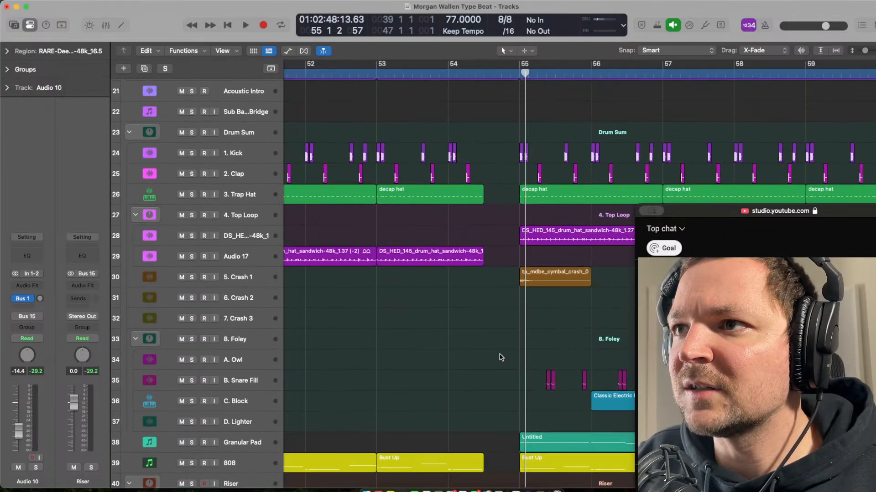
scroll(501, 328, "up", 5)
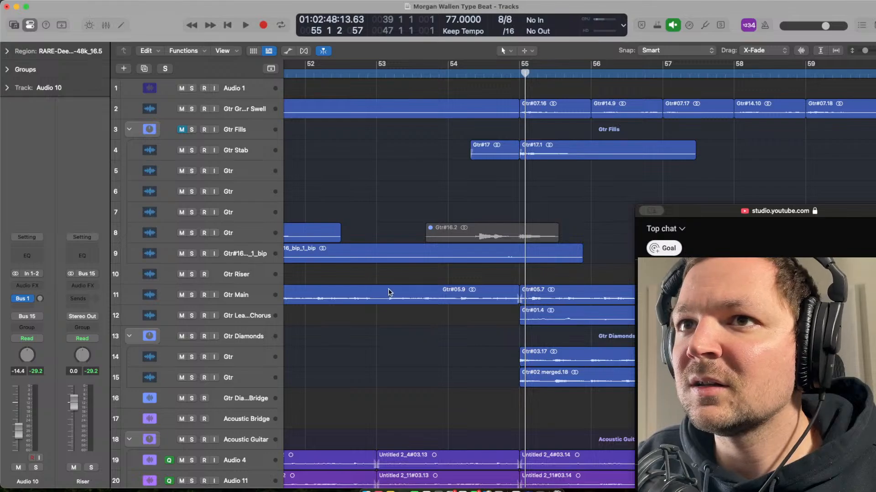
scroll(389, 292, "down", 12)
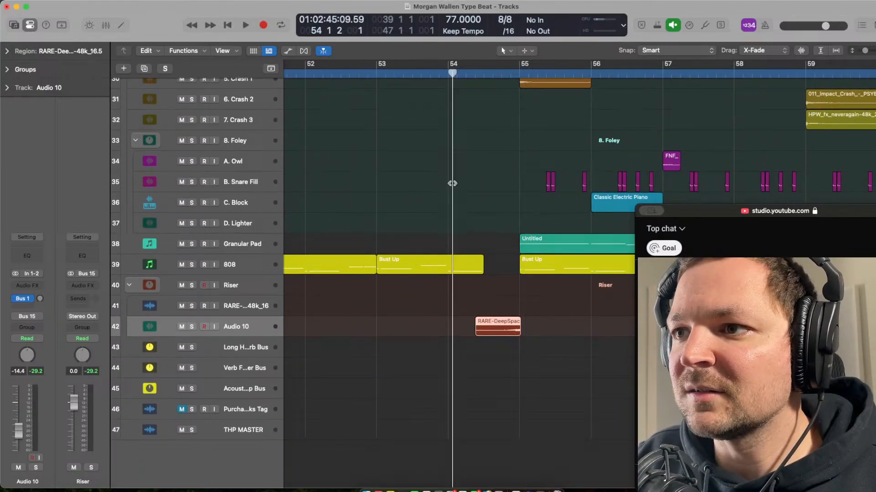
key("space")
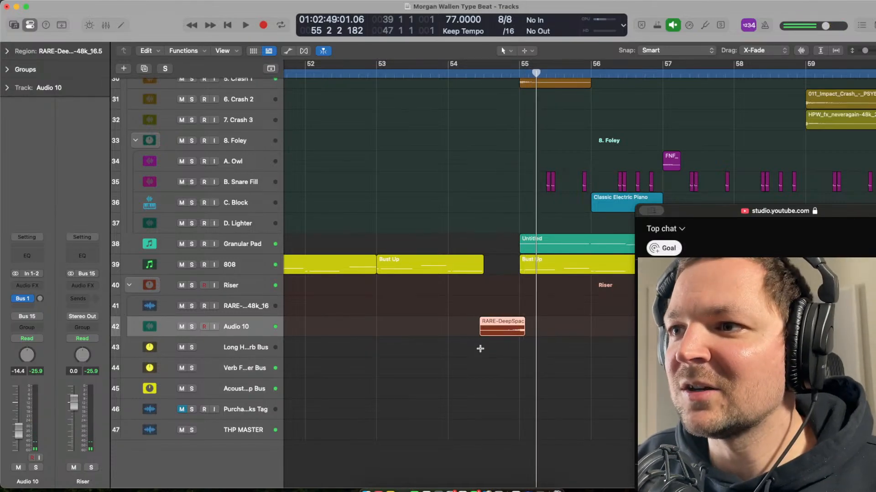
- Remove the riser copy at bar 55 and unmute the Gtr Fills stack
scroll(483, 348, "up", 15)
key("super+Down")
key("super+Down")
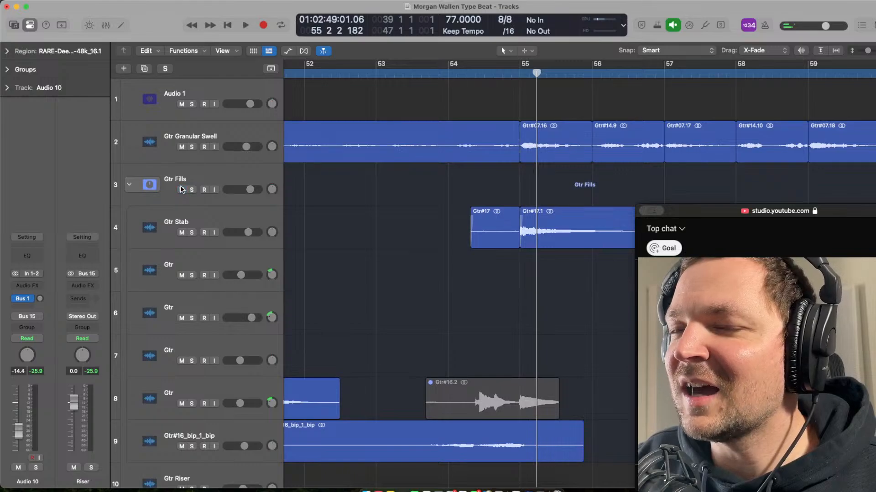
- Examine how the guitar fills, main and lead parts are arranged before and after bar 55, across the second chorus and beyond
scroll(400, 296, "right", 3)
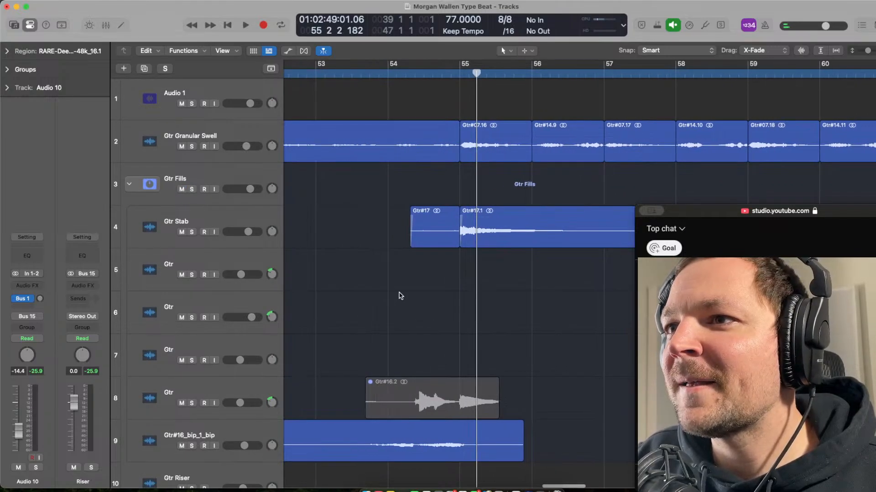
key("super+Left")
key("super+Left")
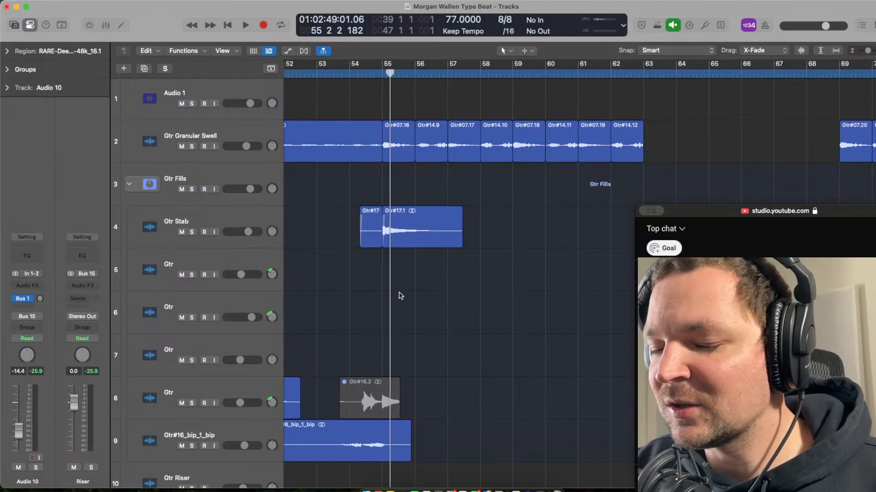
scroll(530, 287, "left", 5)
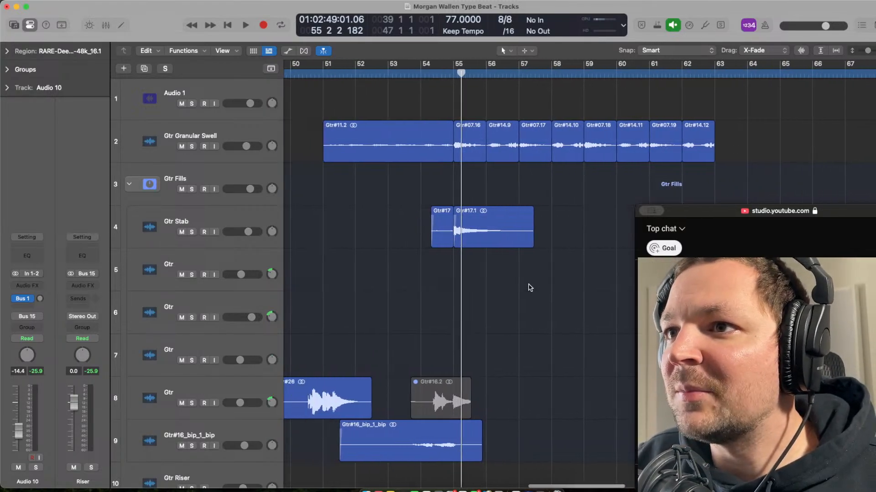
scroll(493, 286, "down", 4)
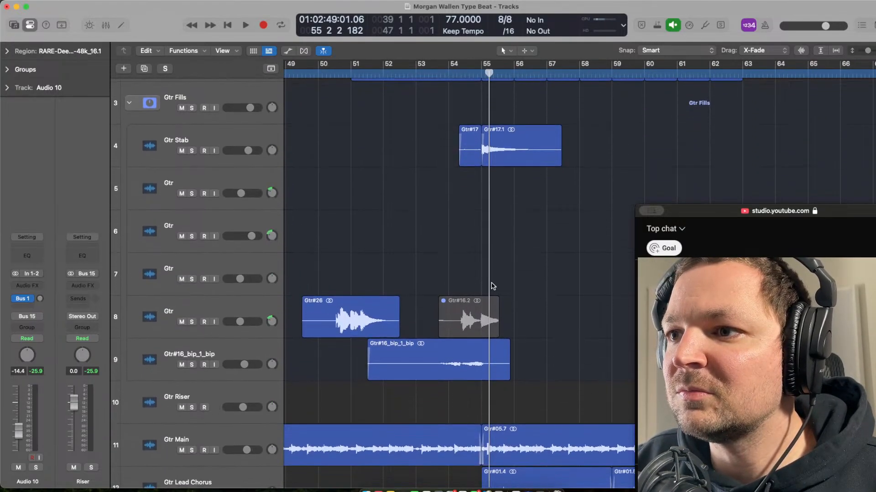
left_click(445, 207)
scroll(487, 276, "down", 4)
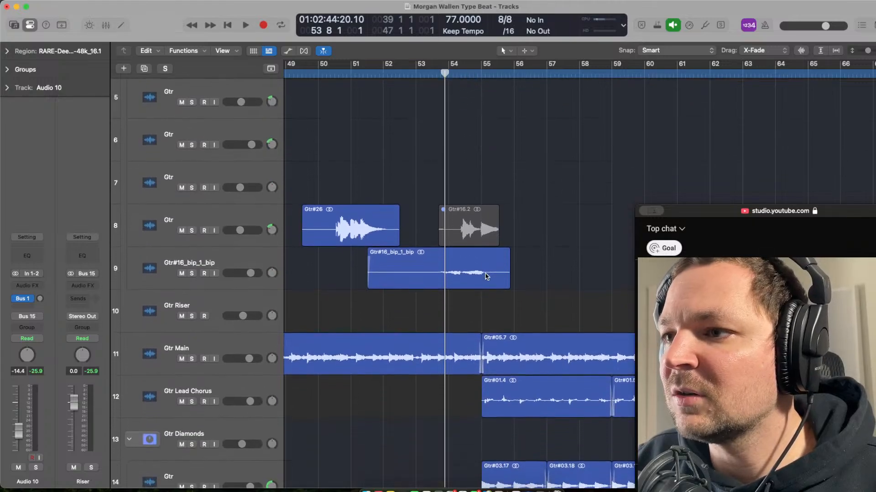
scroll(551, 311, "right", 5)
scroll(551, 311, "down", 3)
scroll(549, 288, "down", 6)
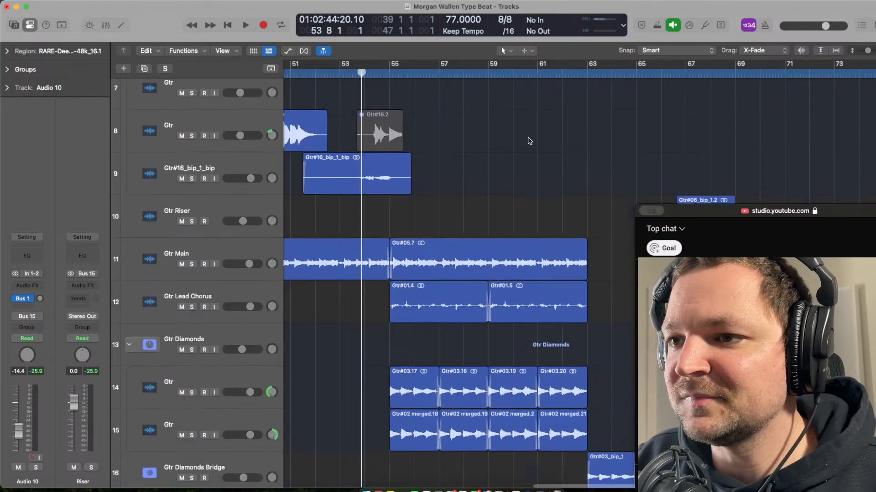
scroll(518, 222, "down", 2)
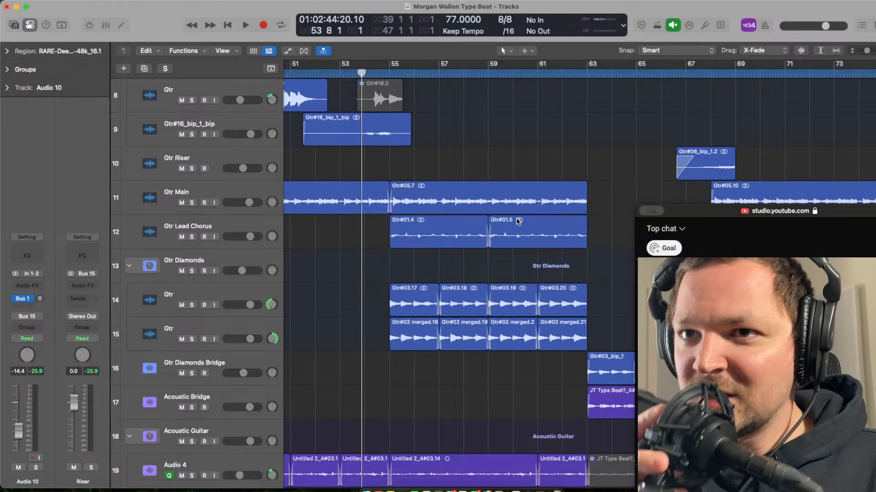
scroll(501, 219, "right", 3)
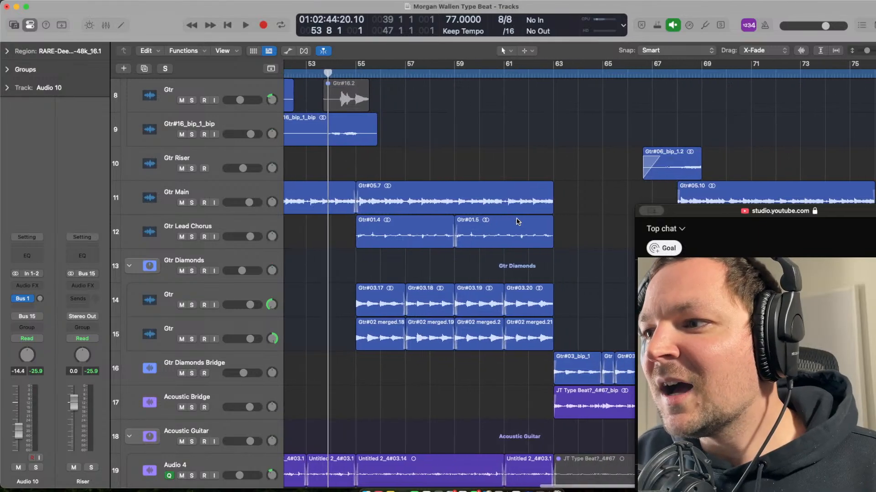
scroll(415, 210, "up", 2)
scroll(403, 204, "down", 3)
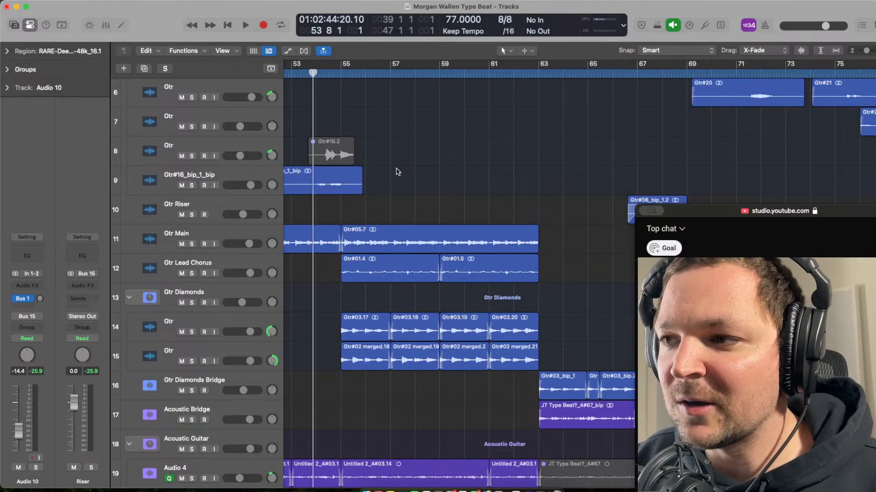
scroll(396, 211, "down", 5)
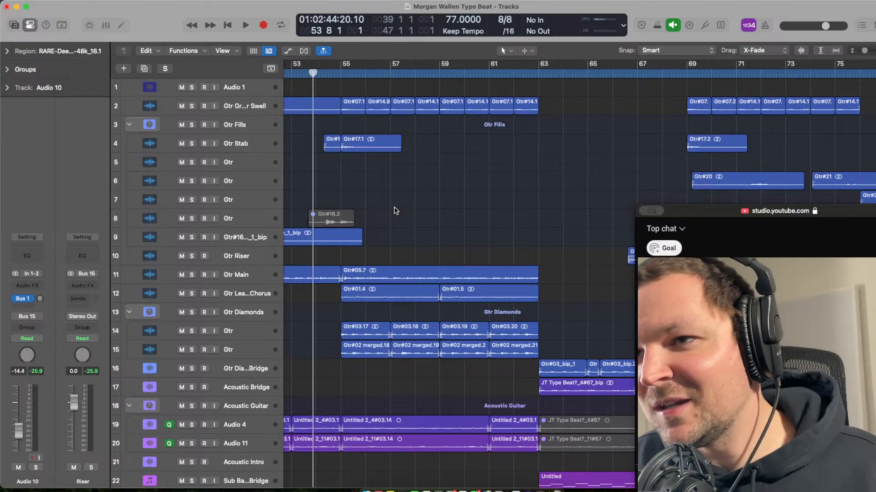
scroll(356, 203, "up", 5)
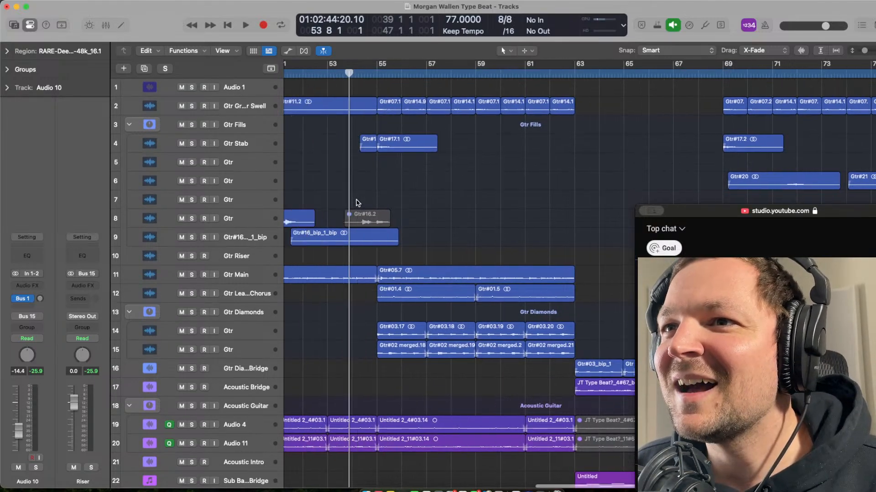
scroll(357, 203, "down", 5)
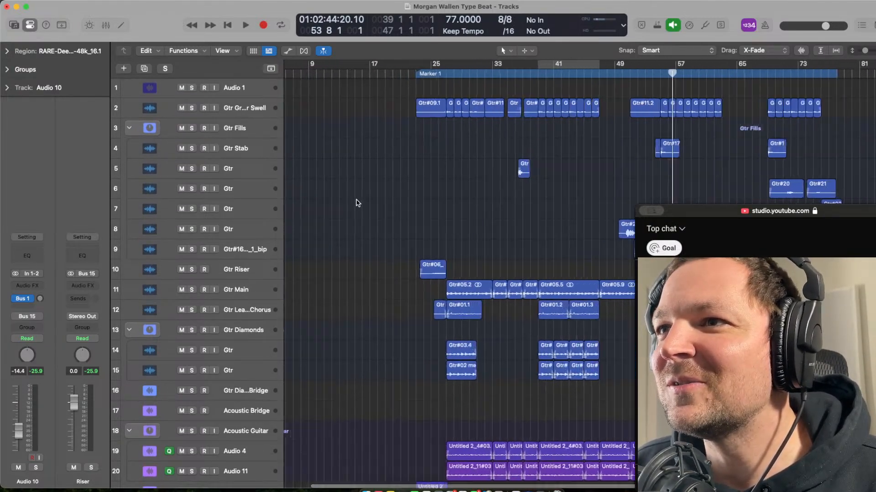
- Audition the Gtr Stab track soloed from bar 54, beat 6, stopping playback and turning solo off at the end
scroll(357, 202, "up", 2)
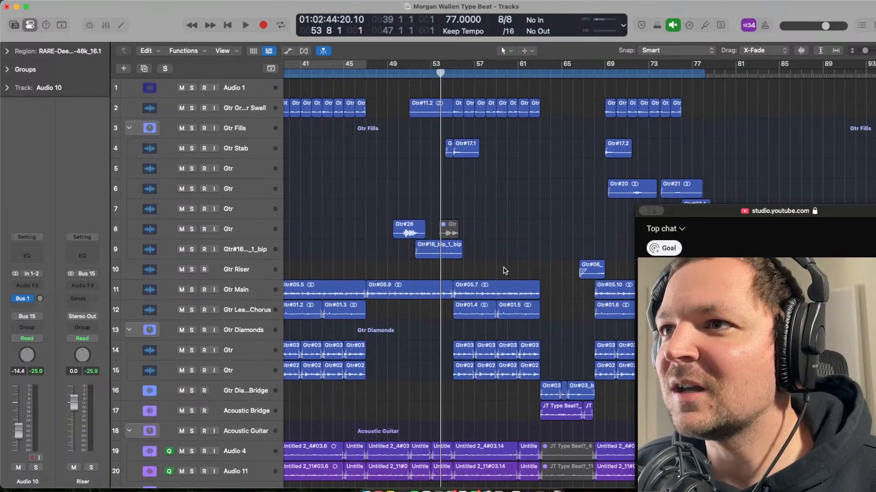
scroll(504, 269, "up", 5)
scroll(428, 237, "up", 5)
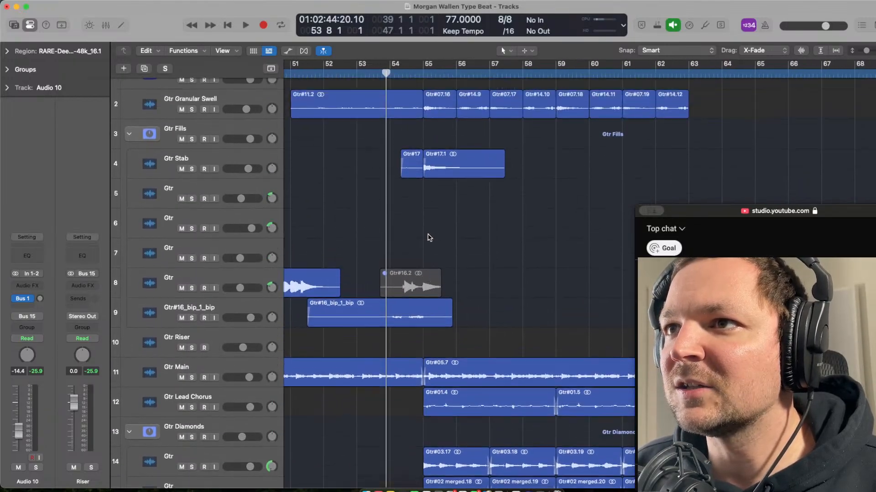
left_click(258, 171)
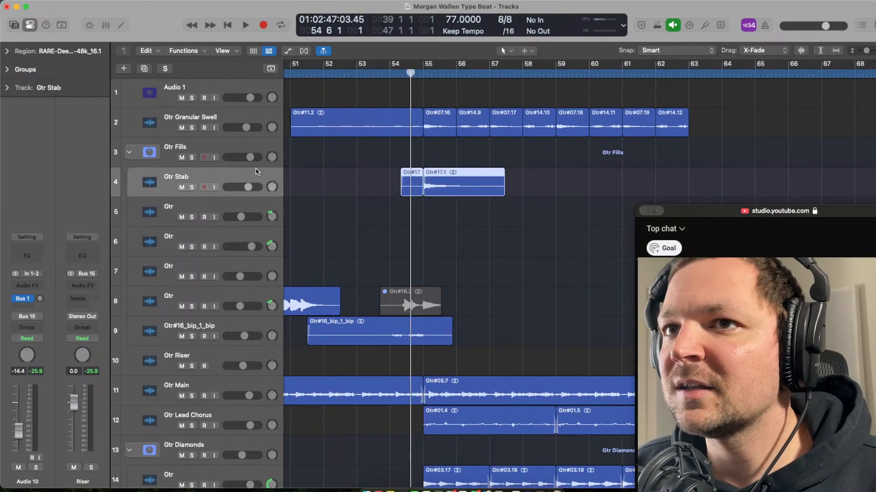
key("s")
key("space")
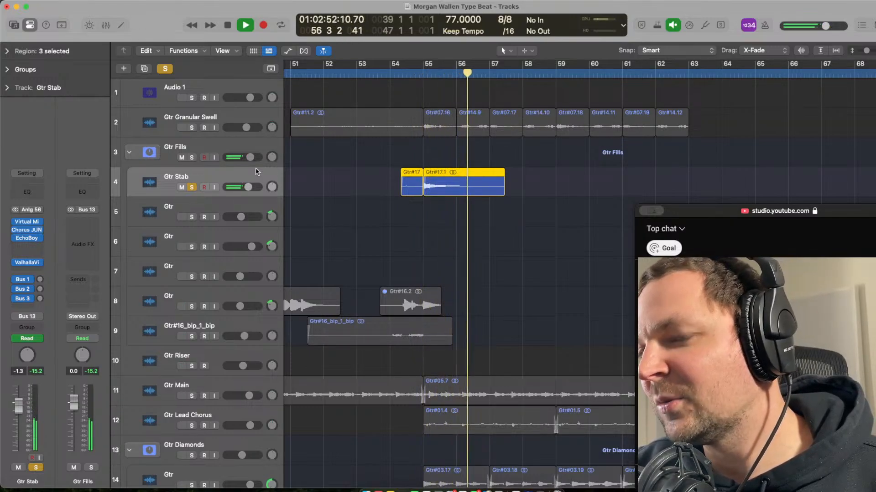
key("space")
key("s")
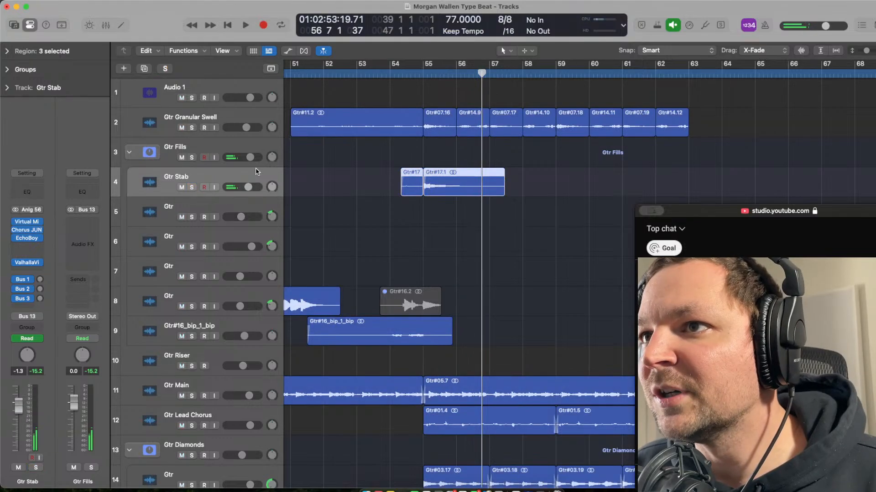
- Play the full mix from bar 54 to hear the guitar stab at bar 55 in context, stopping in bar 57
key("super+Down")
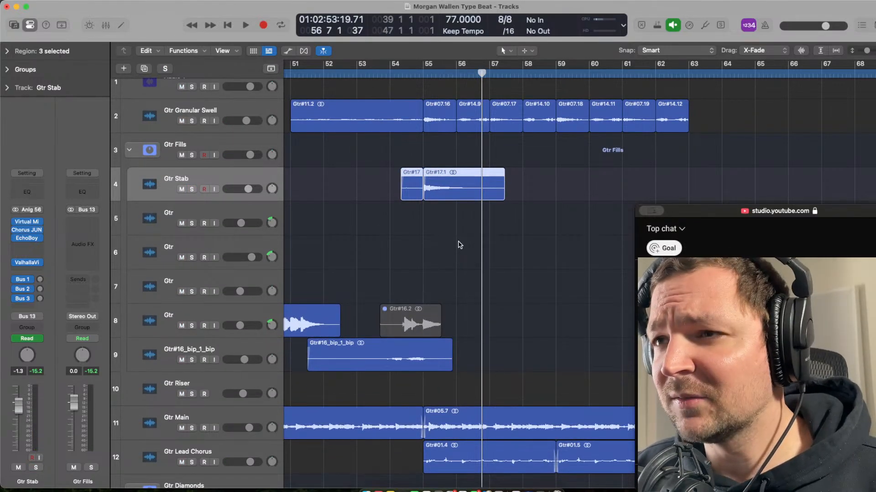
left_click(460, 244, "ctrl+alt")
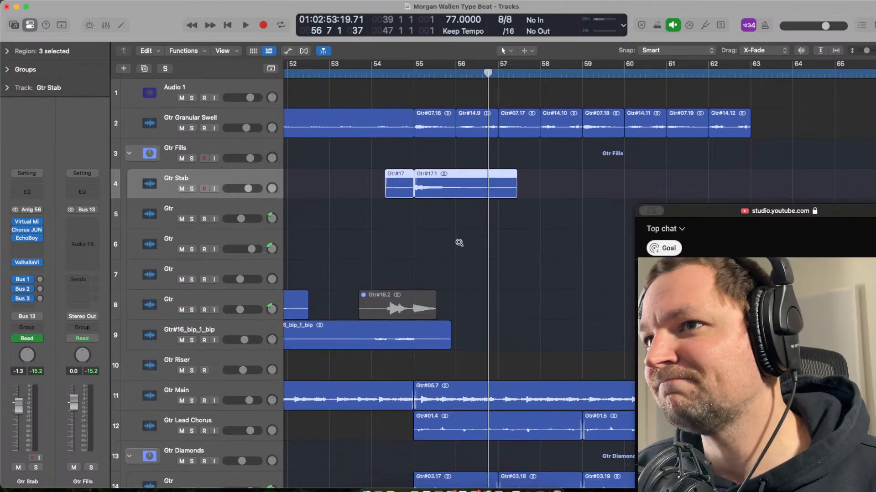
left_click(459, 243, "ctrl+alt")
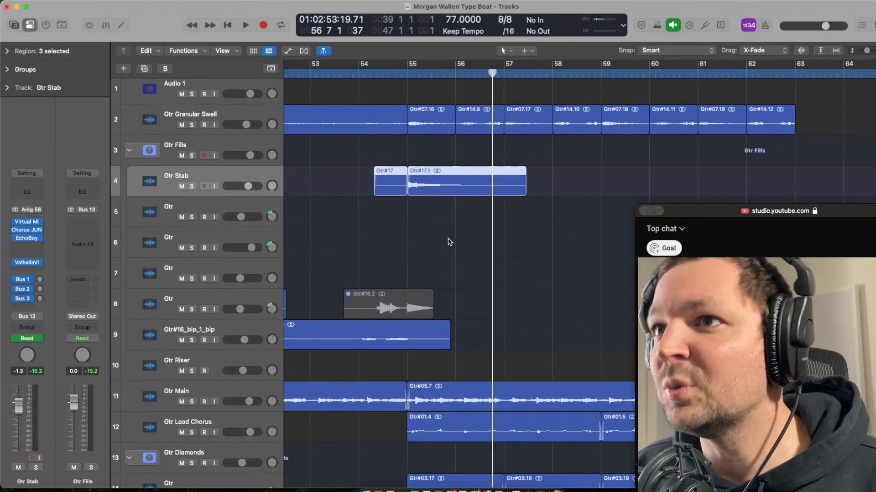
left_click(357, 147)
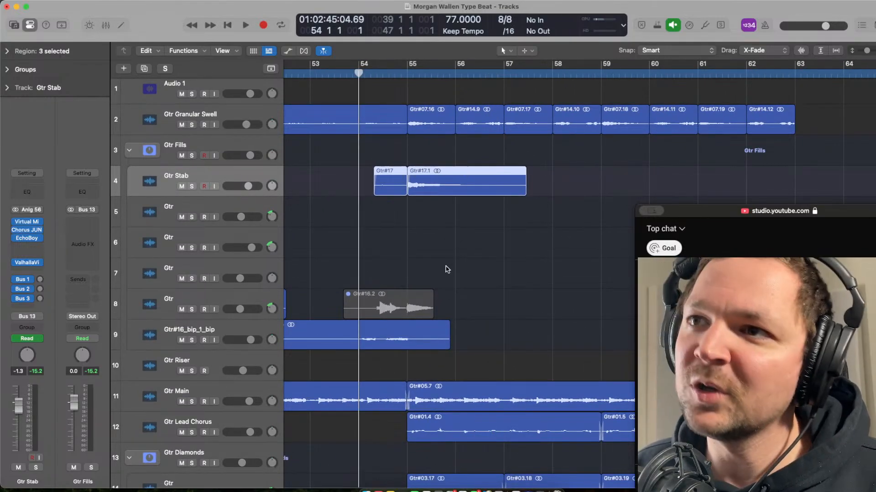
key("space")
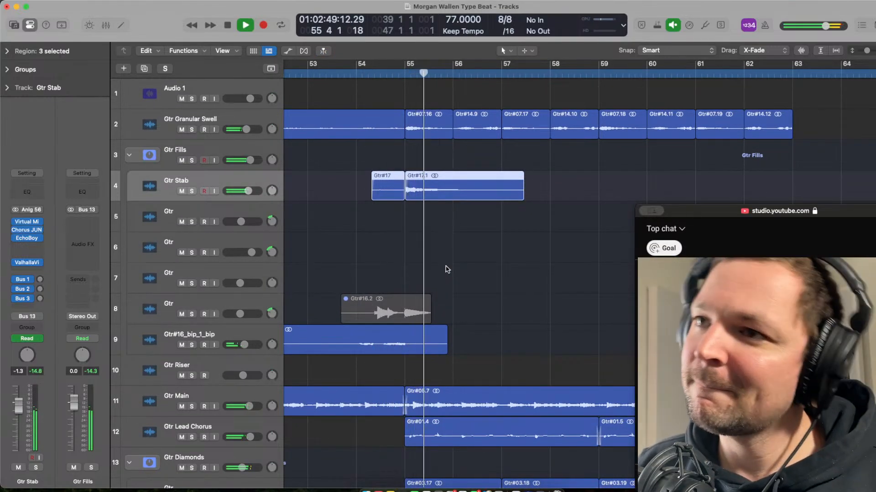
key("super+Up")
key("super+Left")
key("super+Left")
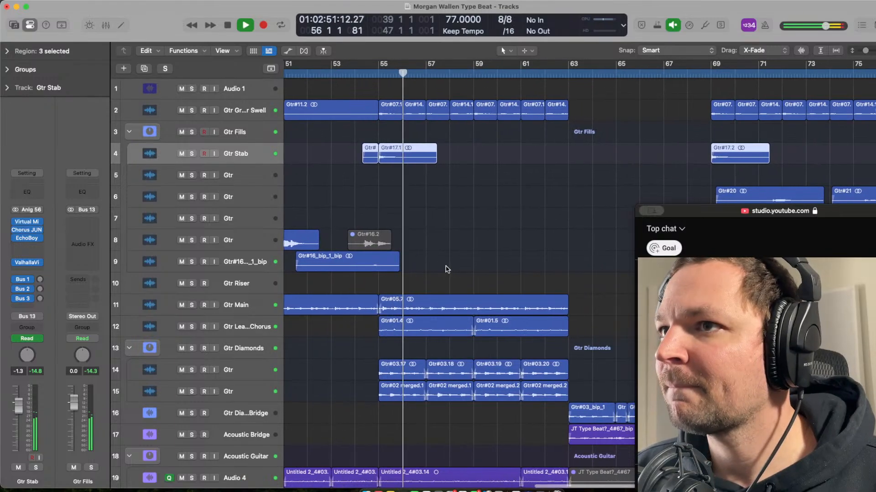
key("super+Left")
key("super+Left")
key("super+Right")
key("super+Up")
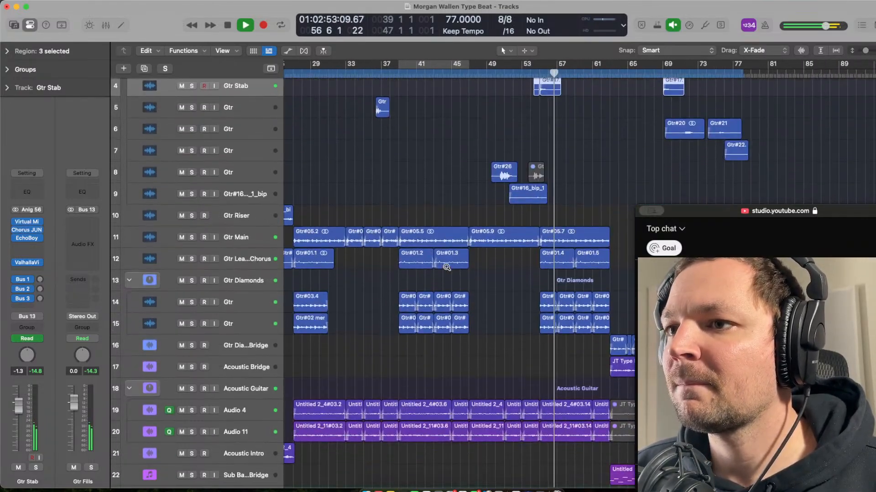
key("super+Up")
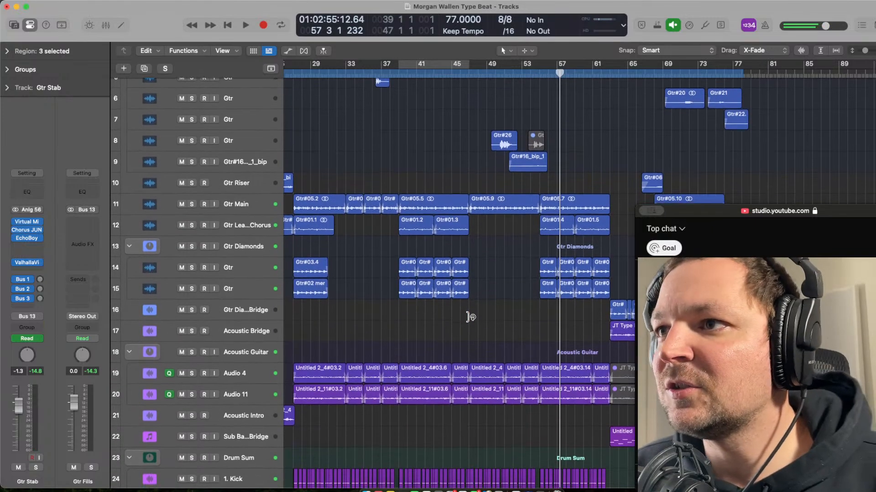
- Copy the Gtr#17.1 stab region to bar 39 on the Gtr Stab track and place the playhead at bar 38, beat 5
key("super+Down")
key("super+Down")
key("super+Right")
key("super+Right")
left_click(595, 158)
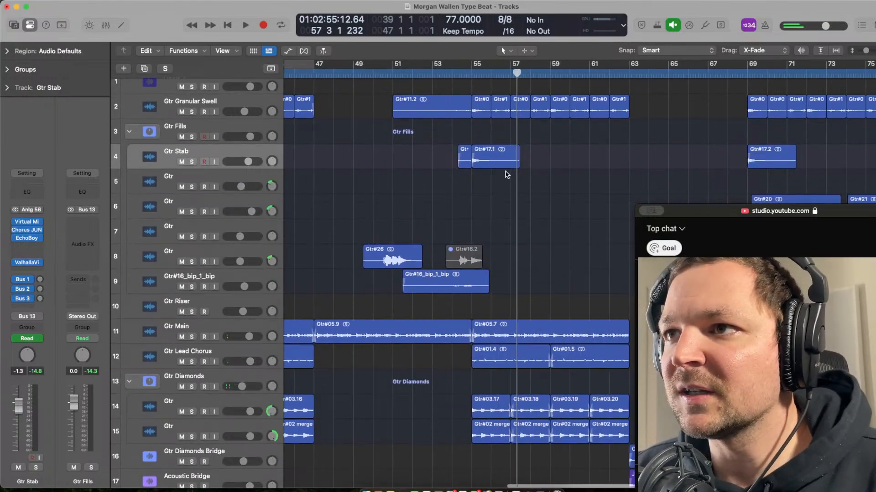
scroll(525, 176, "left", 3)
scroll(544, 160, "left", 10)
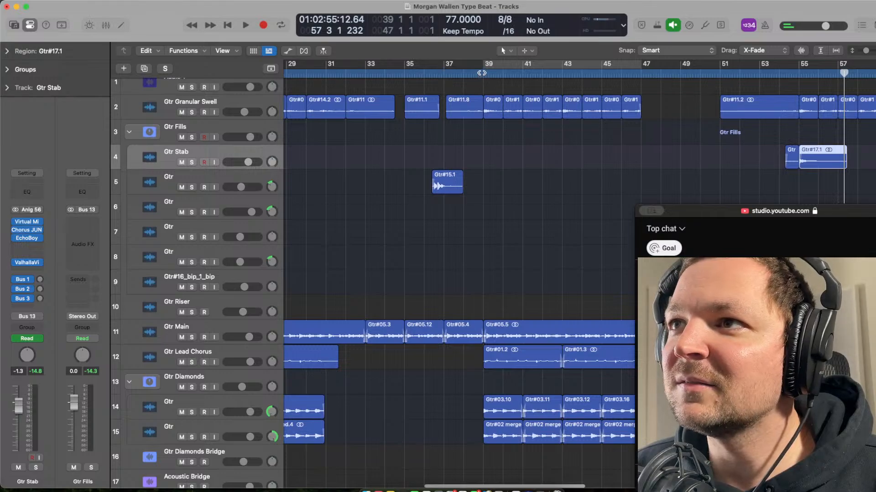
left_click(482, 73)
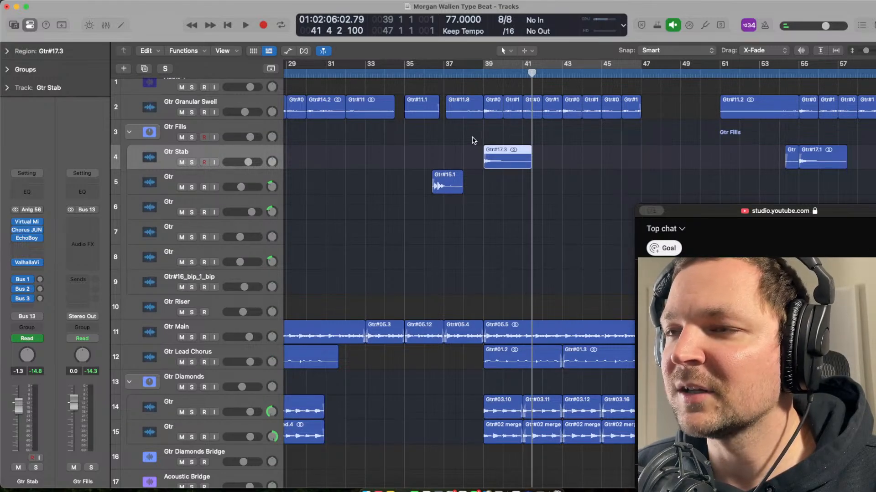
scroll(522, 240, "up", 5)
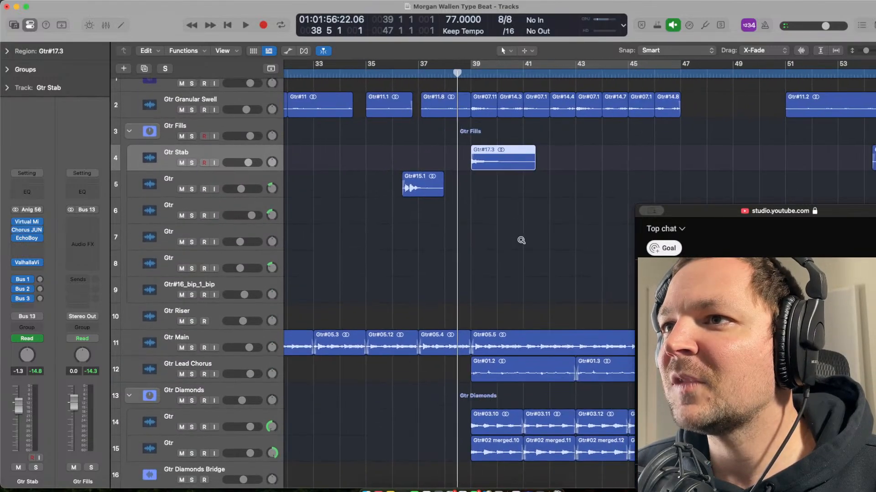
scroll(522, 242, "right", 2)
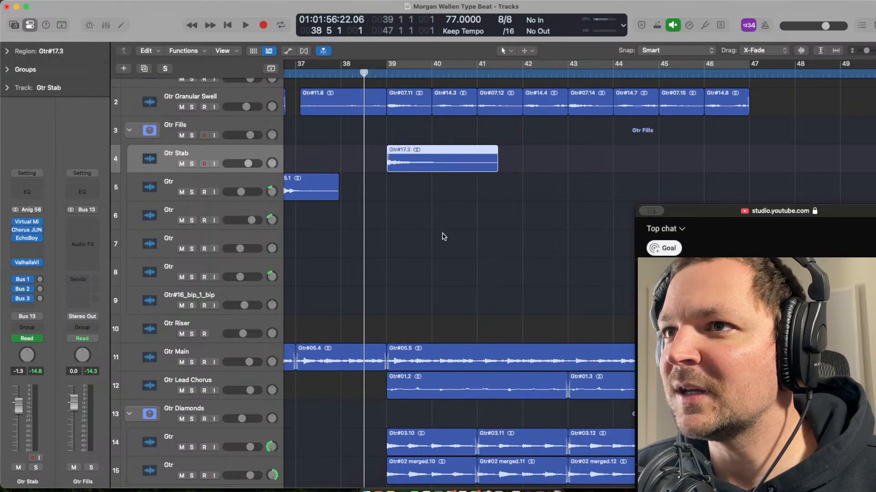
- Play the full mix from bar 38, beat 5 to hear the copied guitar stab at bar 39, stopping within that bar
scroll(438, 234, "left", 5)
scroll(438, 235, "down", 5)
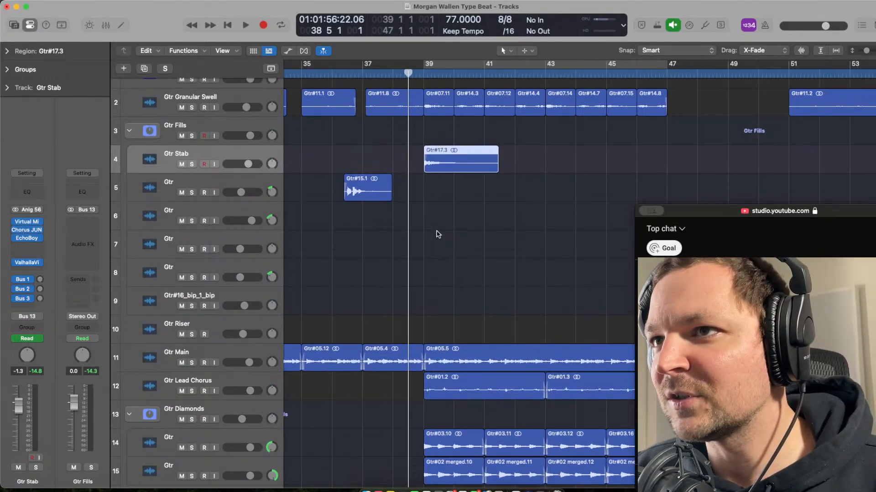
key("space")
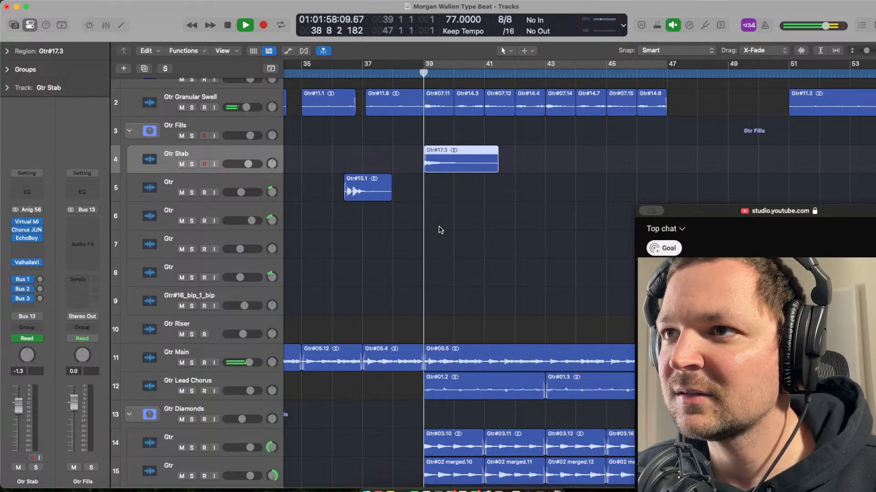
left_click(455, 150)
key("space")
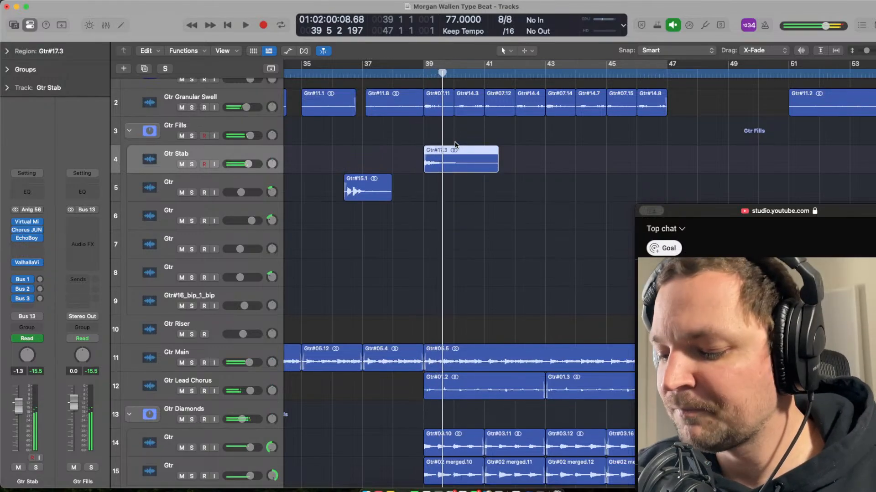
- Examine how the guitar, acoustic, drum and effects tracks are arranged from bar 47 through the second chorus and the bridge at bar 63
scroll(455, 145, "right", 10)
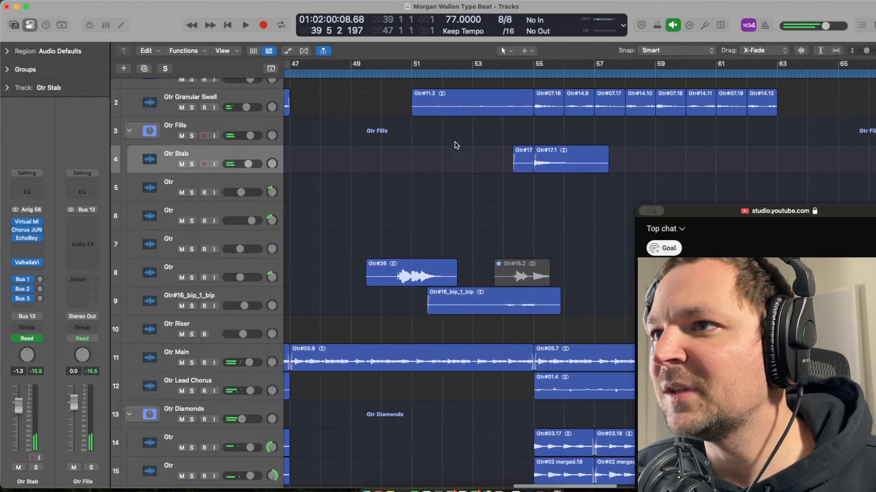
scroll(455, 145, "down", 5)
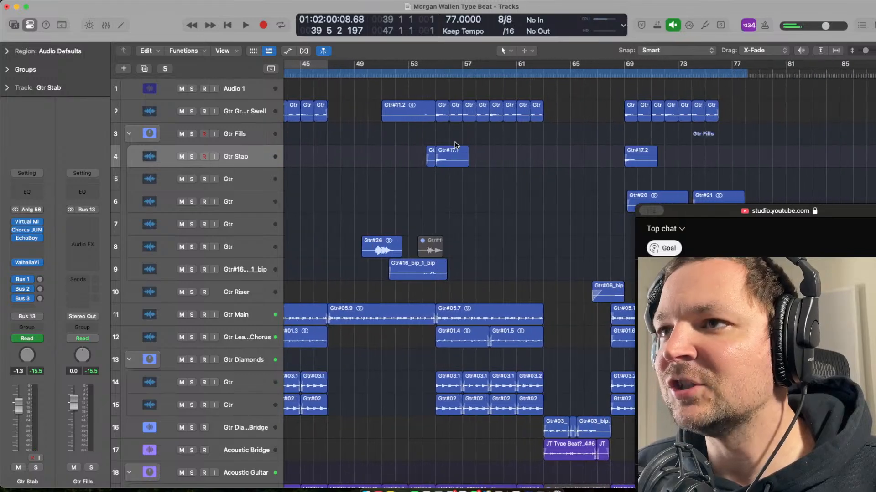
scroll(455, 145, "right", 2)
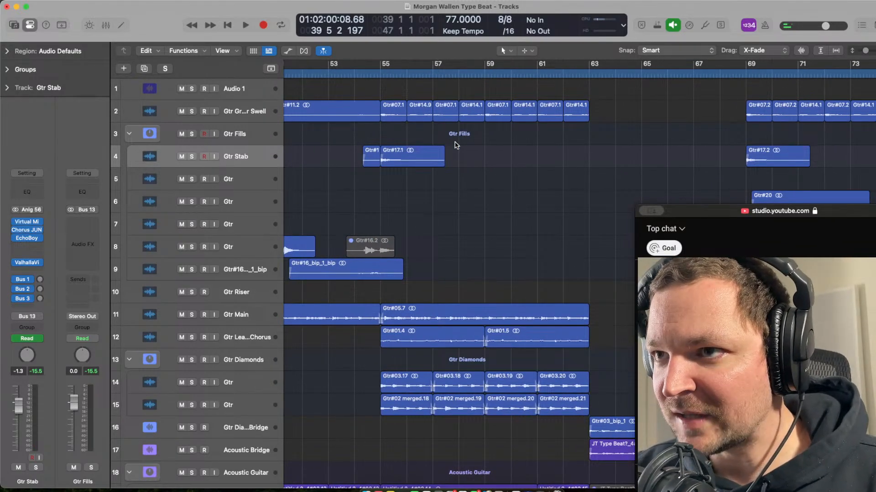
scroll(455, 254, "down", 6)
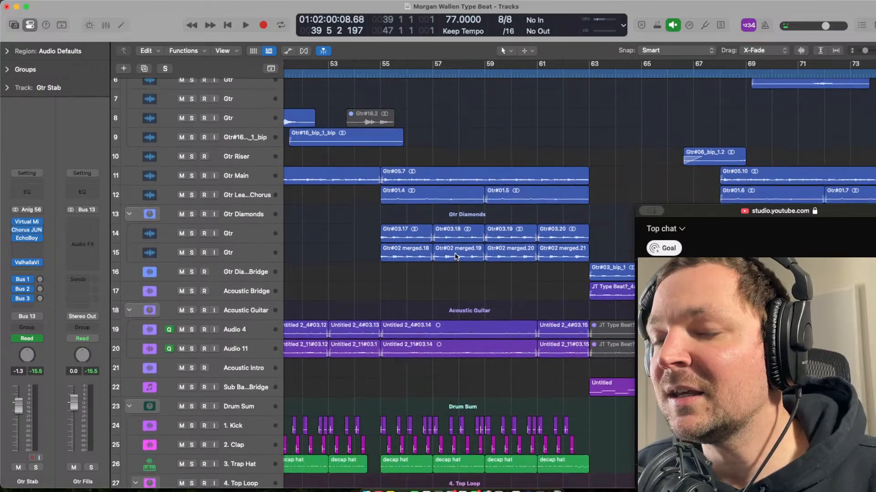
scroll(455, 256, "down", 8)
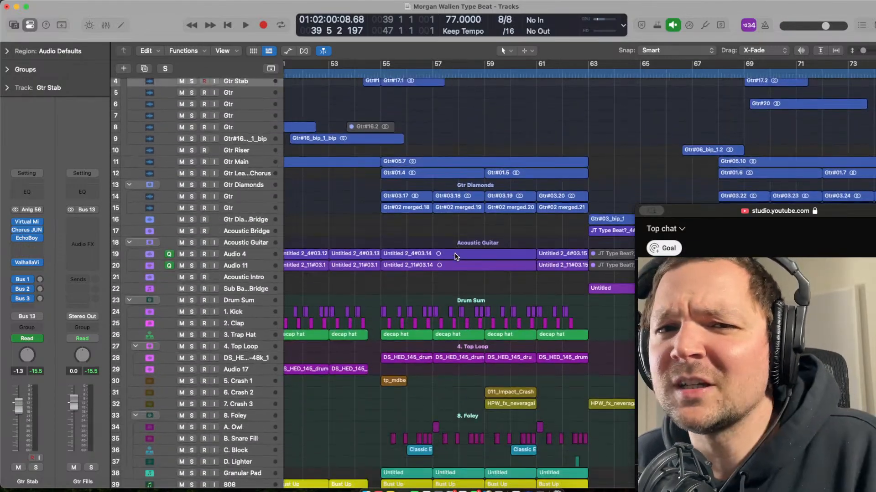
scroll(455, 256, "up", 8)
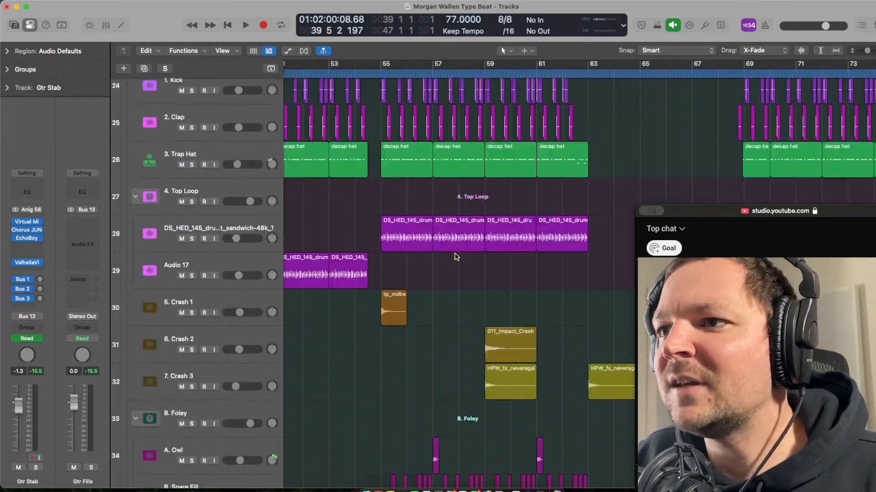
scroll(455, 257, "down", 10)
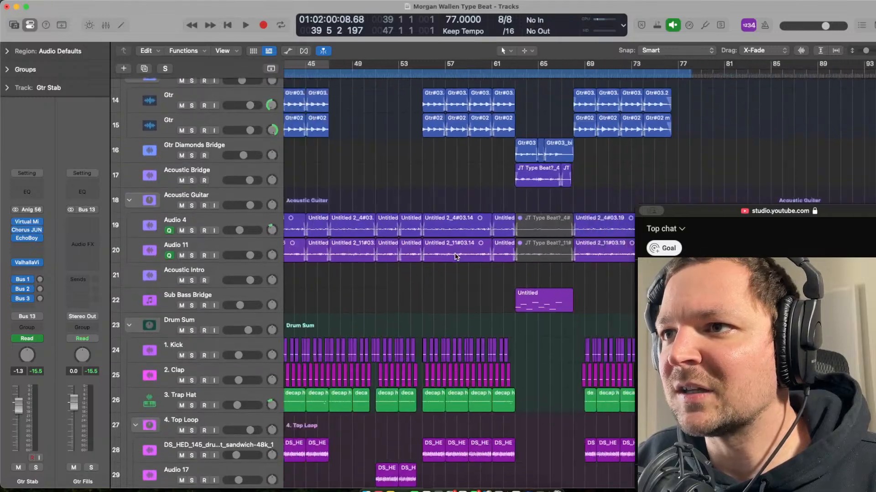
scroll(455, 256, "up", 10)
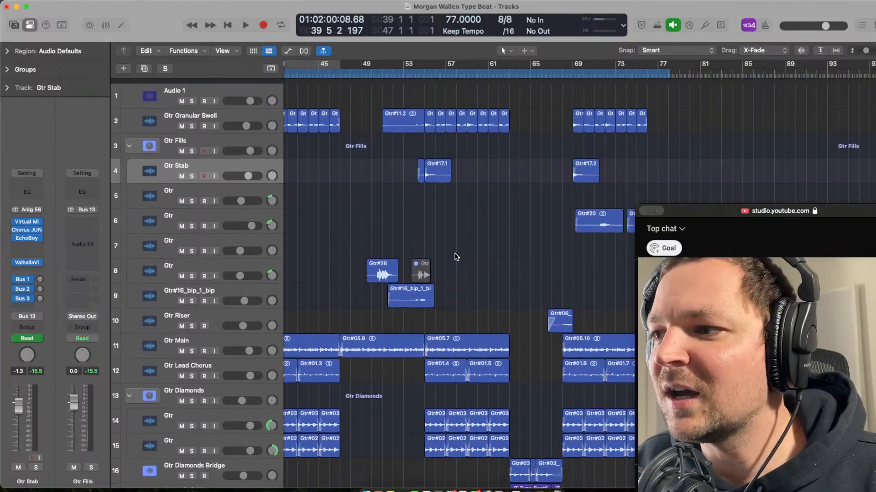
scroll(455, 256, "down", 10)
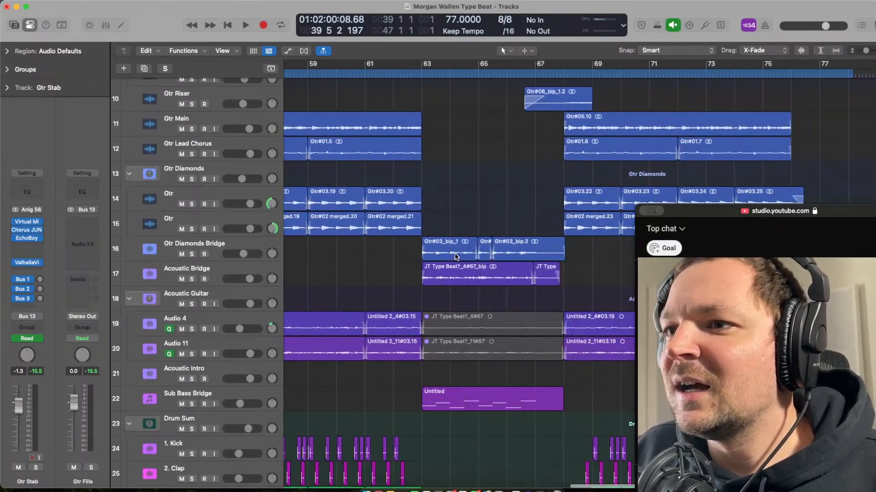
scroll(455, 256, "down", 10)
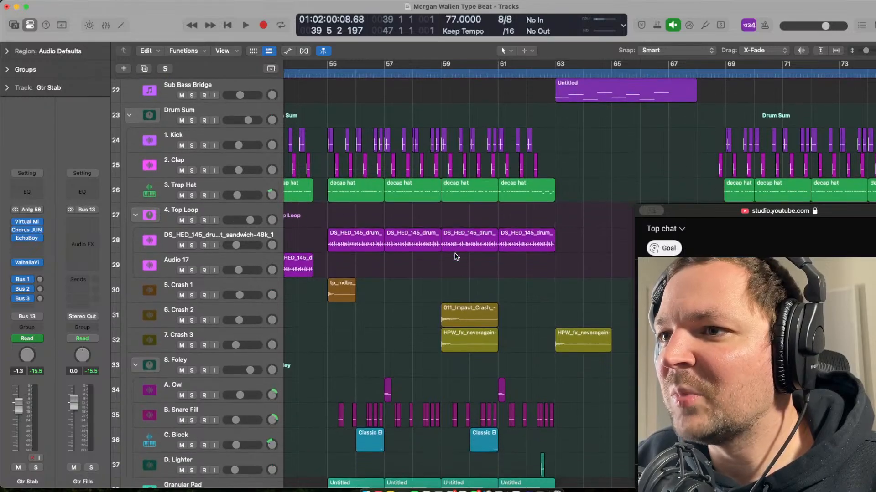
scroll(559, 287, "up", 6)
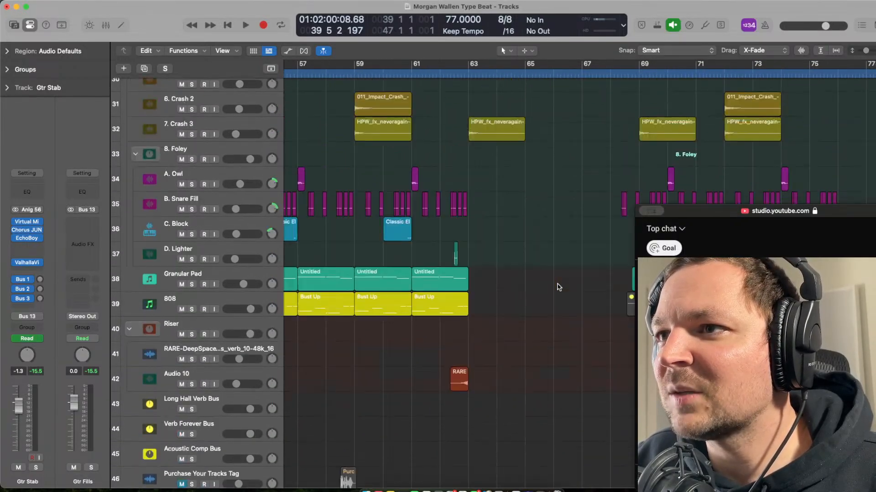
- Play the full mix from bar 62 through the bridge, viewing its guitar, acoustic and sub bass tracks, and stop in bar 67
scroll(452, 290, "up", 8)
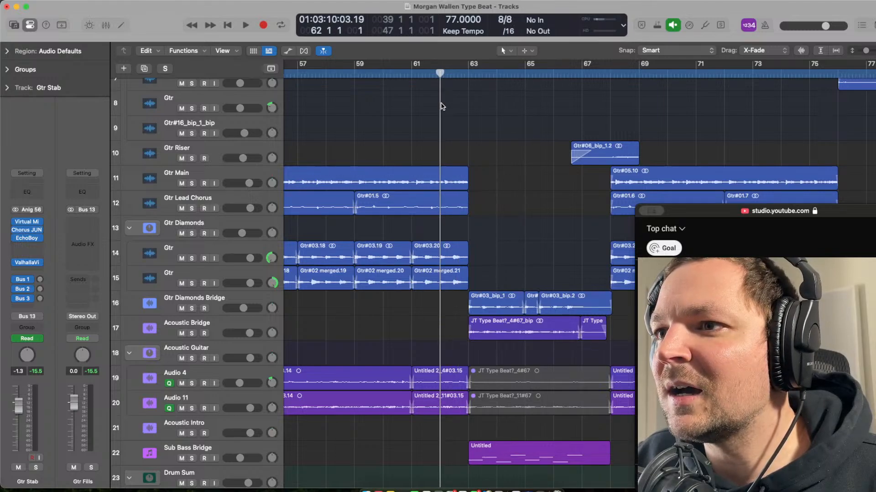
key("space")
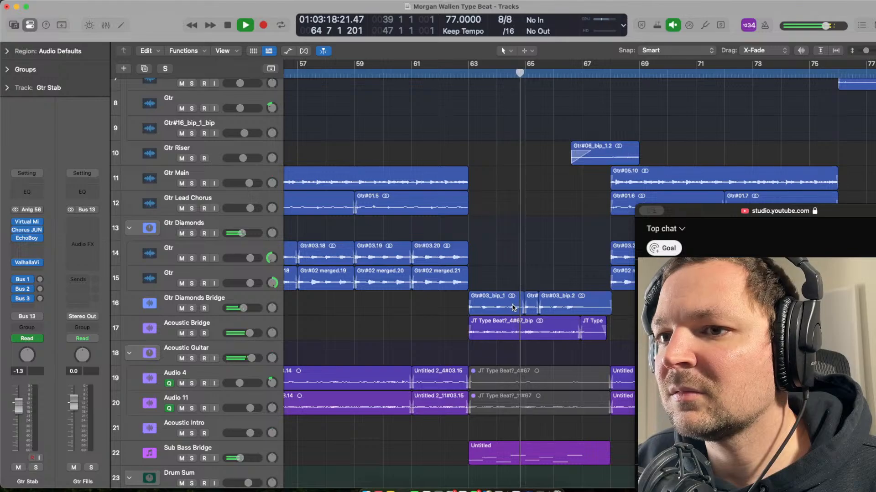
scroll(511, 346, "down", 5)
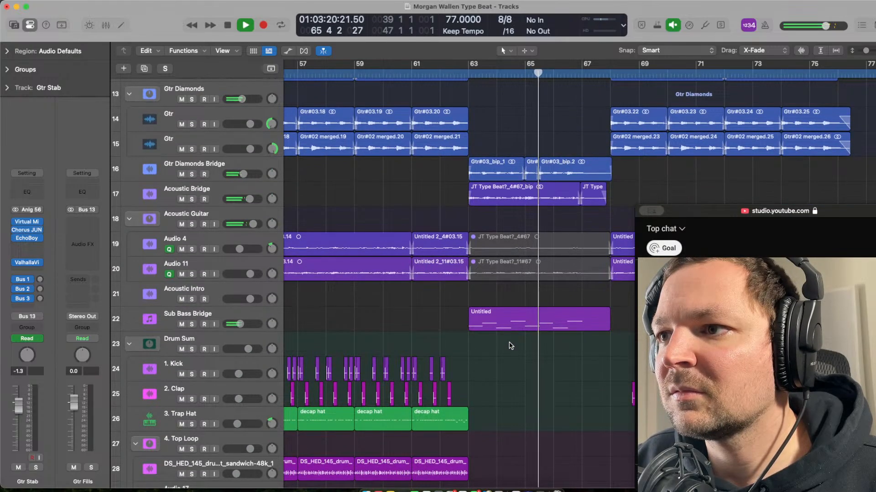
key("super+Left")
key("super+Left")
key("super+Left")
key("super+Right")
key("super+Right")
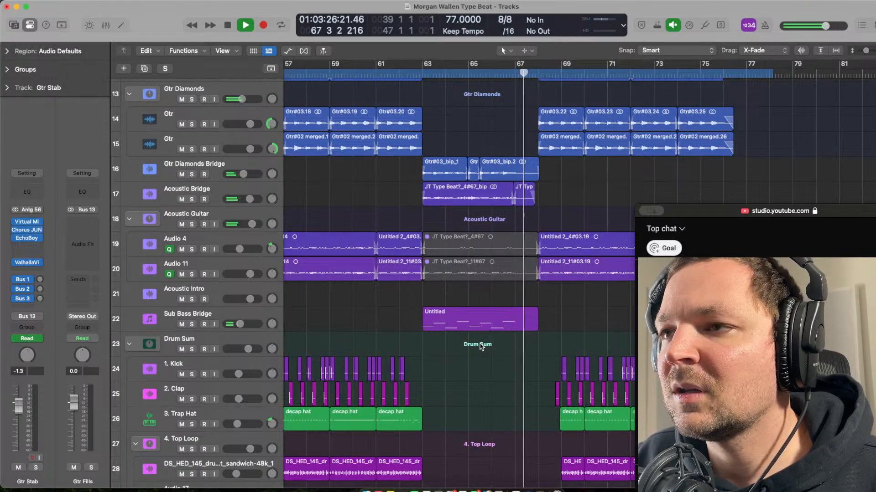
key("space")
- Audition the Sub Bass Bridge track soloed from bar 63, beat 2, stopping playback and turning solo off at the end
key("super+Down")
left_click(427, 313)
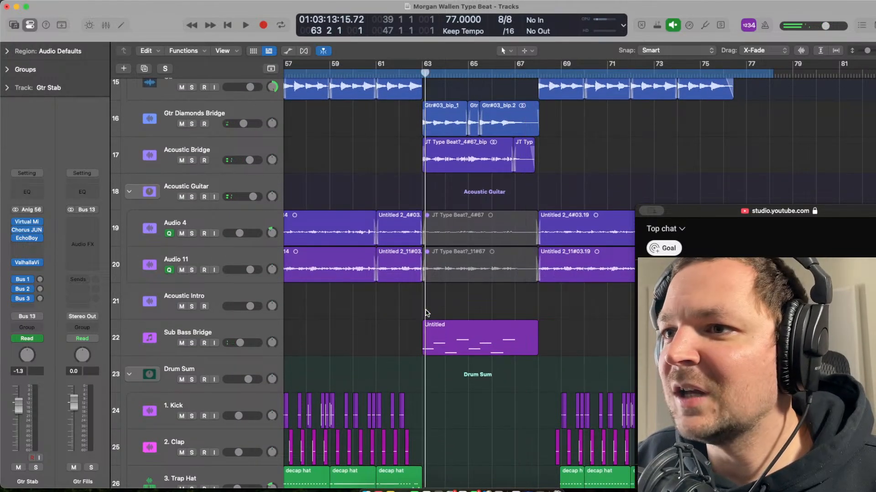
left_click(258, 328)
key("s")
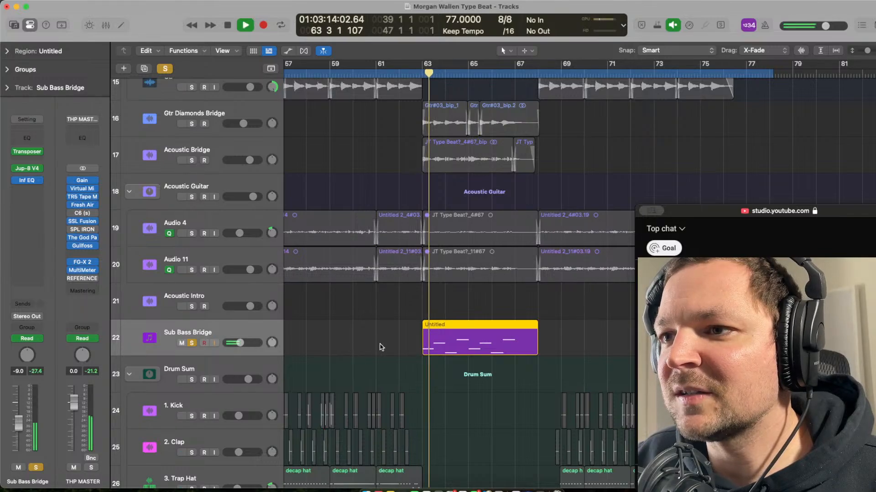
key("space")
key("s")
- Place the playhead at bar 63 and solo the Gtr Diamonds Bridge track
scroll(465, 212, "up", 1)
scroll(465, 212, "up", 3)
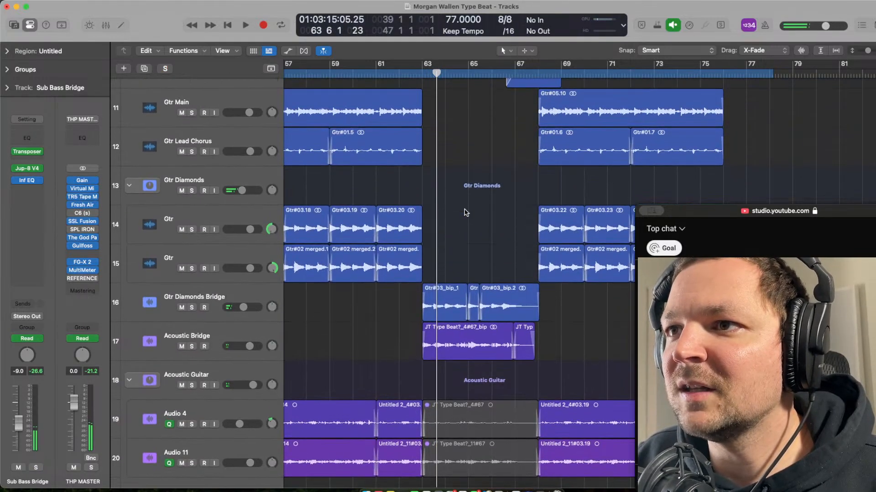
key("super+Right")
key("super+Down")
left_click(400, 158)
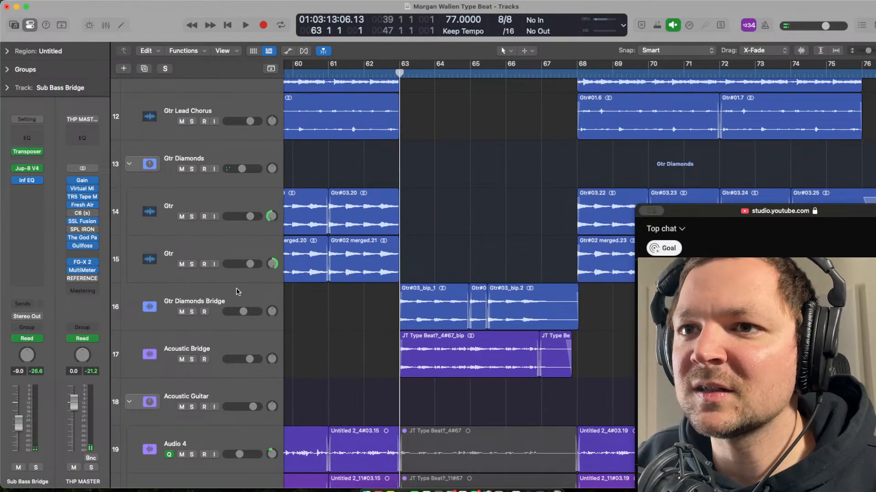
left_click(236, 292)
left_click(156, 350)
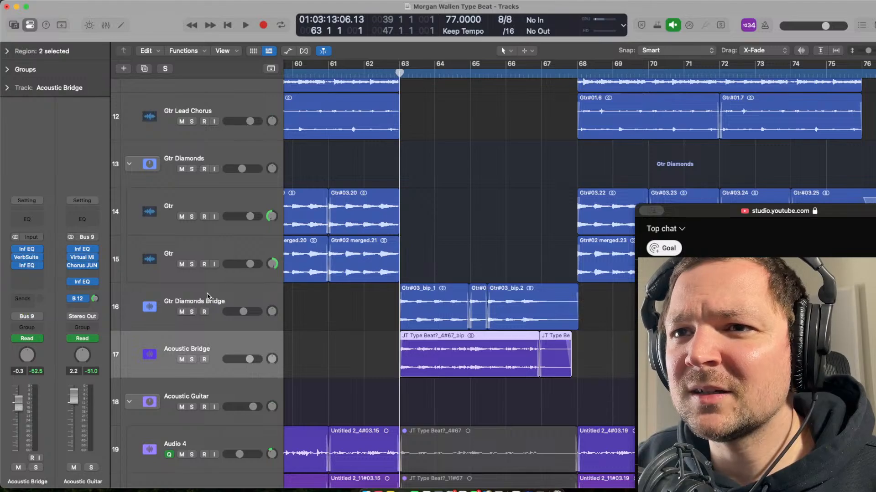
left_click(208, 296)
key("s")
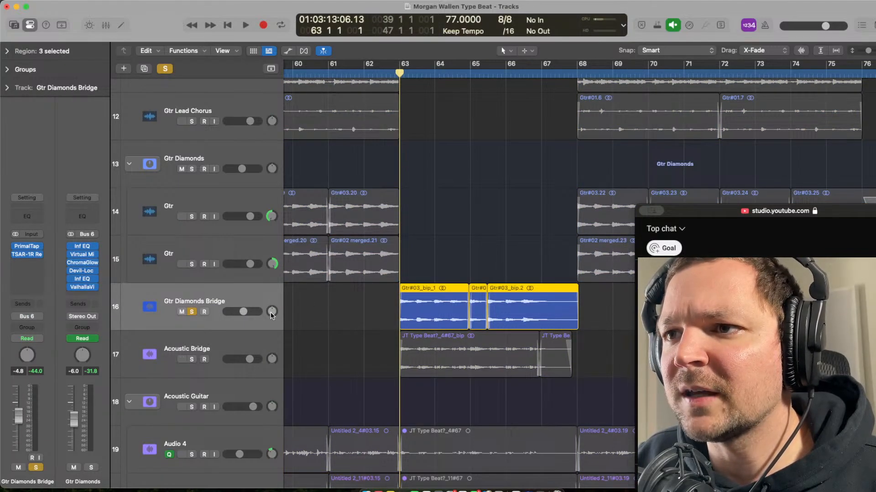
- Play the soloed bridge guitar, comparing it with its PrimalTap and TSAR-1R effects bypassed and active, and end with solo off
key("space")
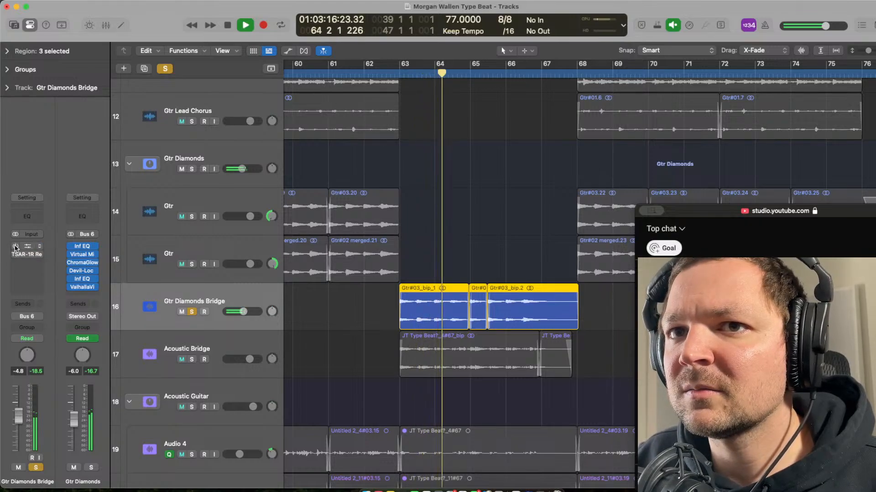
left_click(15, 246)
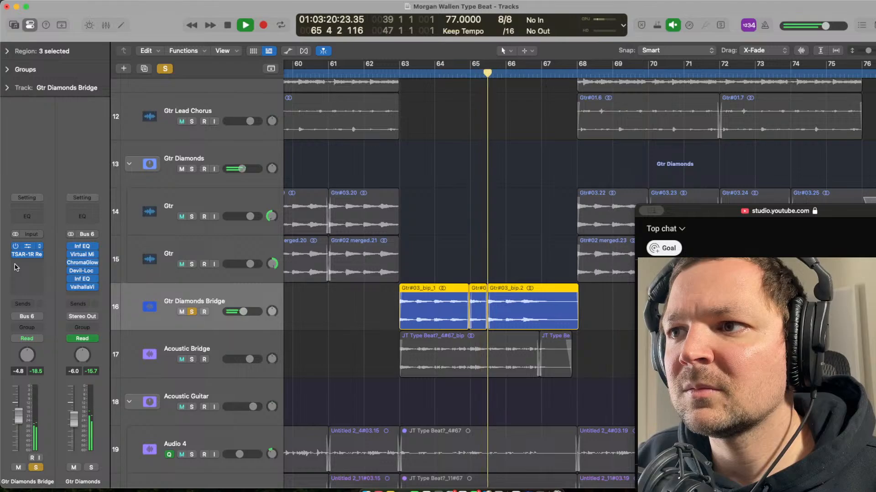
key("space")
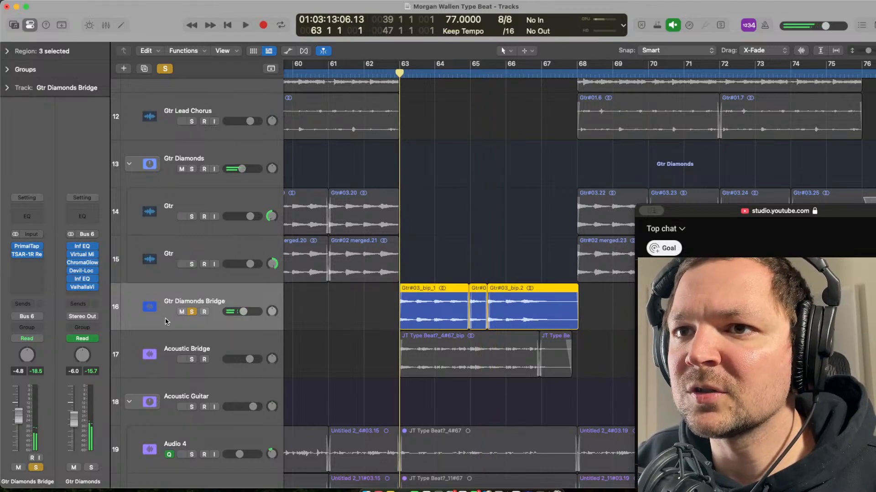
left_click(192, 312)
- Audition the Acoustic Bridge track soloed from bar 63, turning solo off and returning the playhead to bar 63 at the end
left_click(207, 351)
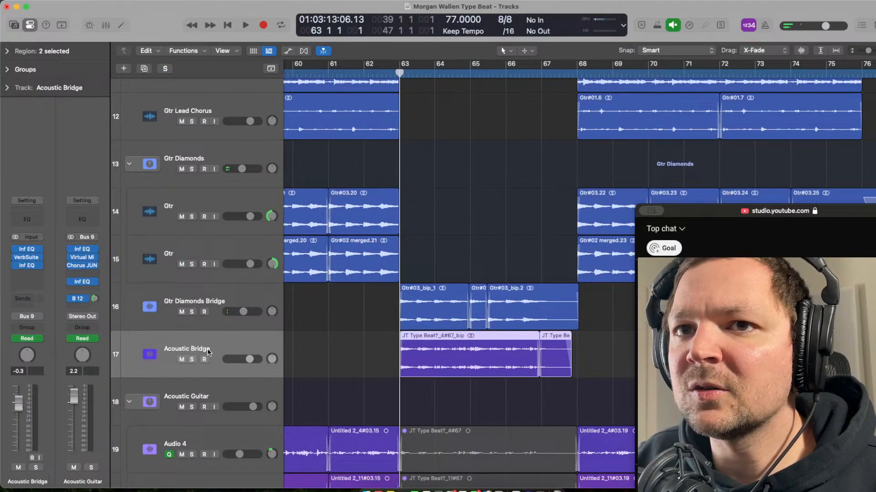
left_click(32, 259)
key("s")
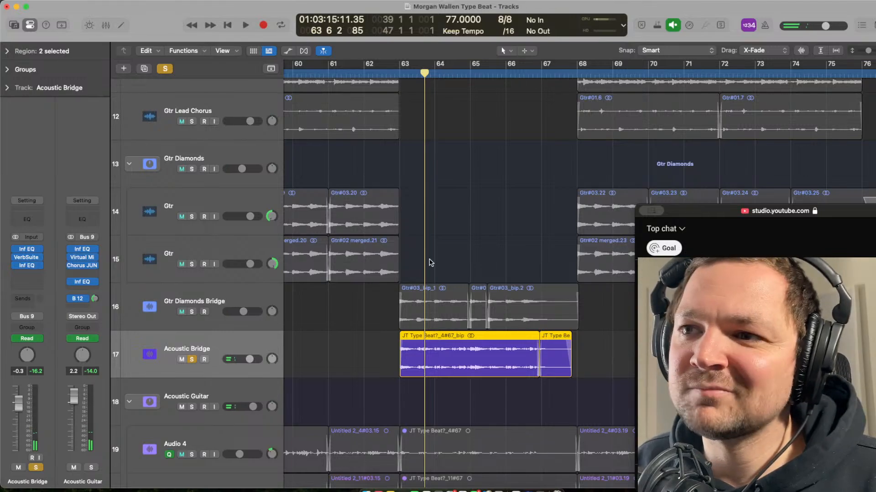
key("s")
left_click(400, 167)
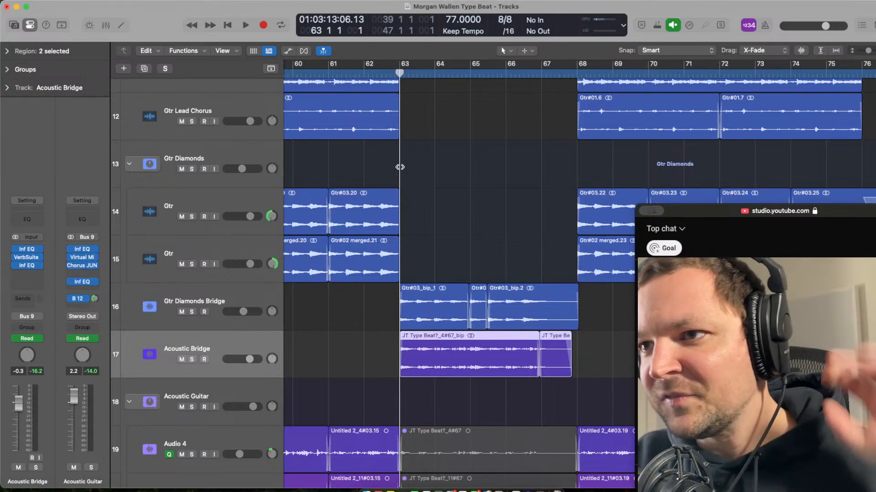
- Examine the bridge tracks and the chorus entry after them, and place the playhead at bar 66, beat 8 by the Gtr Riser region
scroll(423, 184, "down", 4)
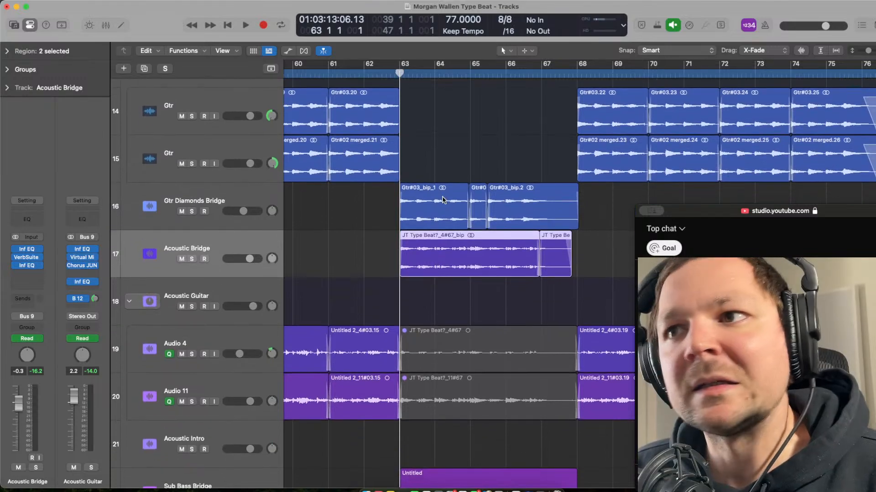
scroll(444, 200, "down", 1)
scroll(444, 200, "down", 3)
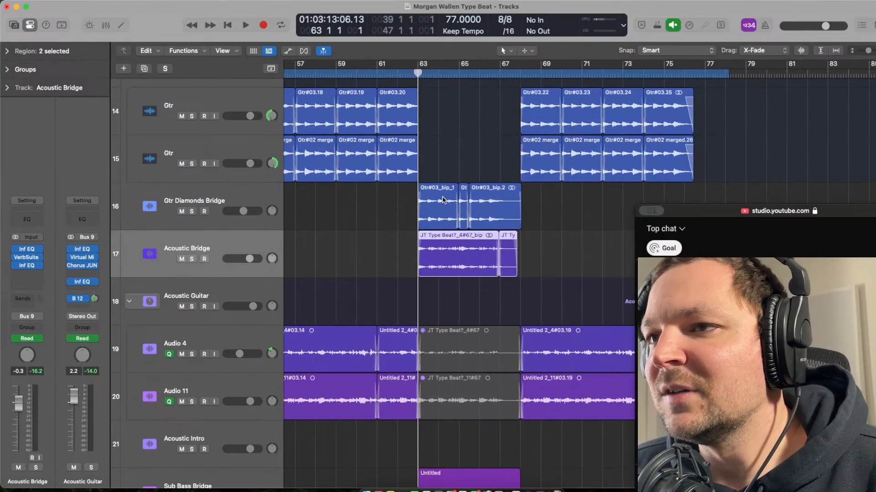
scroll(510, 218, "down", 3)
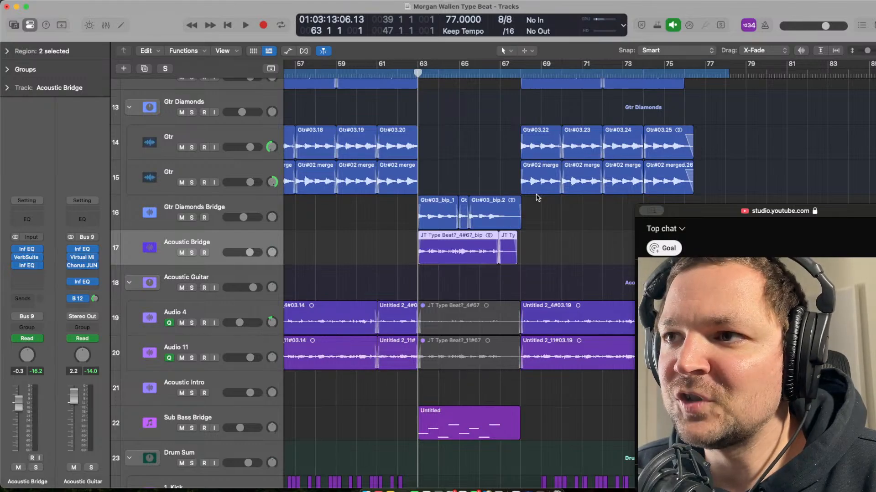
scroll(491, 251, "down", 3)
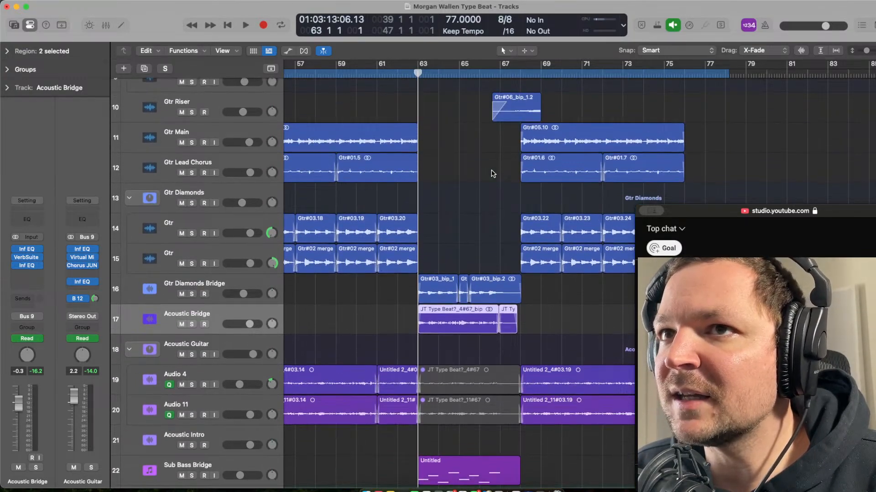
scroll(502, 173, "up", 2)
left_click(497, 118)
scroll(497, 116, "down", 5)
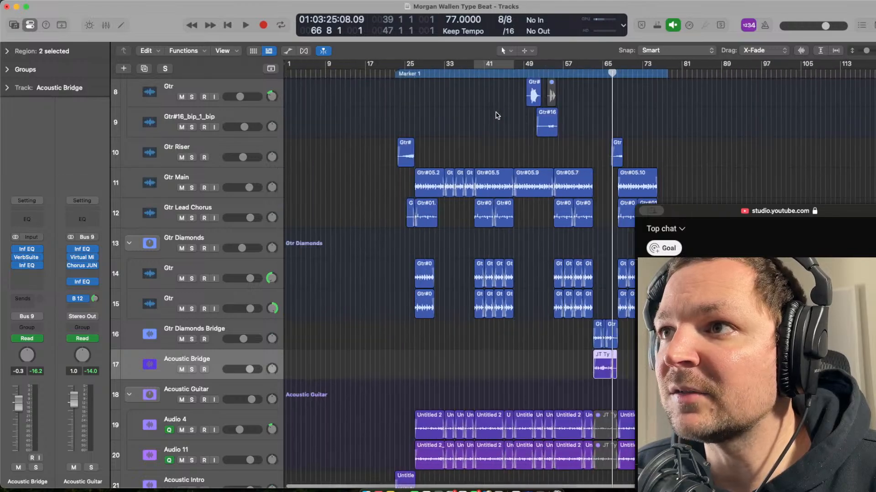
- Place the playhead at bar 66, beat 6, where the Gtr Riser region starts, and select the Gtr Riser track
scroll(496, 115, "up", 5)
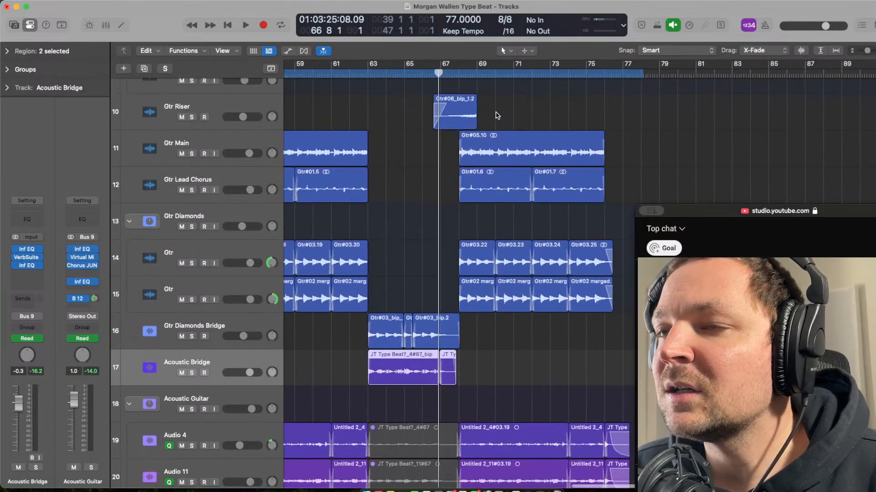
scroll(462, 142, "up", 2)
left_click(434, 157)
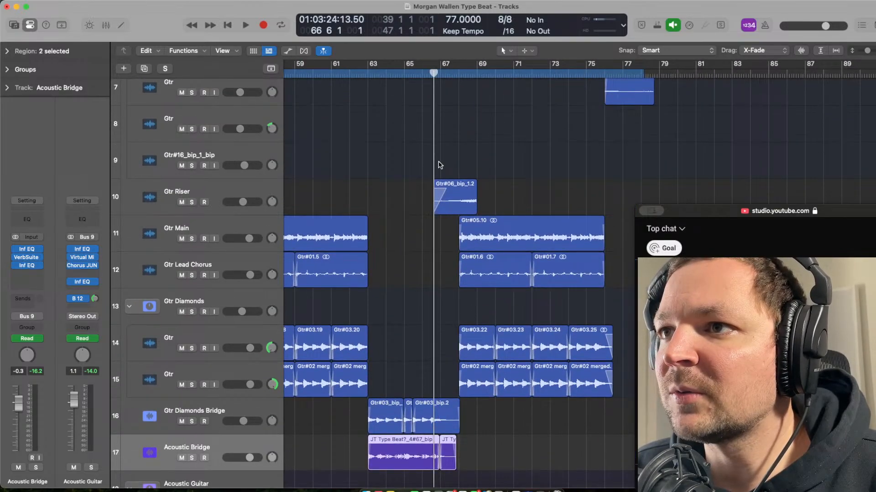
left_click(228, 191)
scroll(354, 211, "right", 5)
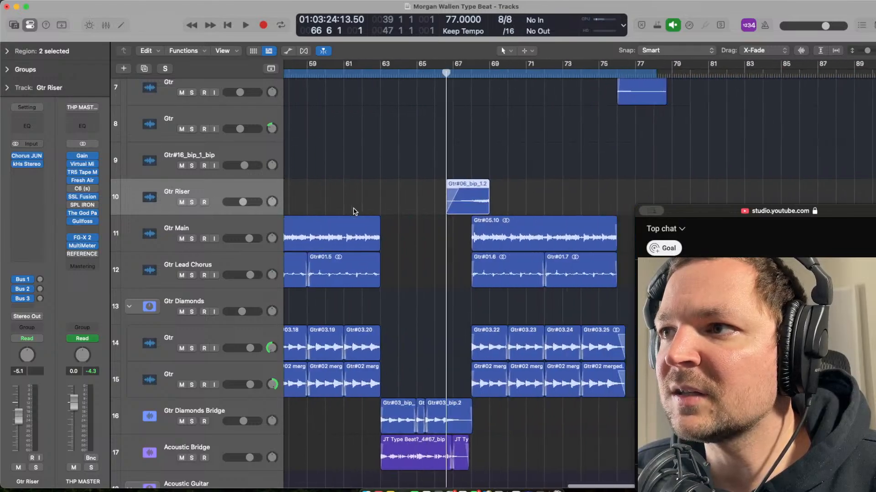
- Solo the Acoustic Bridge track and play it from bar 66, beat 4, stopping near the end of its region
scroll(354, 211, "left", 3)
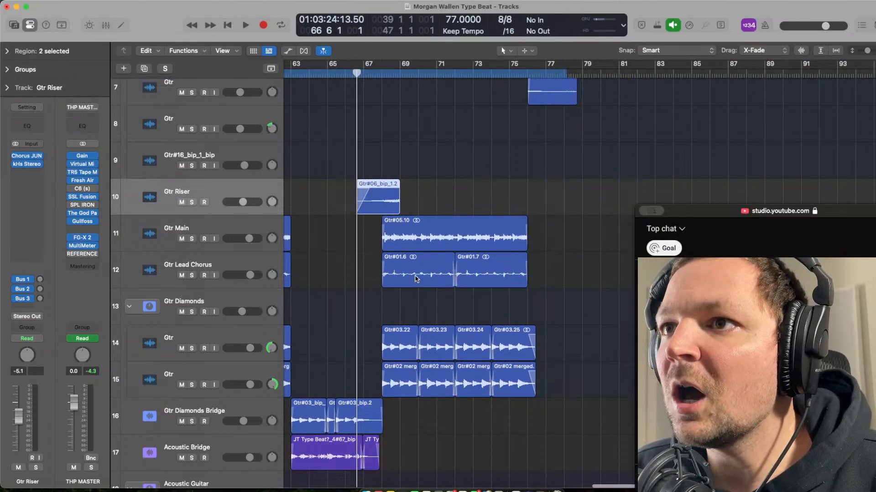
scroll(392, 303, "up", 5)
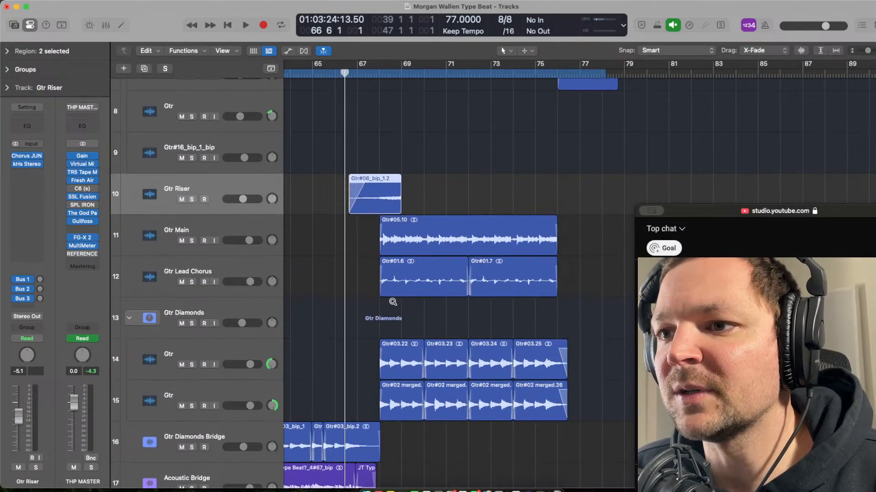
scroll(392, 303, "down", 5)
scroll(393, 303, "left", 4)
left_click(441, 226)
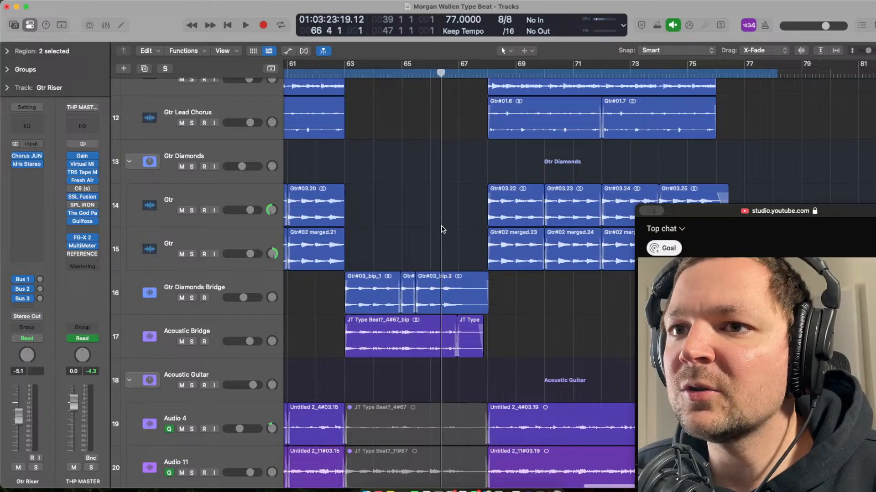
left_click(227, 318)
key("s")
key("space")
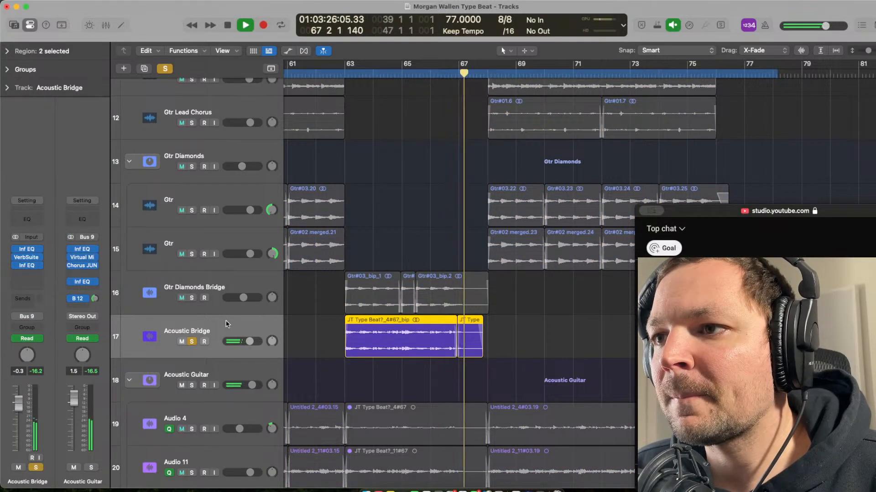
key("space")
- Open the last Inf EQ on the soloed Acoustic Bridge track and play the part from bar 66, beat 2, watching its filter curve
scroll(585, 345, "up", 5)
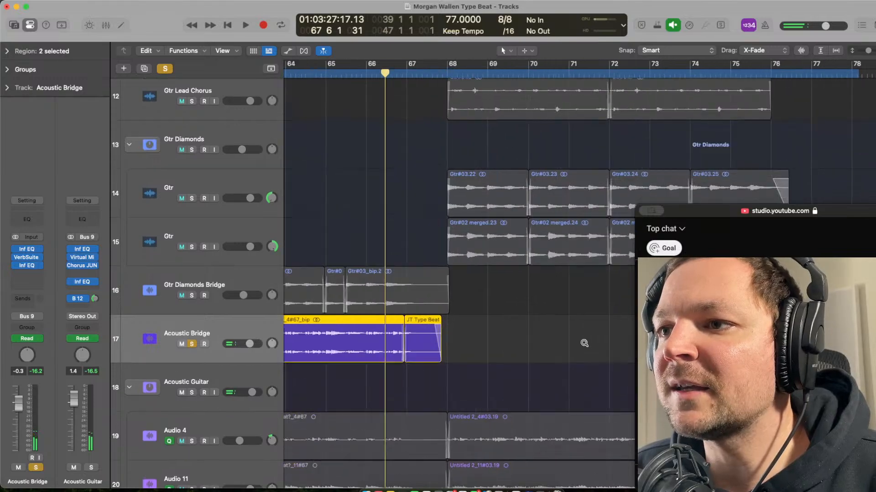
scroll(585, 345, "left", 5)
left_click(370, 165)
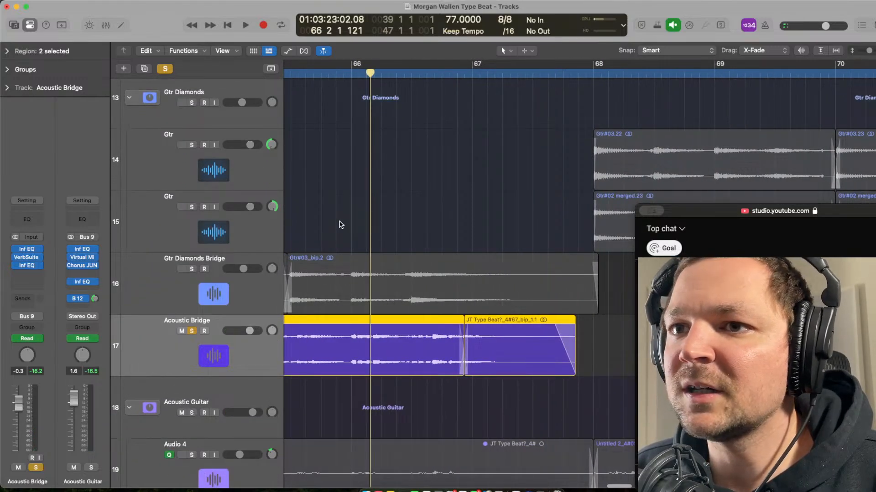
left_click(31, 266)
key("space")
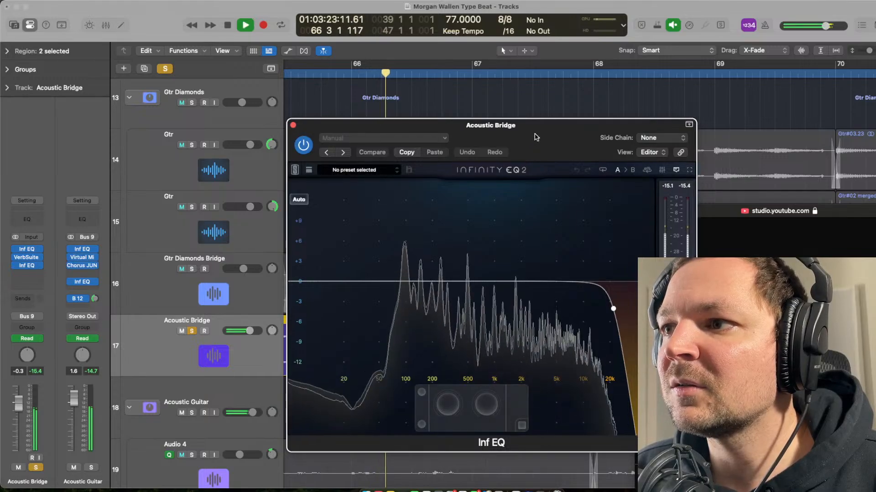
left_click_drag(536, 137, 253, 94)
key("space")
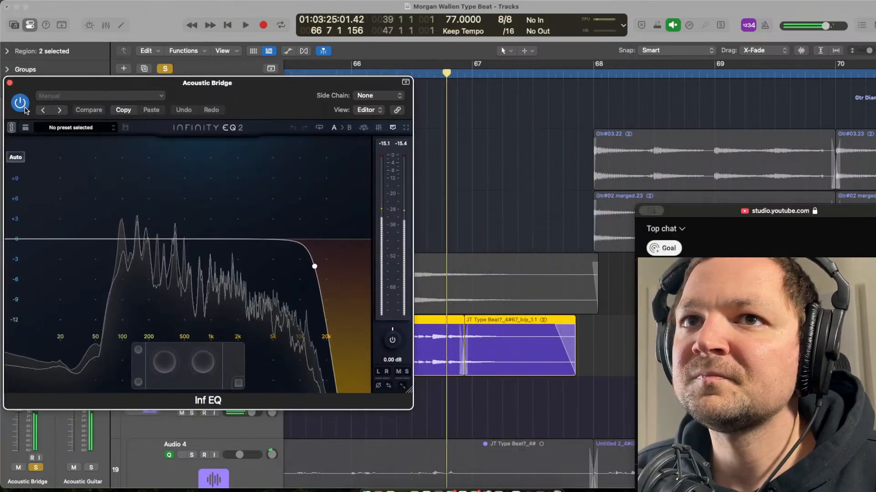
- Play the soloed Acoustic Bridge from bar 66, beat 4 with the Inf EQ bypassed
scroll(584, 170, "left", 2)
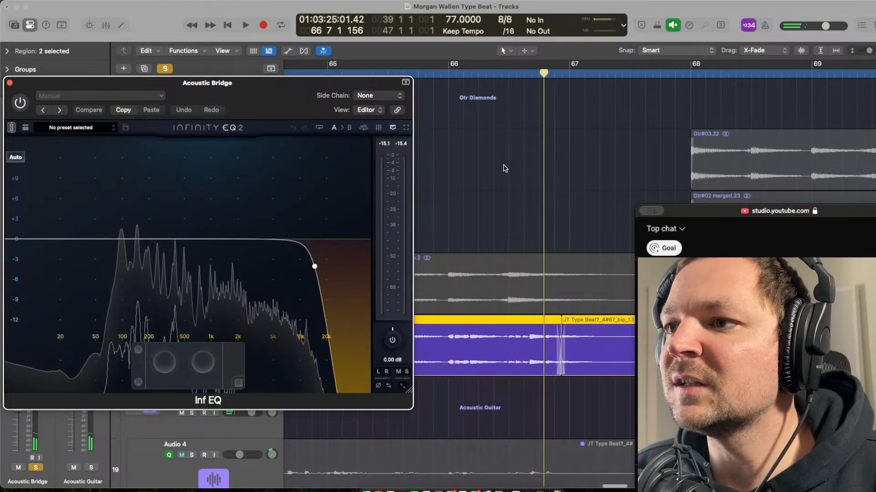
left_click(504, 167)
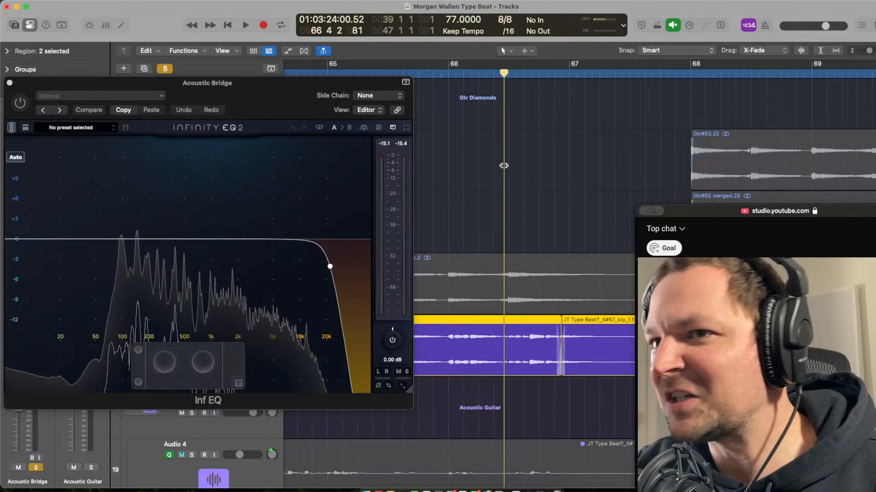
left_click_drag(284, 101, 332, 72)
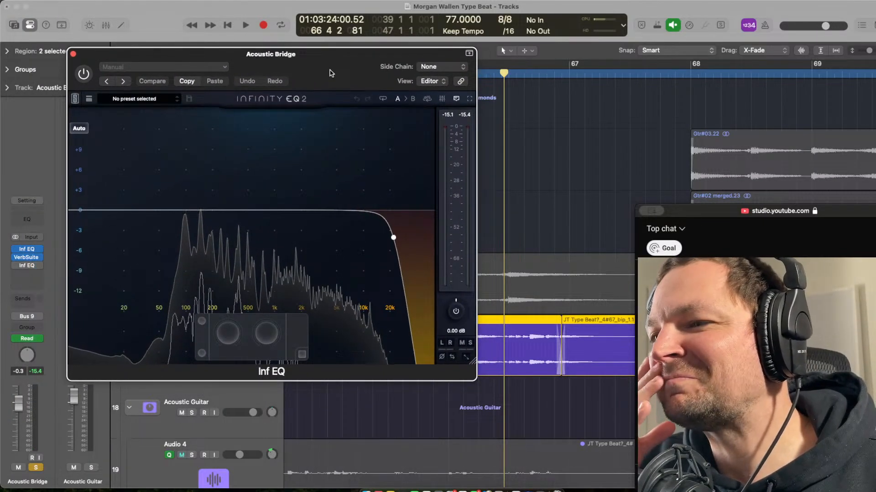
left_click_drag(332, 73, 331, 63)
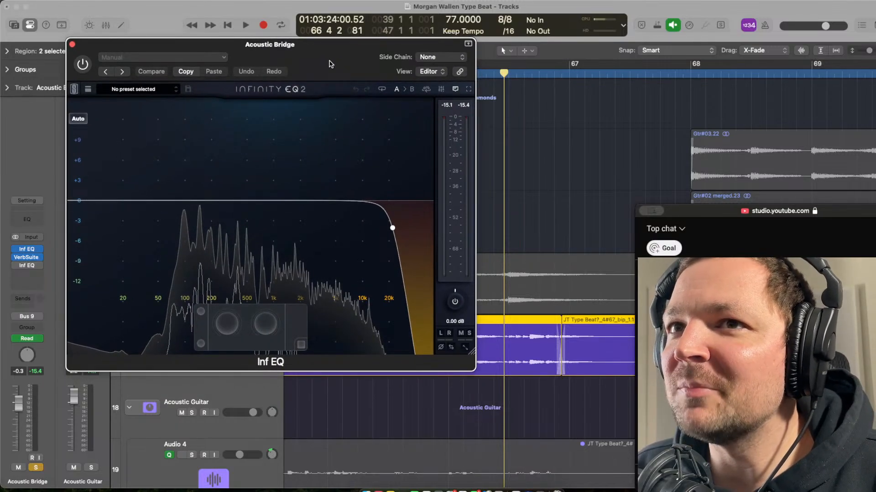
key("space")
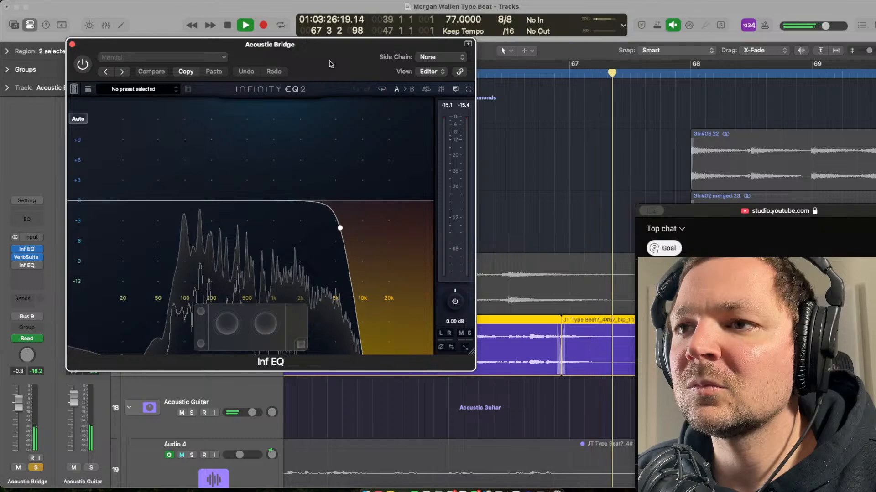
key("space")
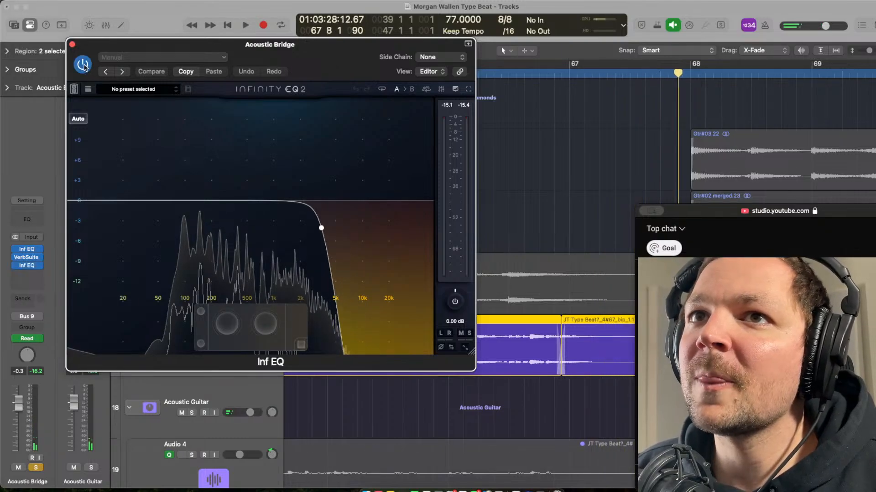
- Replay the soloed Acoustic Bridge from bar 66, beat 4 with the Inf EQ active, and close the plug-in window
scroll(593, 160, "left", 1)
left_click(518, 91)
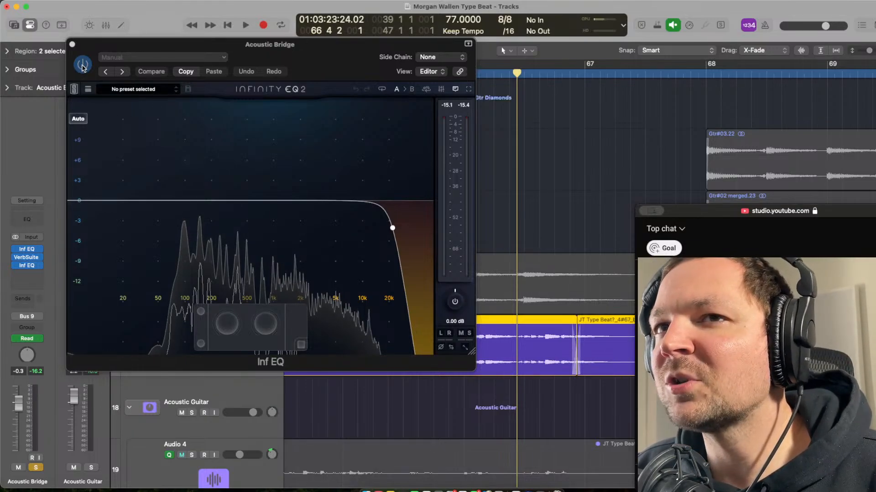
left_click(82, 67)
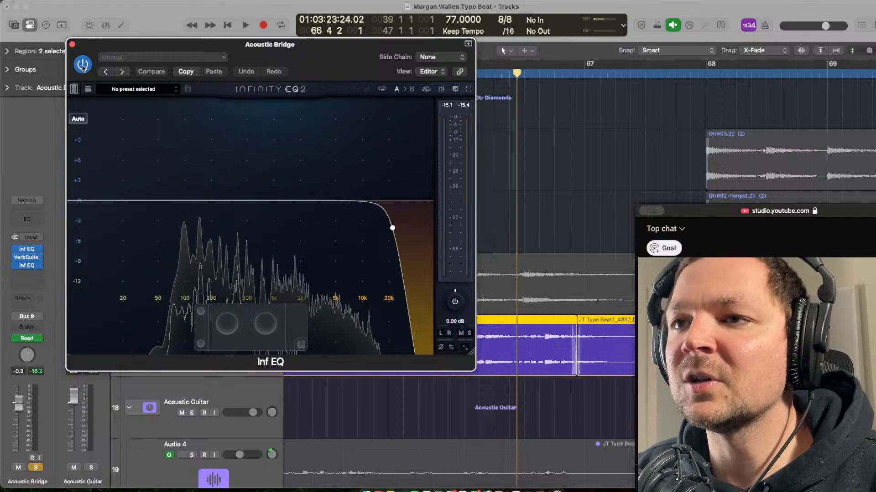
key("space")
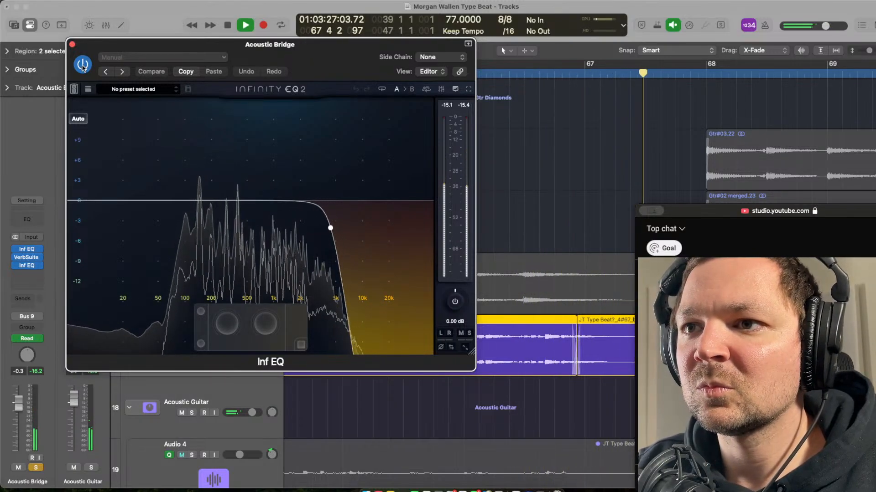
key("space")
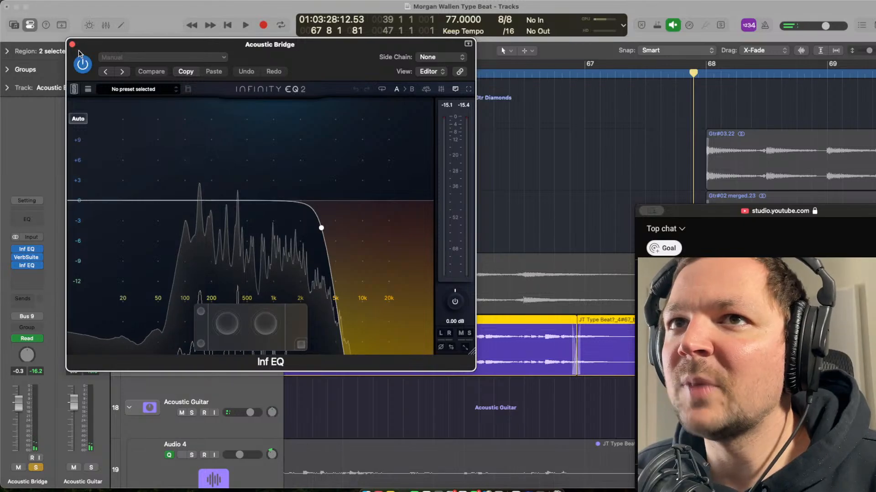
left_click(72, 44)
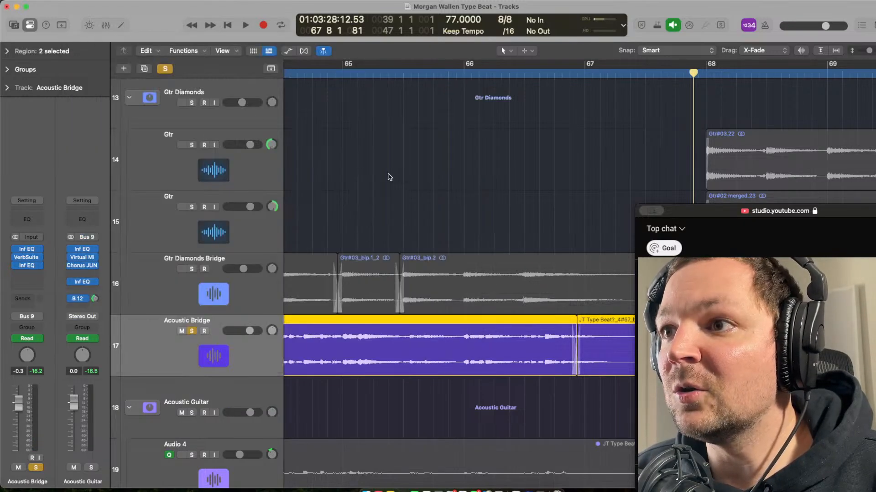
- Return the playhead to bar 66, beat 4, turn off the Acoustic Bridge solo and deselect its regions
scroll(552, 197, "right", 5)
left_click(363, 165)
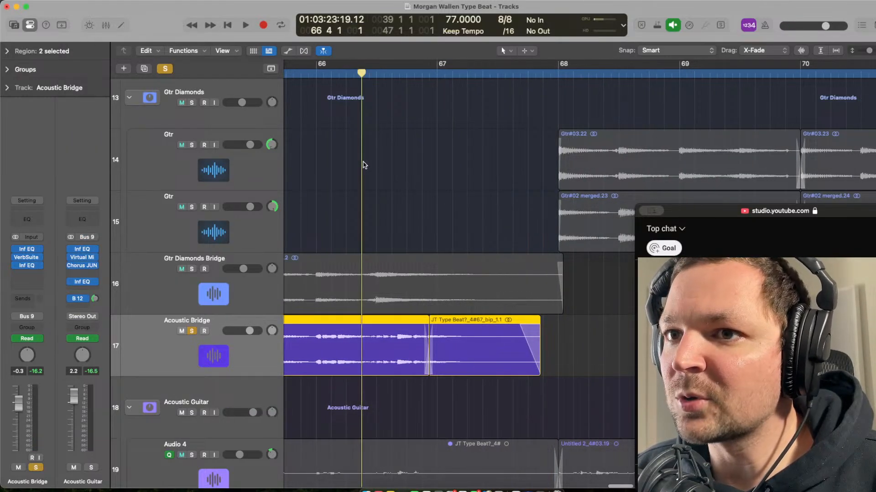
scroll(460, 282, "left", 3)
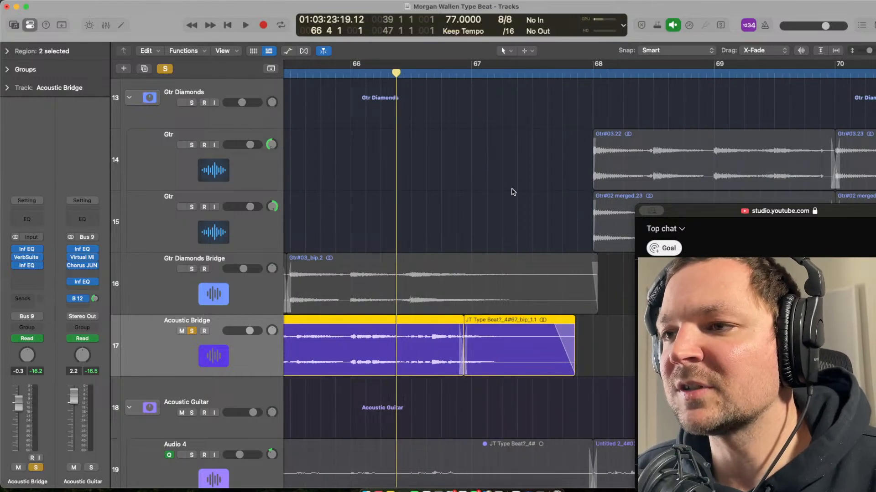
key("s")
left_click(474, 177)
- Play the full mix from bar 66, beat 6, at the start of the Gtr Riser region, and mute the Gtr Riser track during playback
scroll(474, 177, "up", 15)
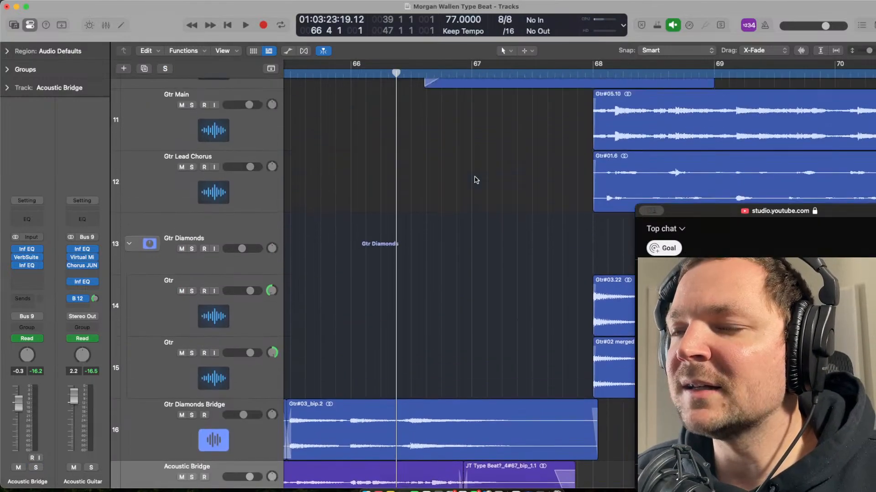
scroll(502, 306, "down", 5)
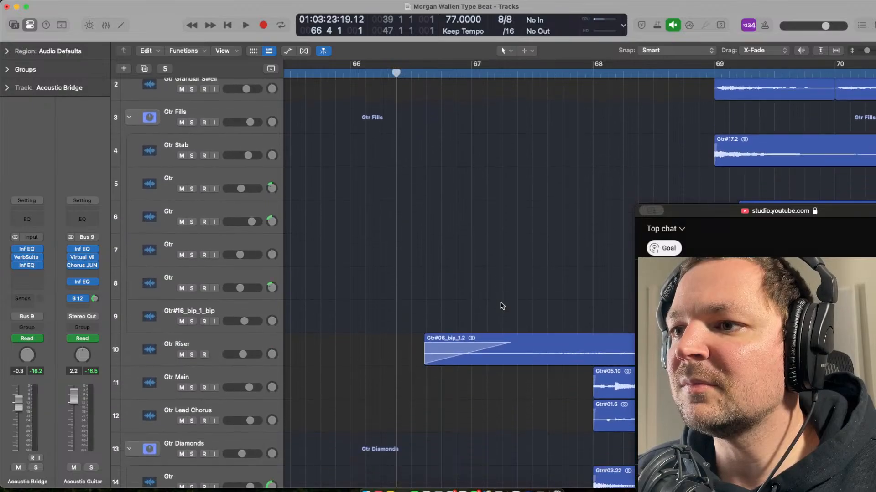
scroll(434, 272, "right", 4)
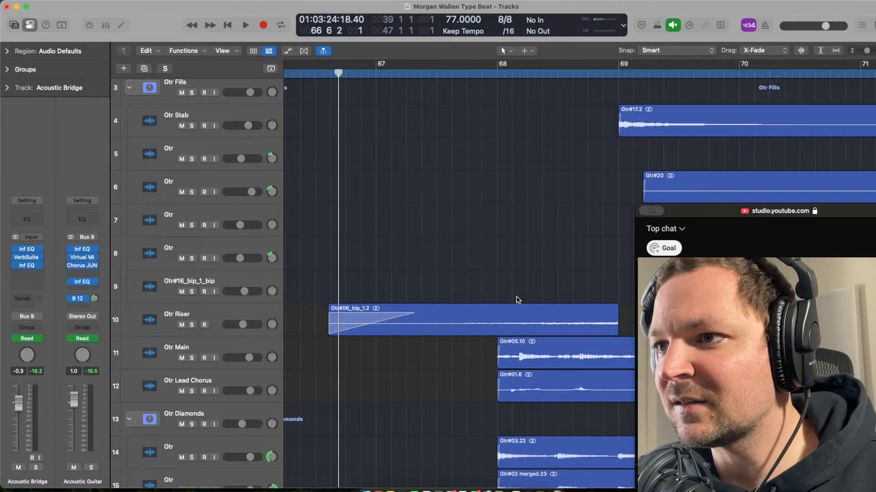
scroll(517, 299, "up", 5)
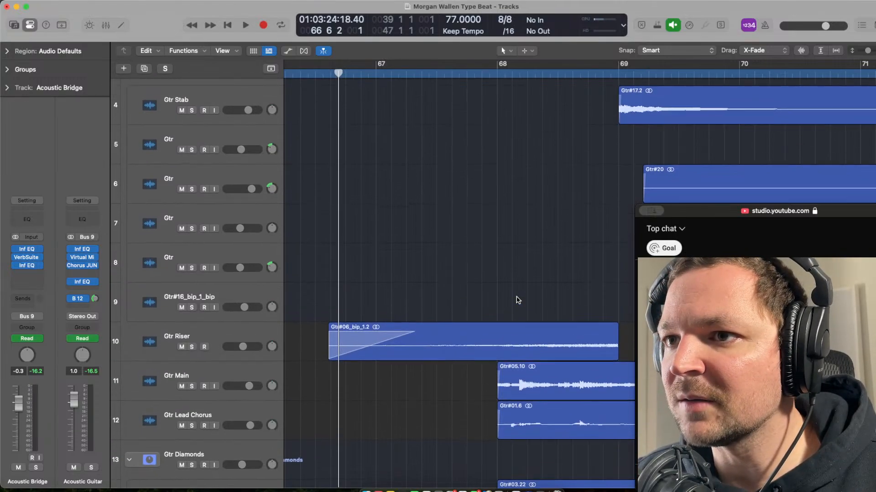
left_click(330, 274)
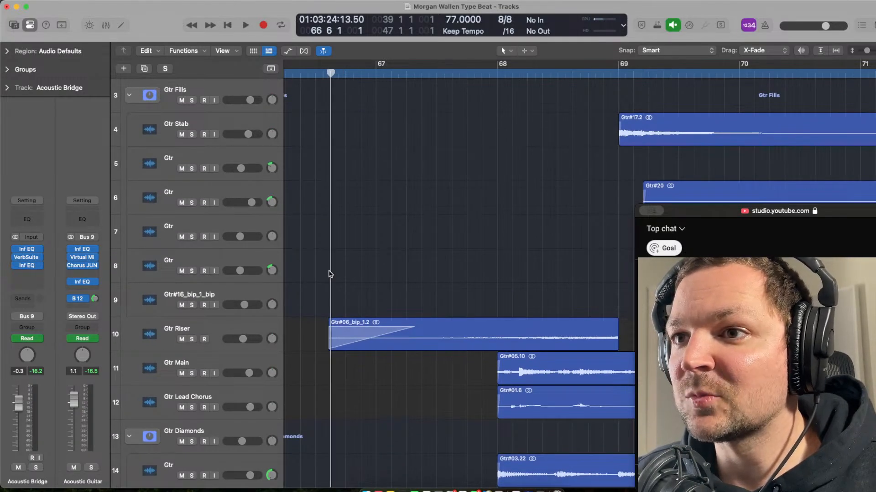
key("space")
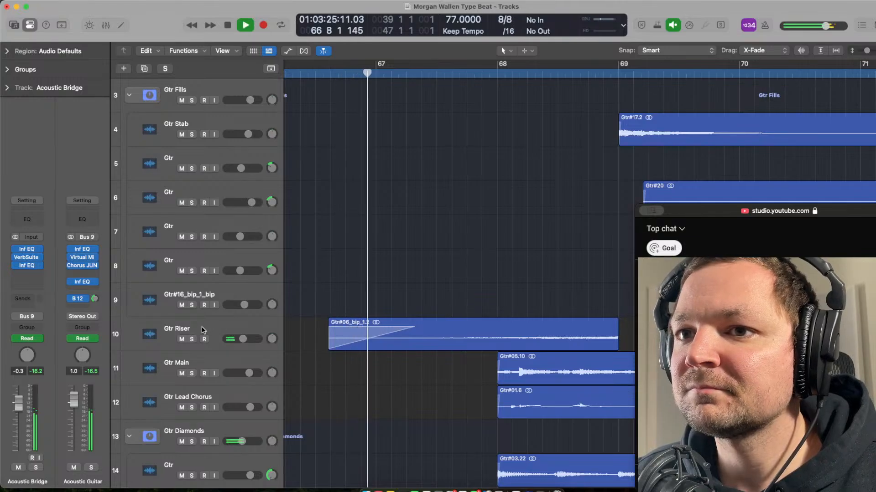
left_click(182, 339)
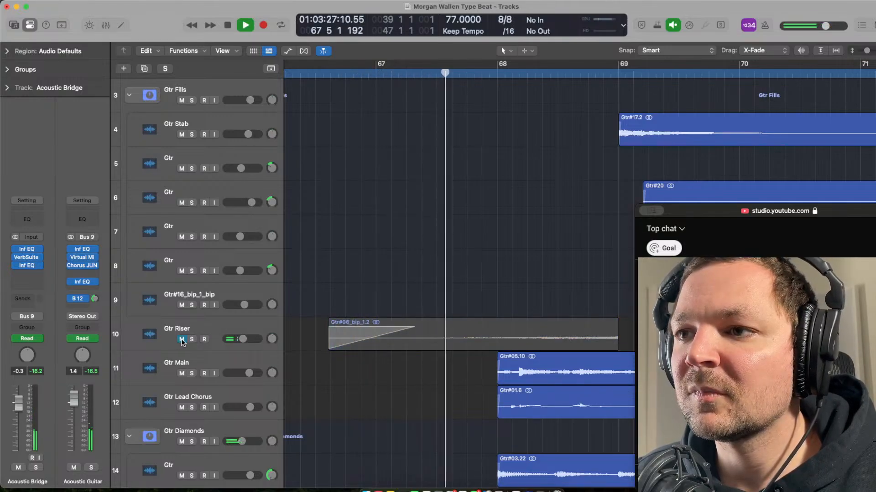
key("space")
- Compare the mix from bar 66 with the Gtr Riser unmuted and muted, leaving it unmuted with the playhead at bar 66, beat 5
scroll(346, 263, "left", 3)
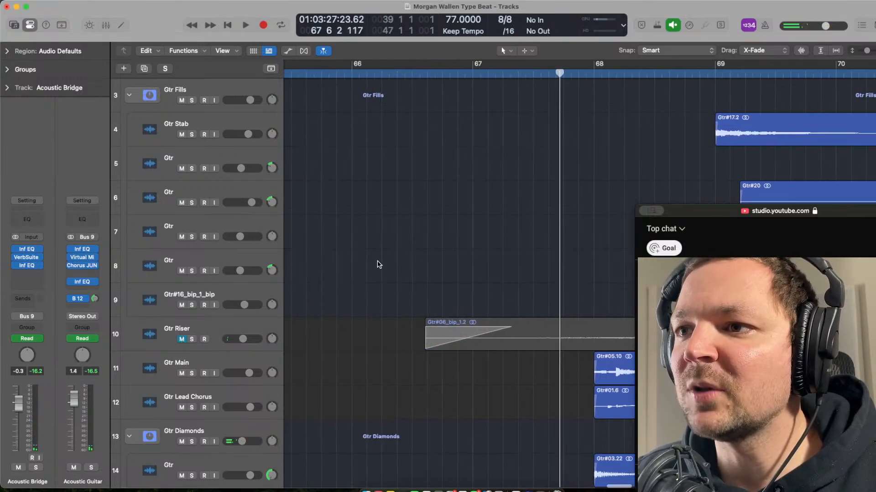
left_click(356, 215)
left_click(181, 339)
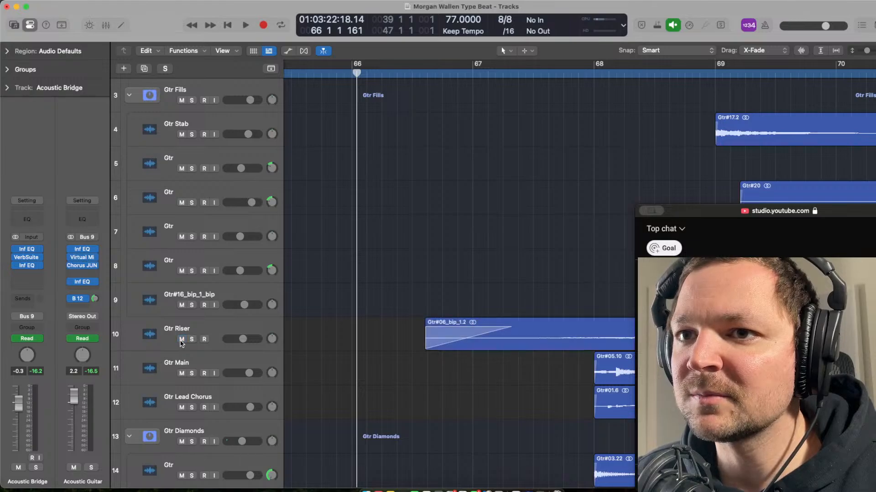
key("space")
left_click(182, 339)
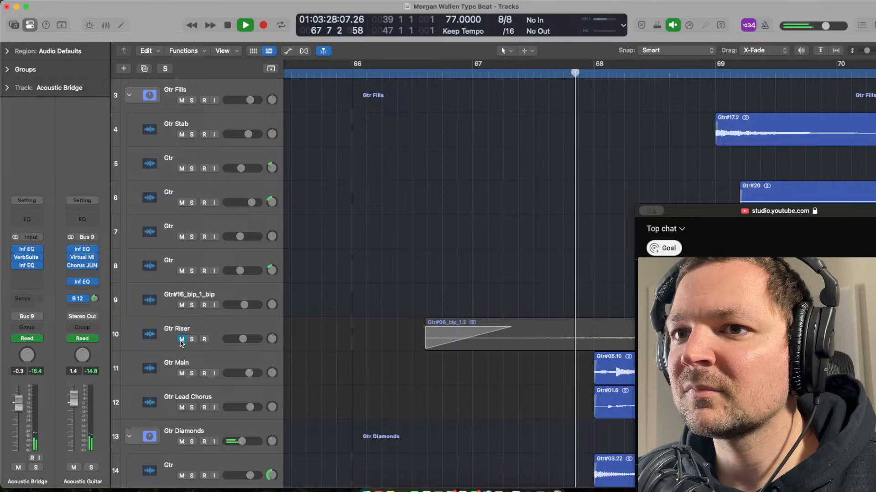
key("space")
left_click(182, 340)
left_click(422, 264)
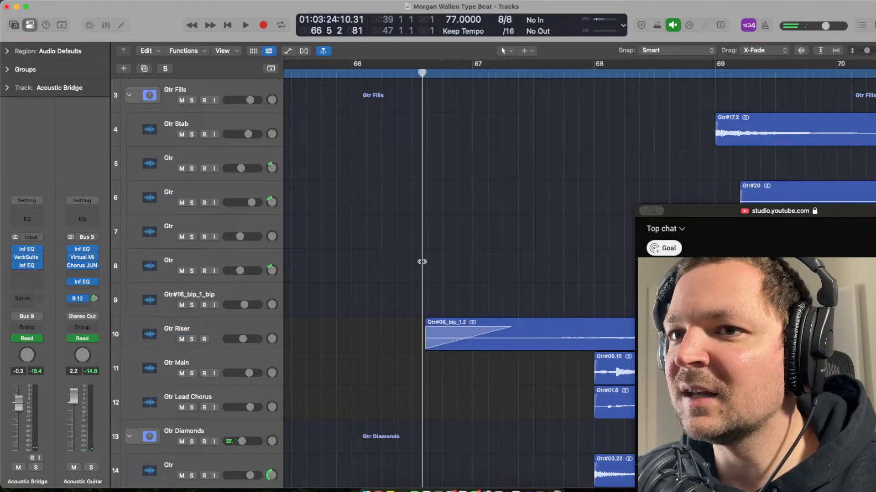
- Select the Gtr Riser track and play the full mix from bar 66, beat 5 through the riser into the chorus
left_click(214, 334)
key("space")
scroll(529, 243, "down", 3)
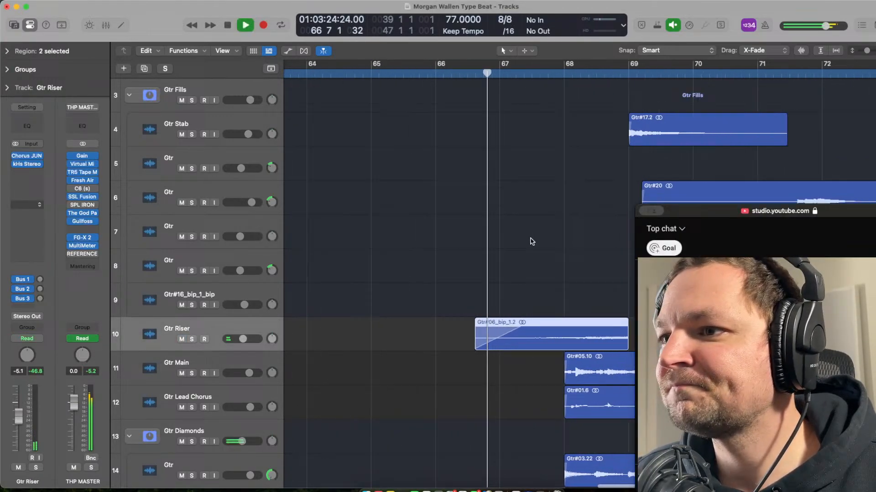
left_click(458, 222)
scroll(458, 222, "right", 5)
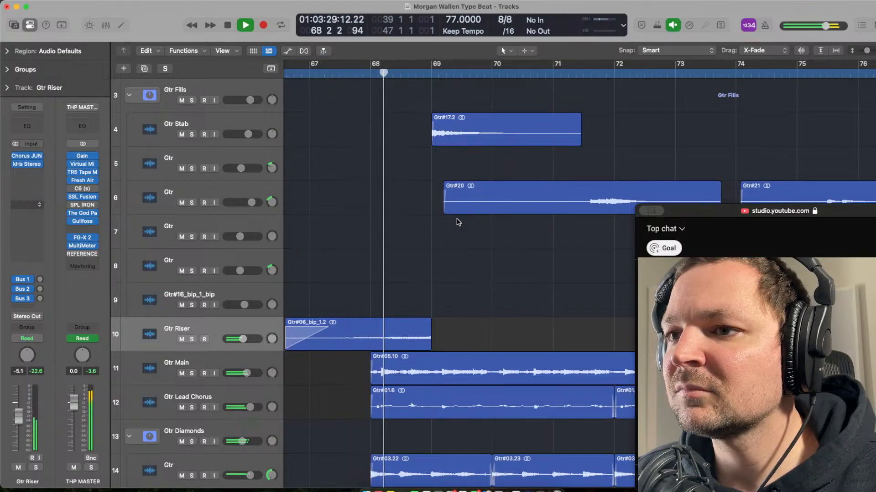
scroll(458, 222, "down", 5)
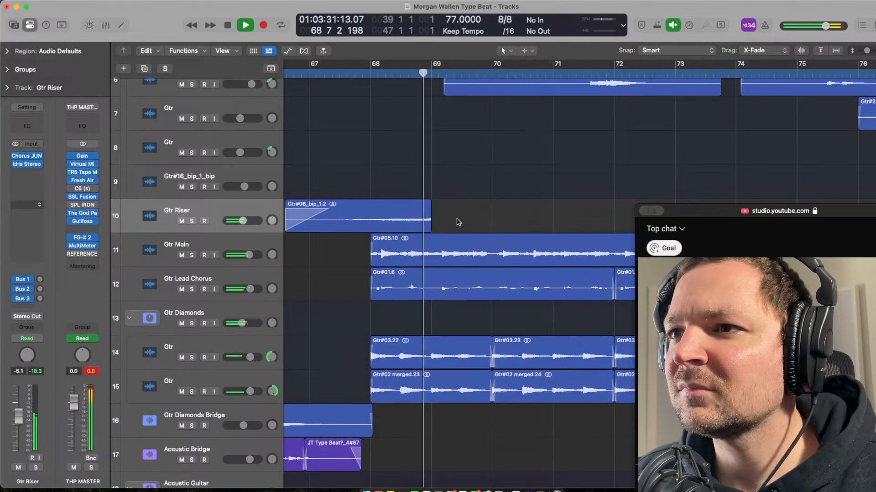
scroll(459, 223, "down", 5)
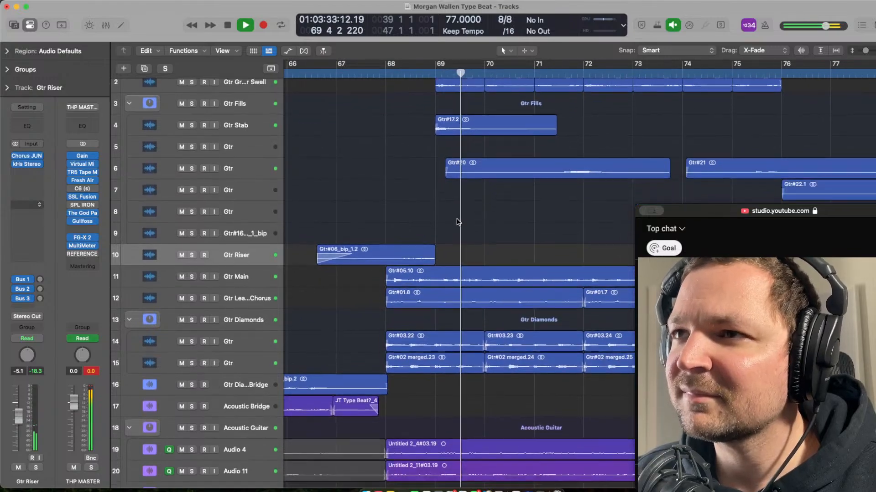
scroll(458, 222, "down", 1)
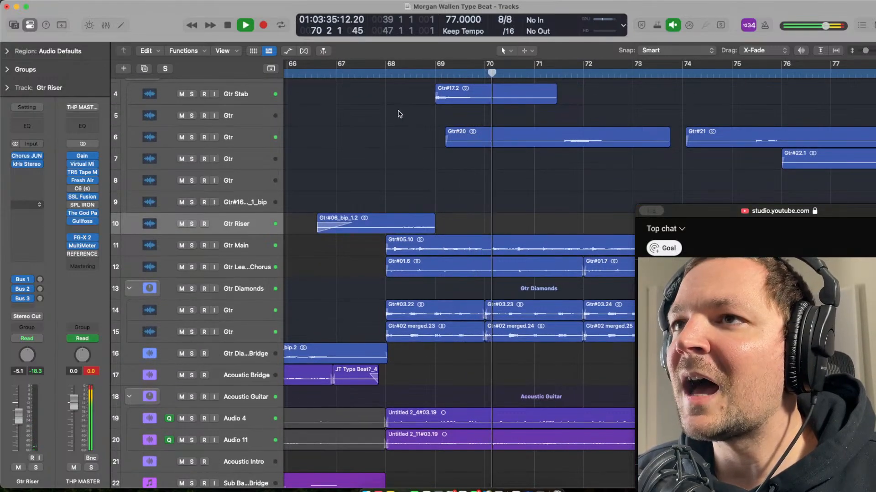
- Stop playback, return the playhead to bar 67 and look over the drum and foley tracks of the chorus
key("space")
left_click(337, 74)
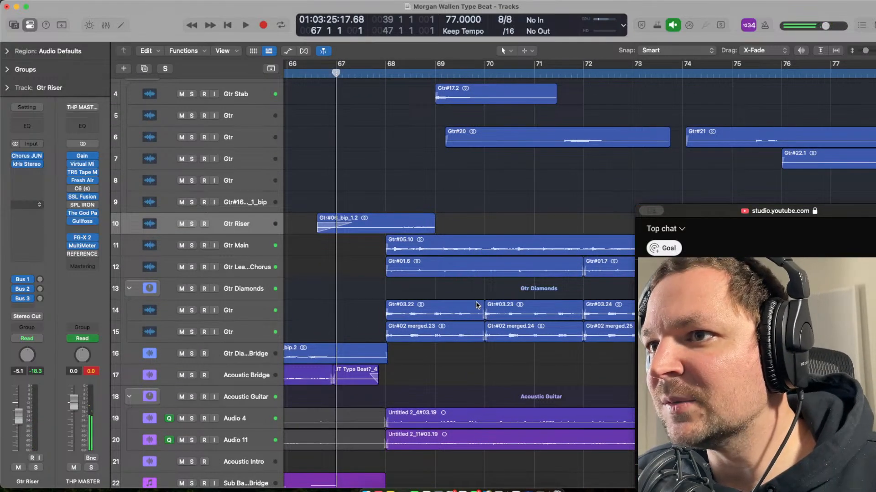
scroll(442, 127, "up", 2)
key("super+Left")
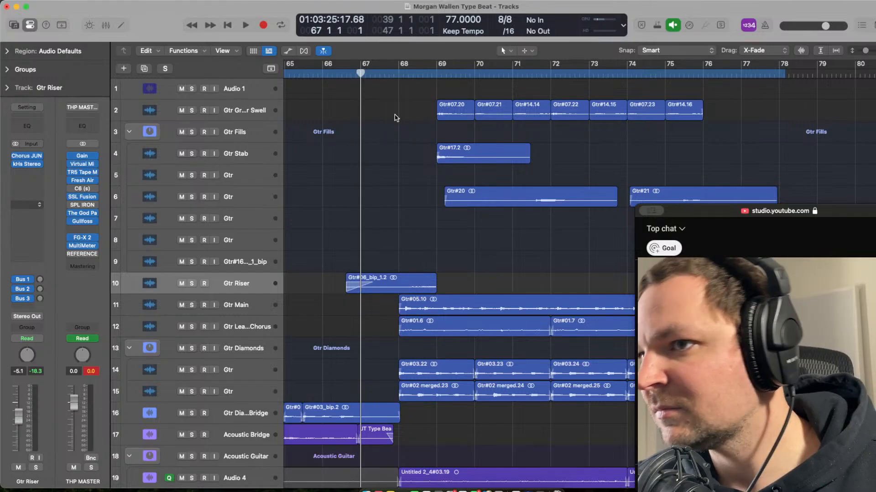
scroll(447, 252, "down", 5)
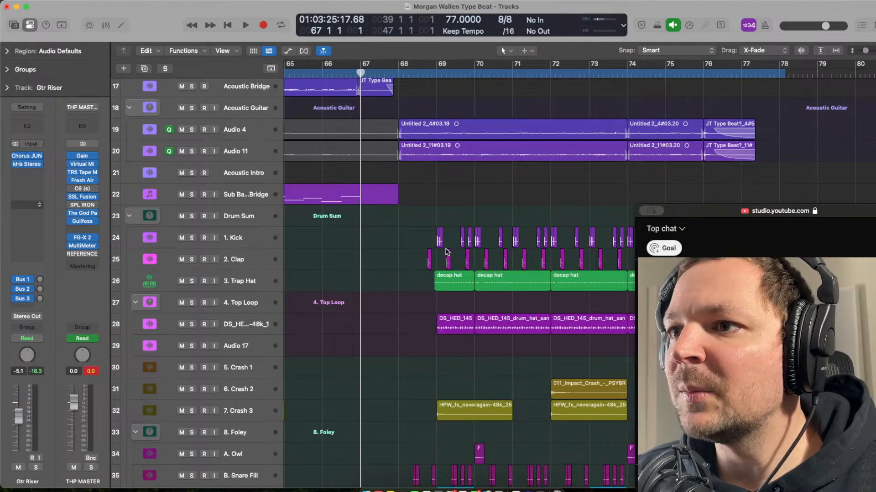
scroll(446, 251, "down", 1)
scroll(447, 252, "down", 3)
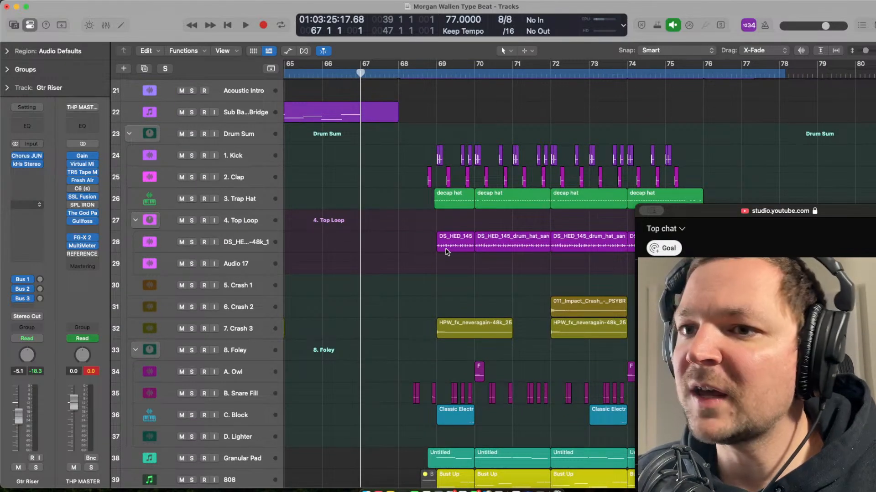
- Play the full mix from bar 67 while examining the drum, foley and guitar tracks around the chorus entry
key("space")
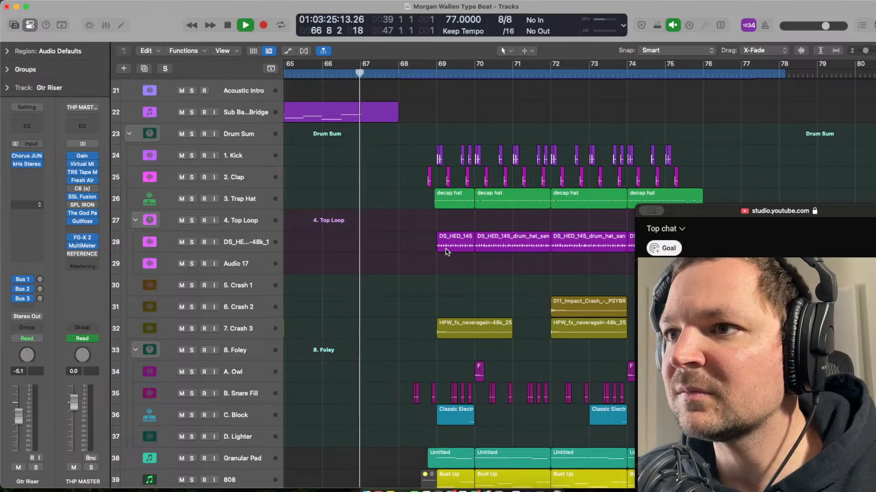
scroll(405, 281, "down", 1)
scroll(407, 284, "up", 9)
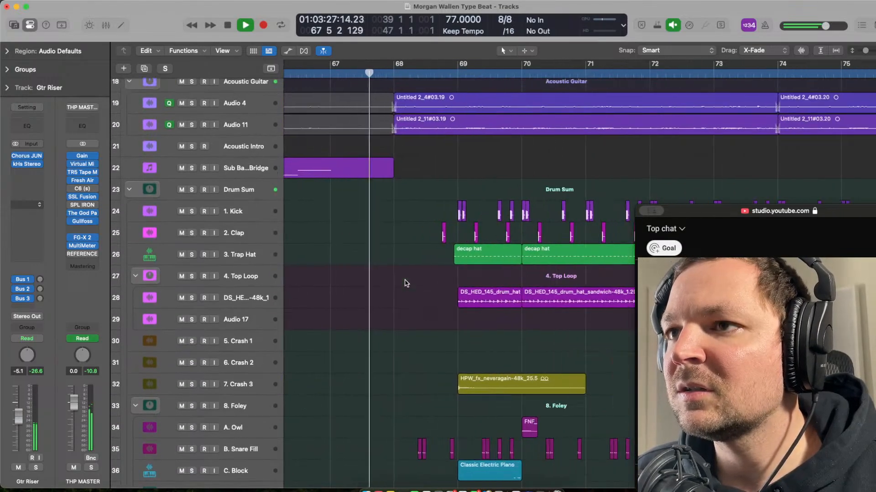
scroll(406, 283, "right", 5)
scroll(406, 282, "left", 3)
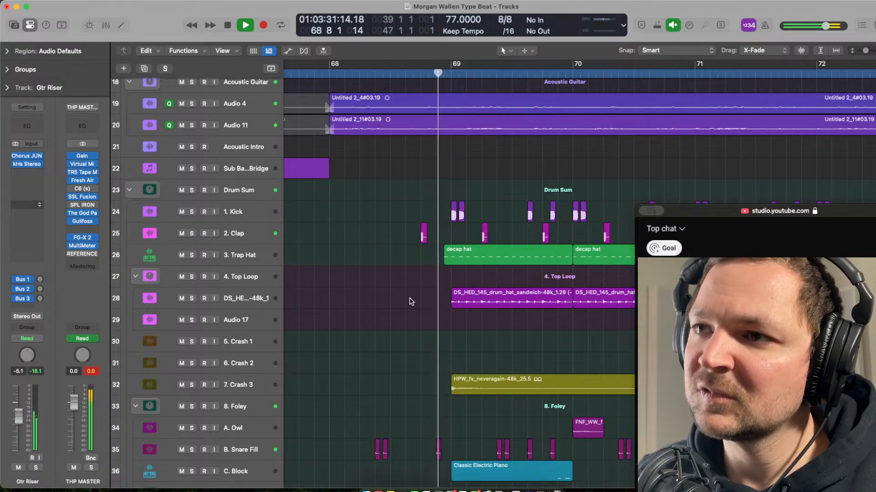
scroll(450, 250, "down", 3)
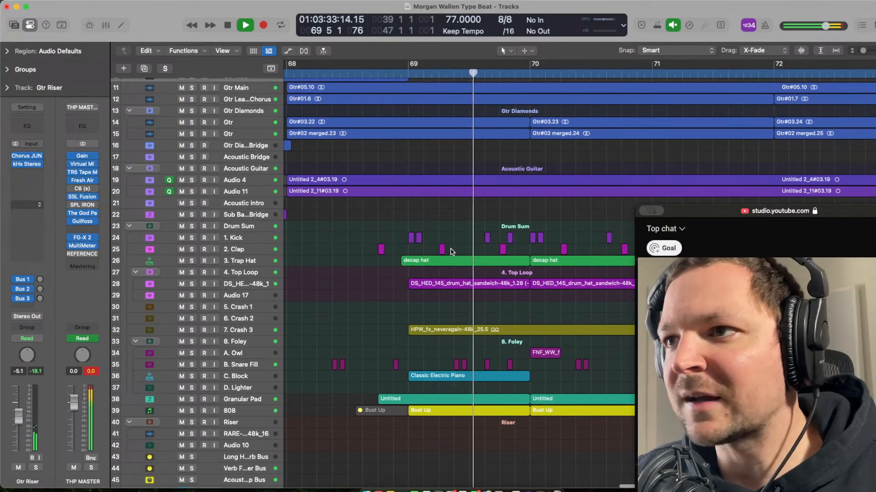
scroll(451, 251, "down", 2)
scroll(451, 251, "up", 5)
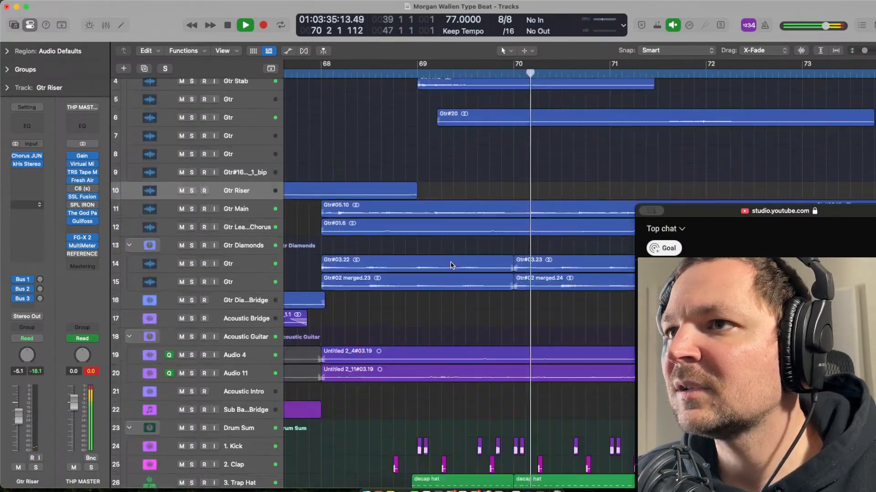
scroll(451, 258, "up", 3)
scroll(450, 265, "down", 2)
scroll(451, 265, "down", 2)
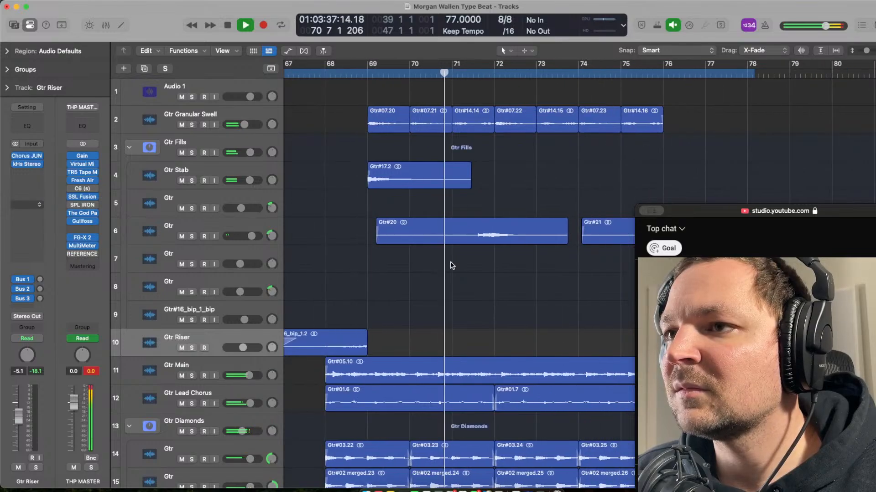
scroll(451, 264, "right", 3)
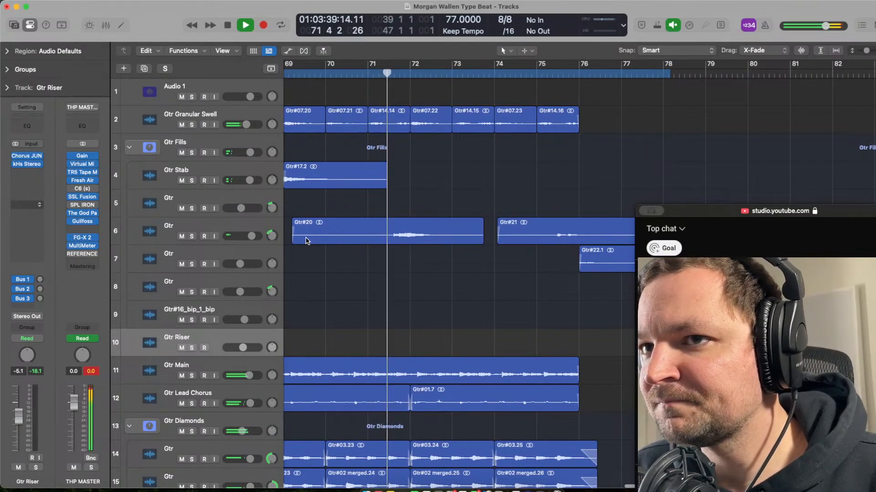
- Select the Gtr#20 and Gtr#21 fill regions on track 6 and examine them enlarged while the mix plays
left_click(392, 238)
scroll(412, 270, "up", 1)
scroll(412, 270, "up", 4)
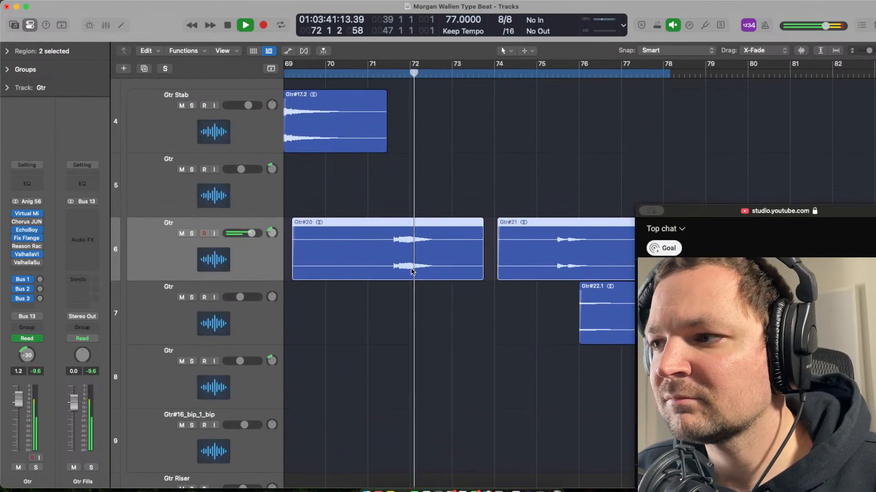
scroll(412, 272, "down", 1)
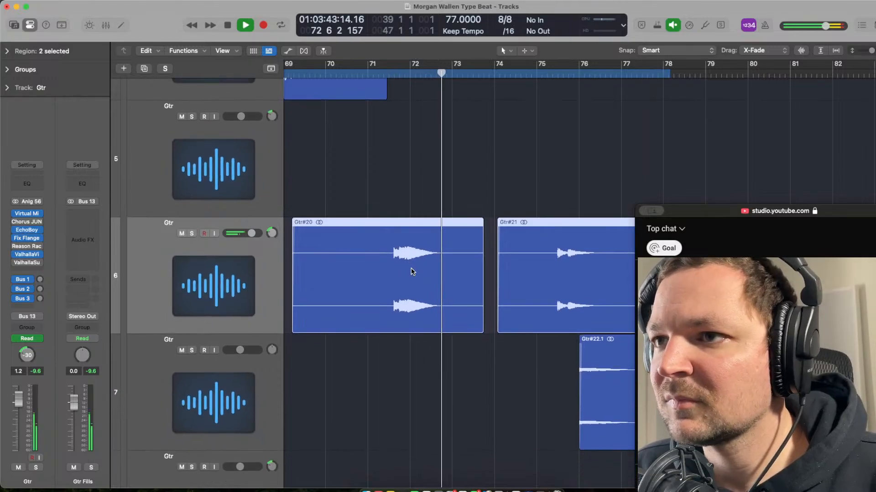
scroll(487, 286, "right", 3)
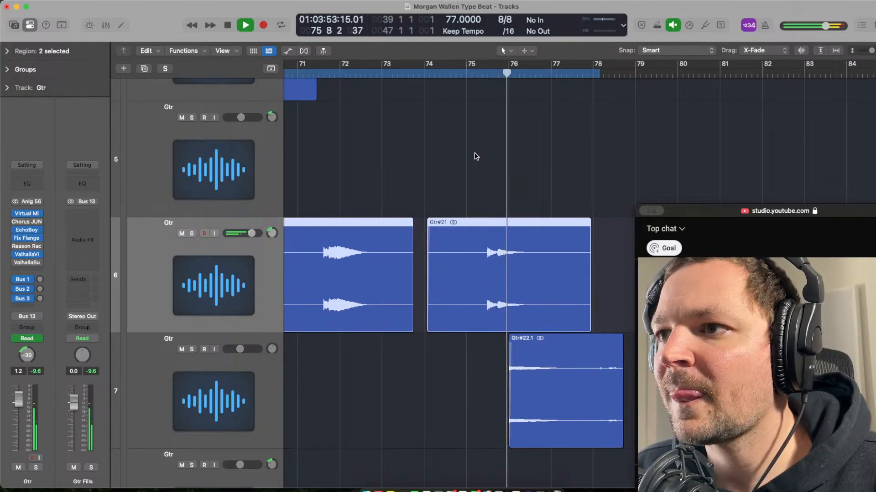
scroll(476, 156, "left", 5)
scroll(475, 156, "right", 3)
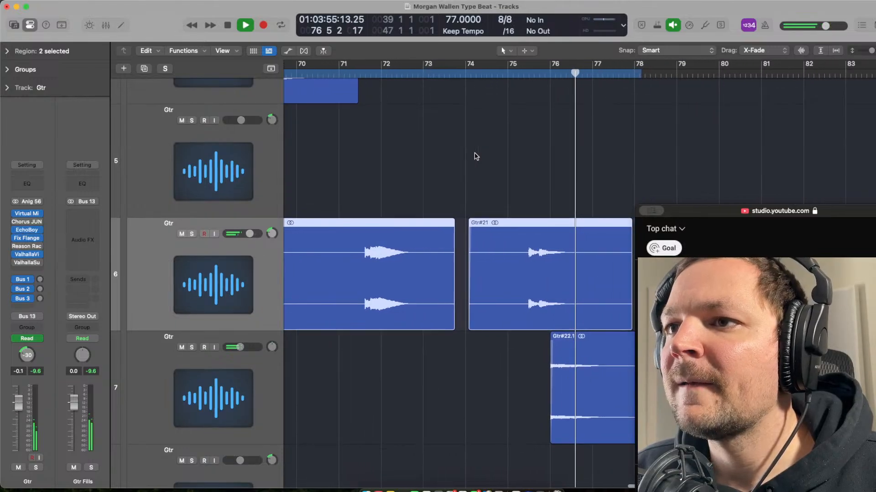
- Play the soloed Gtr track 6 from bar 71, beat 3 with its Fix Flanger plug-in open, moving the plug-in window clear of the regions
key("super+Up")
key("space")
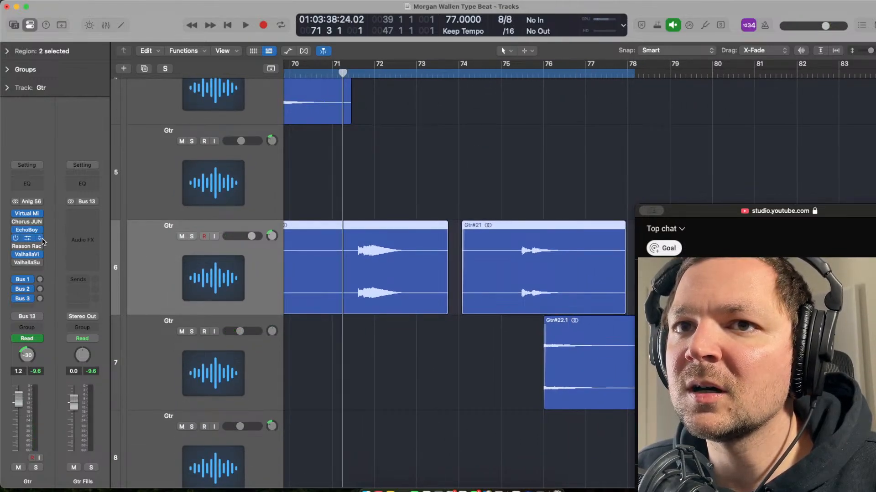
left_click(34, 238)
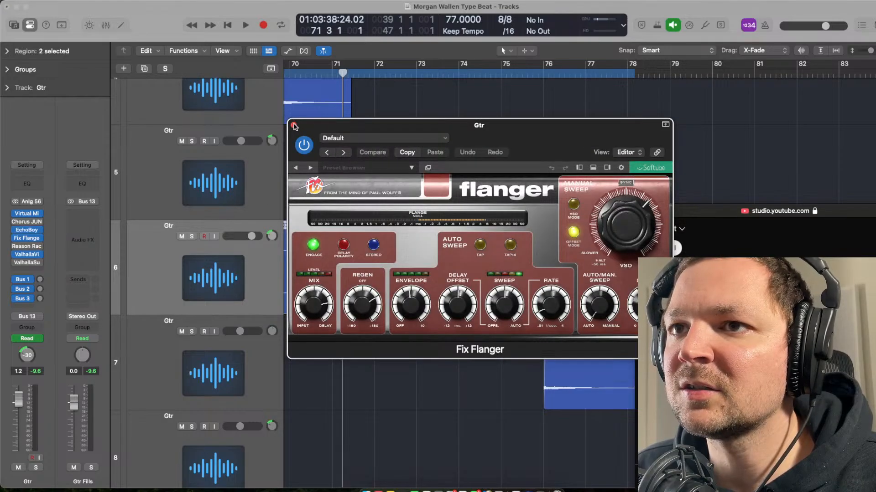
key("s")
key("space")
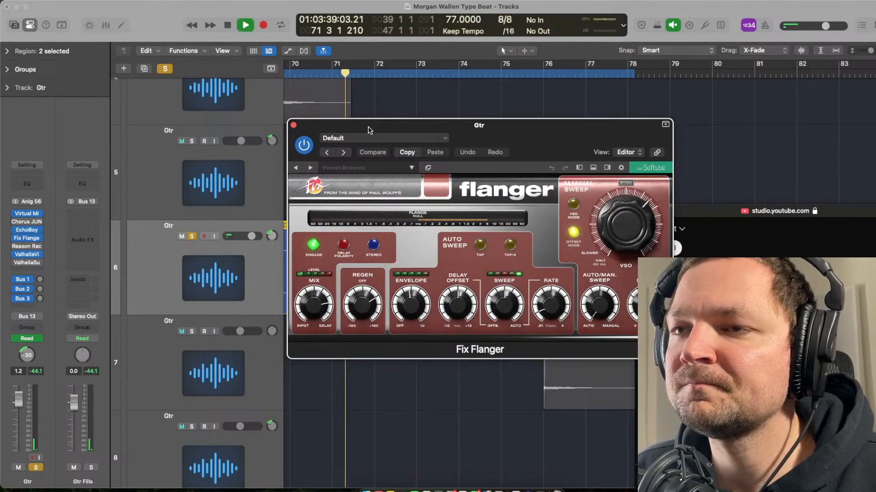
left_click_drag(369, 131, 535, 136)
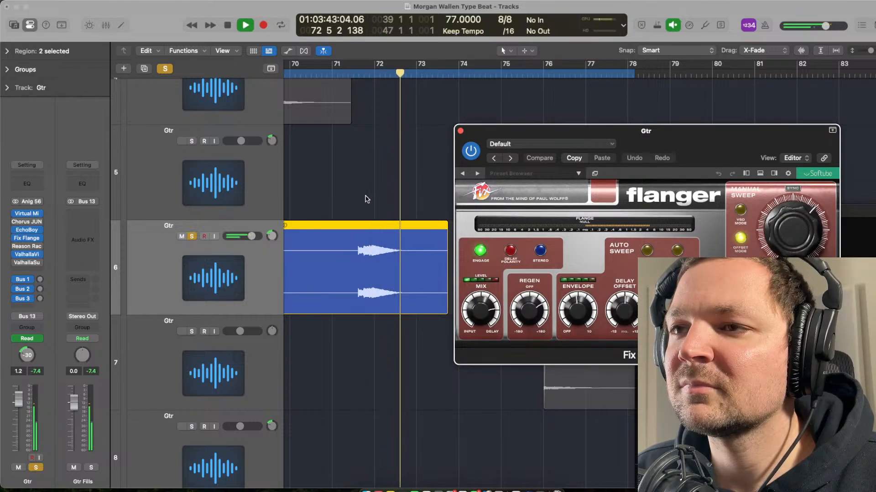
- Replay the Gtr#20 fill from bar 71, beat 5 in the full mix with the solo off, and close the Fix Flanger window
left_click(355, 184)
key("space")
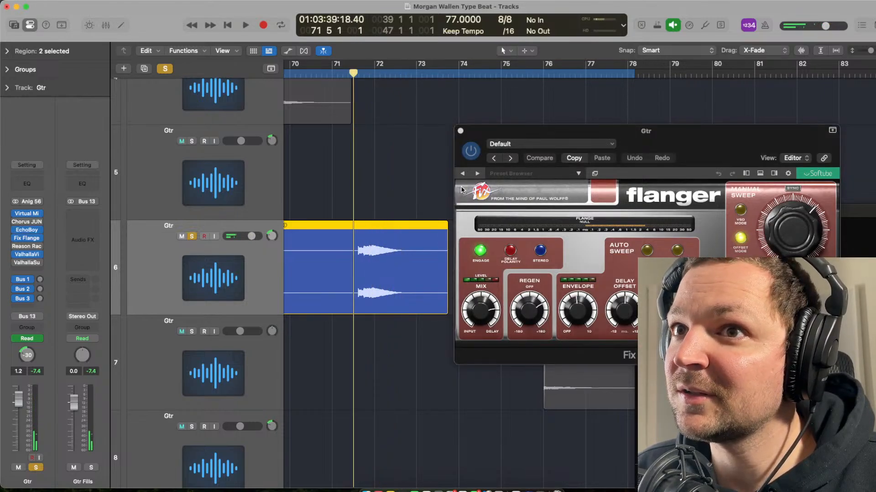
key("space")
key("ctrl+s")
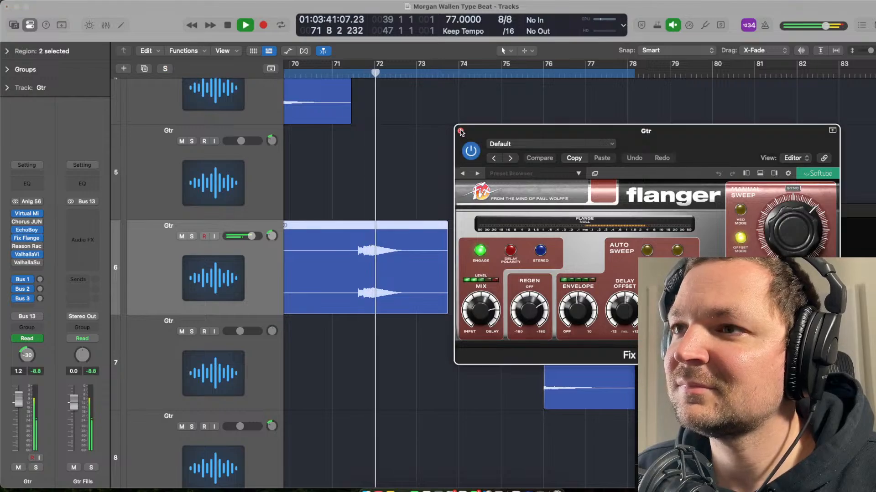
left_click(460, 131)
key("super+Up")
key("super+Up")
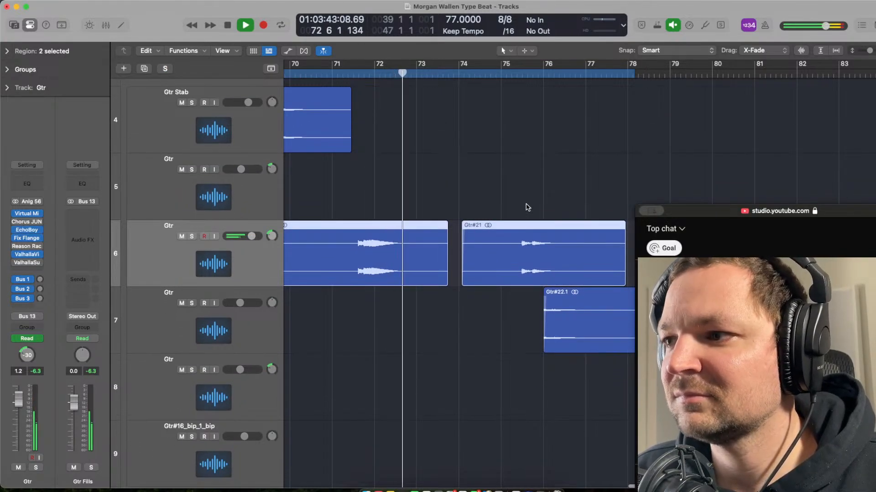
key("super+Up")
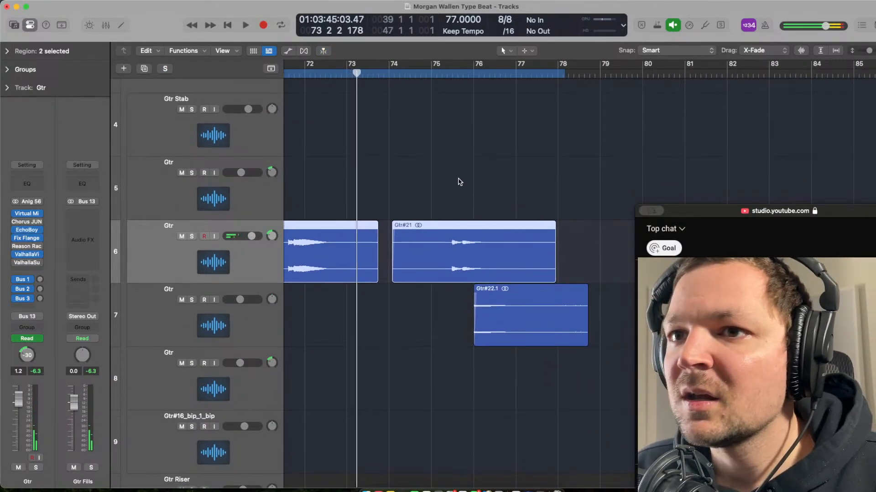
- Solo Gtr track 7, listen to its Gtr#22.1 region, and stop with the playhead back in bar 74
left_click(458, 181)
left_click(245, 338)
key("ctrl+s")
key("space")
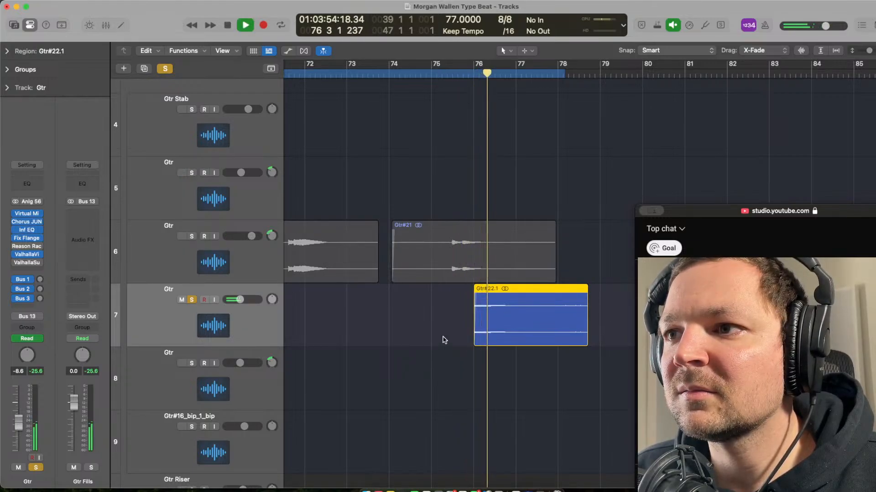
left_click(424, 146)
key("space")
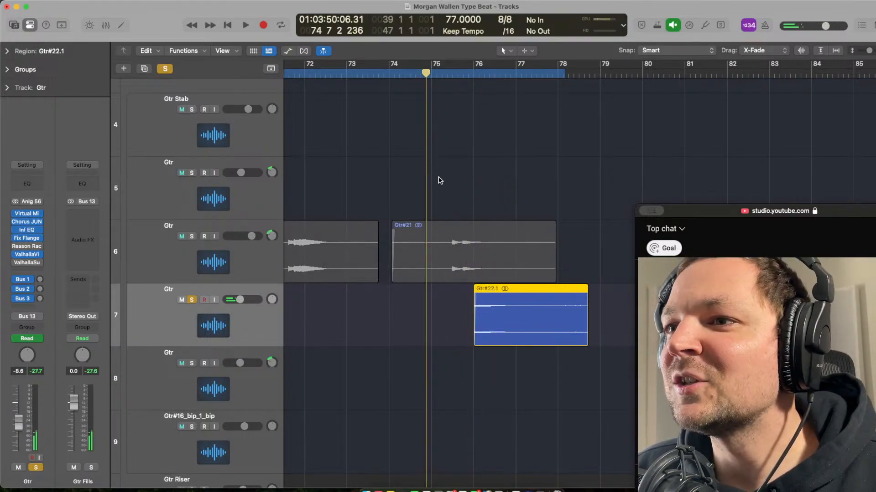
- Turn off the solo on Gtr track 7, play the full mix from bar 74, beat 8 and mute that track during playback
left_click(451, 175)
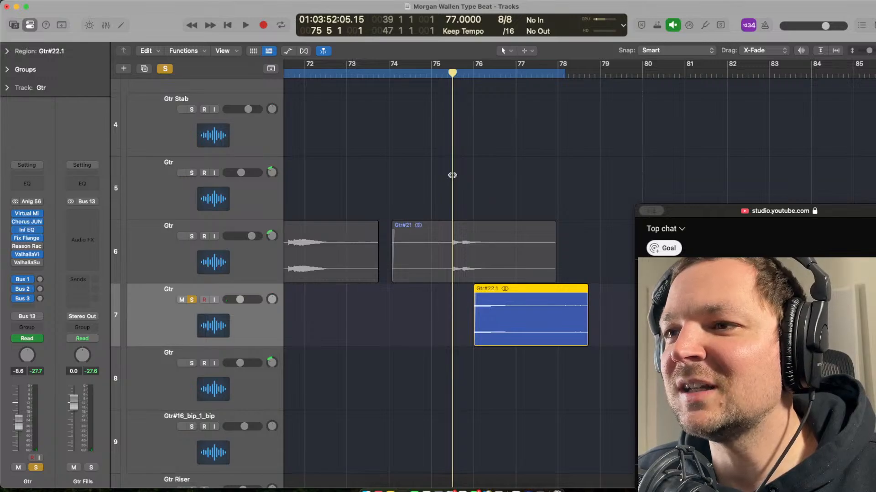
left_click(425, 168)
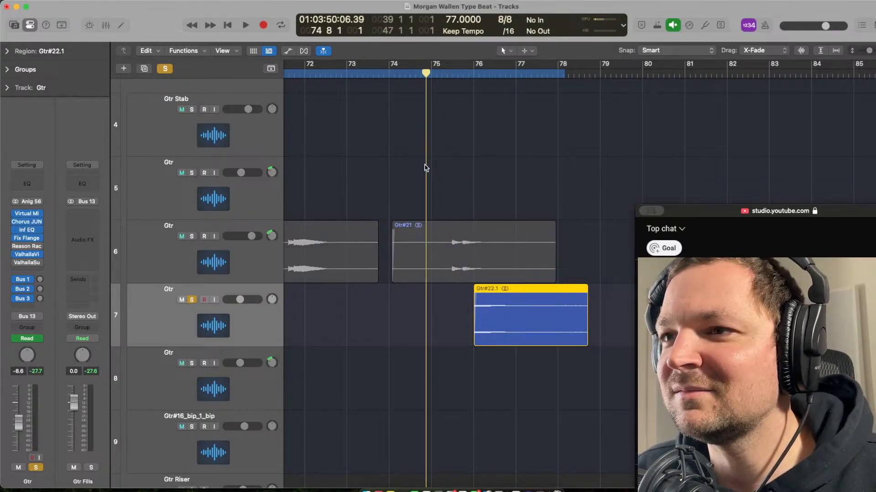
key("s")
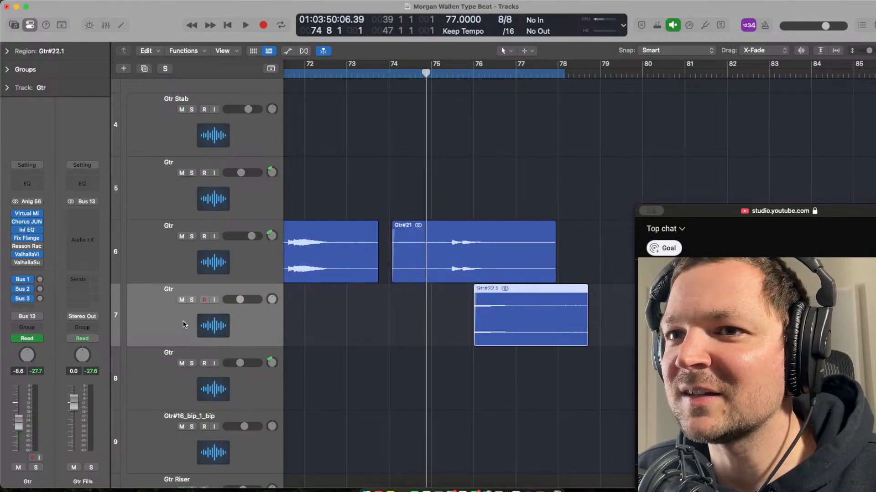
key("space")
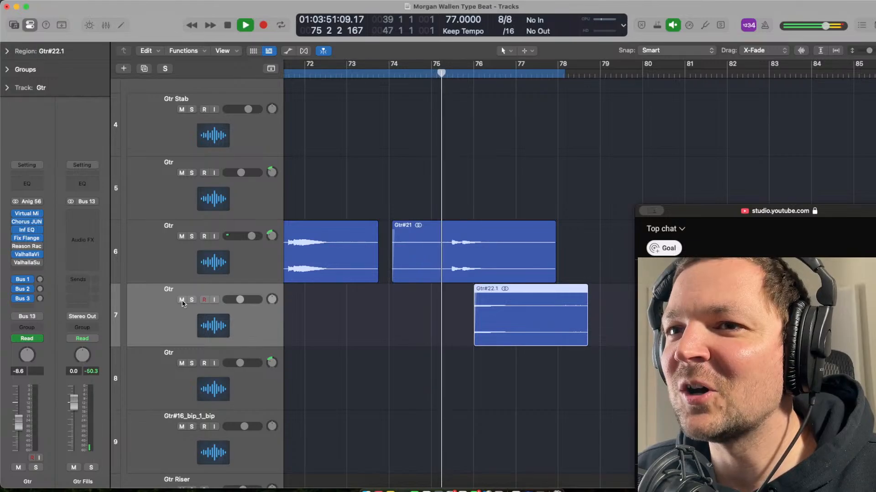
left_click(182, 300)
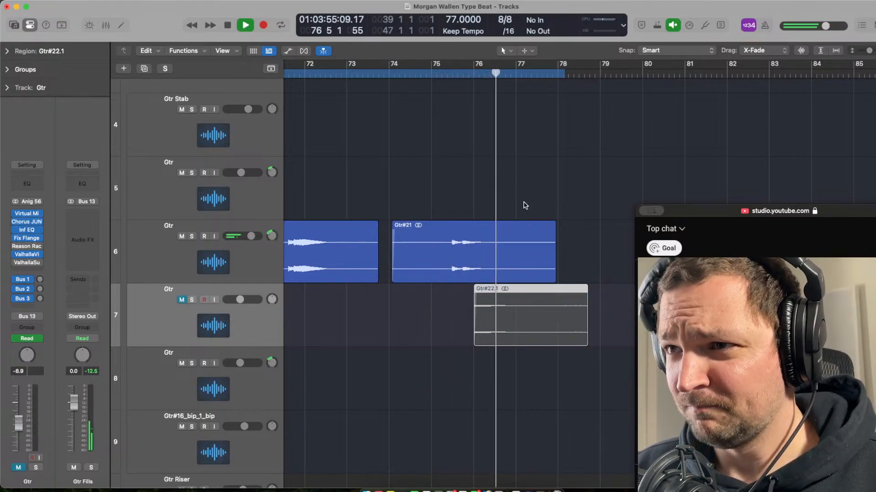
- Play the mix from bar 75 with Gtr track 7 muted to hear the Gtr#21 fill alone, and stop playback
key("space")
left_click(432, 174)
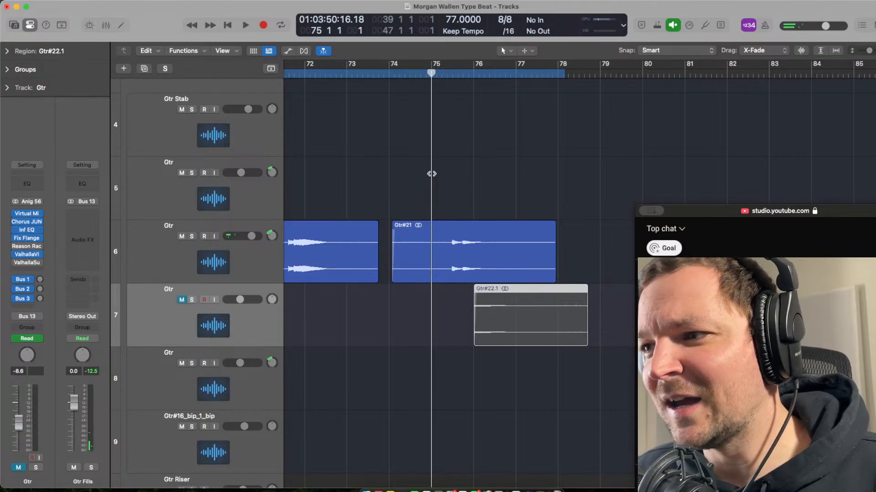
key("space")
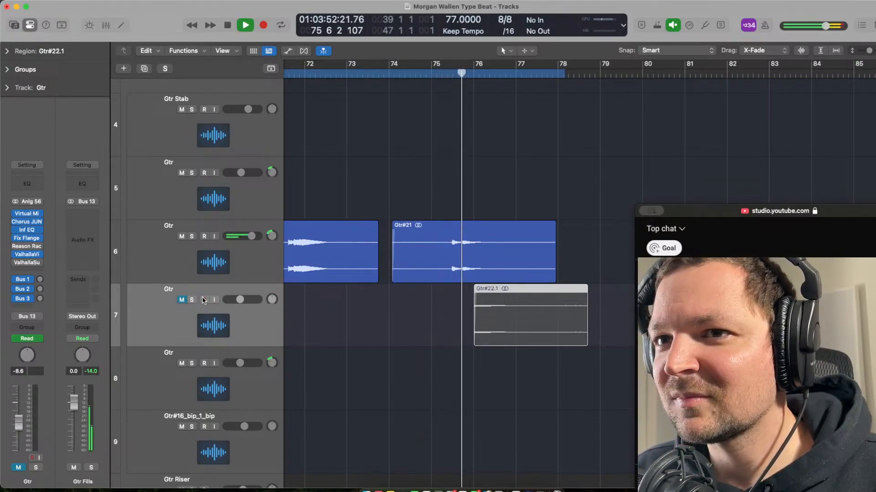
key("space")
- Unmute Gtr track 7 and play the full mix from bar 75, beat 3 into its Gtr#22.1 region
left_click(440, 181)
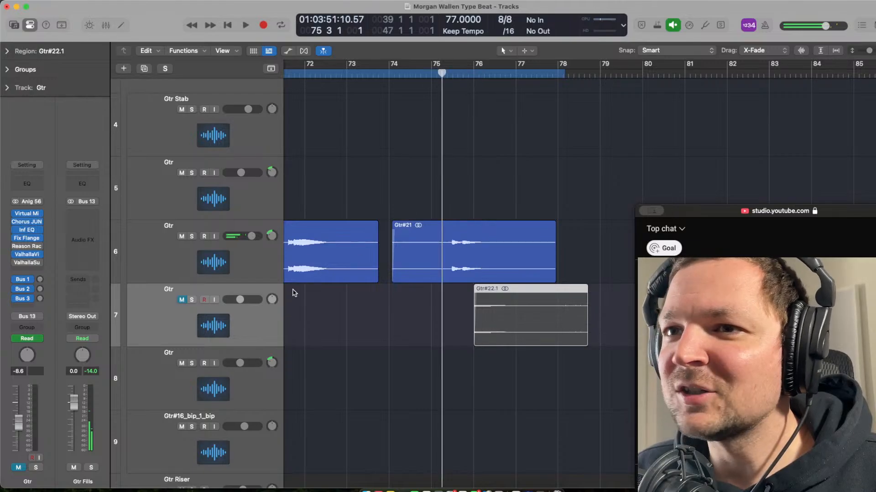
left_click(182, 300)
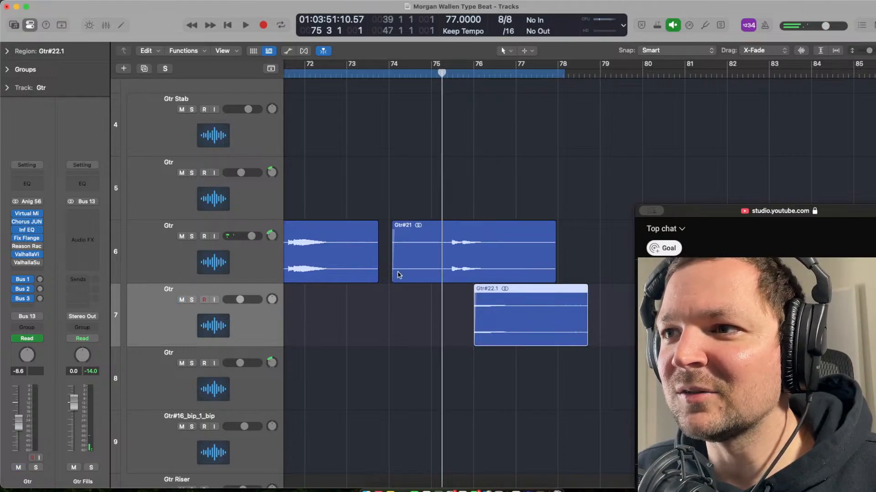
key("space")
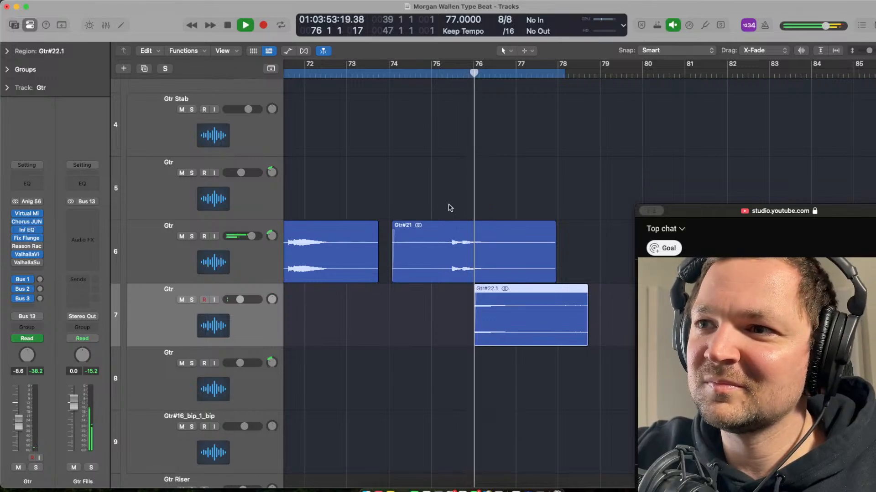
- Replay the transition into Gtr#22.1 from bar 75, soloing Gtr track 7 briefly before returning to the full mix and stopping
left_click(441, 171)
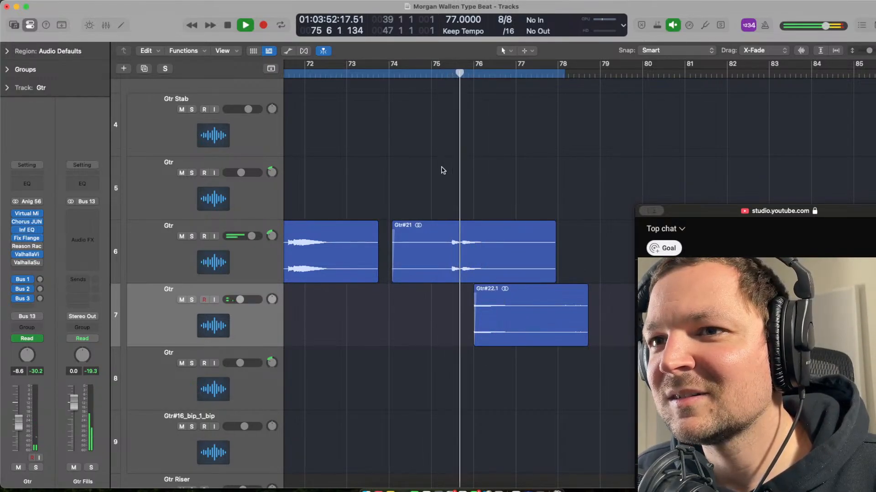
key("s")
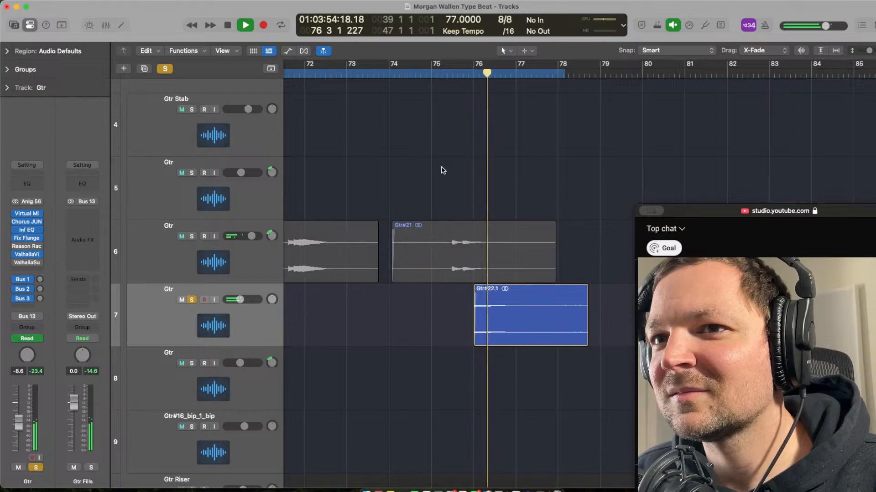
key("s")
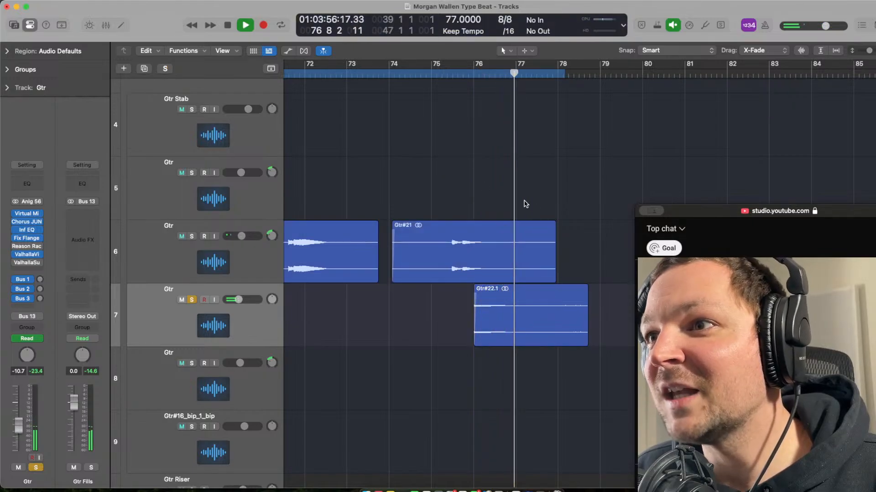
key("super+Up")
key("space")
- Look over the song's ending across all tracks, from the guitar fills to the master track
key("super+Up")
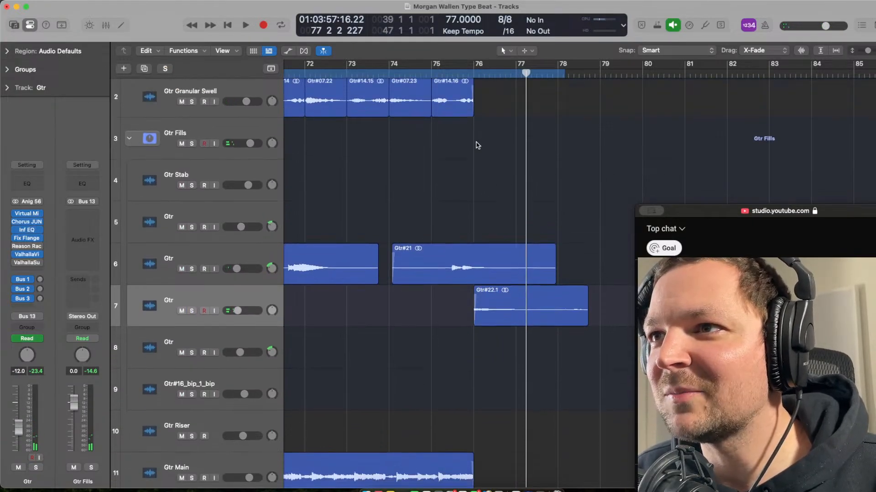
scroll(478, 145, "down", 10)
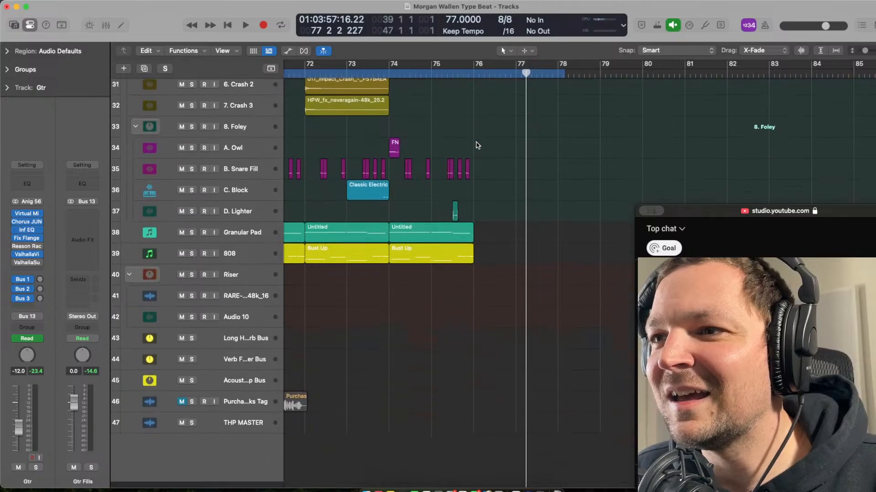
scroll(477, 145, "up", 11)
scroll(478, 145, "down", 5)
scroll(477, 145, "up", 8)
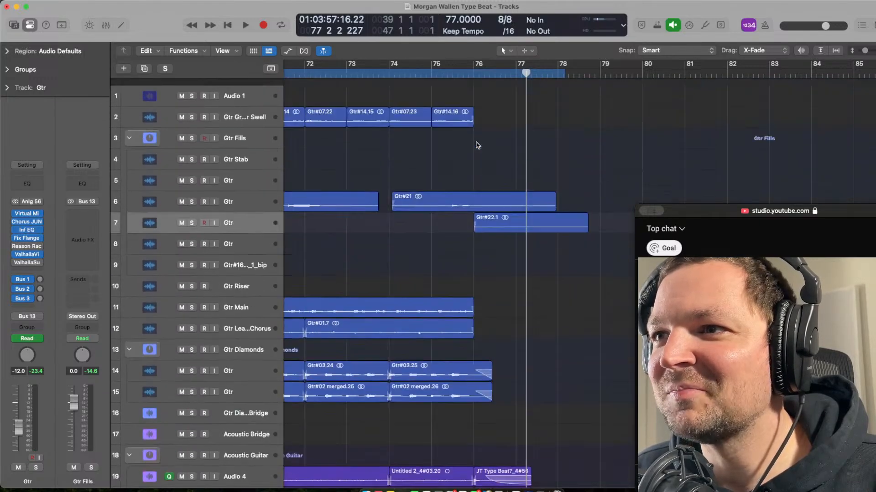
key("super+Down")
key("super+Down")
key("super+Down")
key("super+Up")
key("super+Up")
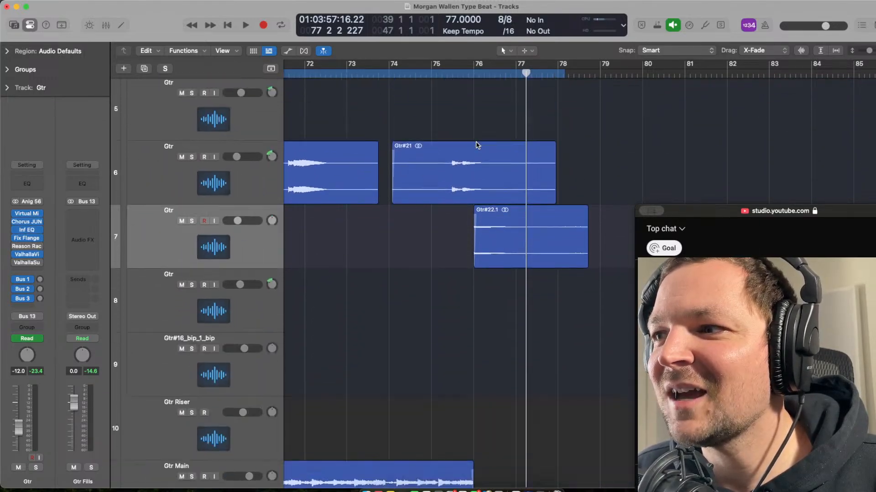
- Enlarge the Gtr#22.1 waveform and play its tail from bar 77 into bar 78, stopping near the region's end
key("super+Down")
key("super+Down")
key("super+Down")
key("space")
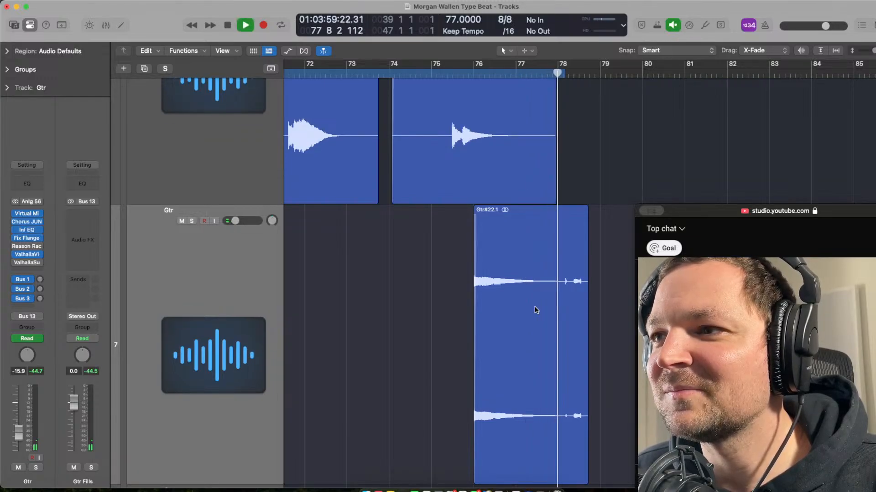
key("super+Up")
key("super+Up")
key("super+Up")
key("space")
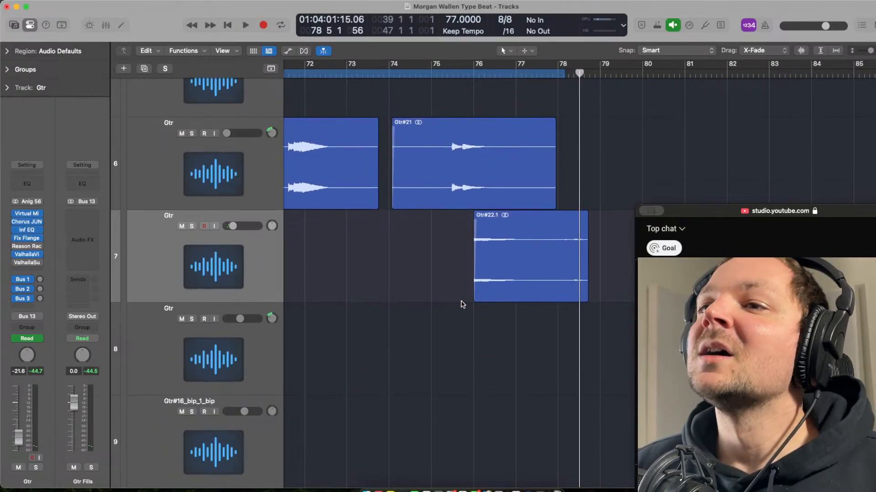
- Examine the wider arrangement up to the final chorus, covering the guitar, drum, foley, 808 and riser tracks
left_click(411, 288, "ctrl+alt")
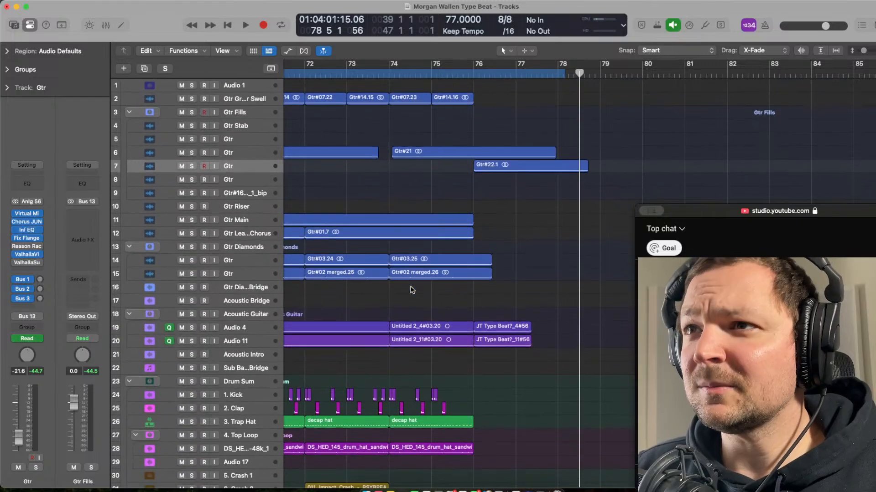
left_click(411, 290, "ctrl+alt")
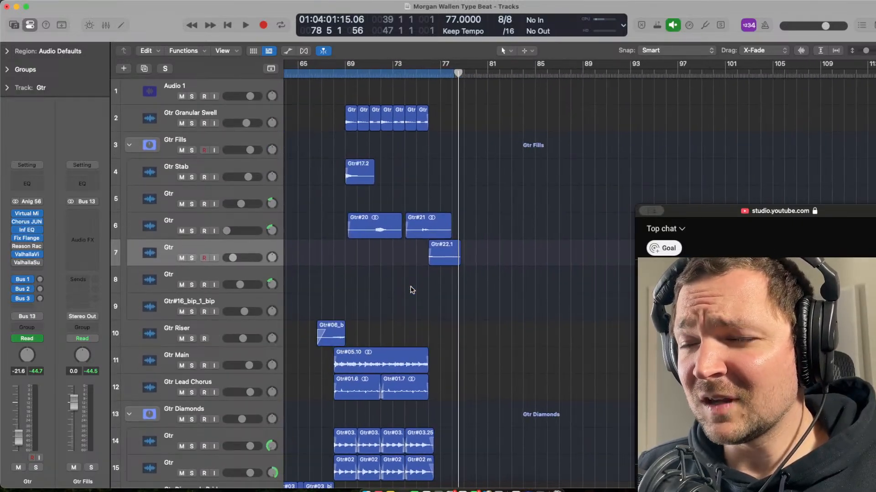
left_click(411, 290, "ctrl+alt")
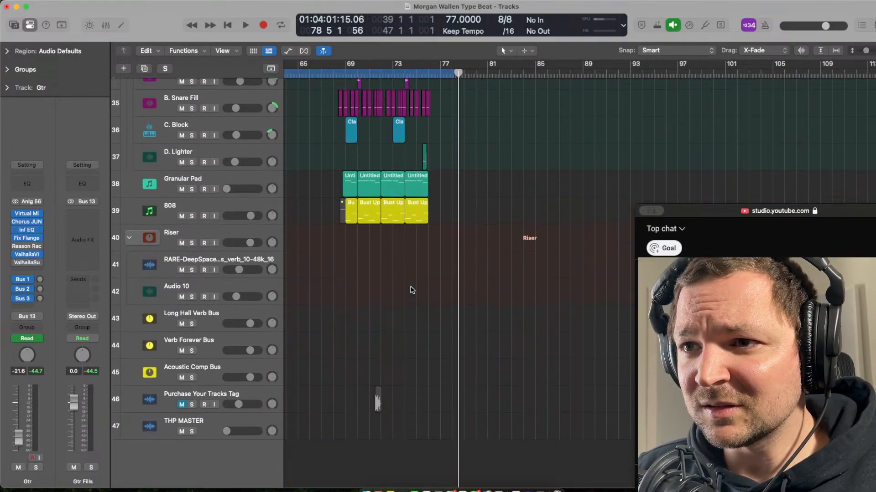
left_click(411, 289, "ctrl+alt")
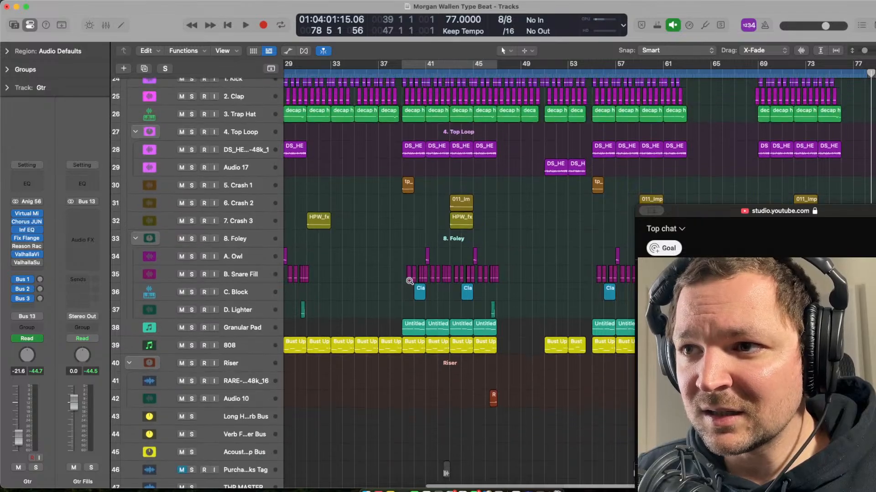
left_click(410, 285, "ctrl+alt")
scroll(410, 284, "up", 11)
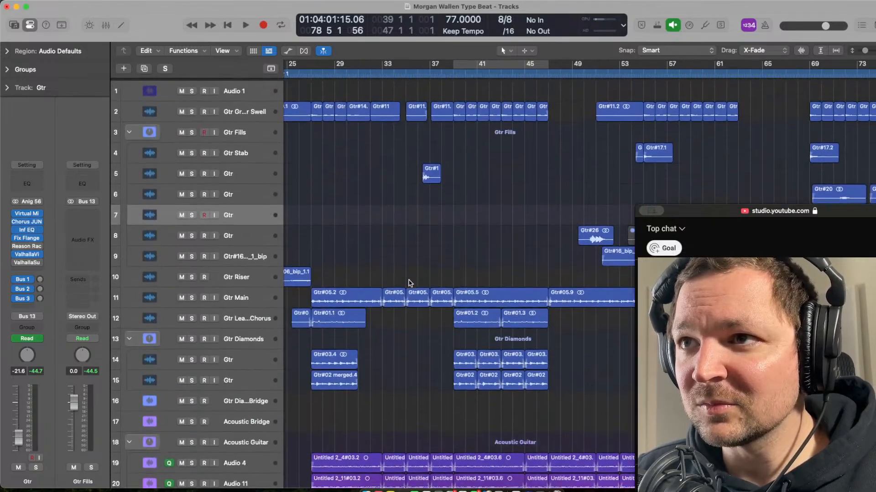
scroll(410, 283, "left", 7)
scroll(411, 283, "right", 9)
scroll(410, 284, "right", 10)
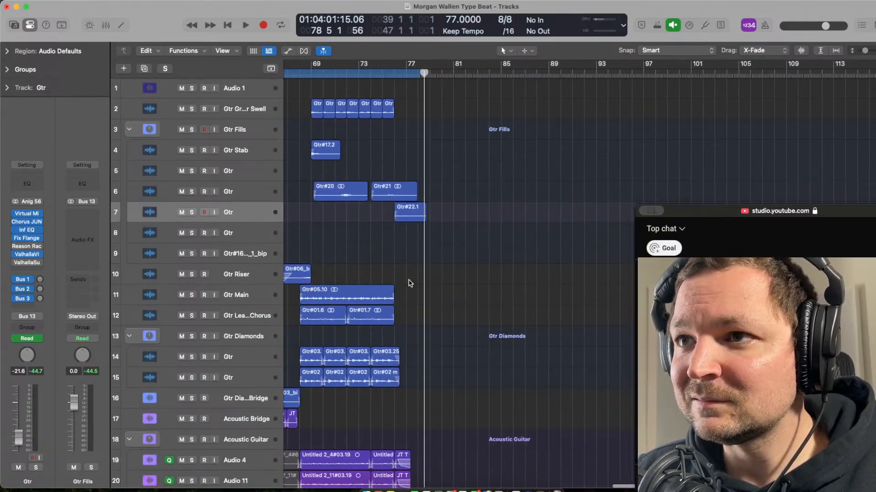
scroll(409, 283, "down", 12)
scroll(409, 283, "up", 1)
key("super+Down")
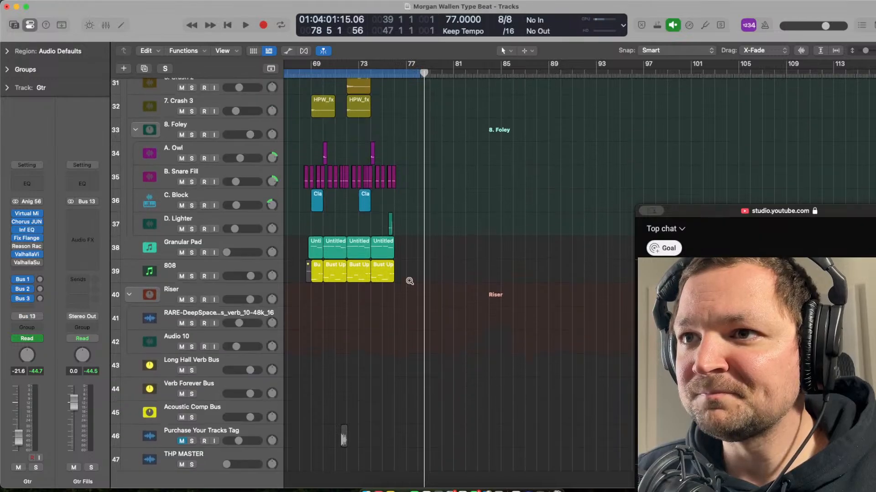
scroll(410, 283, "left", 20)
key("super+Up")
scroll(409, 283, "right", 18)
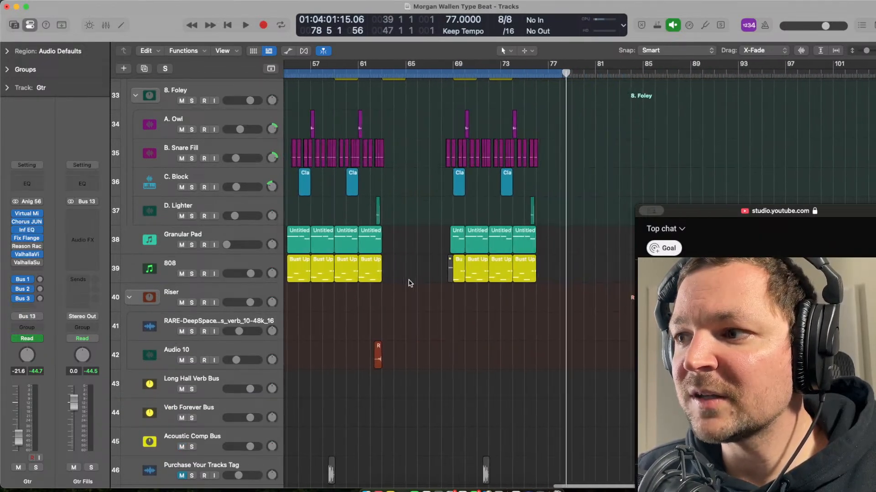
key("super+Up")
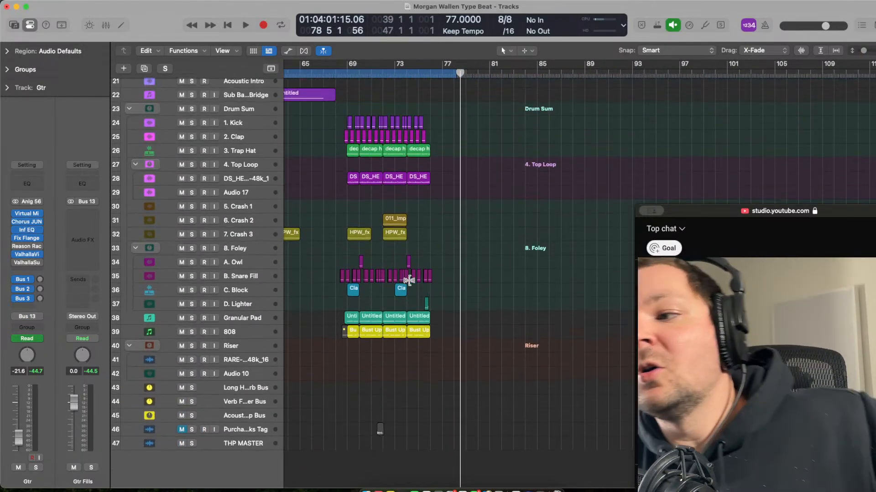